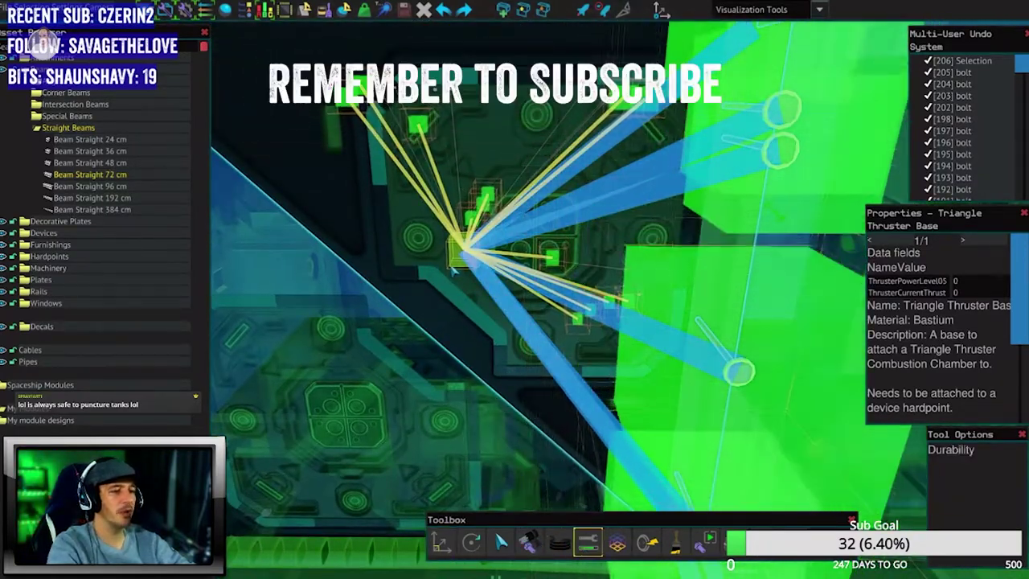
# Find the weak Triangle Thruster Base connection and bolt it, raising warp class to 1.70.
pyautogui.click(587, 544)
pyautogui.press('1')
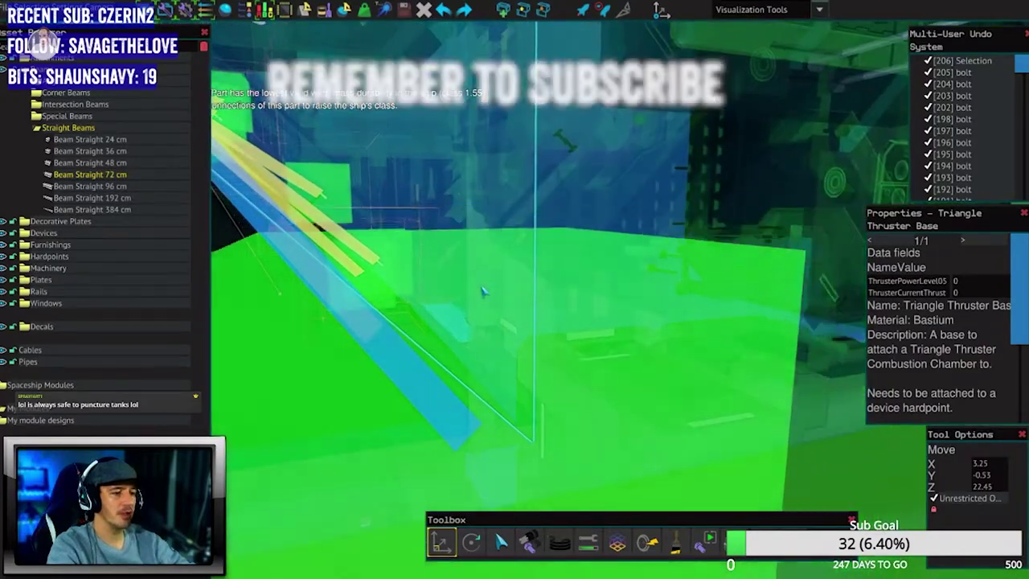
pyautogui.moveTo(483, 291); pyautogui.dragTo(563, 402)
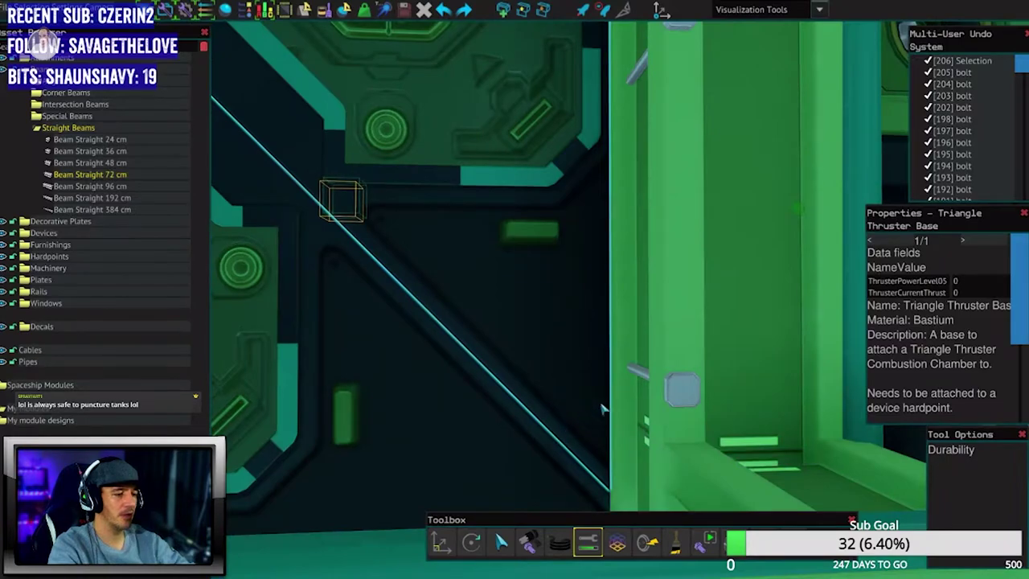
pyautogui.moveTo(483, 289); pyautogui.dragTo(658, 420)
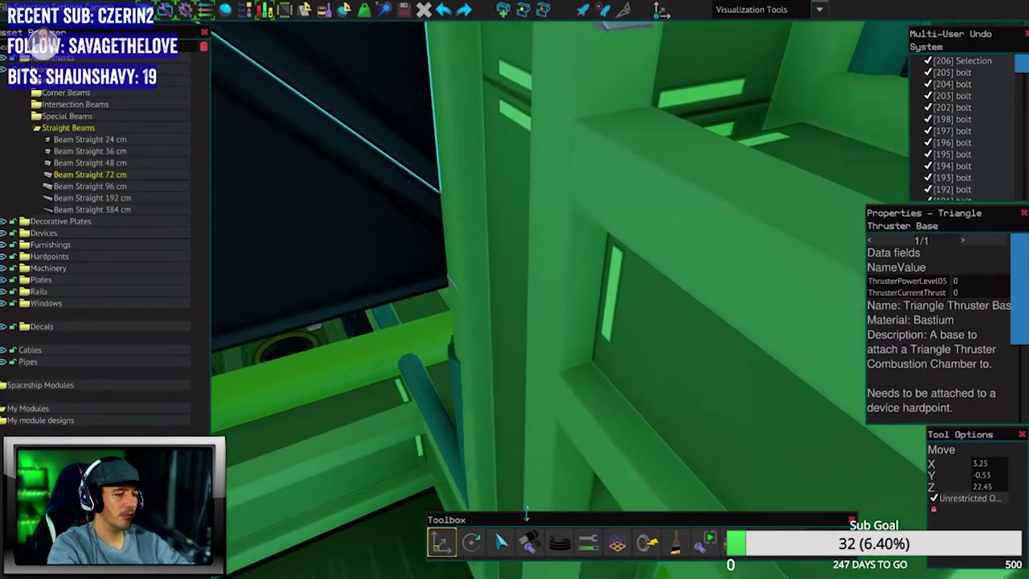
pyautogui.click(529, 543)
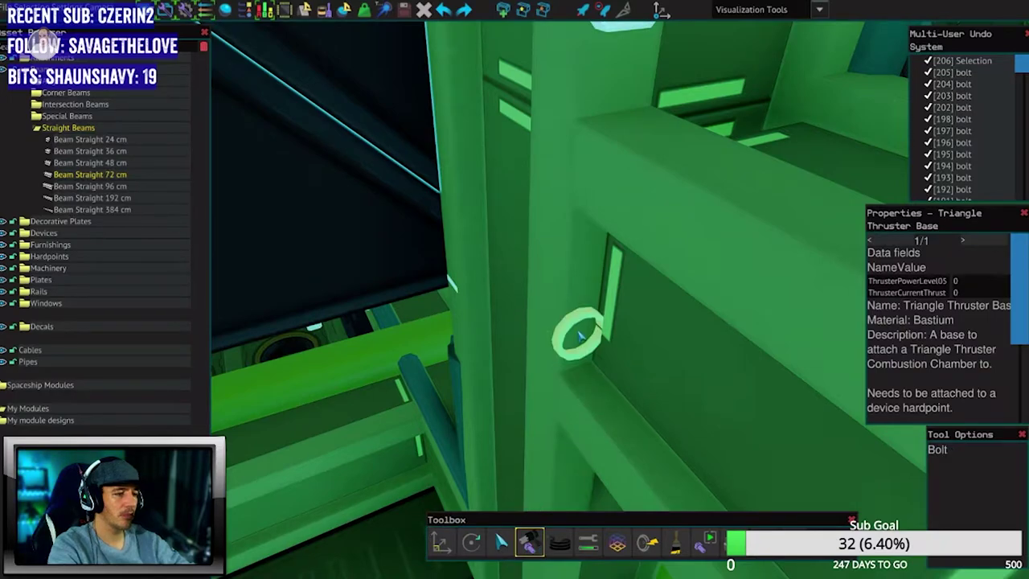
pyautogui.scroll(-5, 586, 338)
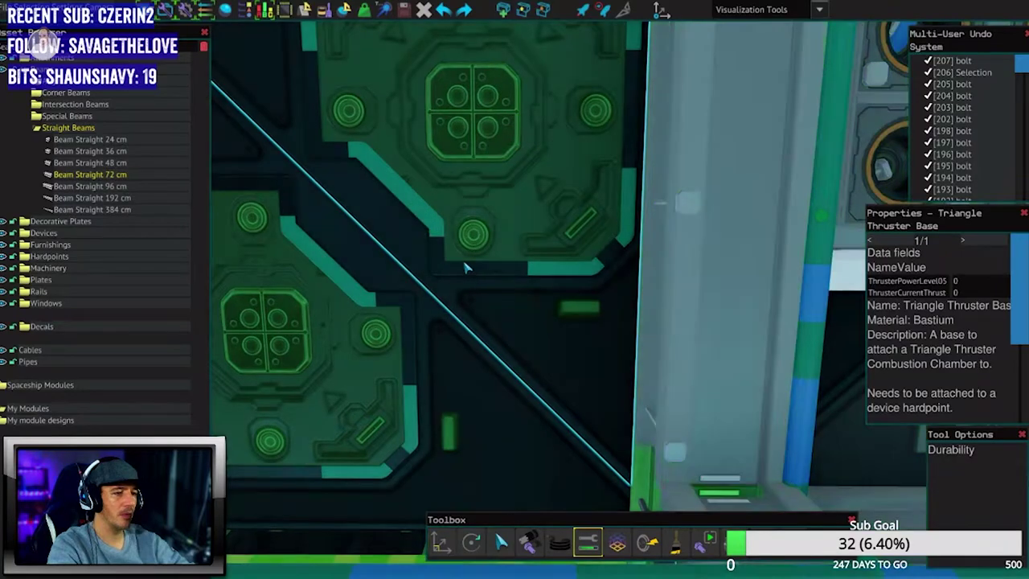
pyautogui.moveTo(591, 512)
pyautogui.mouseDown()
pyautogui.moveTo(545, 271)
pyautogui.moveTo(483, 242)
pyautogui.mouseUp()
pyautogui.scroll(-6, 546, 272)
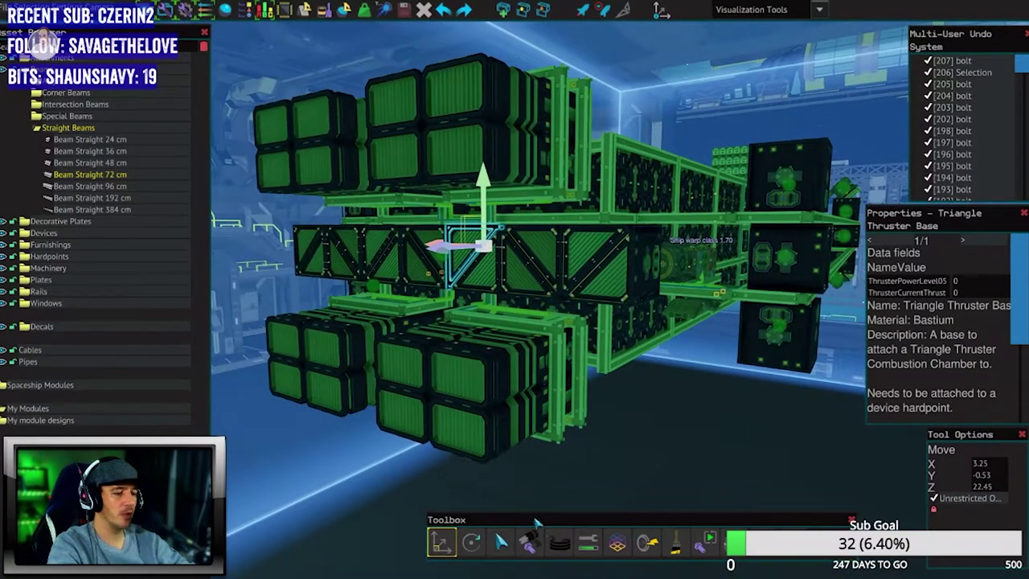
# Deselect the thruster base and fly in toward the front thruster mounts.
pyautogui.click(498, 544)
pyautogui.click(626, 401)
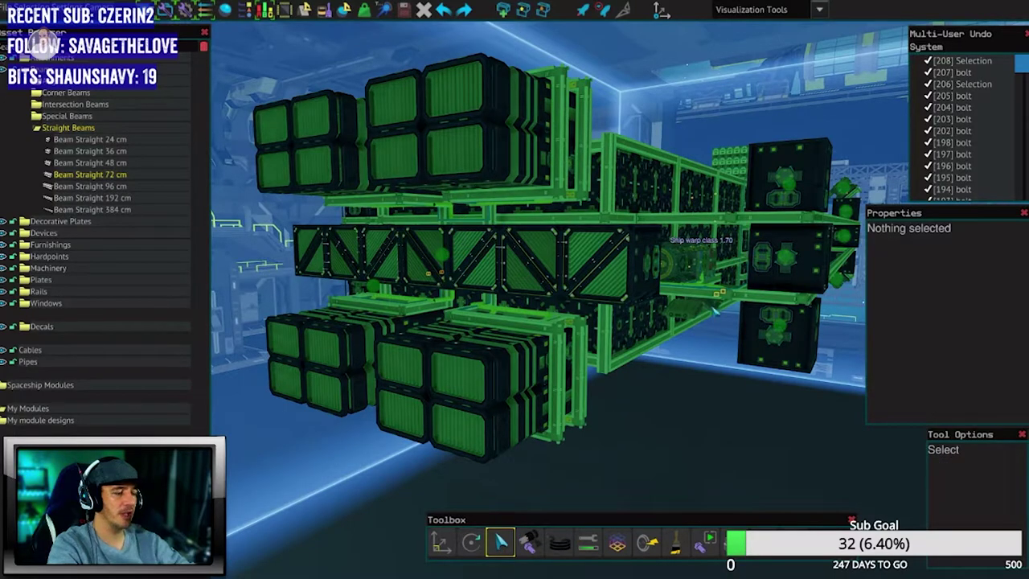
pyautogui.scroll(5, 715, 312)
pyautogui.scroll(3, 713, 311)
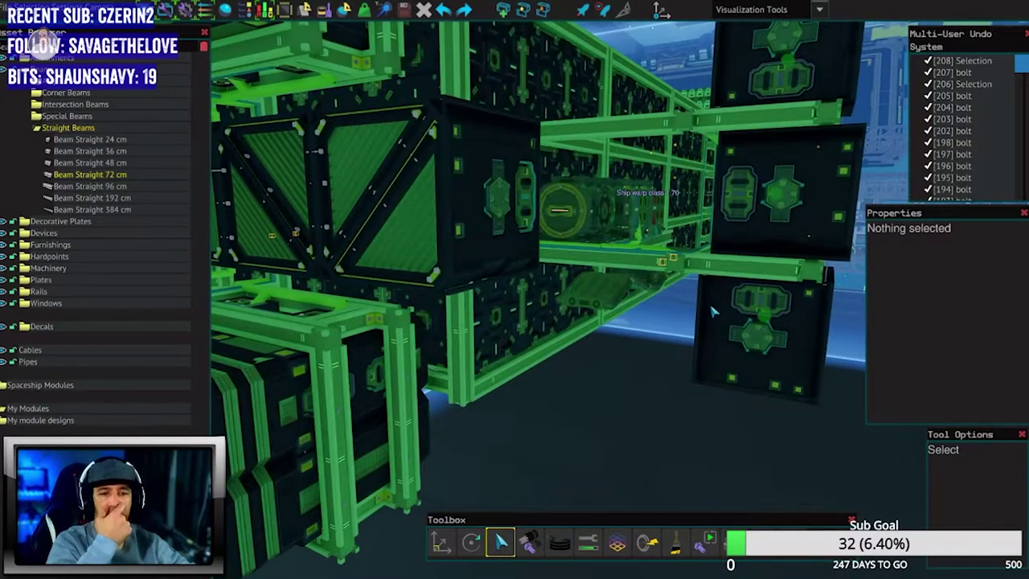
pyautogui.press('w')
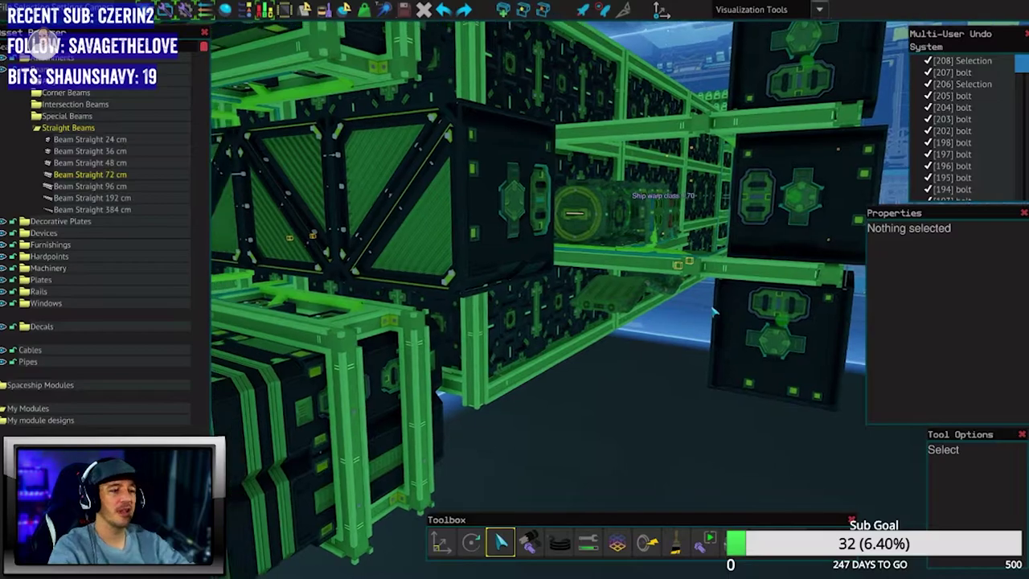
pyautogui.press('w')
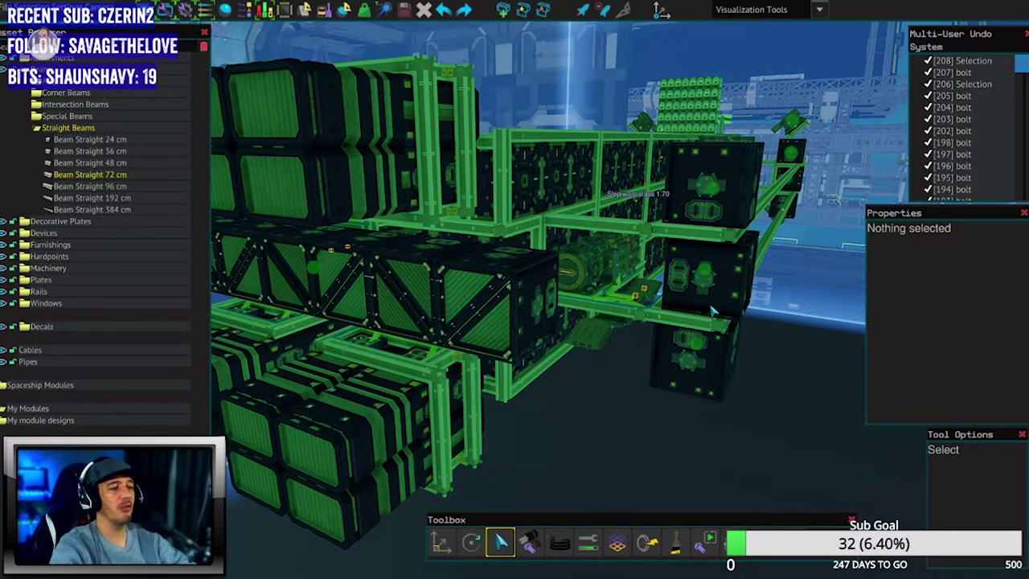
pyautogui.press('w')
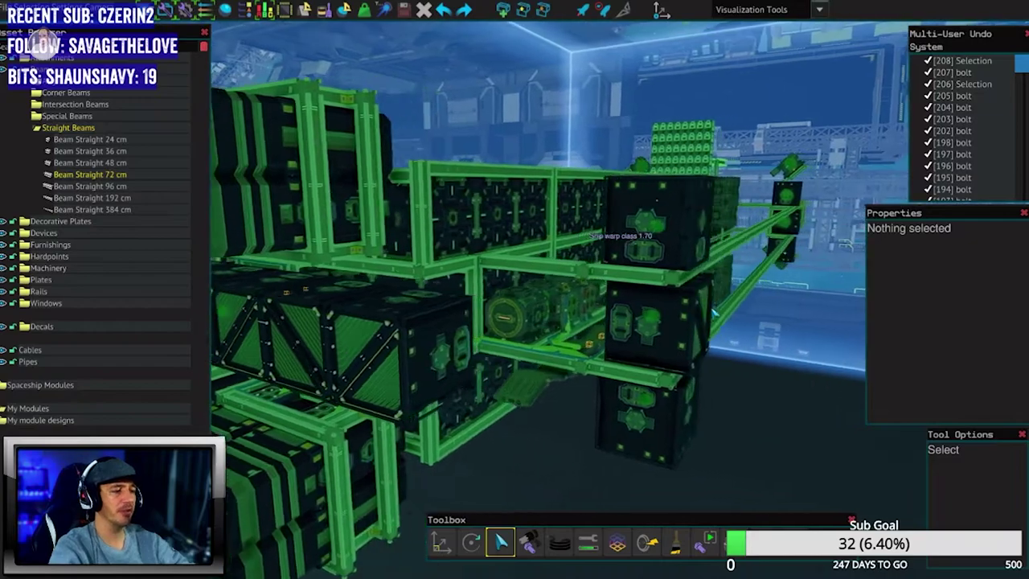
pyautogui.press('w')
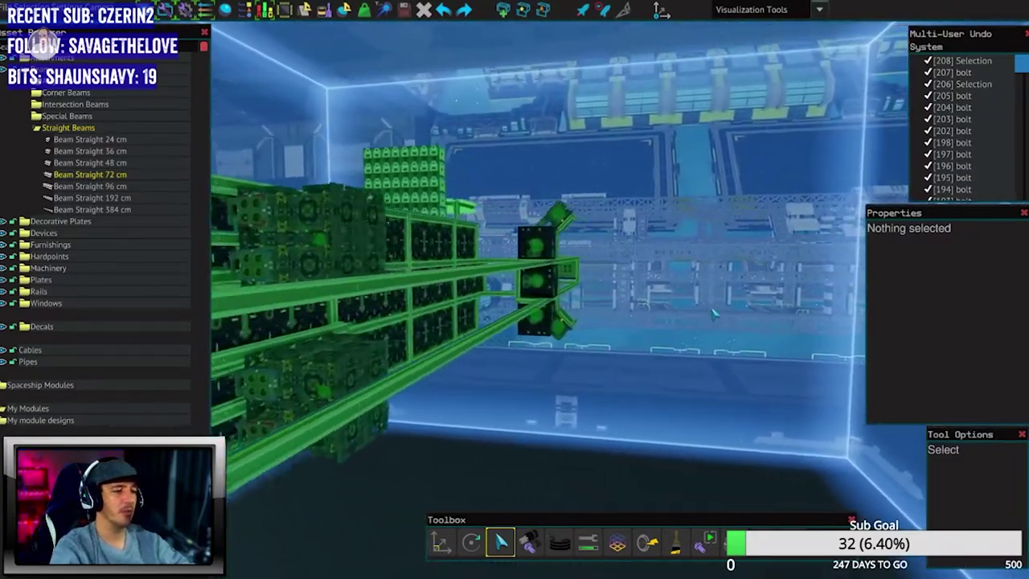
pyautogui.press('w')
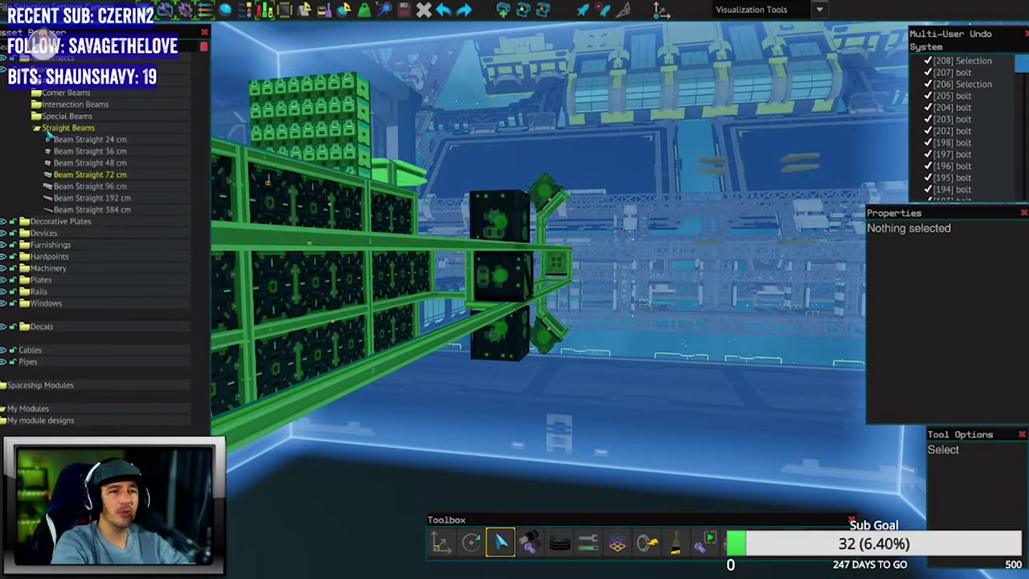
# Collapse Beams, browse Machinery > Thrusters, then collapse both categories again.
pyautogui.click(37, 128)
pyautogui.click(37, 80)
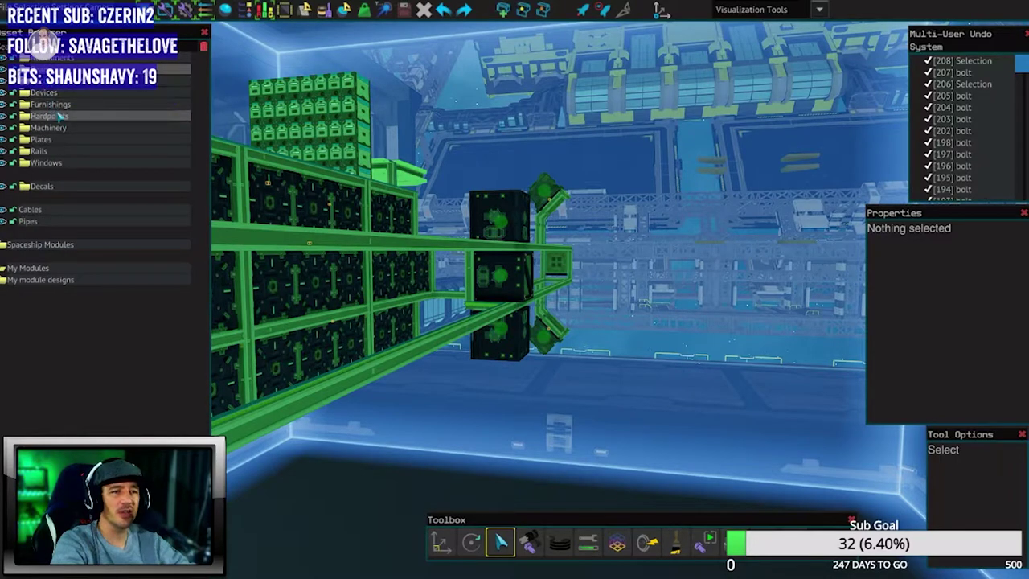
pyautogui.click(48, 128)
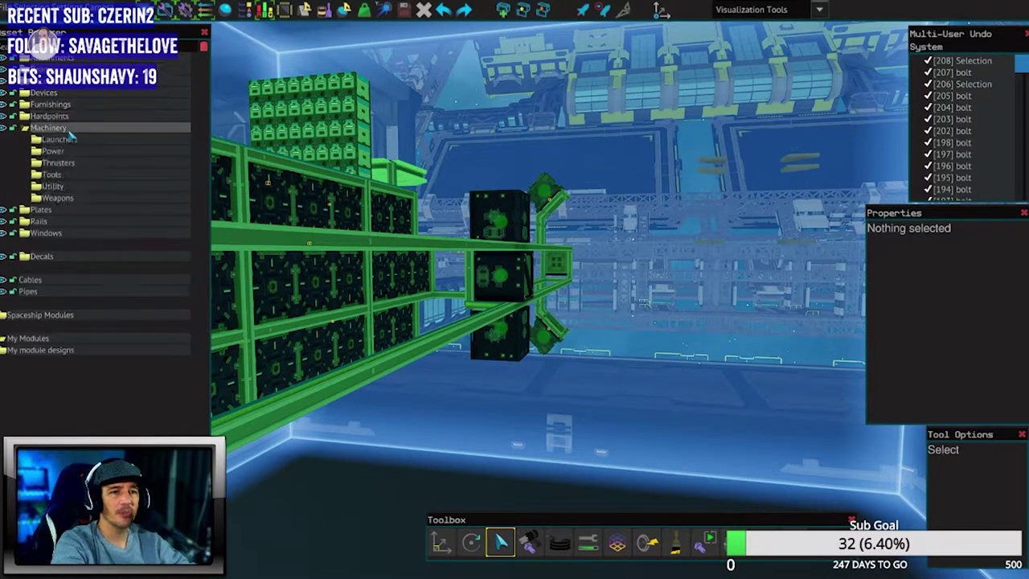
pyautogui.click(91, 163)
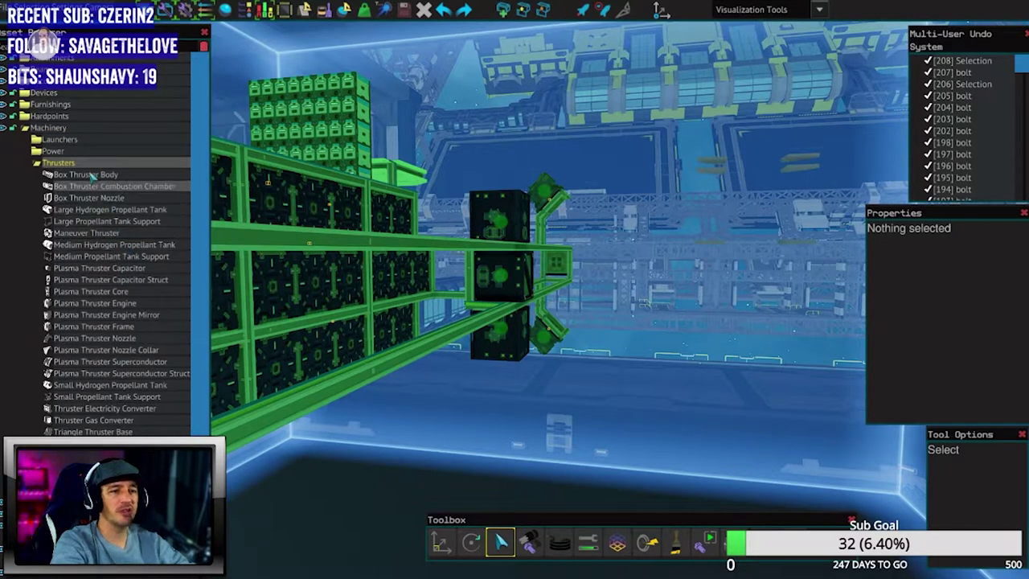
pyautogui.click(86, 165)
pyautogui.click(48, 128)
pyautogui.moveTo(499, 241)
pyautogui.mouseDown()
pyautogui.moveTo(639, 290)
pyautogui.moveTo(575, 526)
pyautogui.mouseUp()
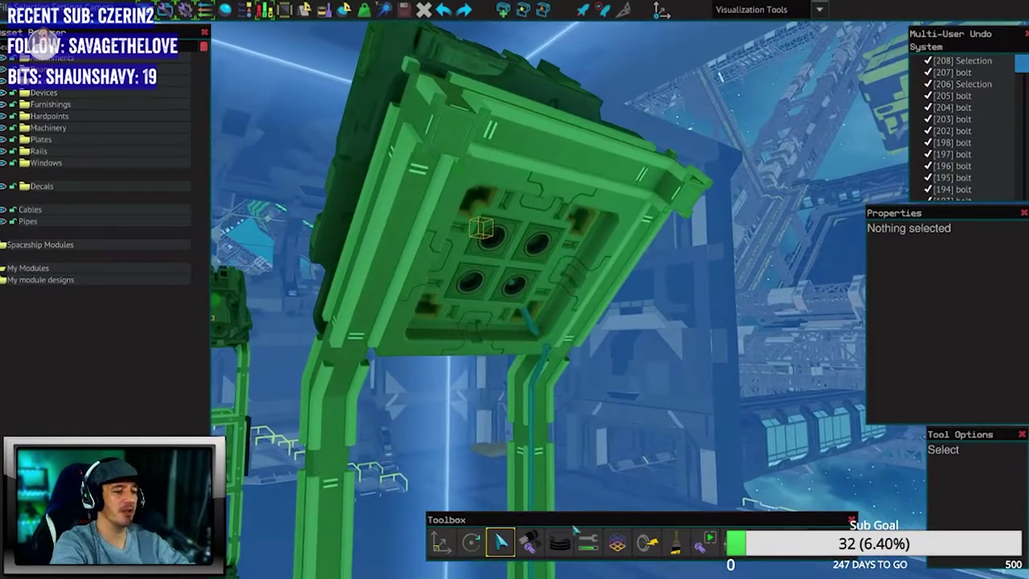
# Bolt the thruster mount's open connection hole and inspect the mount's beams.
pyautogui.click(492, 235)
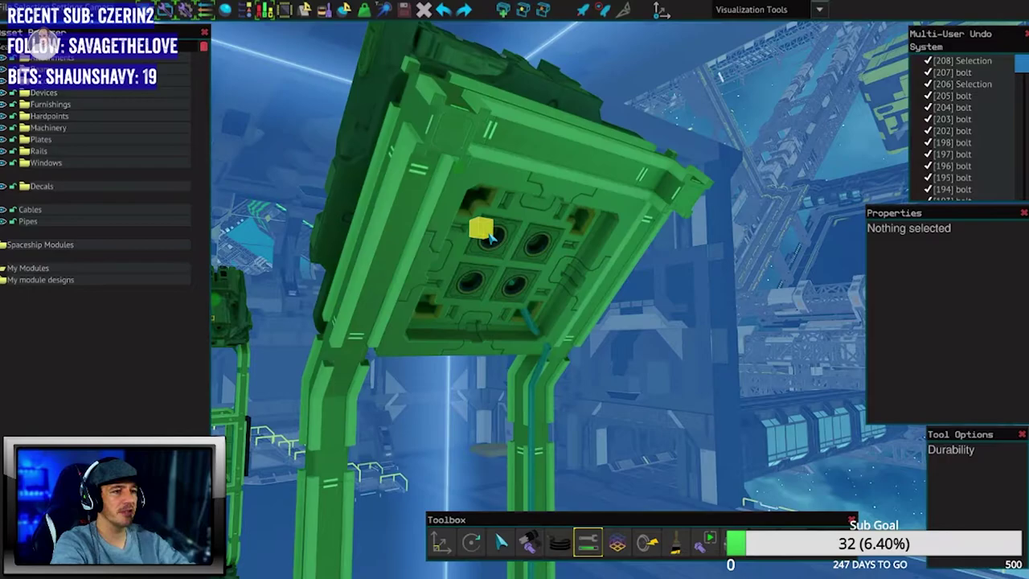
pyautogui.press('1')
pyautogui.moveTo(595, 270); pyautogui.dragTo(653, 289)
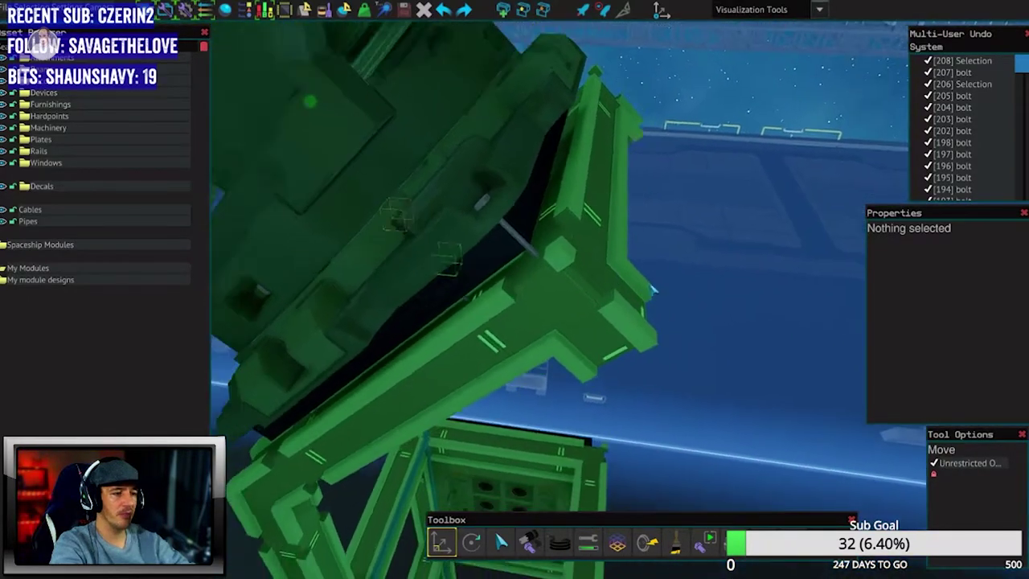
pyautogui.click(563, 290)
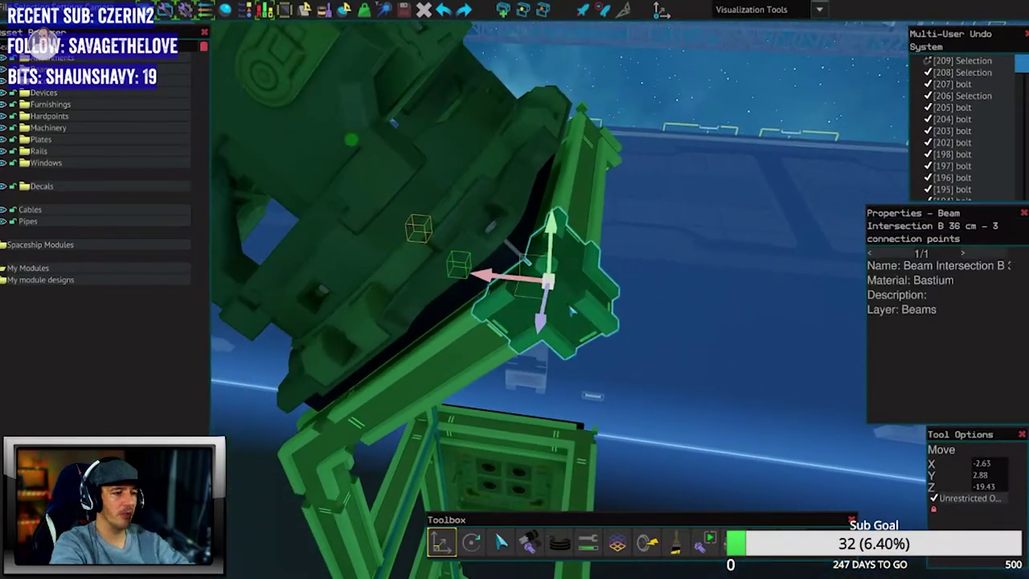
pyautogui.click(657, 241)
pyautogui.moveTo(658, 215); pyautogui.dragTo(698, 467)
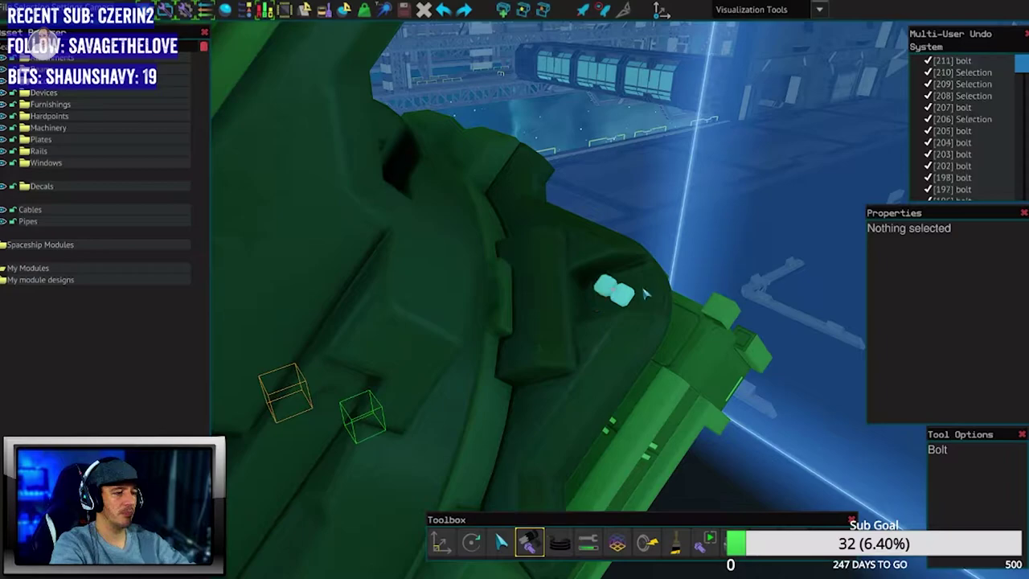
pyautogui.press('1')
pyautogui.moveTo(648, 294); pyautogui.dragTo(659, 274)
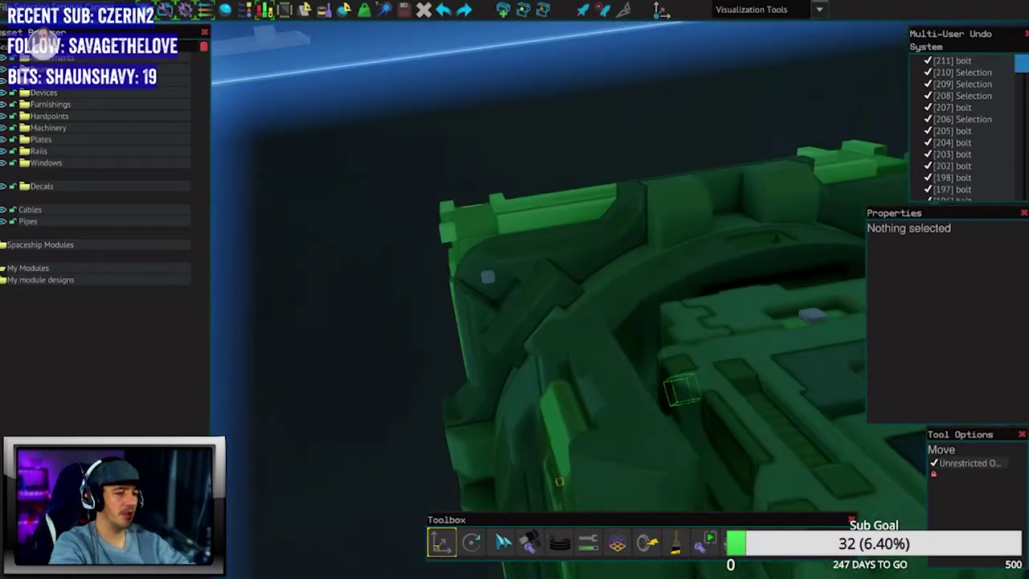
# Add three bolts to the thruster housing, bringing warp class to about 1.87.
pyautogui.click(503, 282)
pyautogui.press('1')
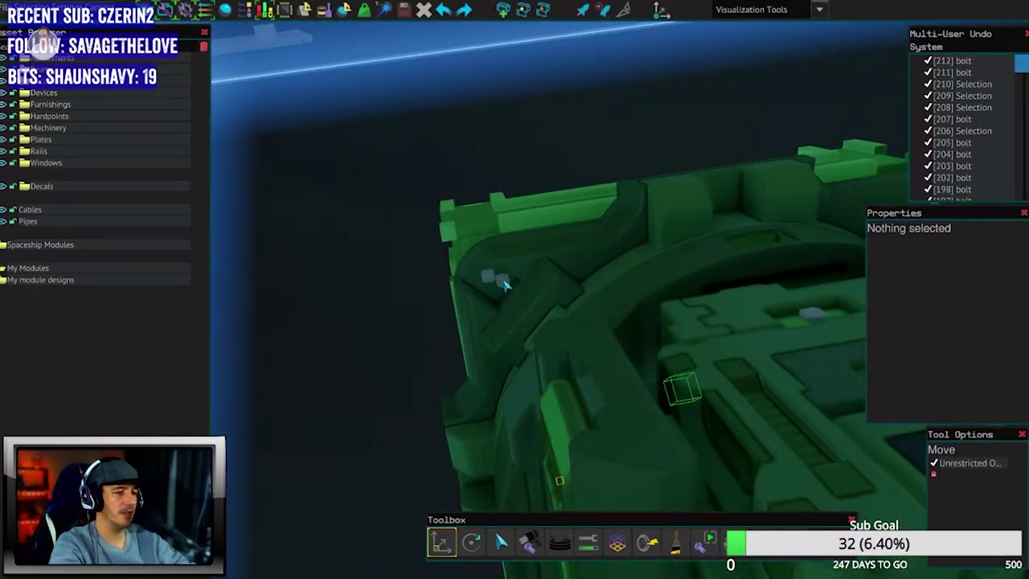
pyautogui.moveTo(502, 281); pyautogui.dragTo(505, 286)
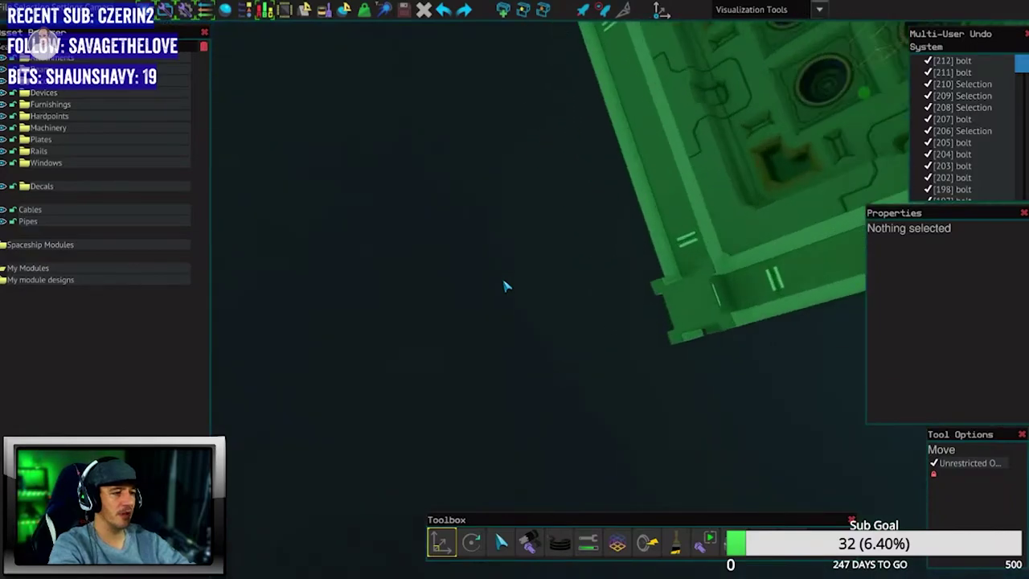
pyautogui.scroll(6, 505, 285)
pyautogui.scroll(-6, 505, 286)
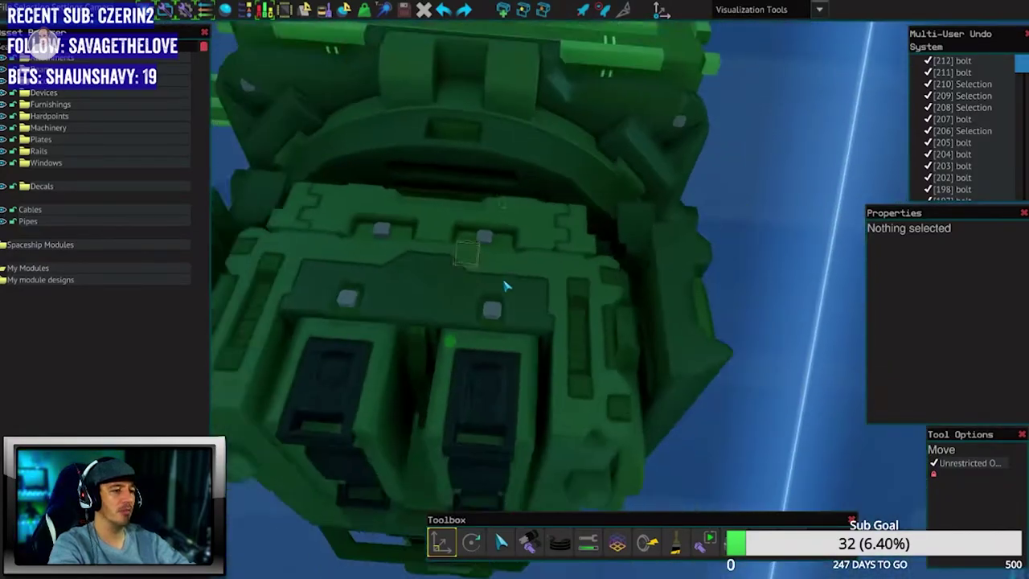
pyautogui.moveTo(499, 281); pyautogui.dragTo(562, 402)
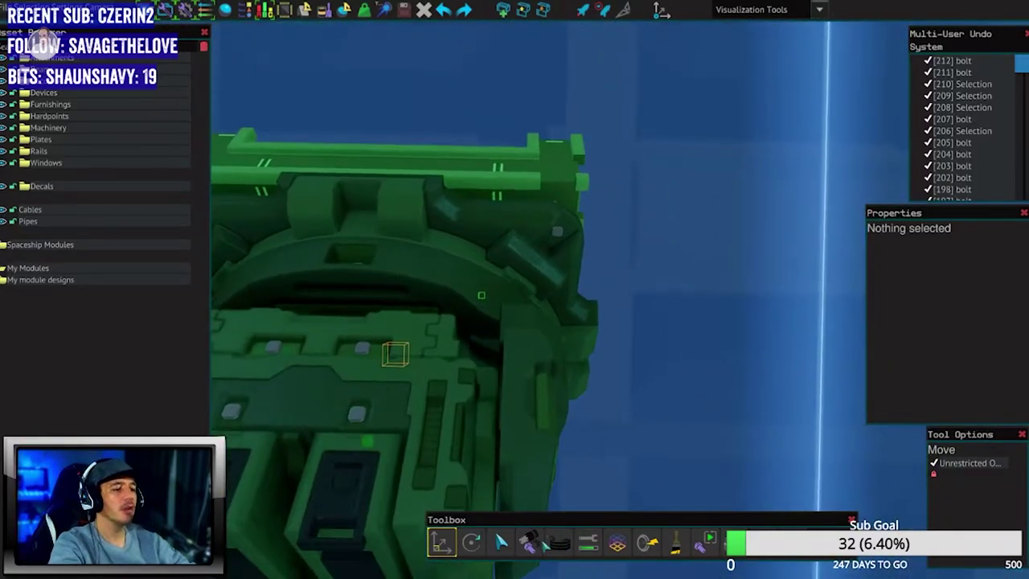
pyautogui.click(554, 243)
pyautogui.moveTo(554, 243)
pyautogui.mouseDown()
pyautogui.moveTo(487, 229)
pyautogui.moveTo(499, 263)
pyautogui.mouseUp()
pyautogui.click(482, 233)
pyautogui.press('1')
pyautogui.scroll(-8, 490, 237)
pyautogui.scroll(4, 492, 238)
pyautogui.moveTo(463, 382); pyautogui.dragTo(366, 310)
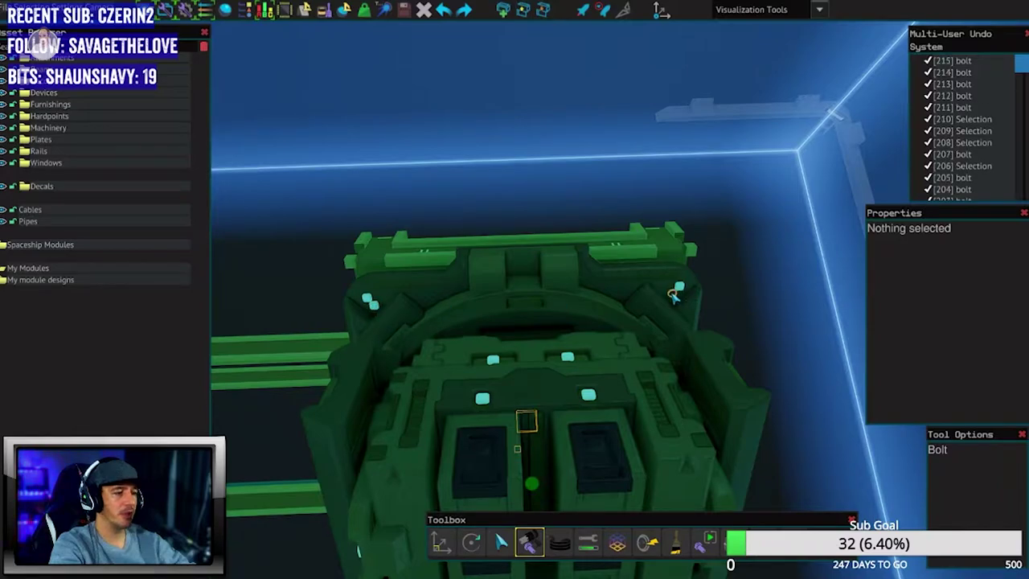
pyautogui.scroll(5, 688, 296)
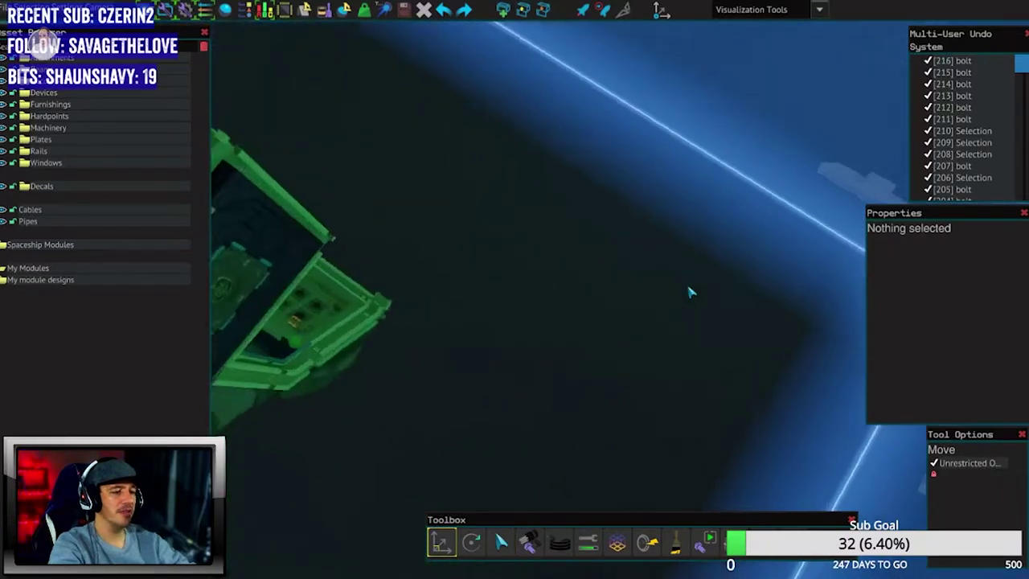
pyautogui.scroll(5, 688, 296)
pyautogui.scroll(-5, 691, 292)
pyautogui.scroll(5, 692, 292)
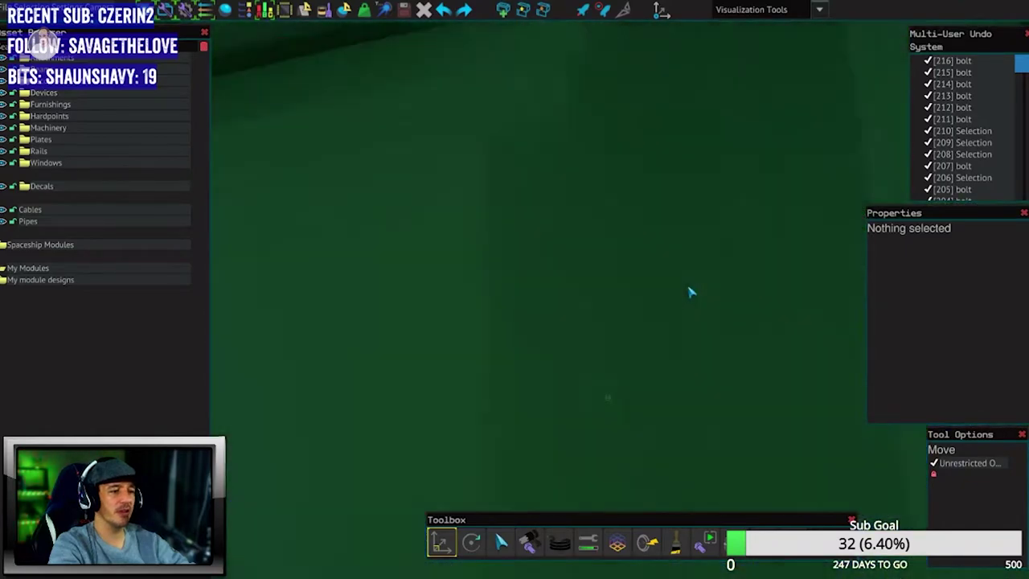
pyautogui.scroll(-5, 691, 292)
pyautogui.moveTo(690, 293); pyautogui.dragTo(689, 302)
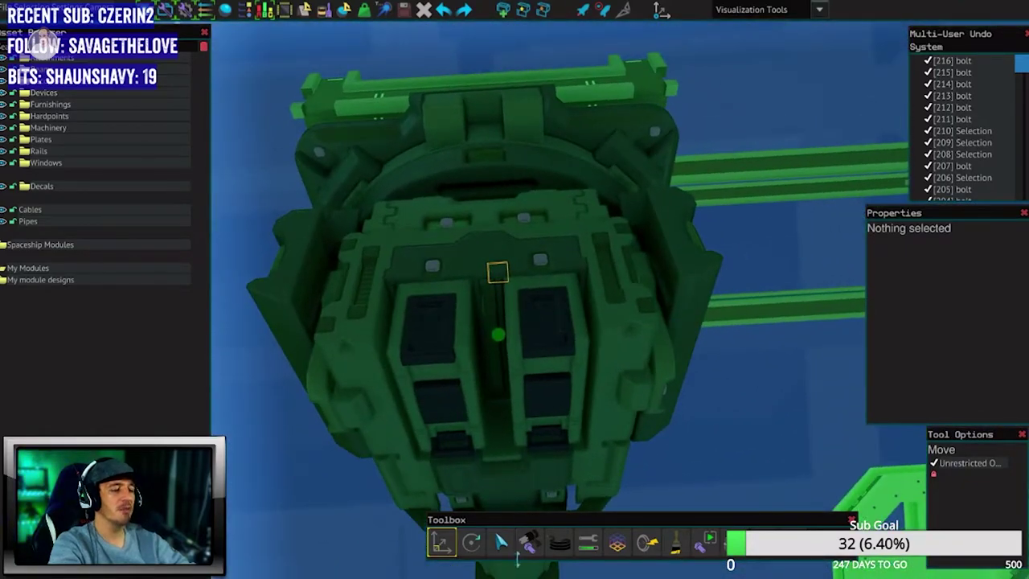
pyautogui.moveTo(596, 162); pyautogui.dragTo(428, 164)
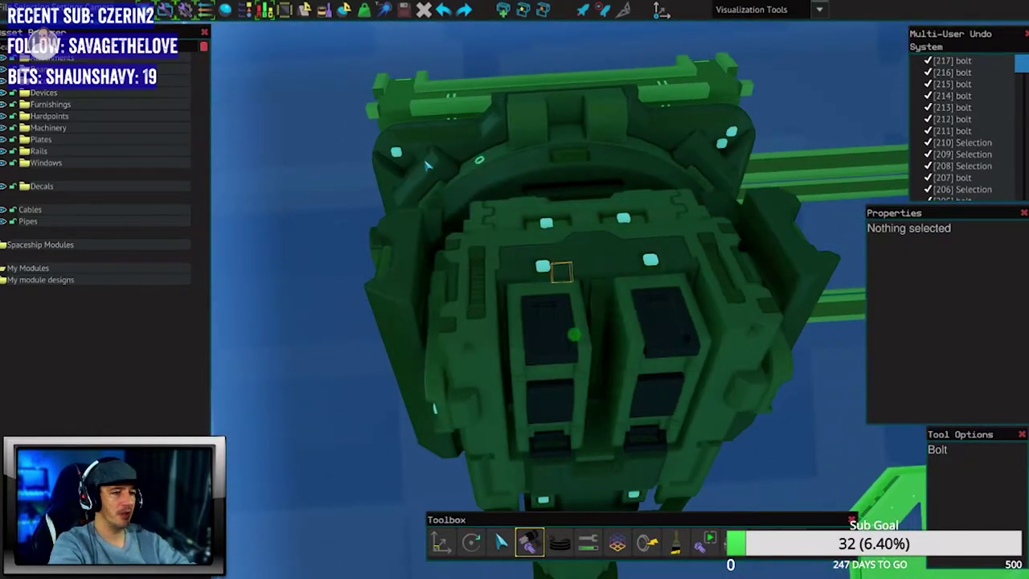
pyautogui.scroll(-5, 414, 171)
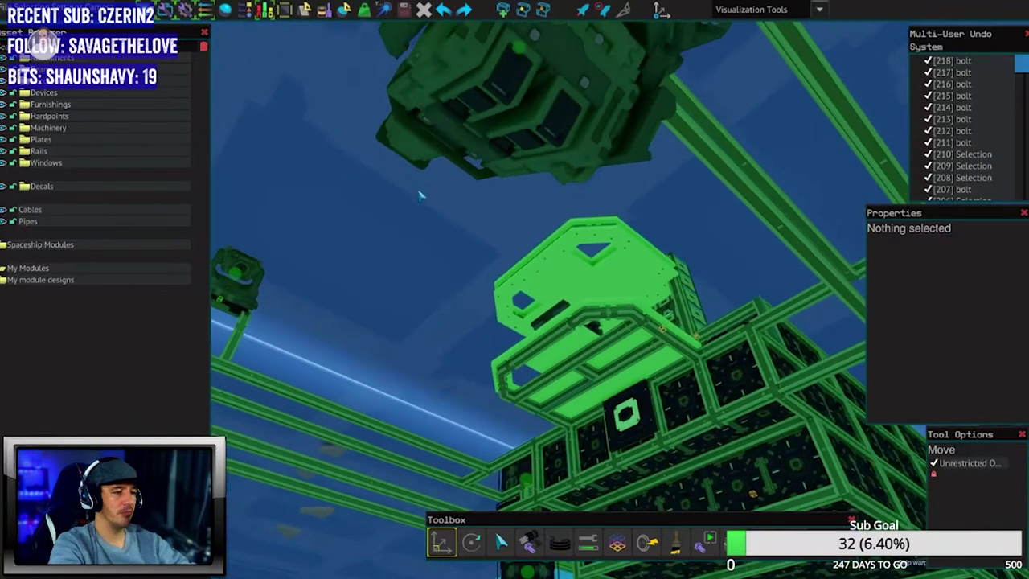
pyautogui.scroll(-5, 362, 173)
pyautogui.scroll(3, 362, 172)
pyautogui.moveTo(366, 169); pyautogui.dragTo(514, 256)
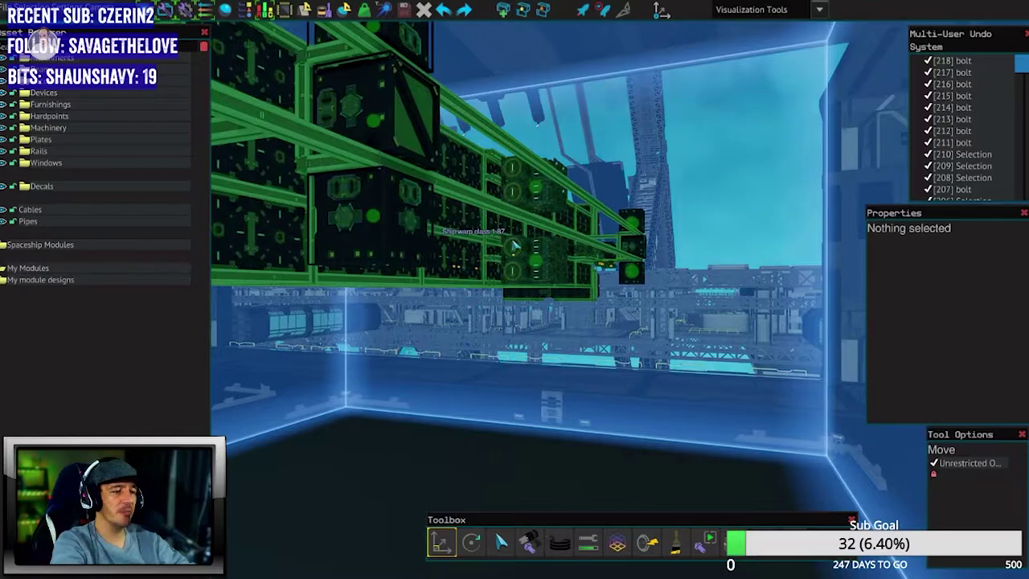
pyautogui.scroll(1, 503, 237)
pyautogui.scroll(1, 506, 233)
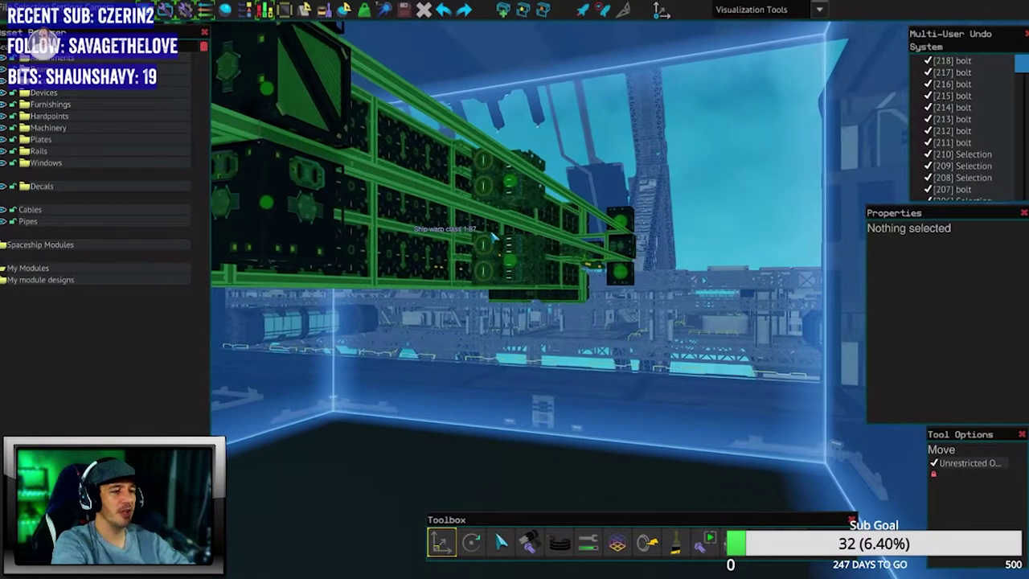
pyautogui.scroll(1, 511, 225)
pyautogui.scroll(1, 512, 225)
pyautogui.scroll(1, 503, 257)
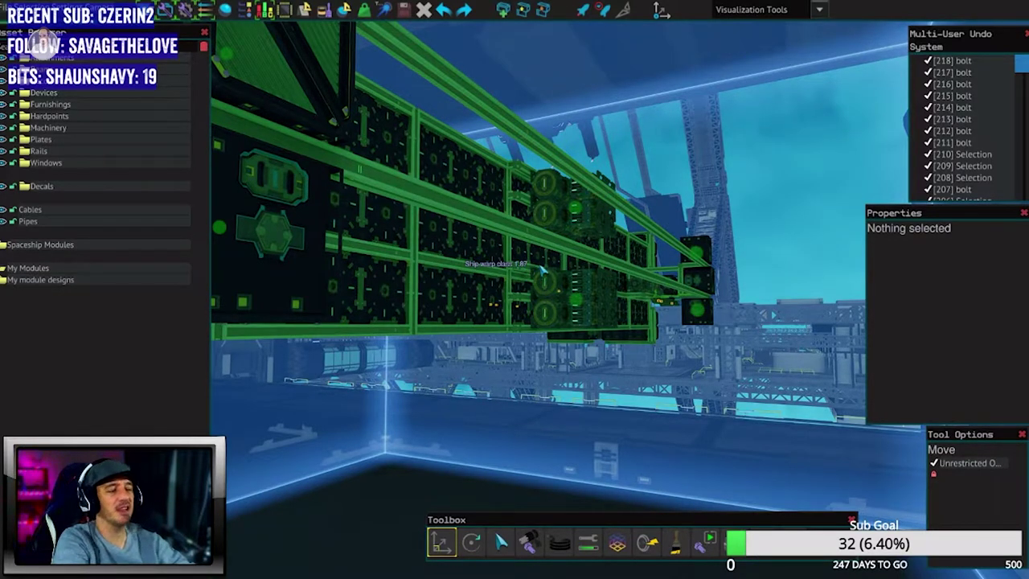
pyautogui.moveTo(521, 275)
pyautogui.mouseDown()
pyautogui.moveTo(450, 280)
pyautogui.moveTo(470, 297)
pyautogui.moveTo(613, 312)
pyautogui.mouseUp()
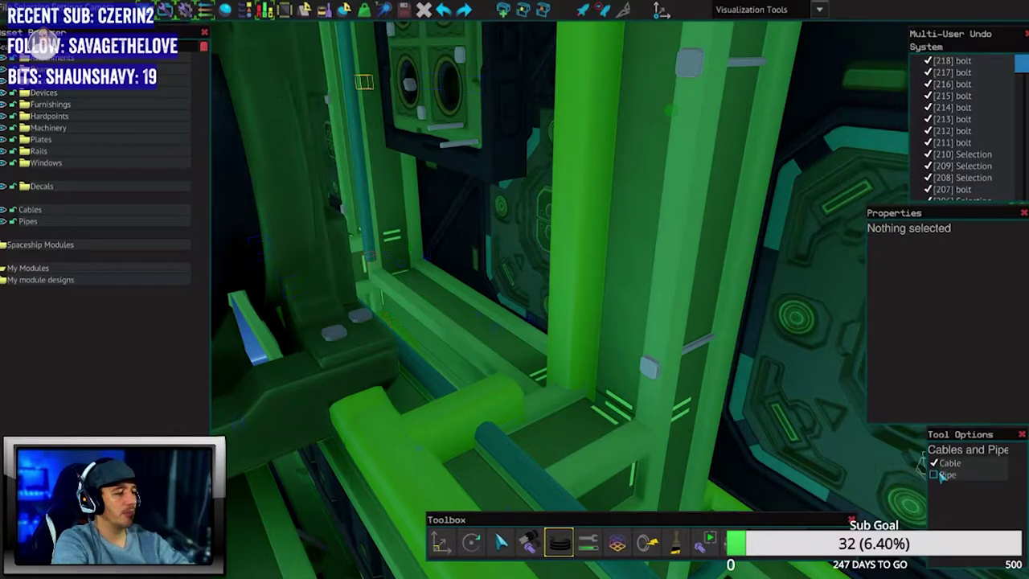
# Fly through the ship's interior to the junction with the misplaced pipe.
pyautogui.moveTo(512, 406); pyautogui.dragTo(512, 398)
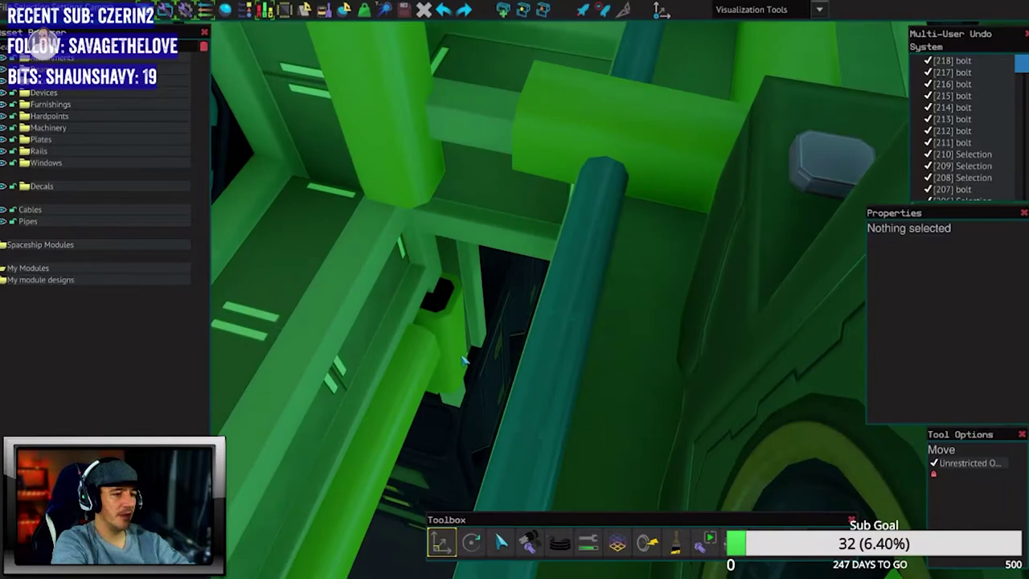
pyautogui.moveTo(465, 362); pyautogui.dragTo(482, 386)
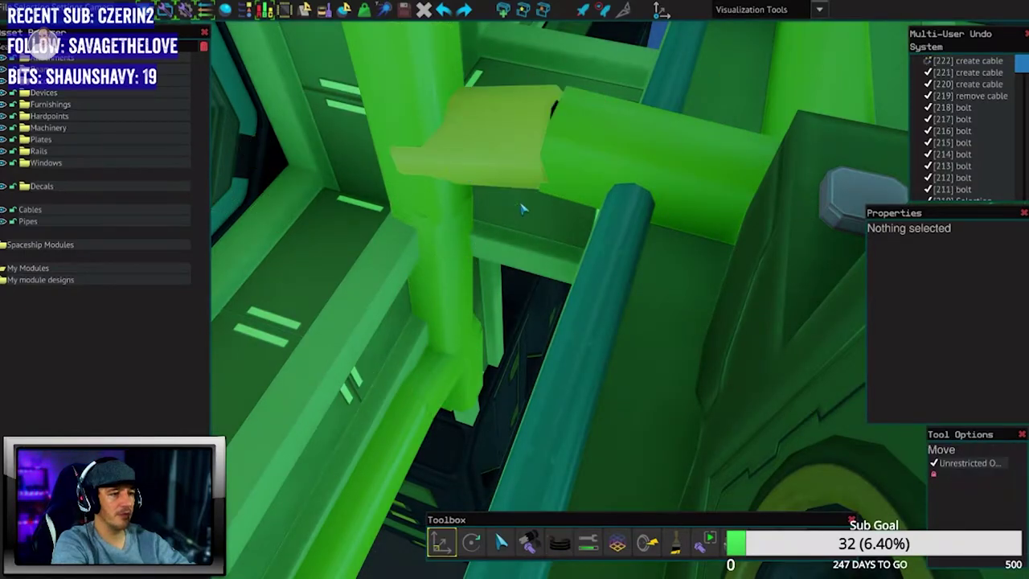
pyautogui.moveTo(521, 207); pyautogui.dragTo(523, 193)
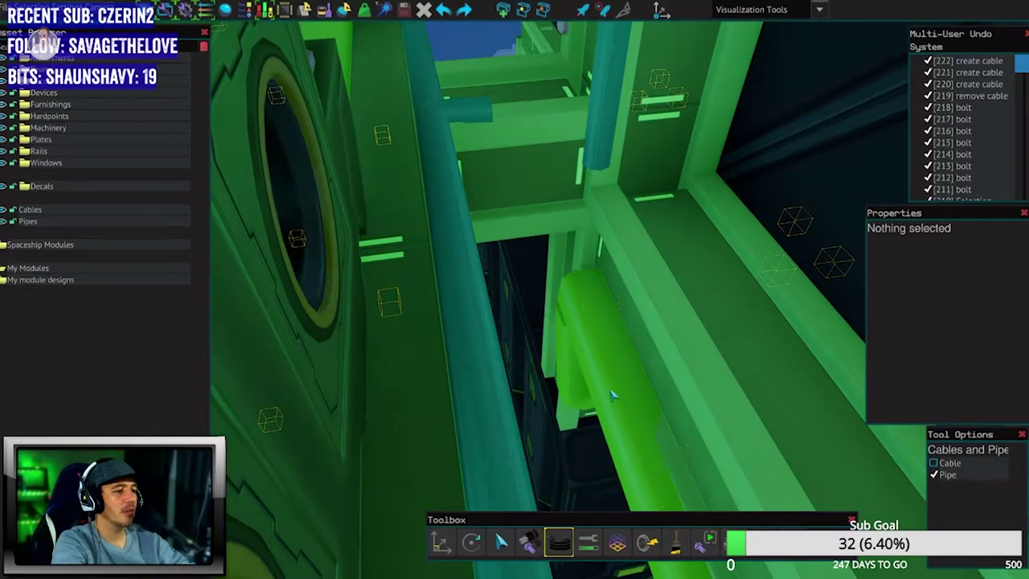
pyautogui.press('w')
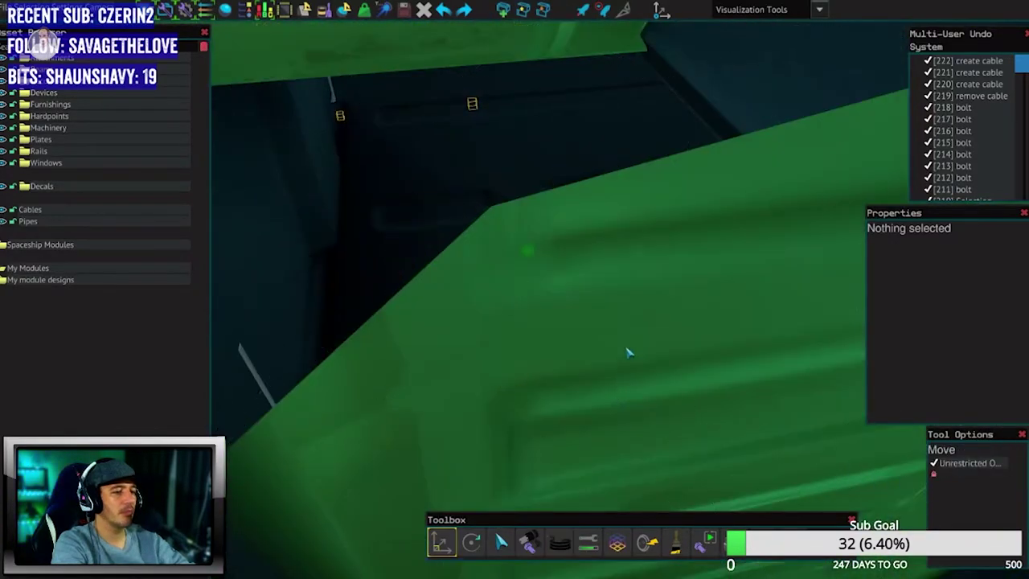
pyautogui.press('w')
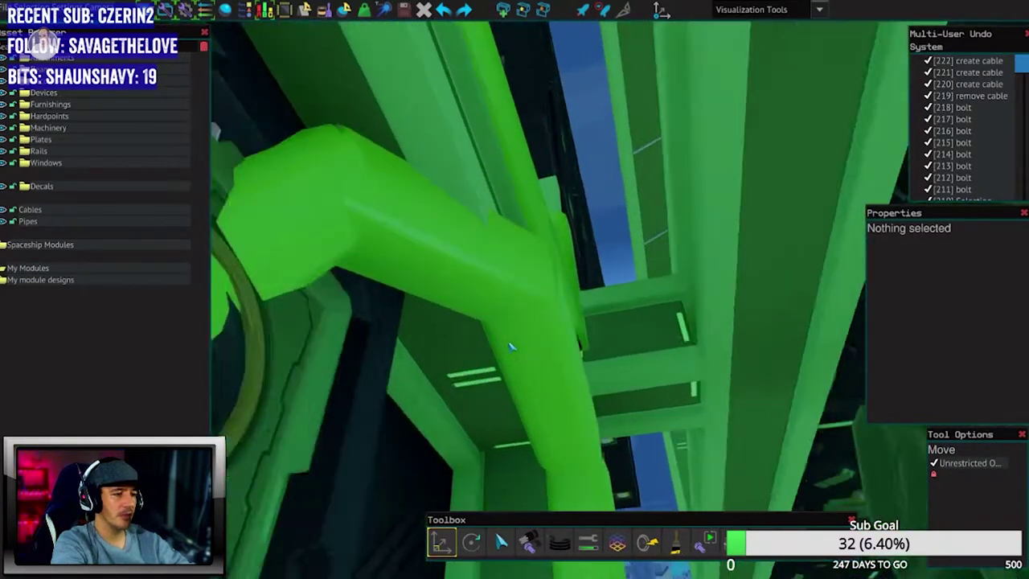
pyautogui.press('w')
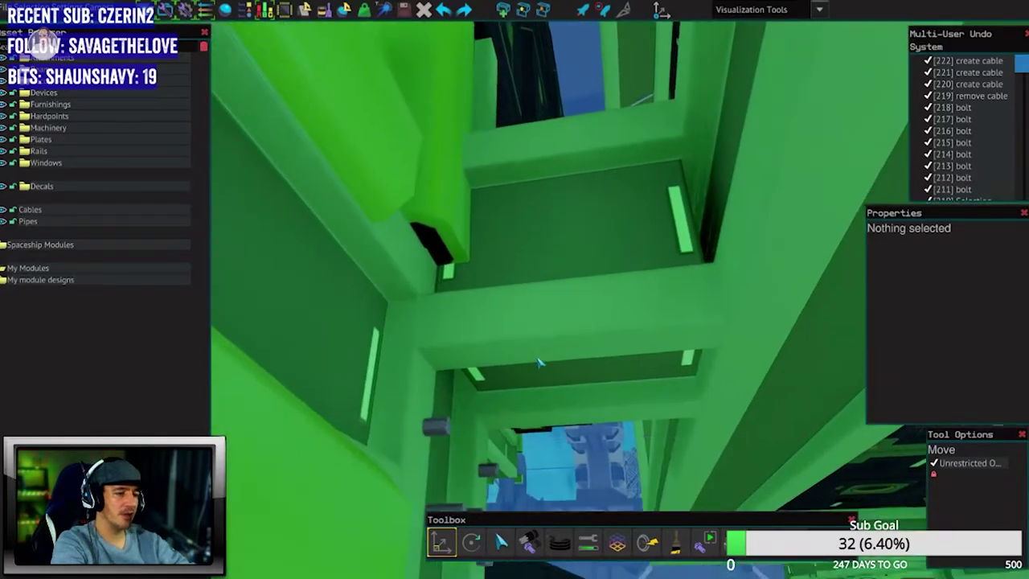
pyautogui.press('w')
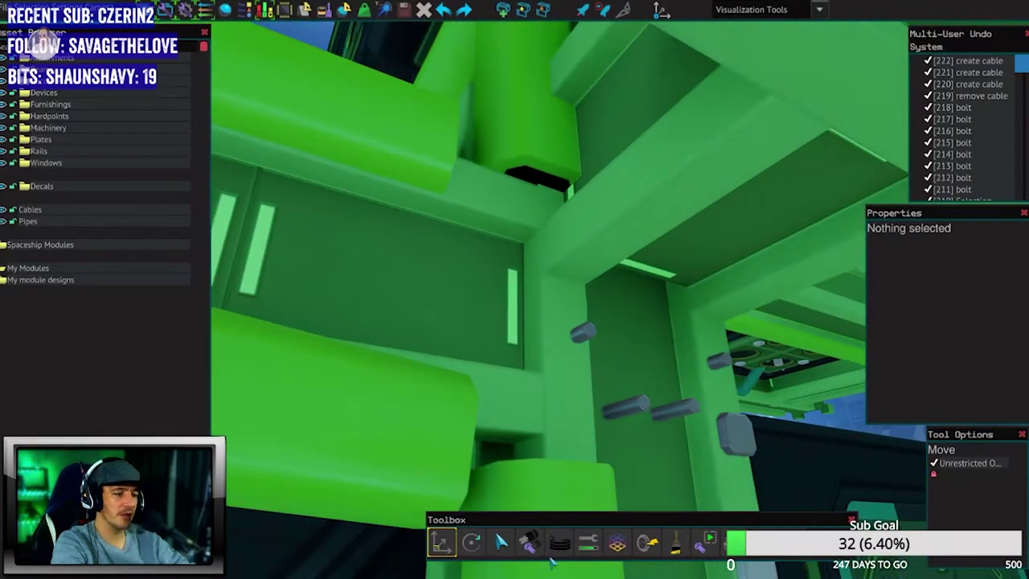
pyautogui.press('w')
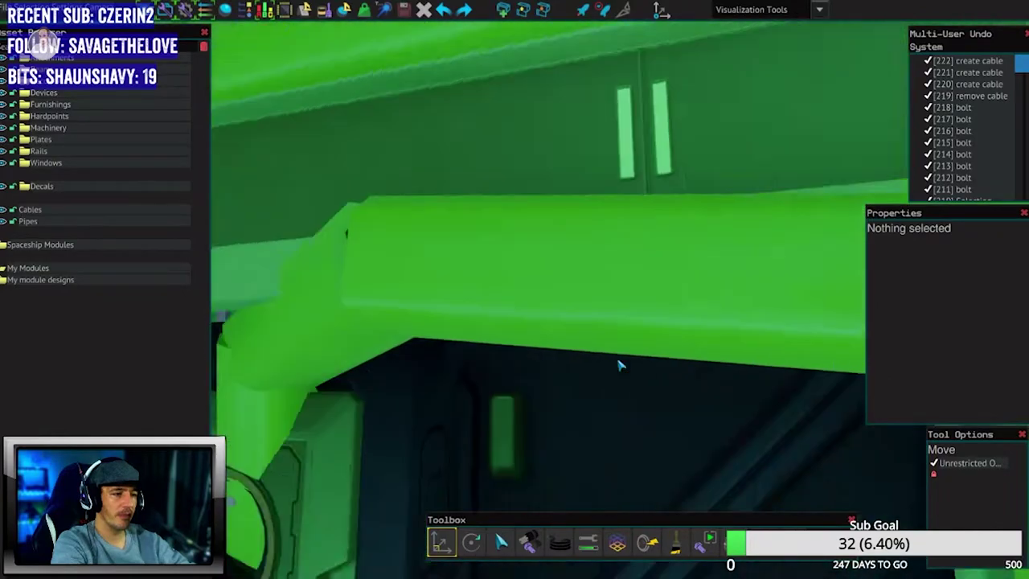
pyautogui.press('s')
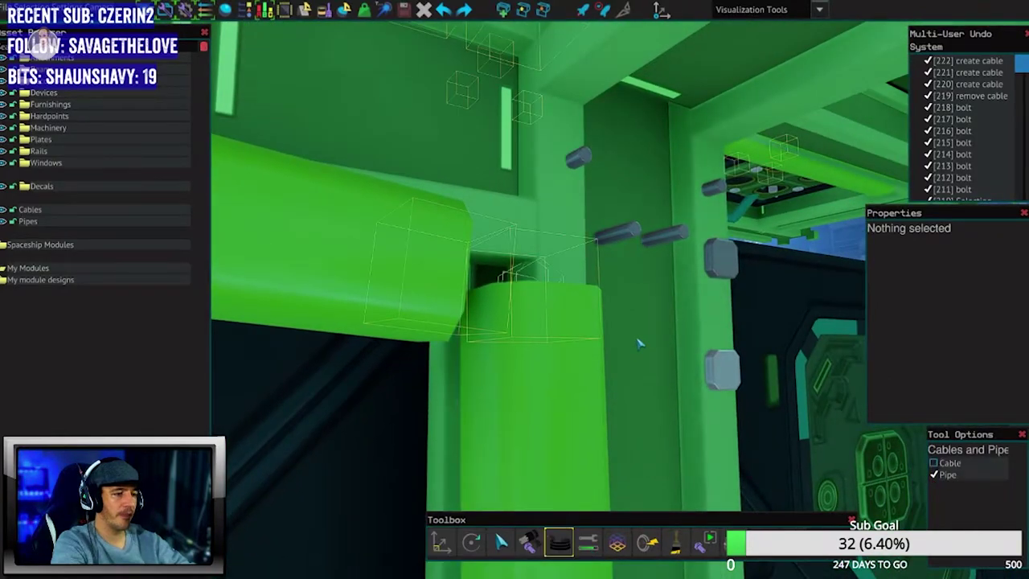
# Delete the misplaced pipe segment and lay two connecting segments across the junction.
pyautogui.rightClick(428, 277)
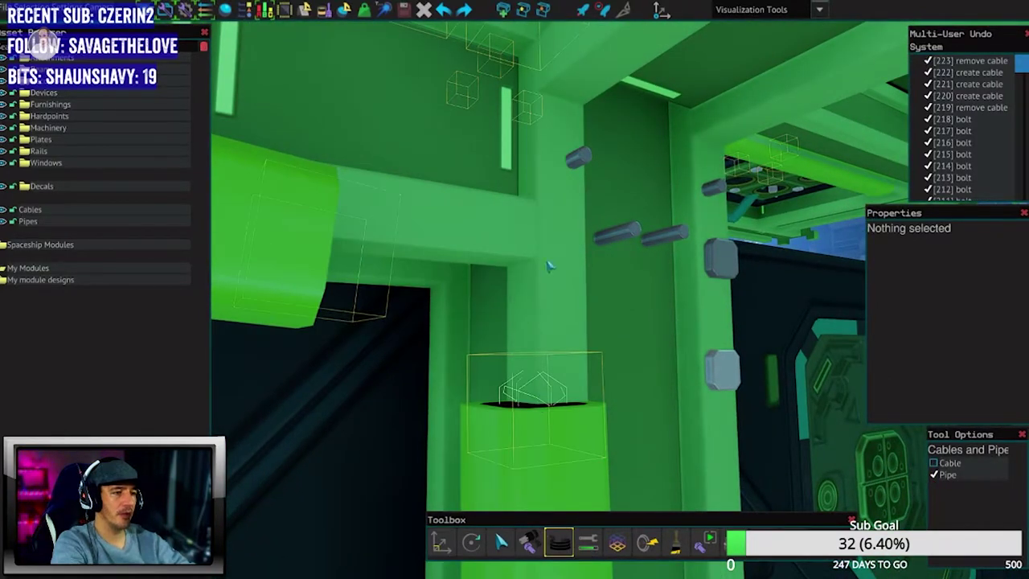
pyautogui.moveTo(551, 322); pyautogui.dragTo(551, 144)
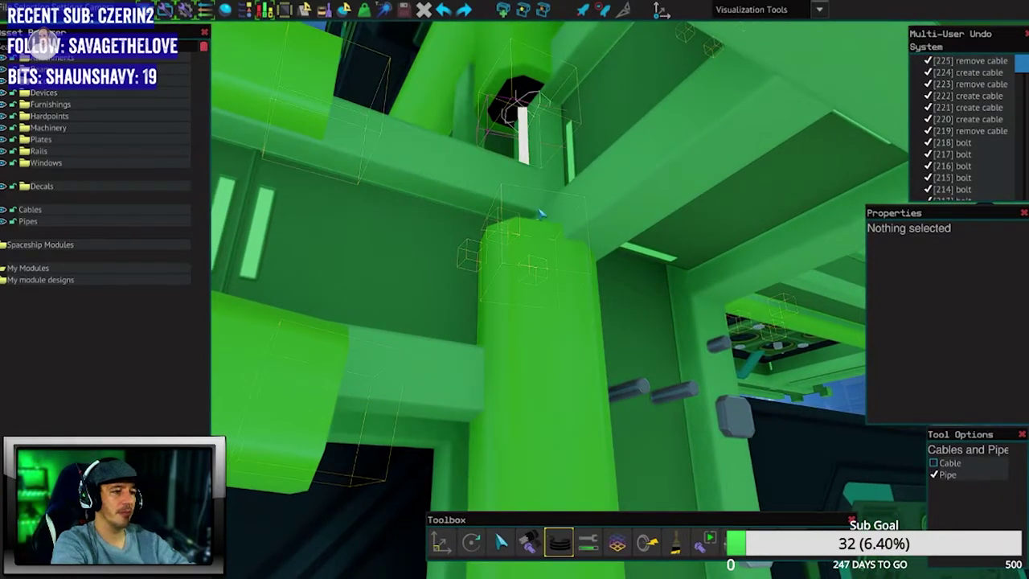
pyautogui.click(521, 159)
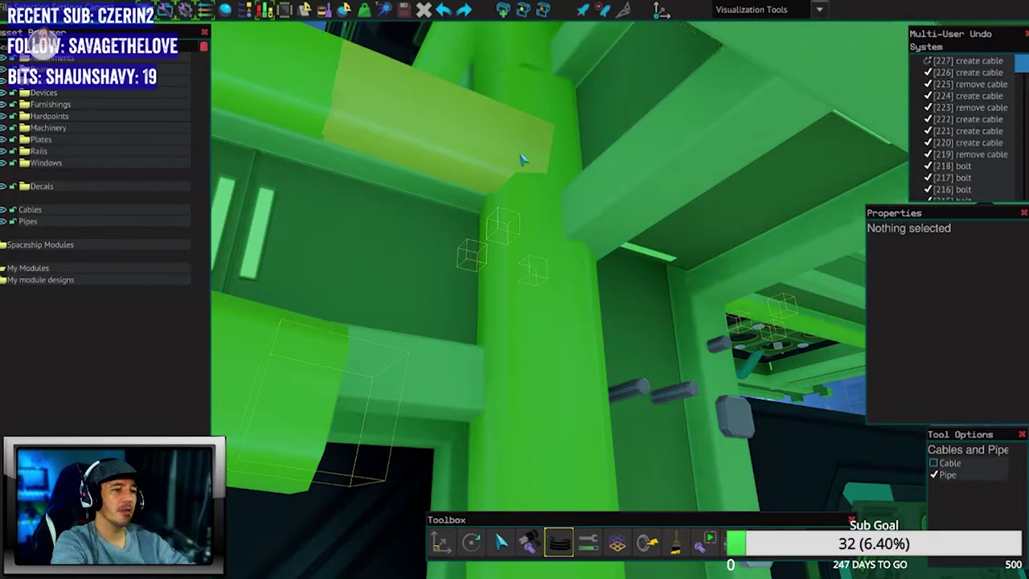
pyautogui.click(519, 434)
pyautogui.press('1')
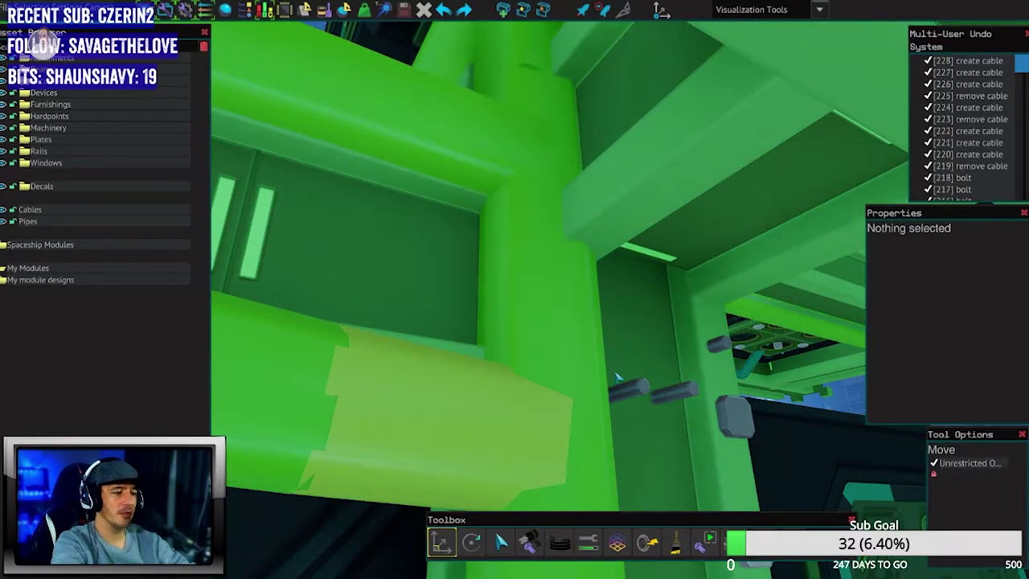
pyautogui.moveTo(519, 321)
pyautogui.mouseDown()
pyautogui.moveTo(613, 372)
pyautogui.moveTo(591, 366)
pyautogui.mouseUp()
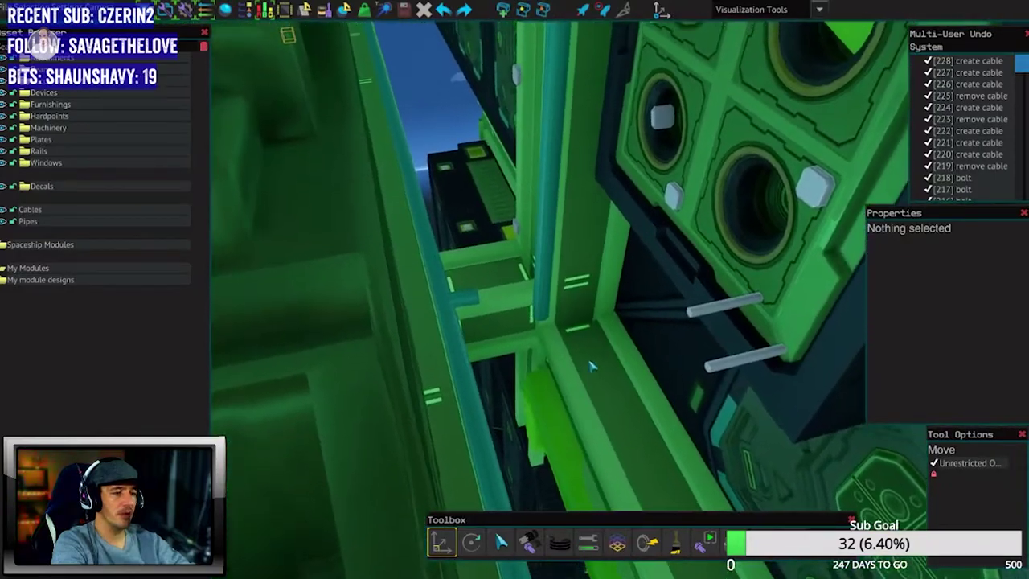
pyautogui.moveTo(591, 366); pyautogui.dragTo(615, 390)
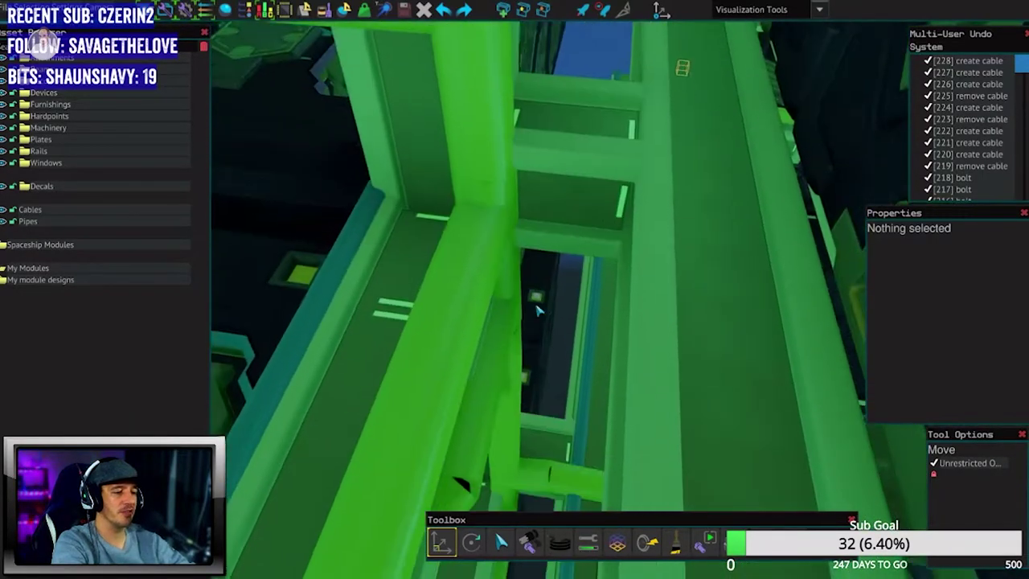
# Fly on through the interior to inspect other junctions and the engine mounts.
pyautogui.press('w')
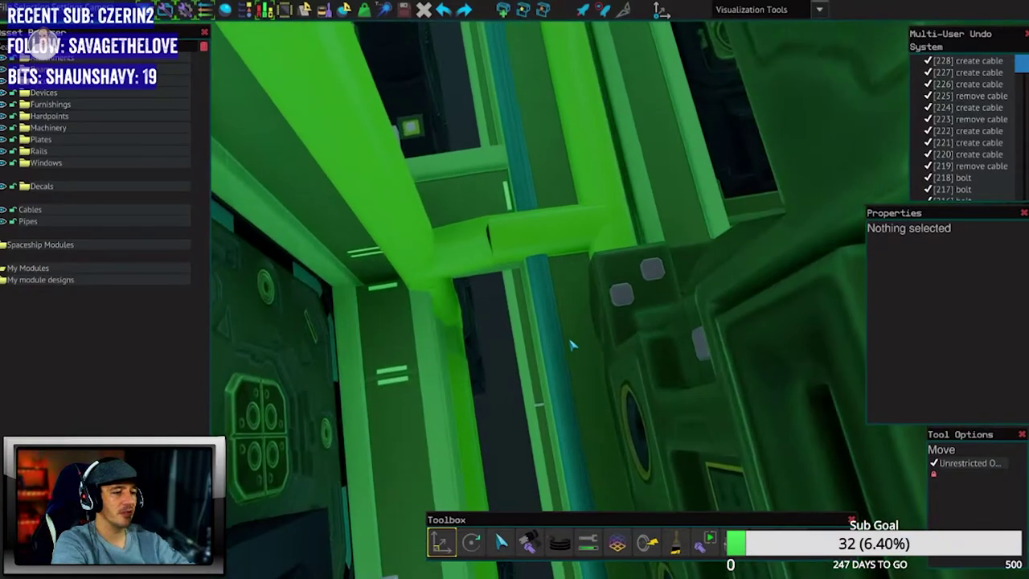
pyautogui.press('w')
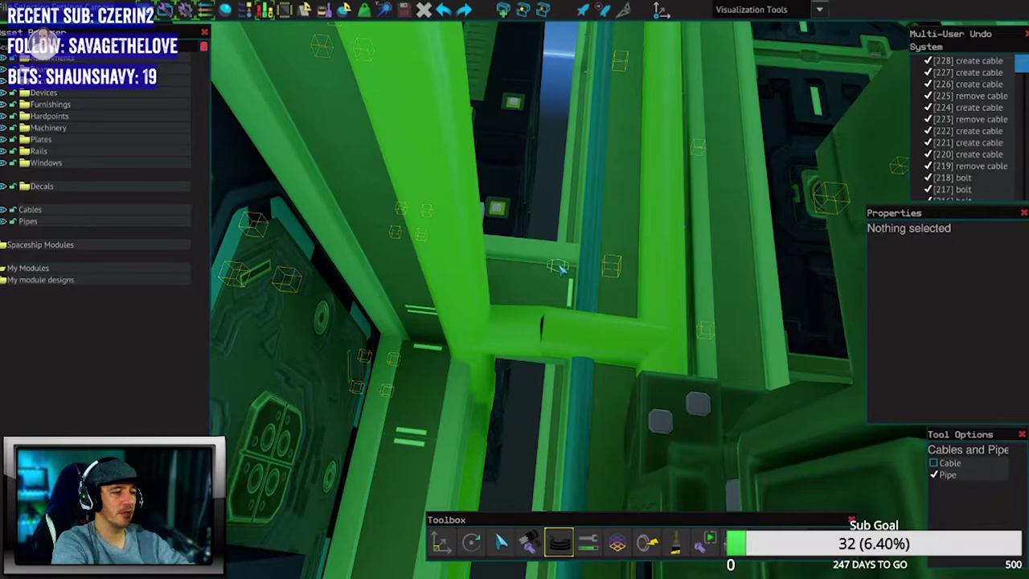
pyautogui.press('w')
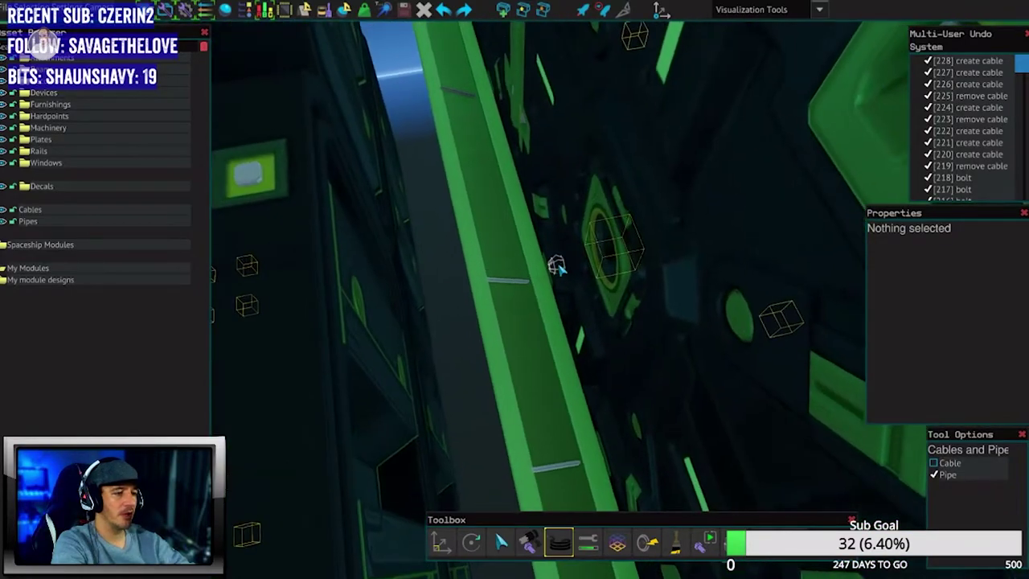
pyautogui.press('w')
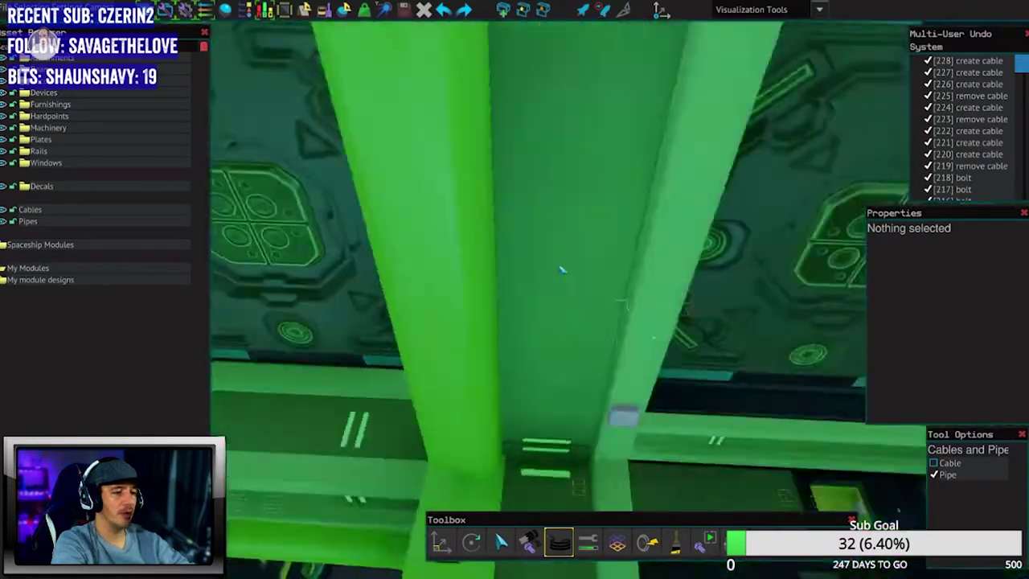
pyautogui.press('w')
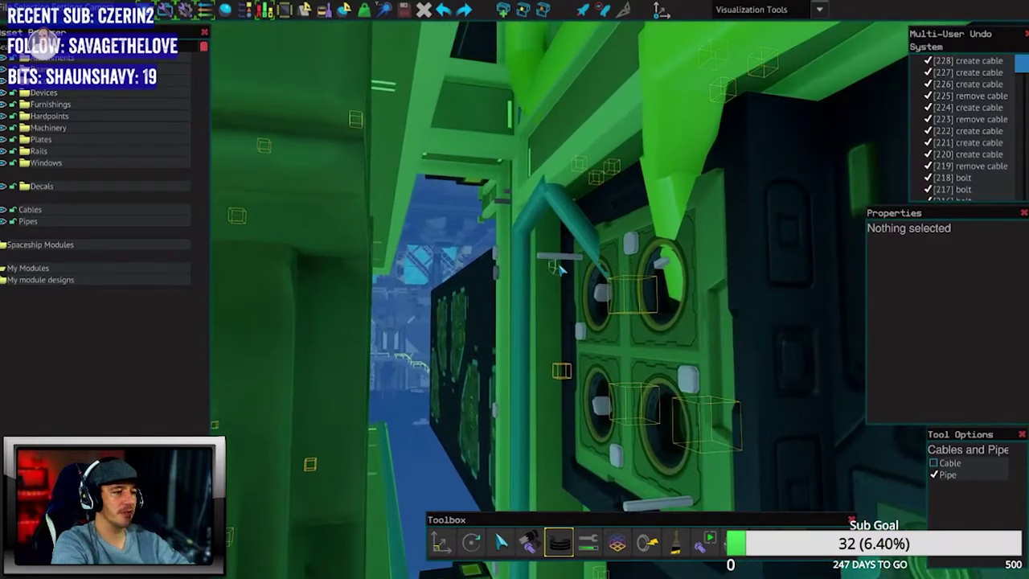
pyautogui.press('w')
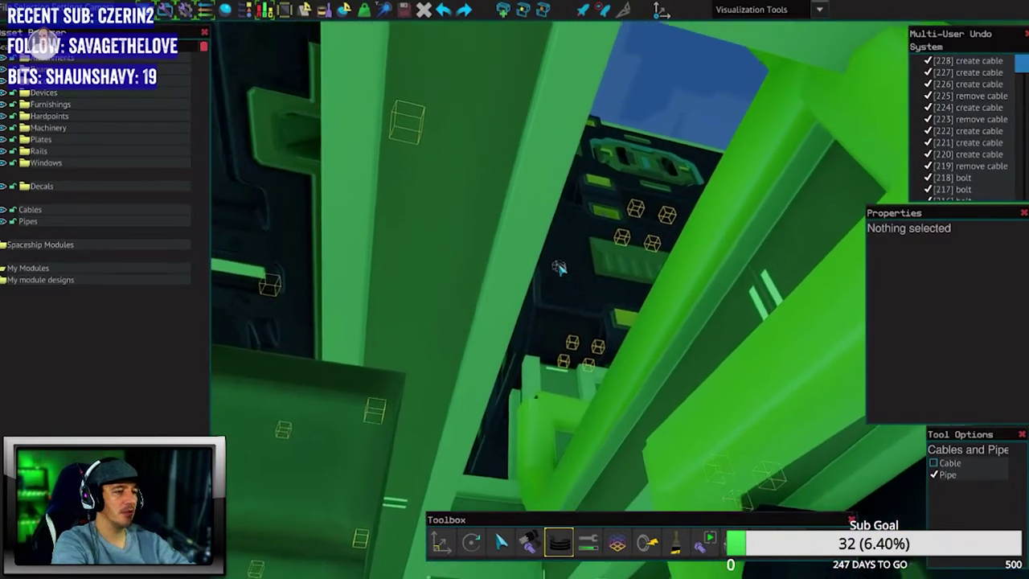
pyautogui.press('w')
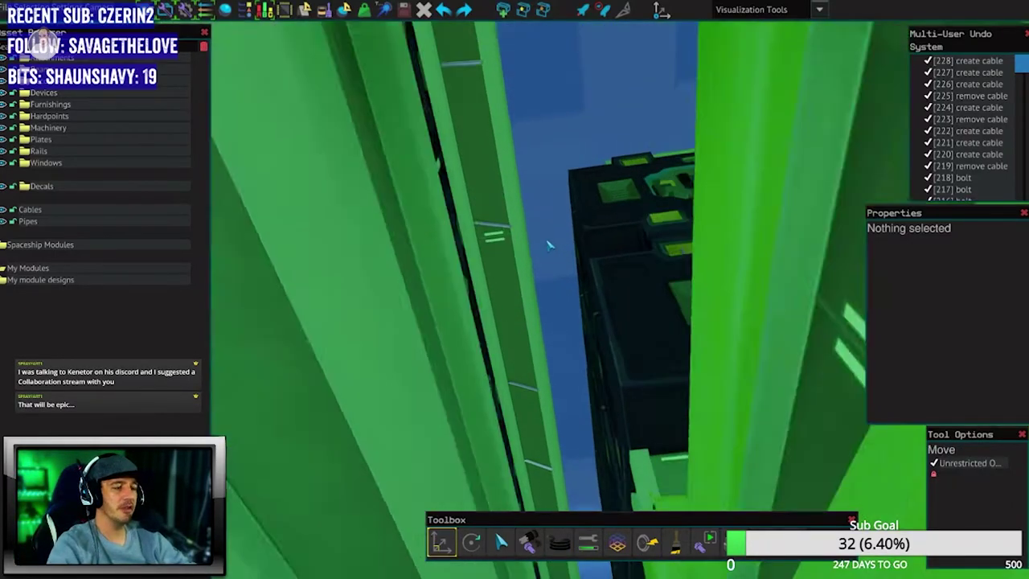
pyautogui.moveTo(550, 244); pyautogui.dragTo(549, 244)
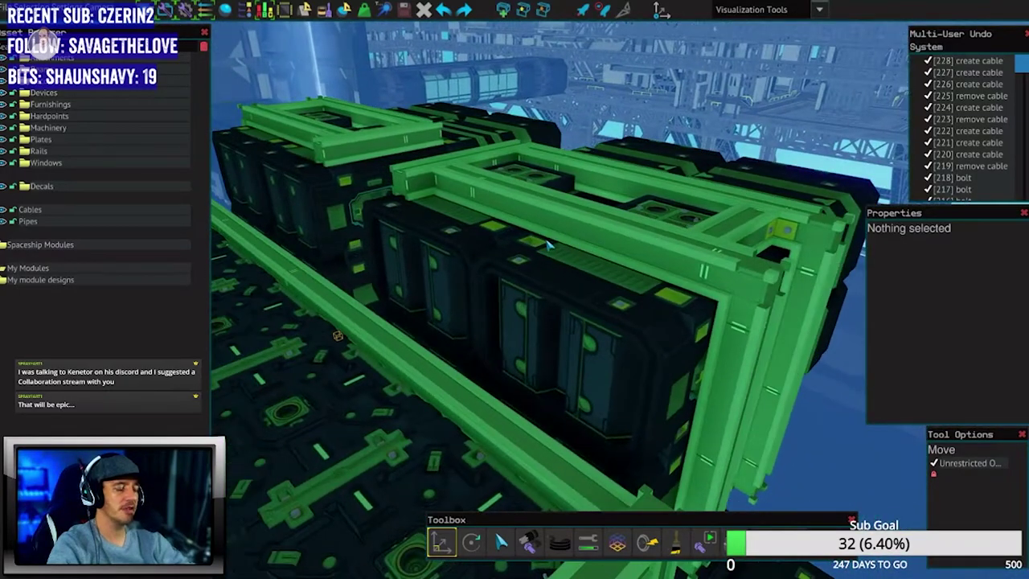
pyautogui.moveTo(549, 244); pyautogui.dragTo(555, 294)
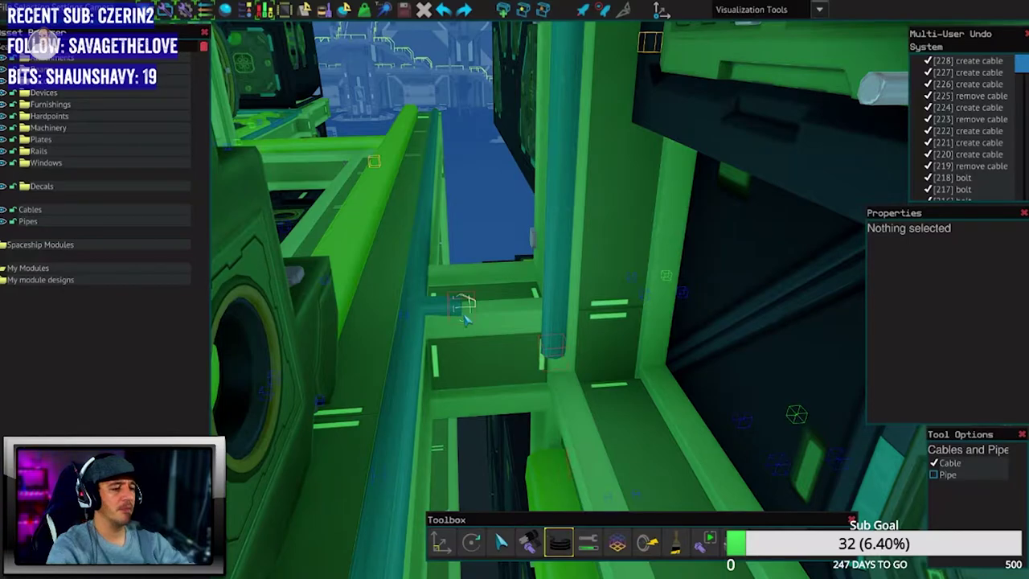
# Line the view up on the teal beam inside the green framework for cabling.
pyautogui.moveTo(515, 289); pyautogui.dragTo(529, 408)
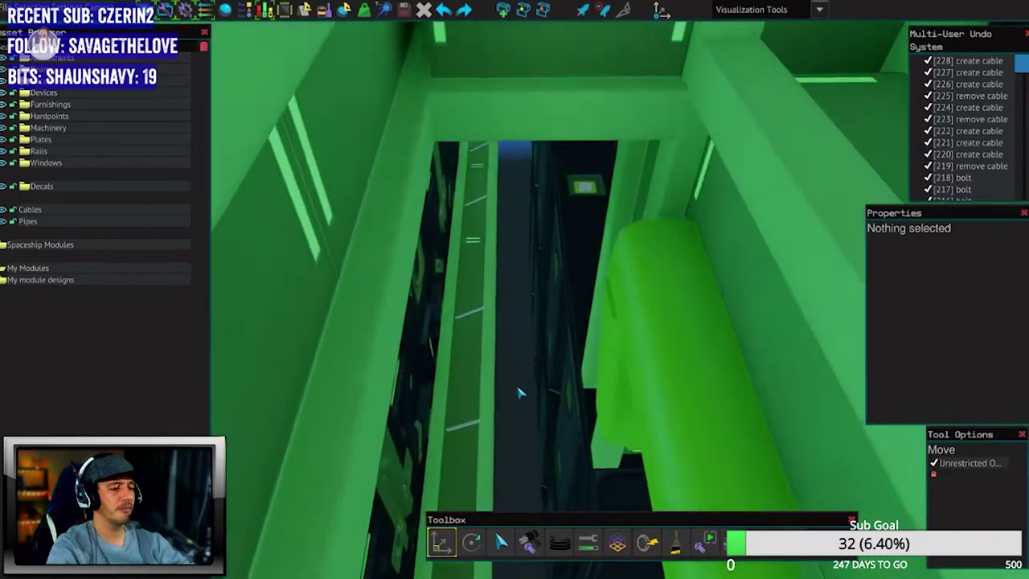
pyautogui.moveTo(568, 314); pyautogui.dragTo(605, 291)
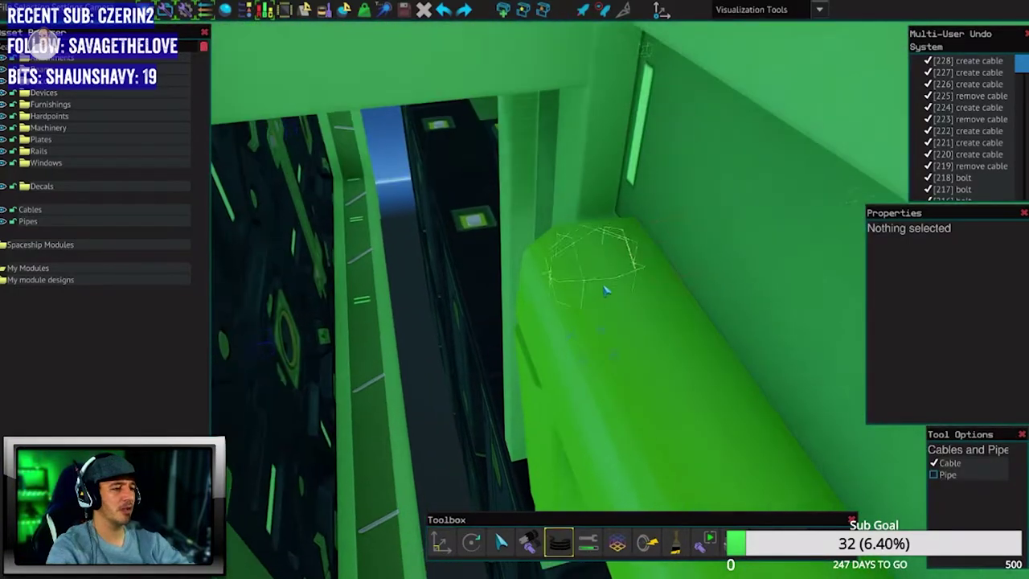
pyautogui.press('w')
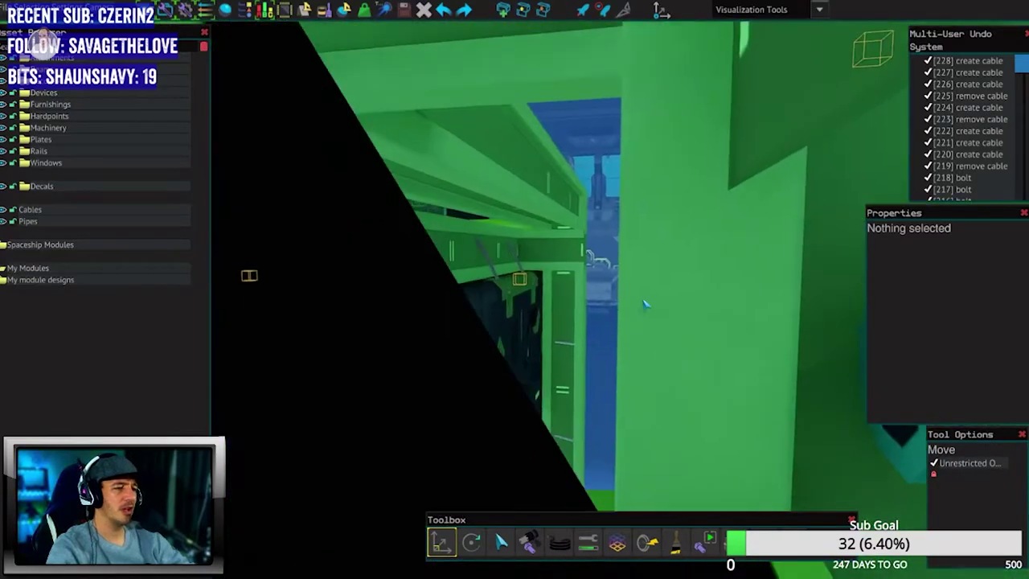
pyautogui.press('w')
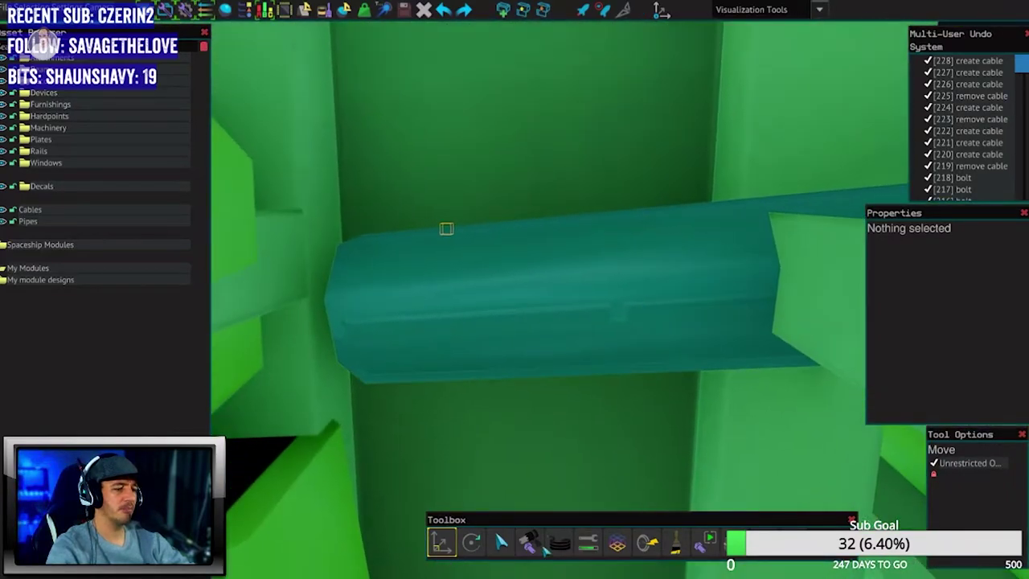
pyautogui.press('s')
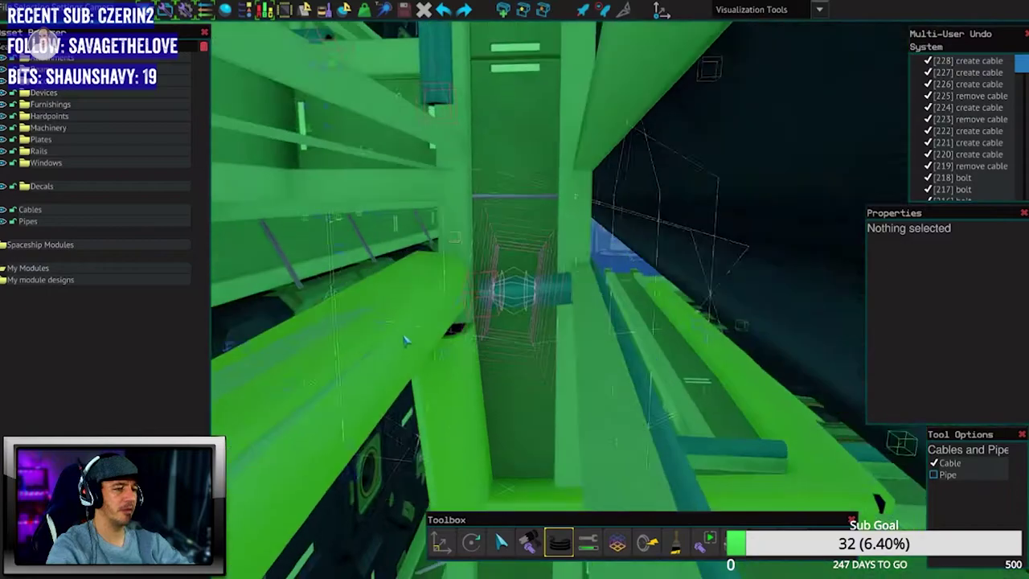
pyautogui.press('w')
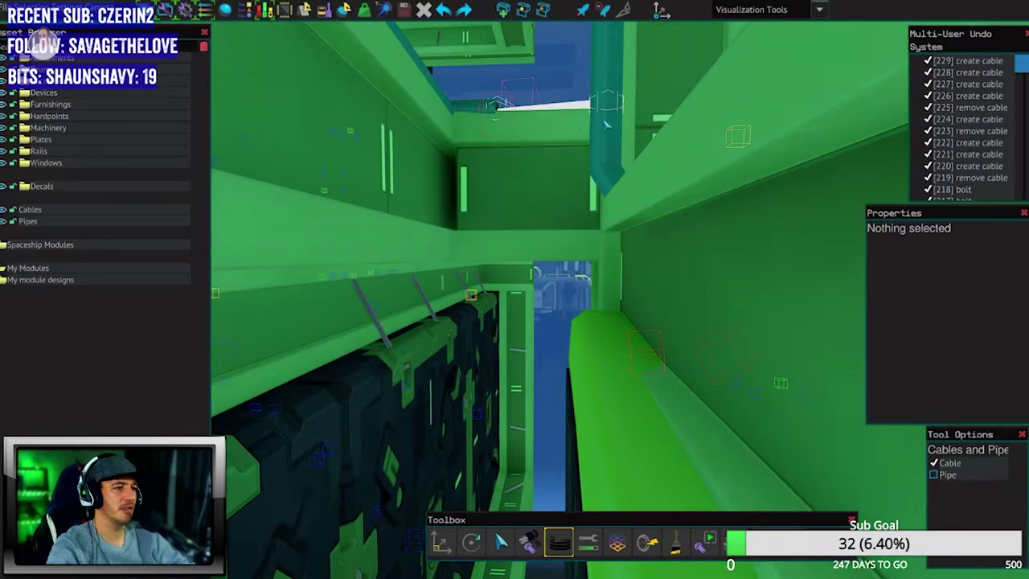
pyautogui.press('1')
# Fly through the framework to inspect the bent teal pipe and hull panels.
pyautogui.press('w')
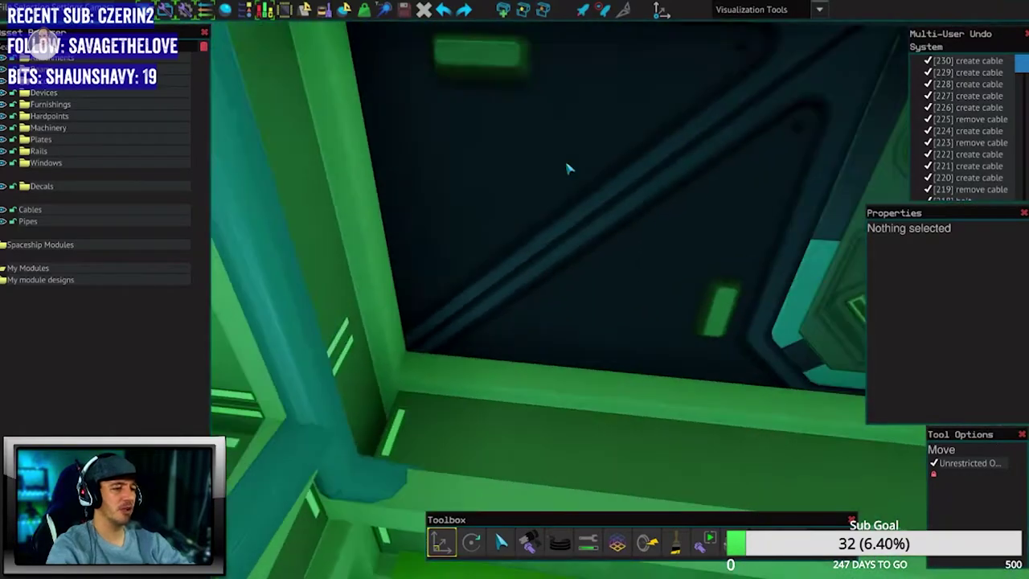
pyautogui.press('w')
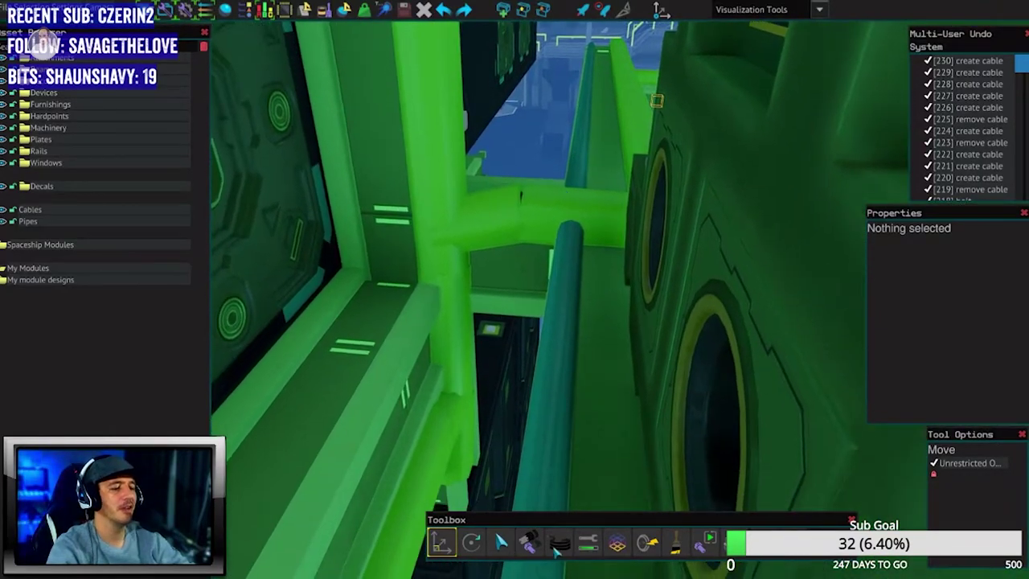
pyautogui.press('w')
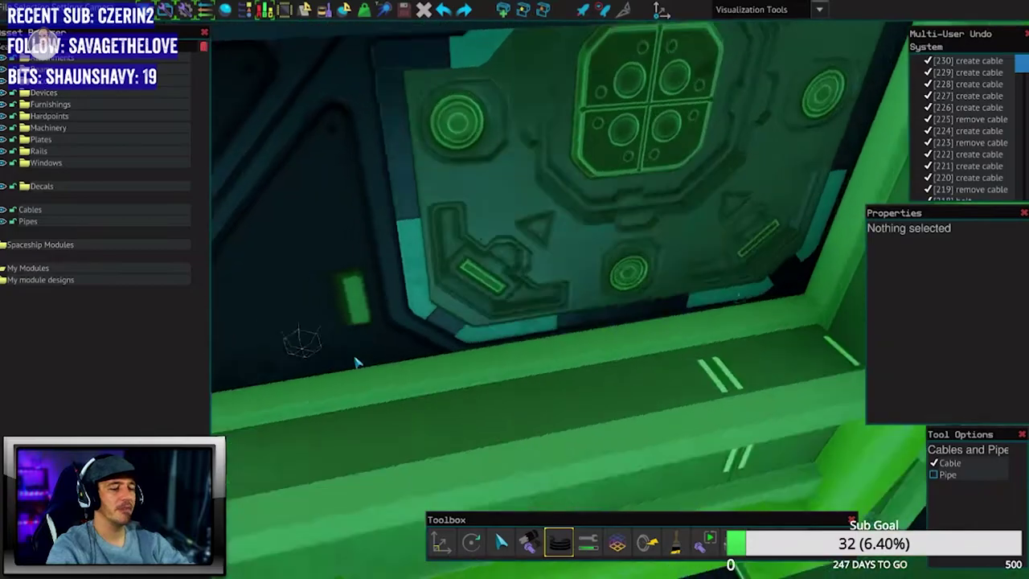
pyautogui.press('w')
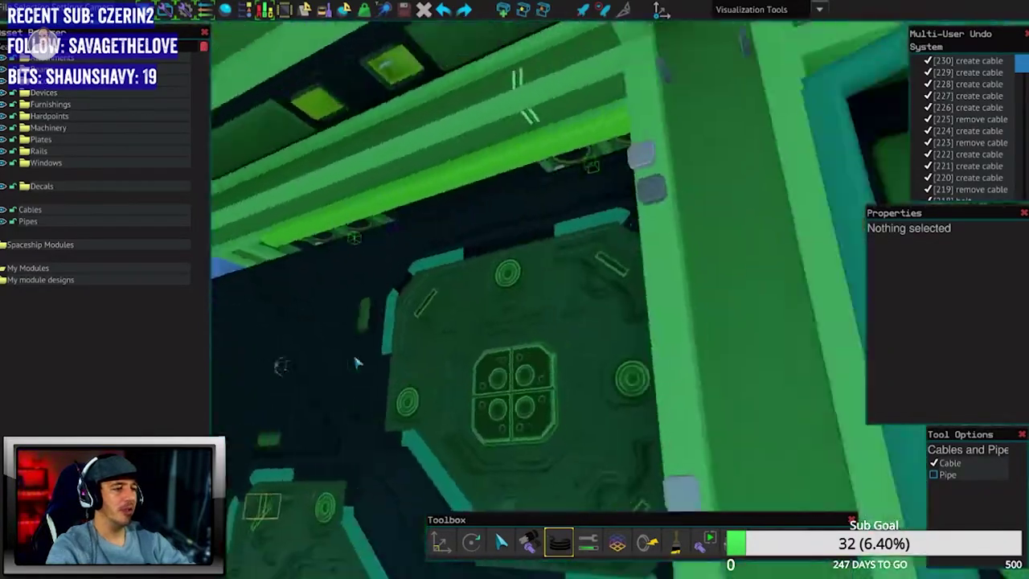
pyautogui.press('w')
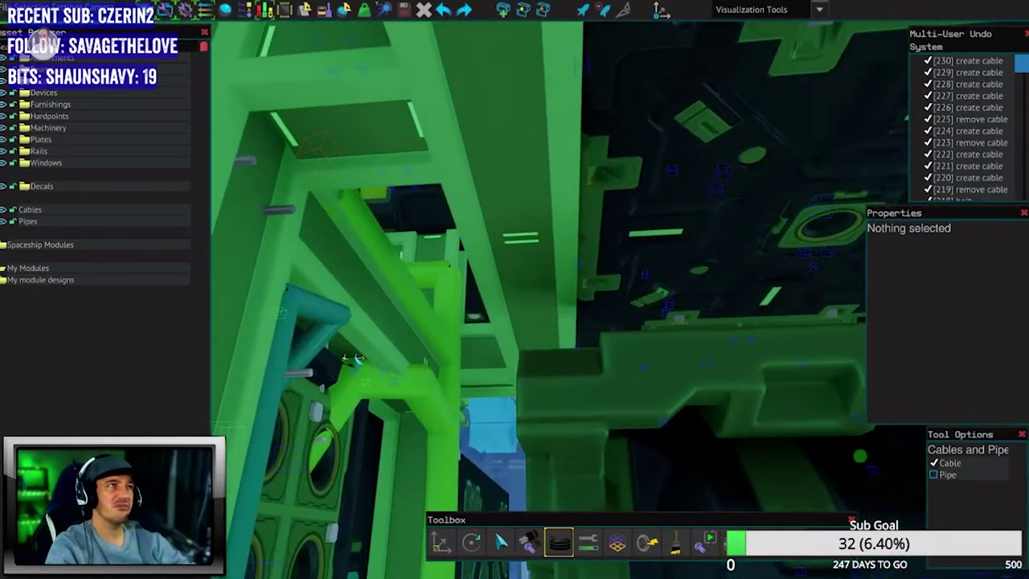
pyautogui.press('w')
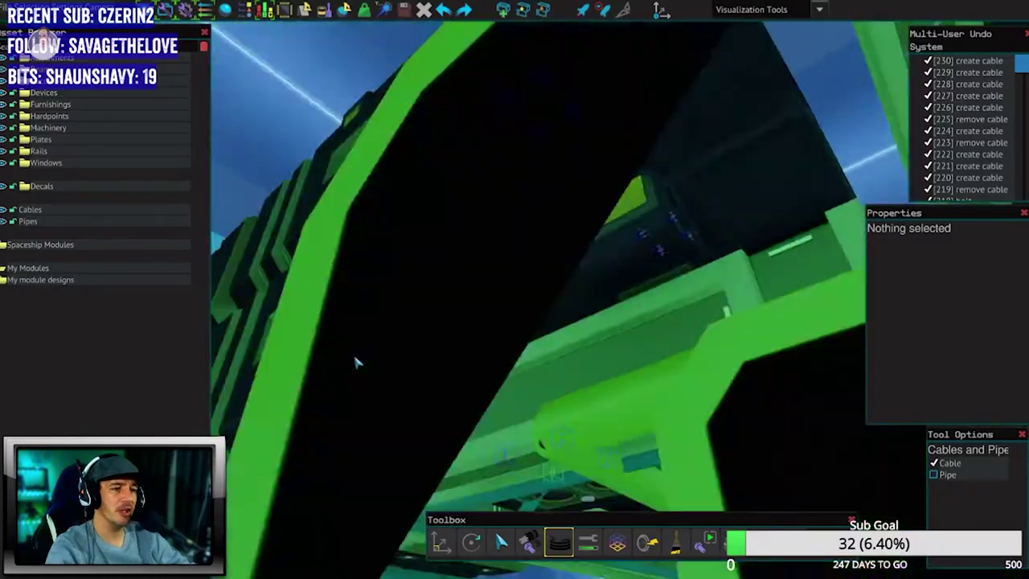
pyautogui.press('w')
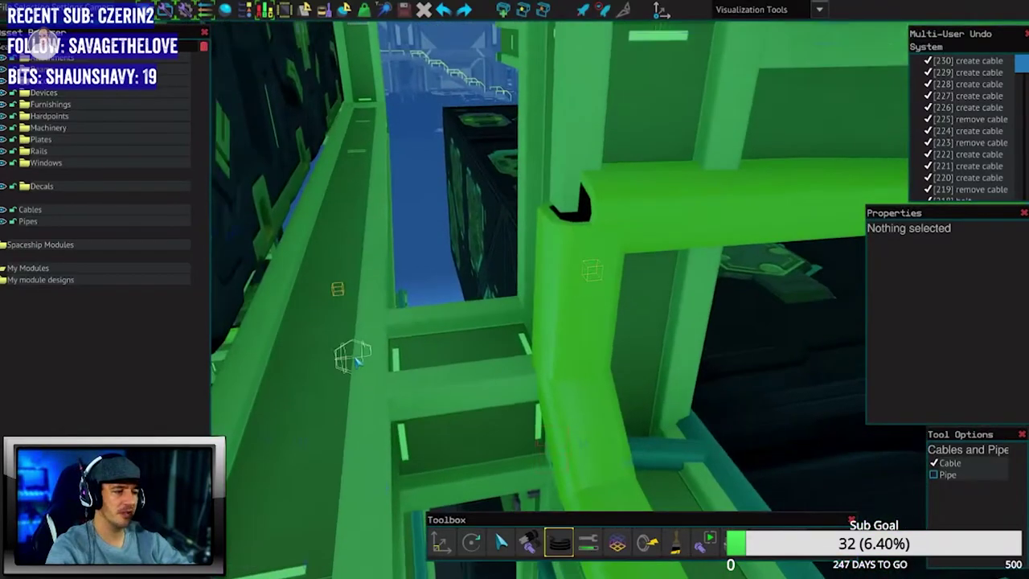
pyautogui.press('w')
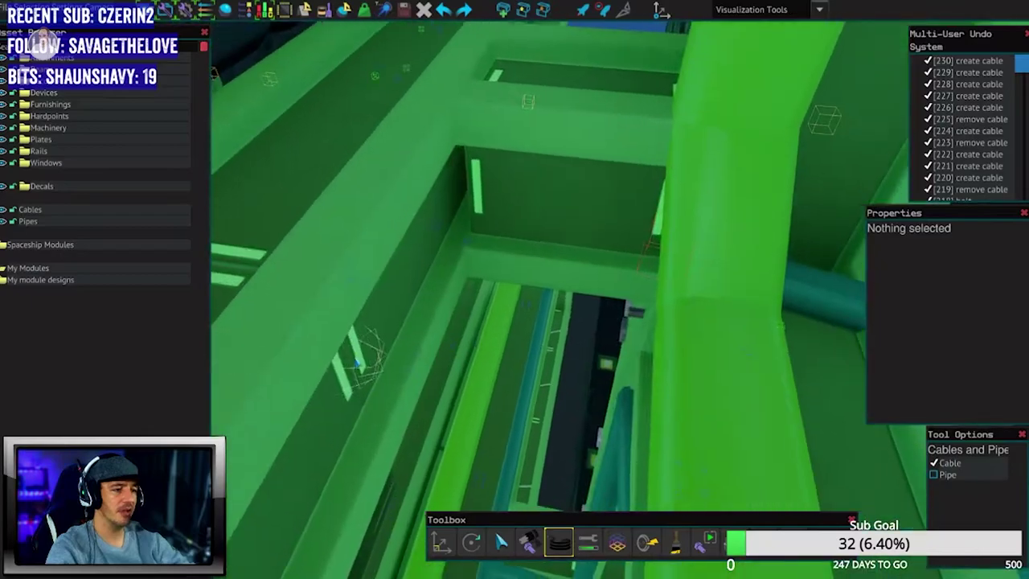
pyautogui.press('w')
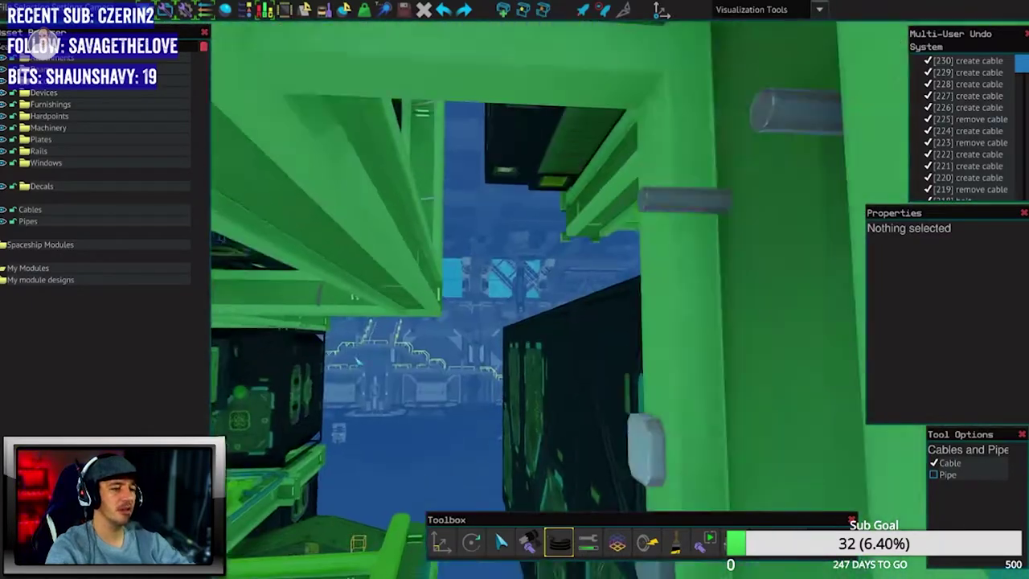
pyautogui.press('w')
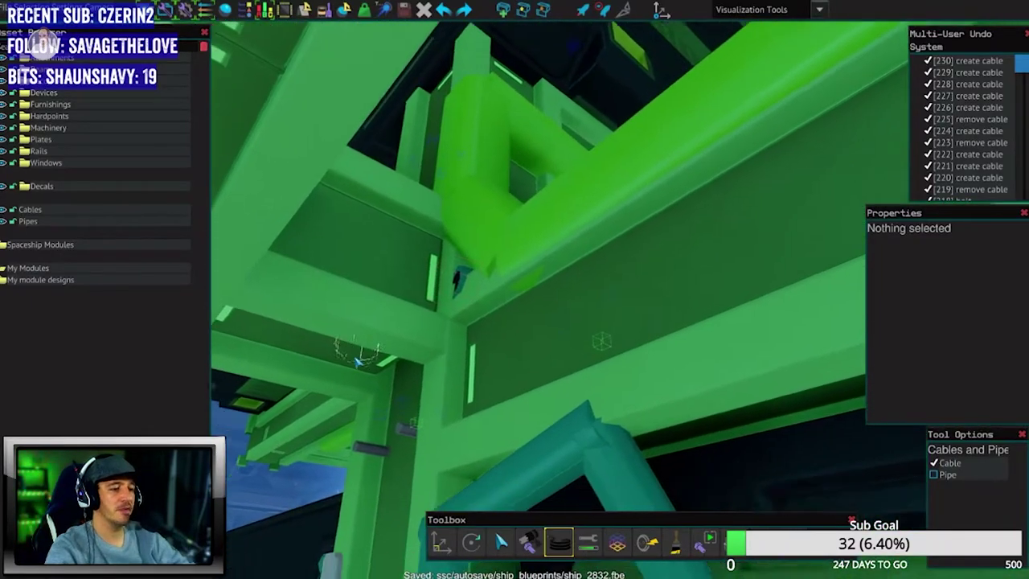
pyautogui.press('w')
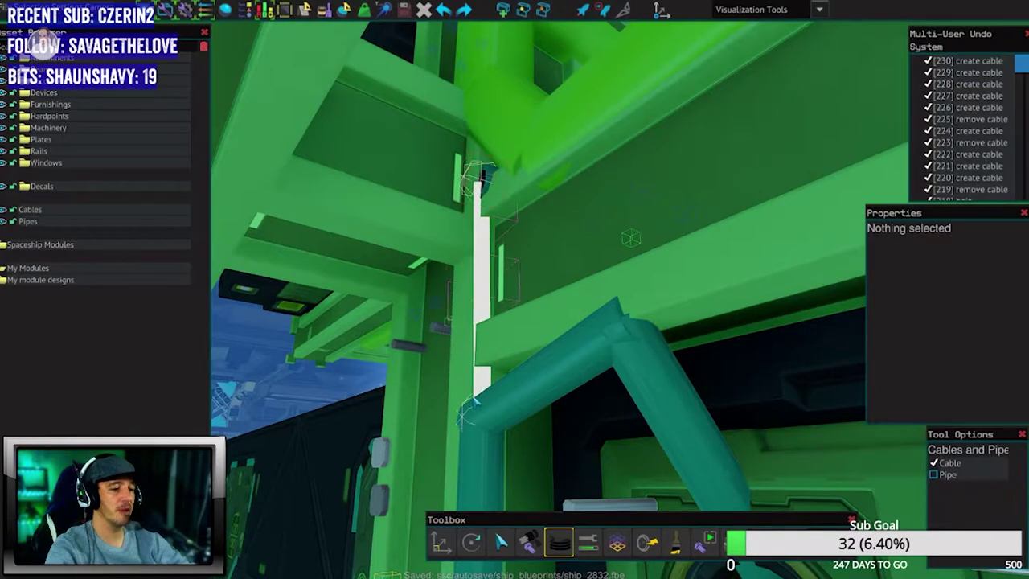
pyautogui.press('w')
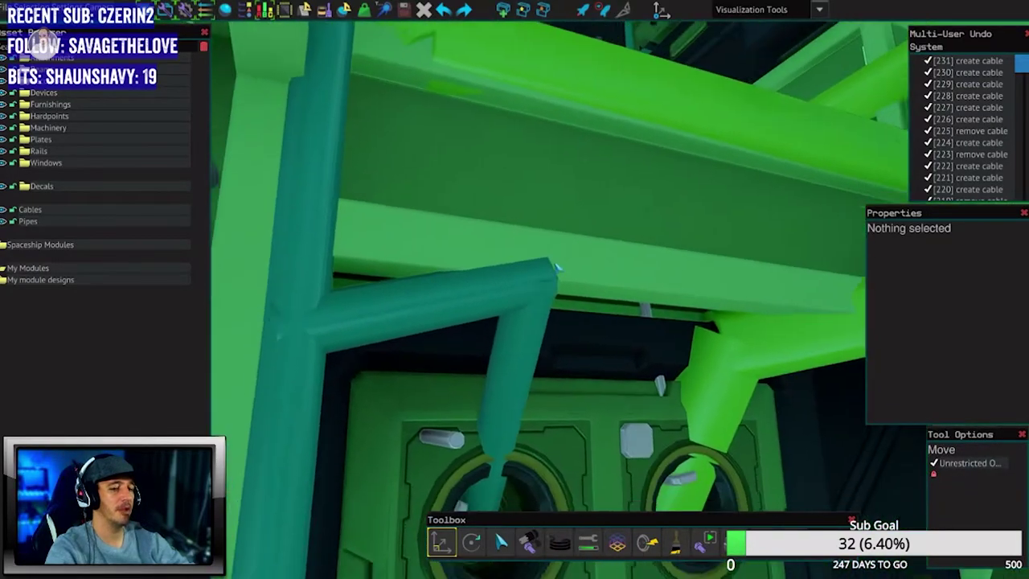
pyautogui.press('w')
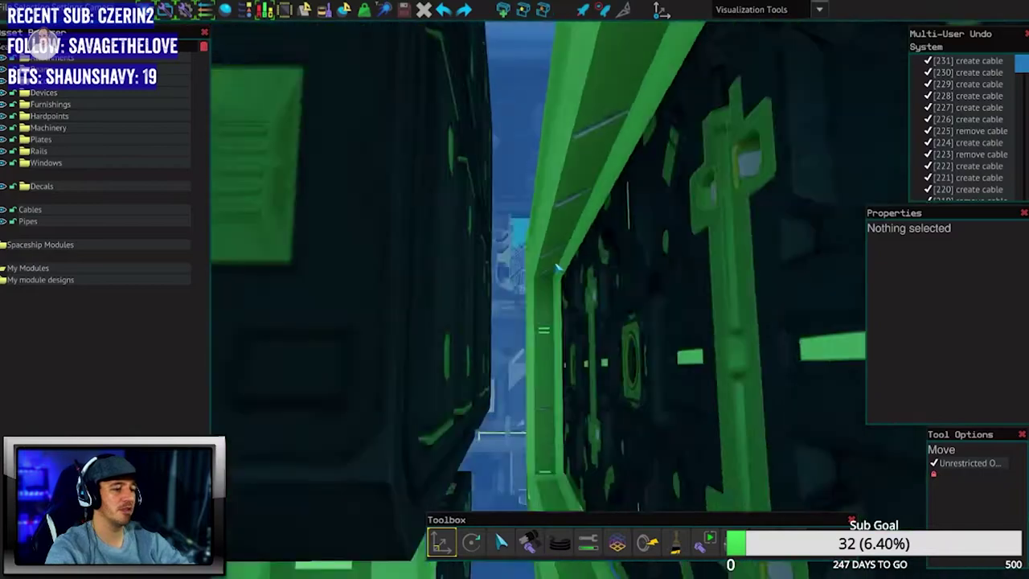
pyautogui.press('w')
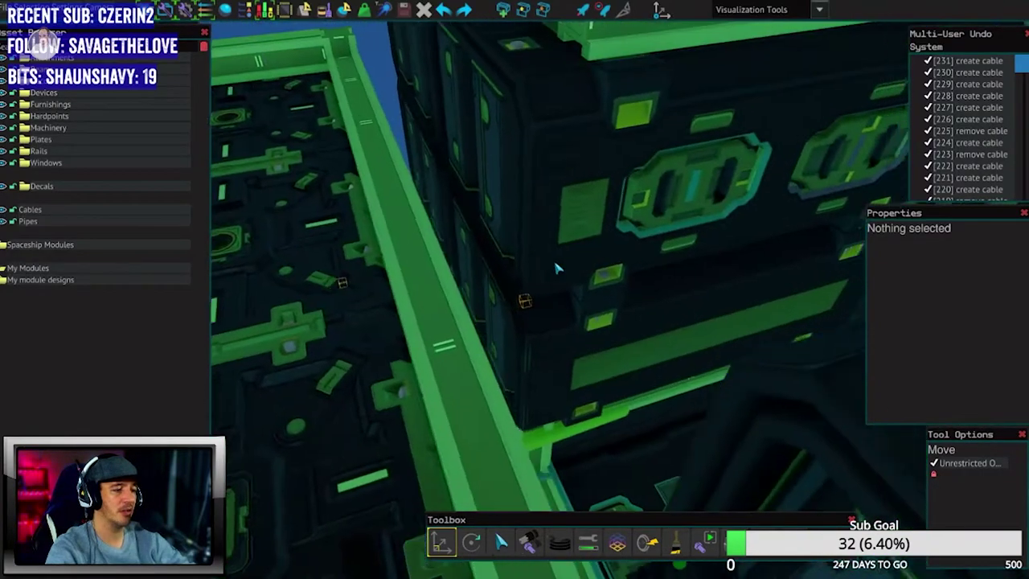
pyautogui.press('w')
pyautogui.press('w')
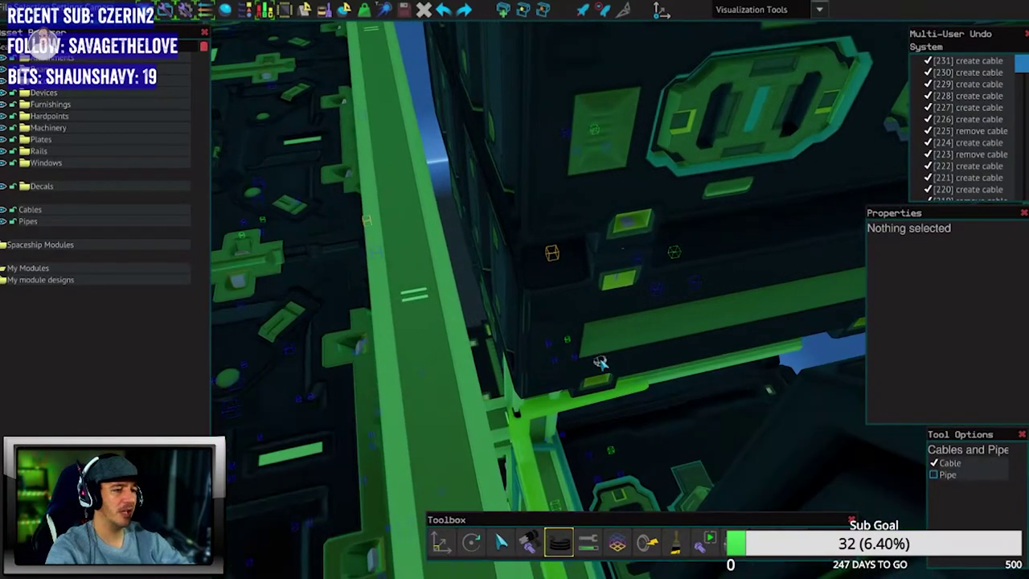
# Return to Move and fly over the warp-drive deck plating.
pyautogui.press('Escape')
pyautogui.press('w')
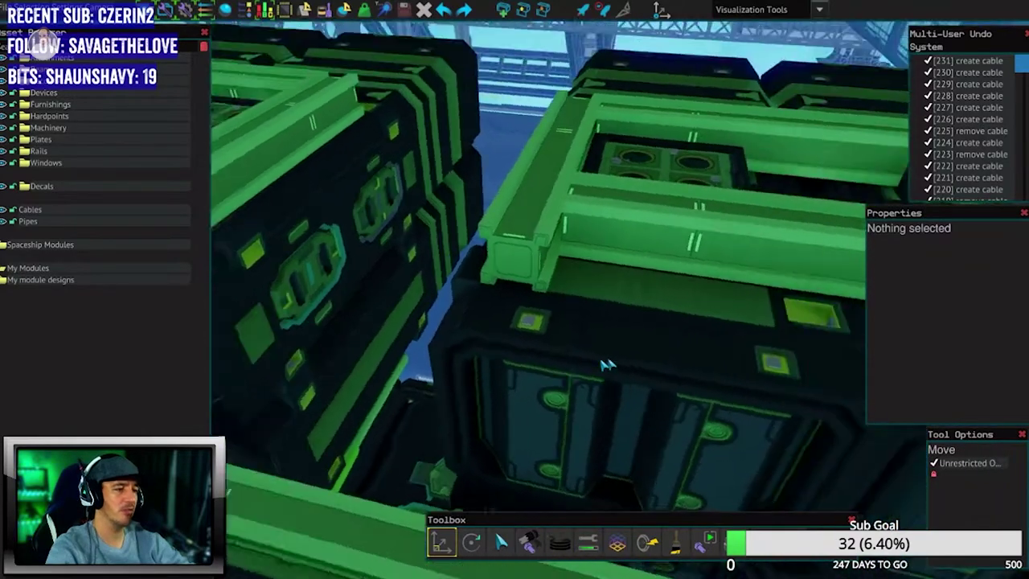
pyautogui.press('w')
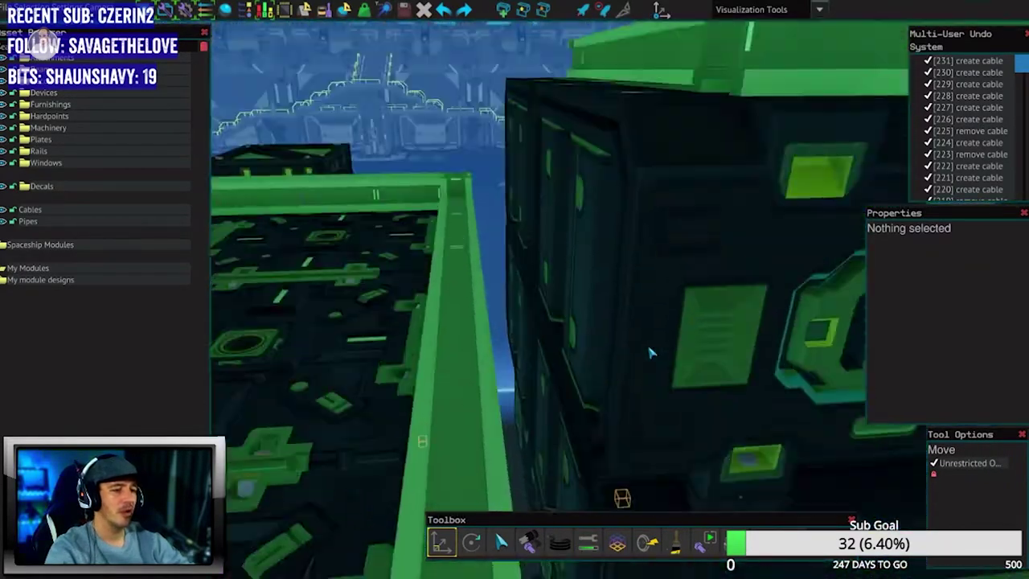
pyautogui.press('w')
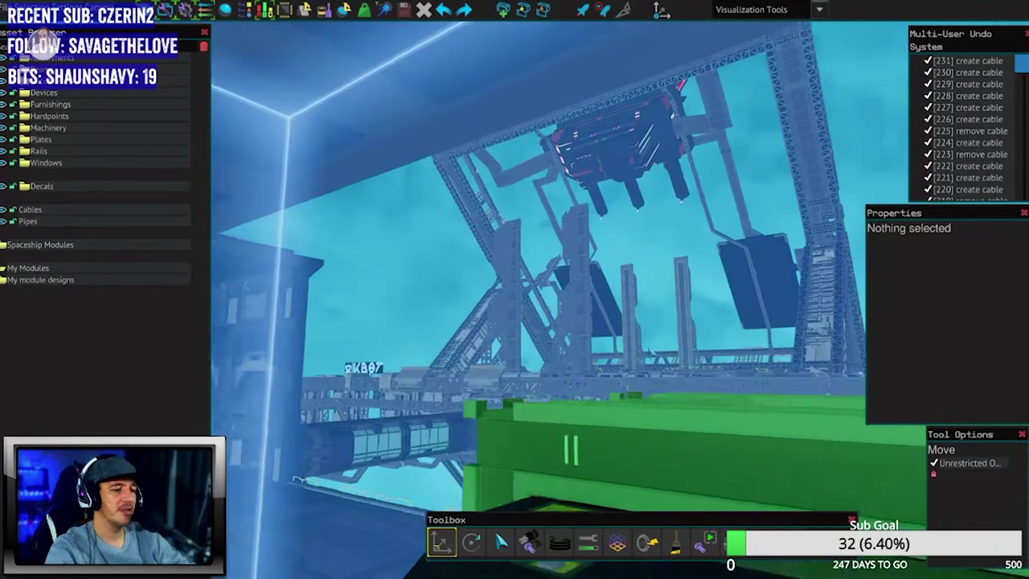
pyautogui.press('w')
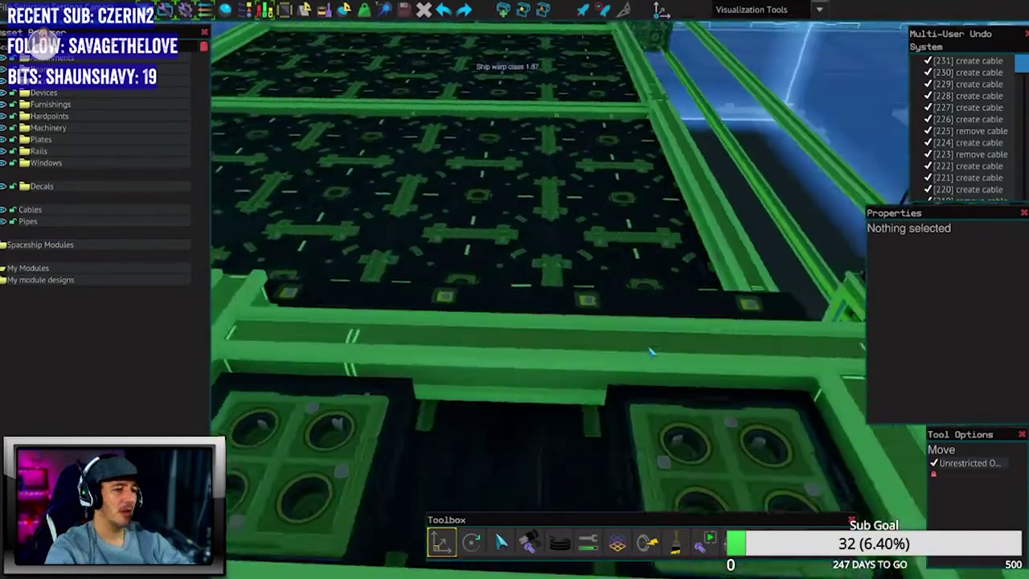
pyautogui.press('w')
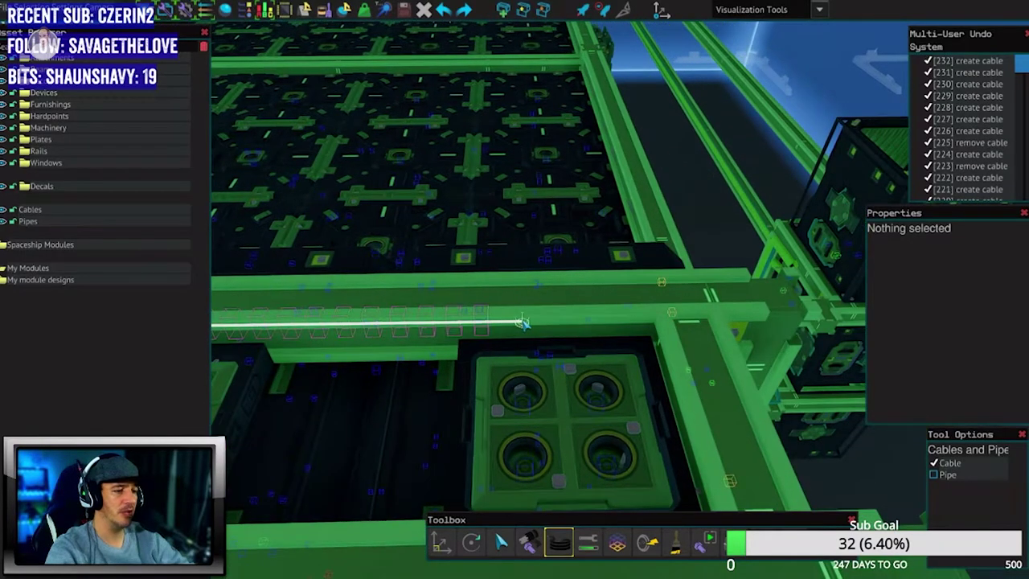
# Fly beneath the thruster housings to reach the socket panel.
pyautogui.press('1')
pyautogui.press('w')
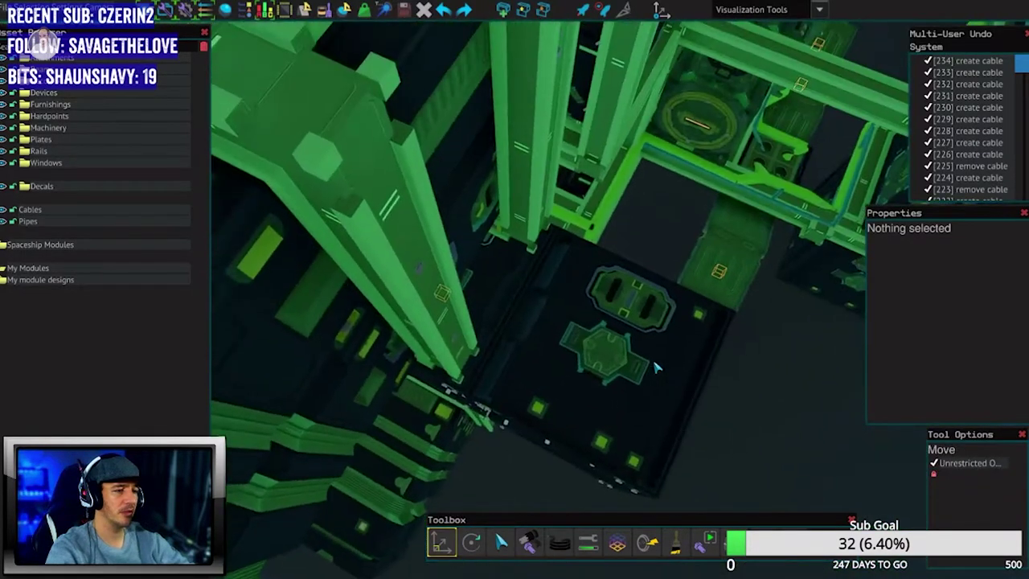
pyautogui.press('w')
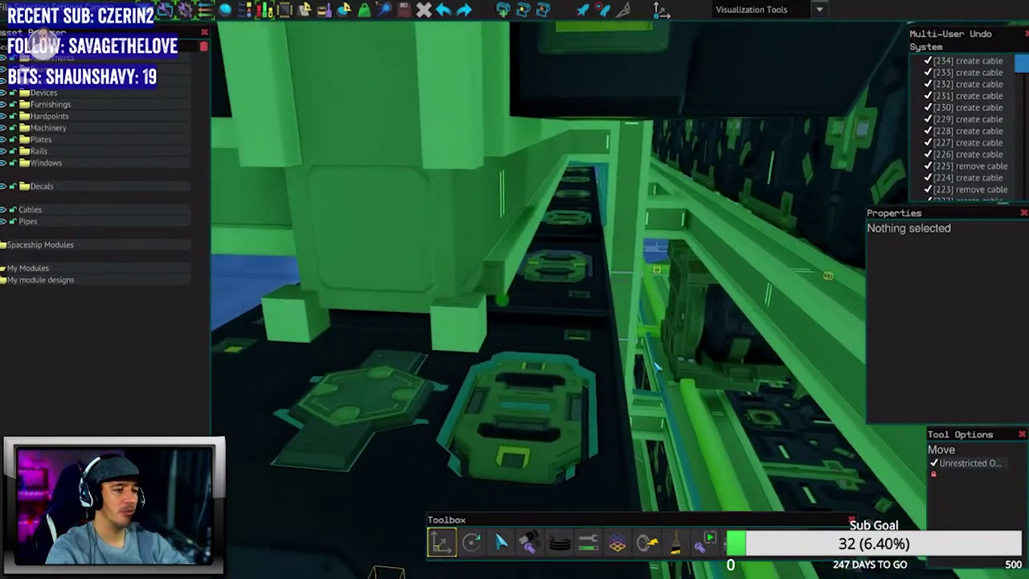
pyautogui.press('w')
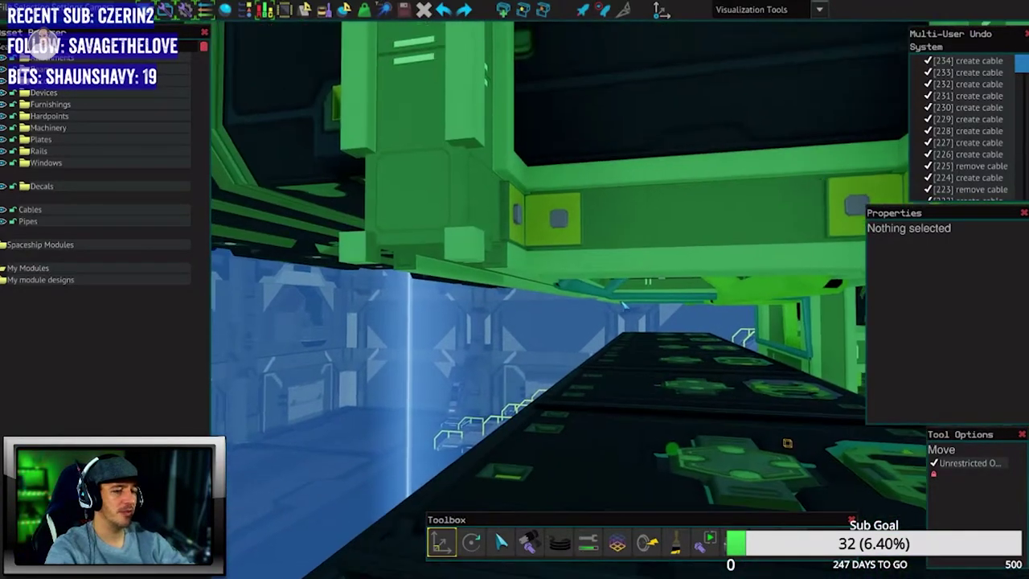
pyautogui.moveTo(623, 304); pyautogui.dragTo(602, 317)
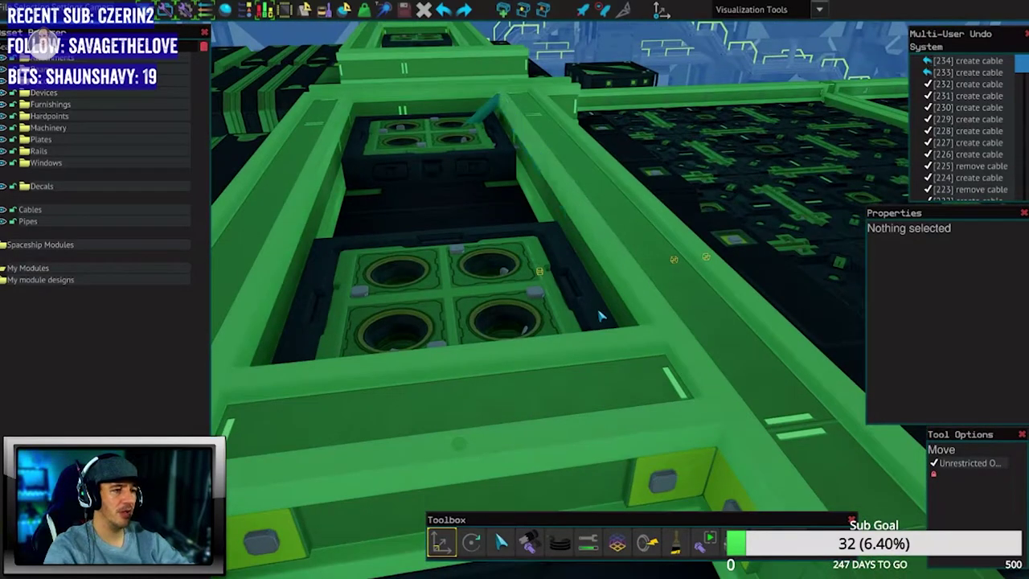
pyautogui.moveTo(585, 308); pyautogui.dragTo(539, 469)
pyautogui.moveTo(633, 319); pyautogui.dragTo(588, 482)
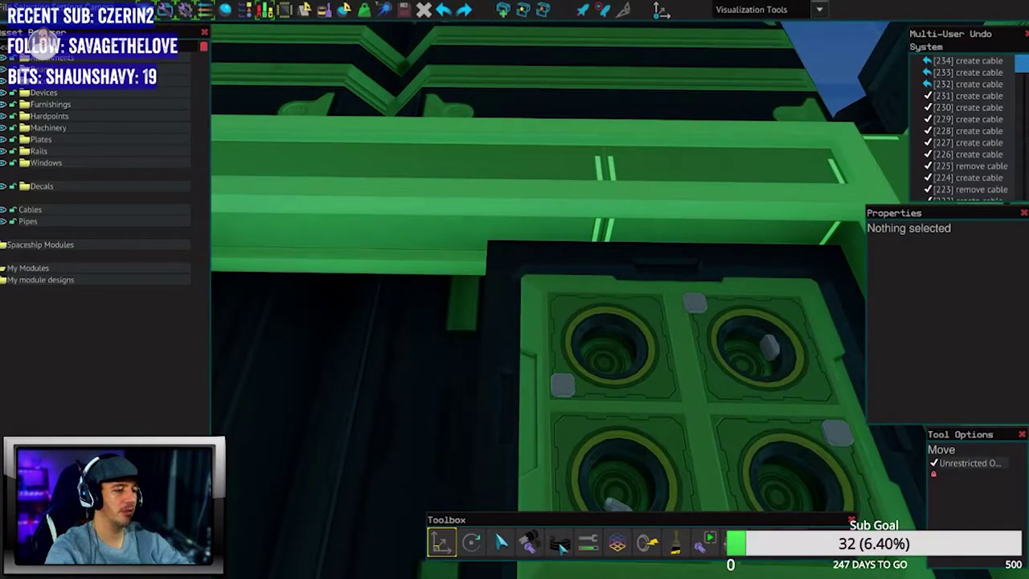
# Run a cable from the socket via a waypoint to the connector underneath.
pyautogui.click(561, 545)
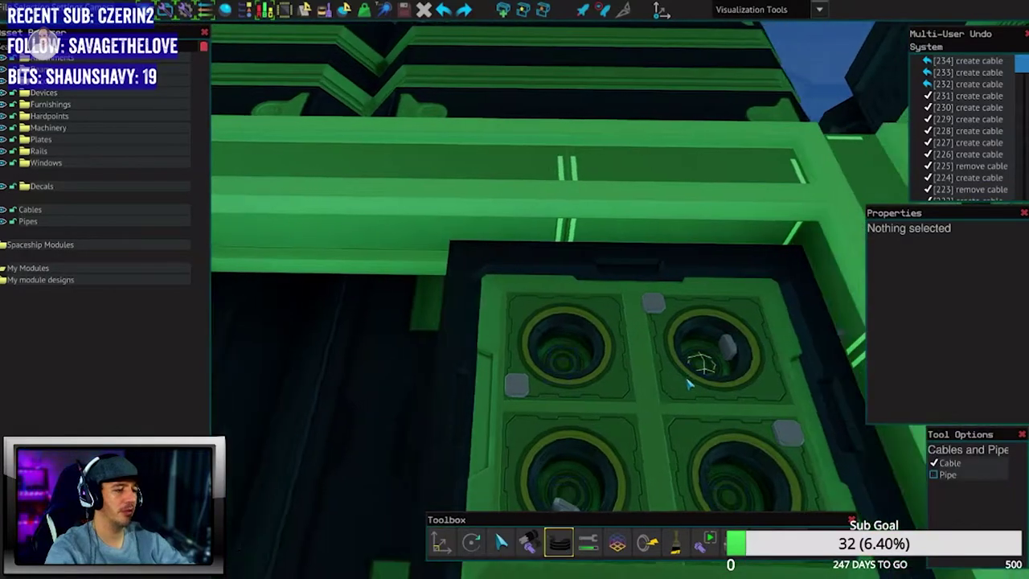
pyautogui.moveTo(723, 210); pyautogui.dragTo(567, 187)
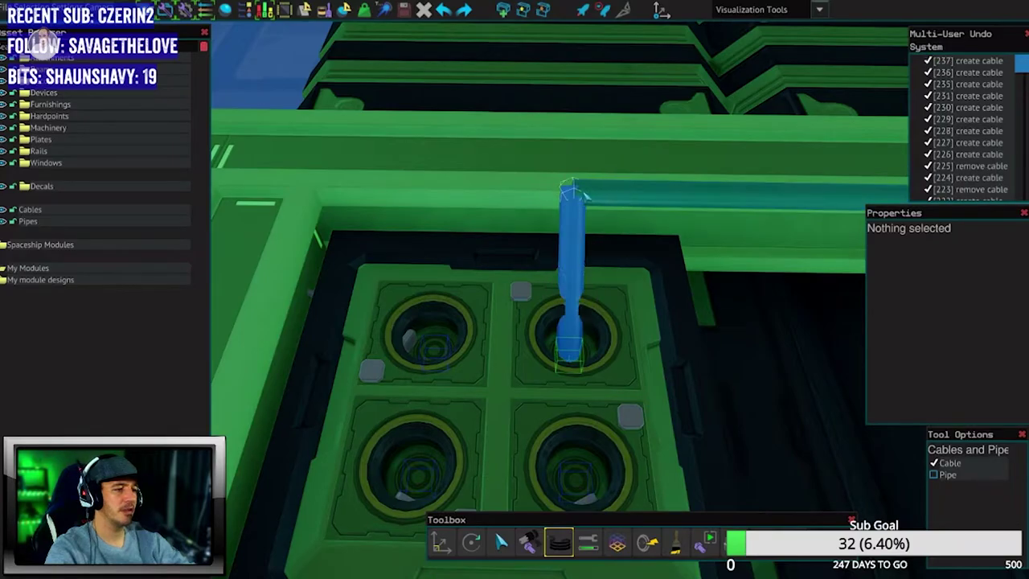
pyautogui.moveTo(583, 193); pyautogui.dragTo(602, 216)
pyautogui.click(601, 195)
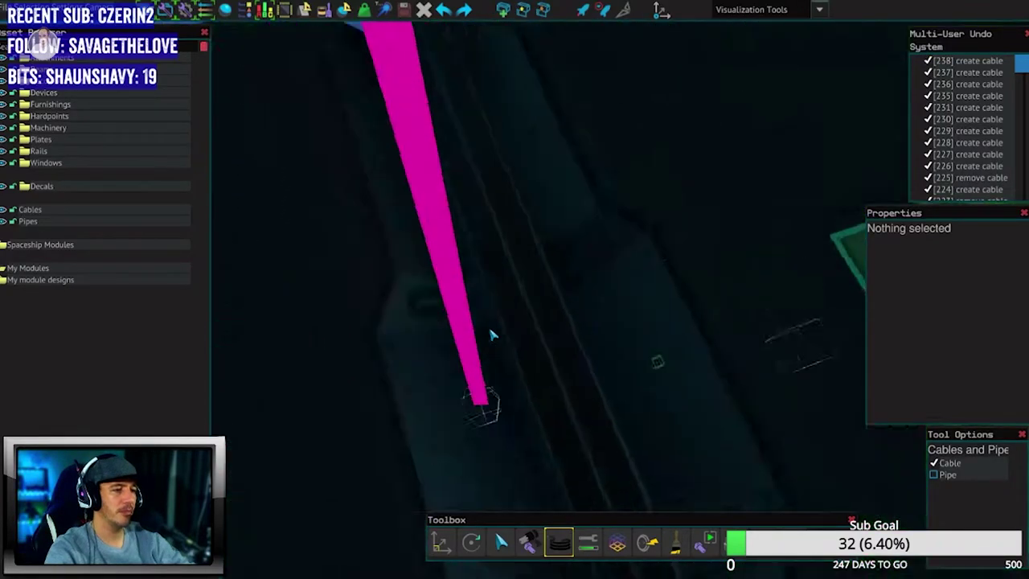
pyautogui.click(490, 338)
pyautogui.moveTo(563, 242); pyautogui.dragTo(245, 242)
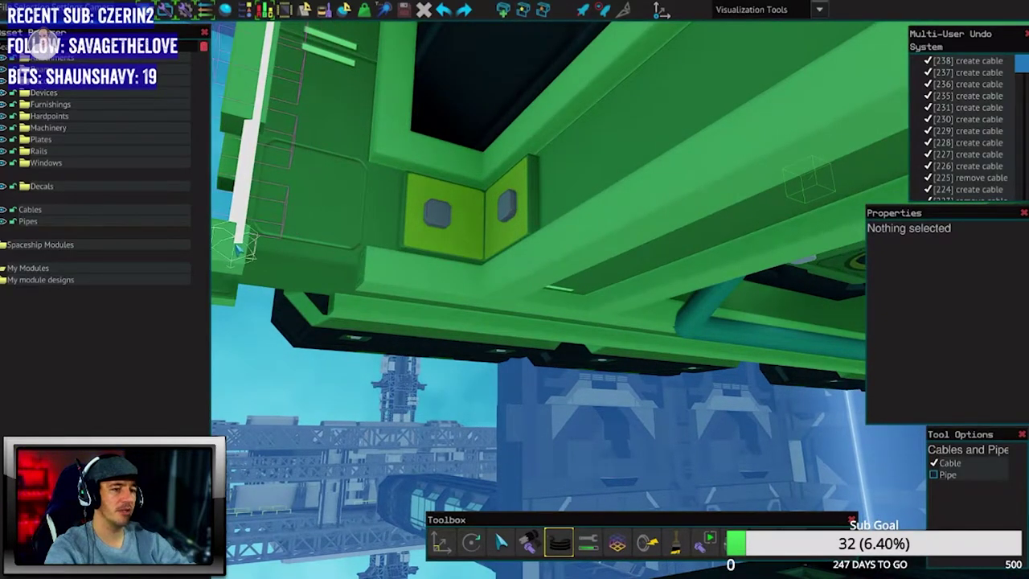
pyautogui.click(238, 250)
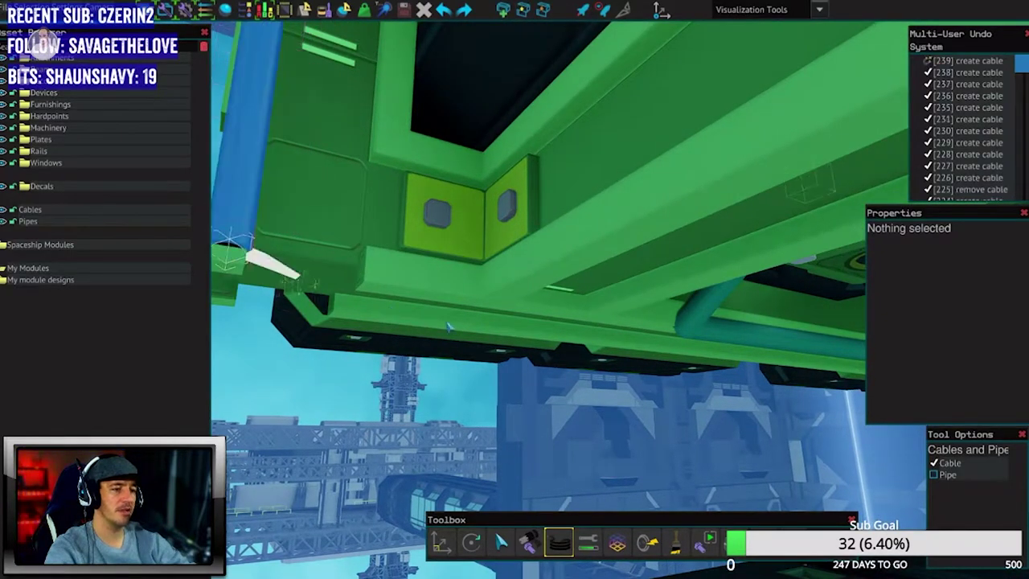
pyautogui.click(673, 329)
pyautogui.press('m')
pyautogui.moveTo(514, 290)
pyautogui.mouseDown()
pyautogui.moveTo(546, 367)
pyautogui.moveTo(571, 521)
pyautogui.mouseUp()
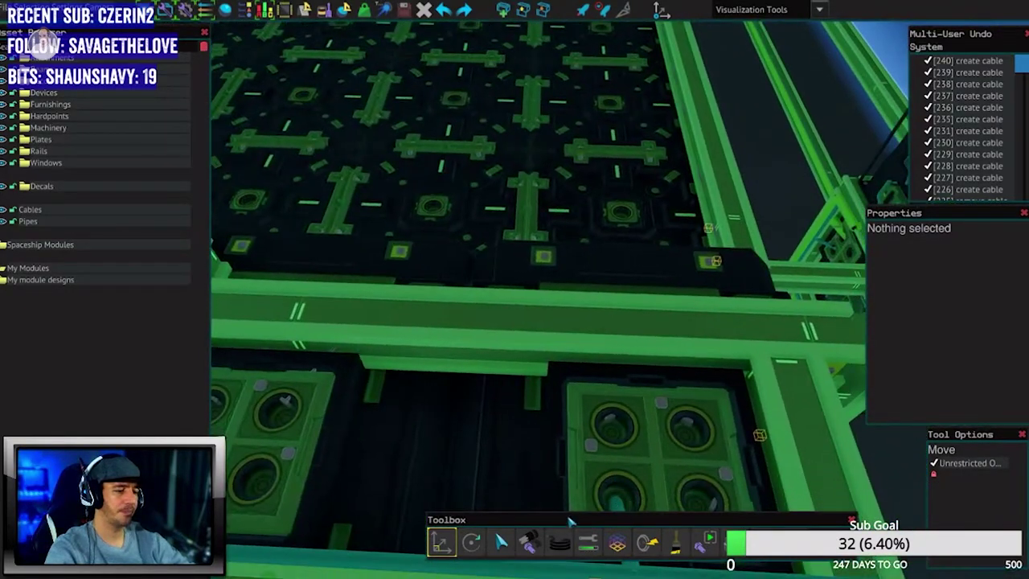
# Lay a pipe from the left socket panel along the beam and corner to the connector below.
pyautogui.click(561, 543)
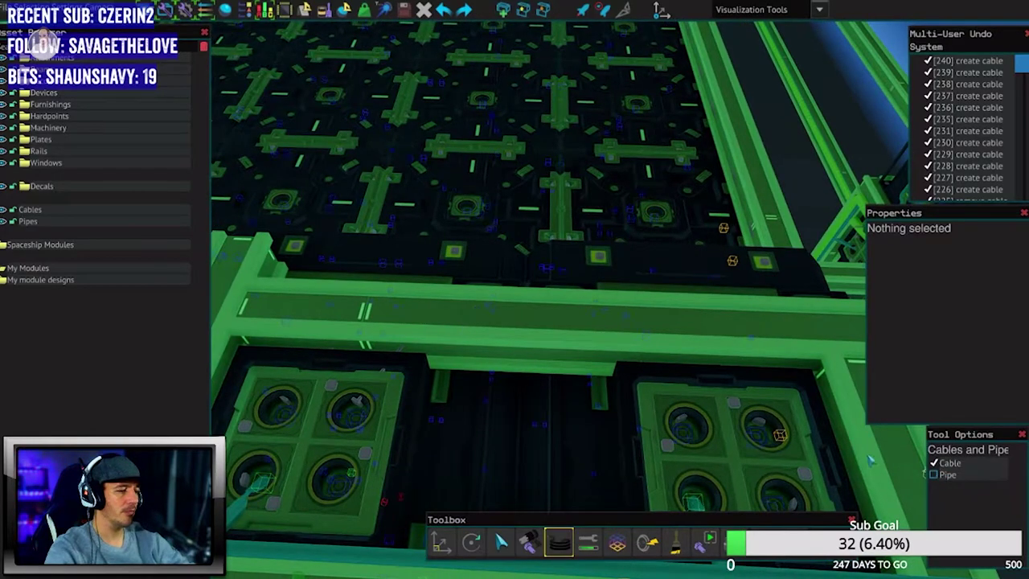
pyautogui.click(933, 474)
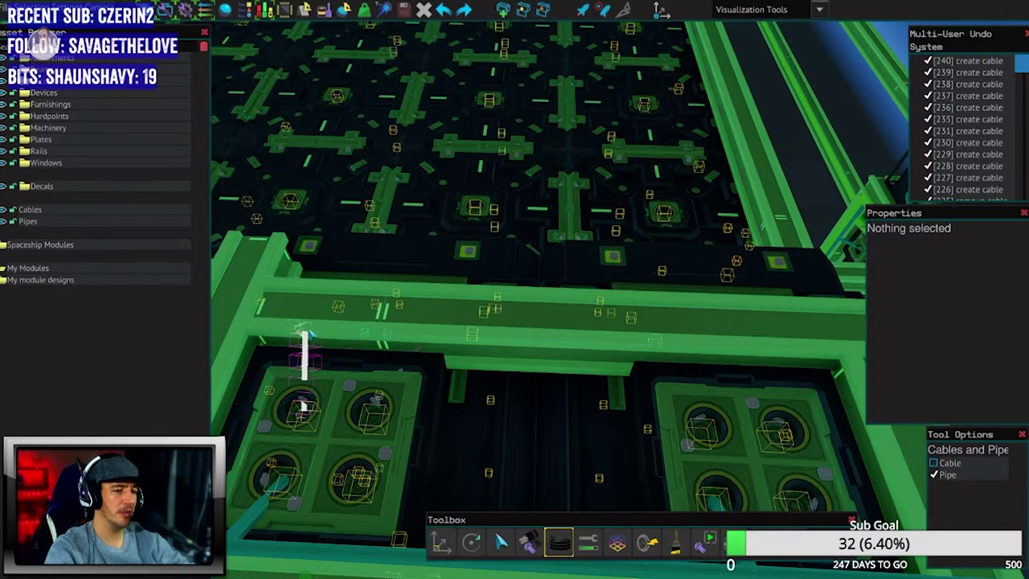
pyautogui.moveTo(304, 404); pyautogui.dragTo(471, 364)
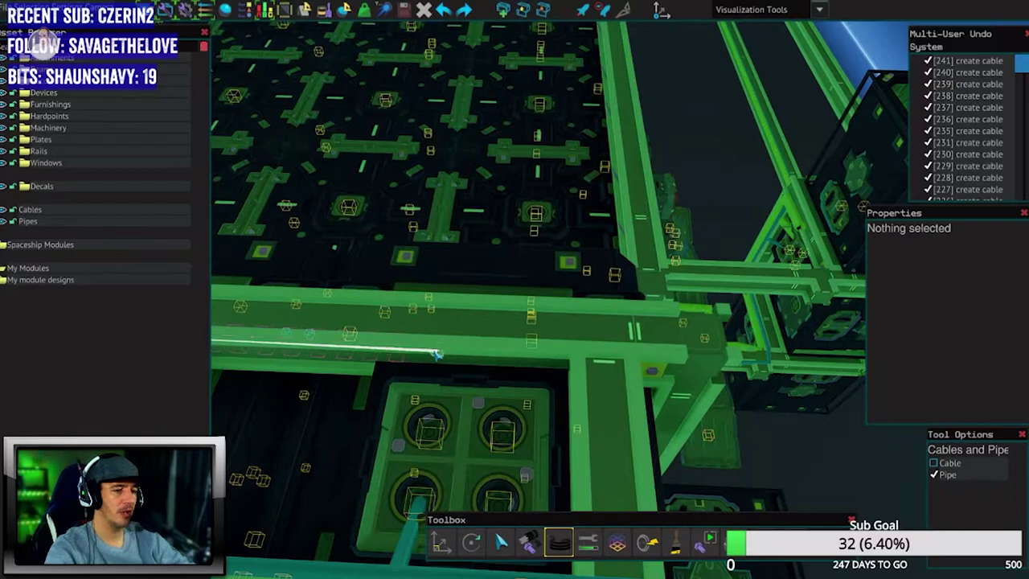
pyautogui.click(434, 352)
pyautogui.click(432, 423)
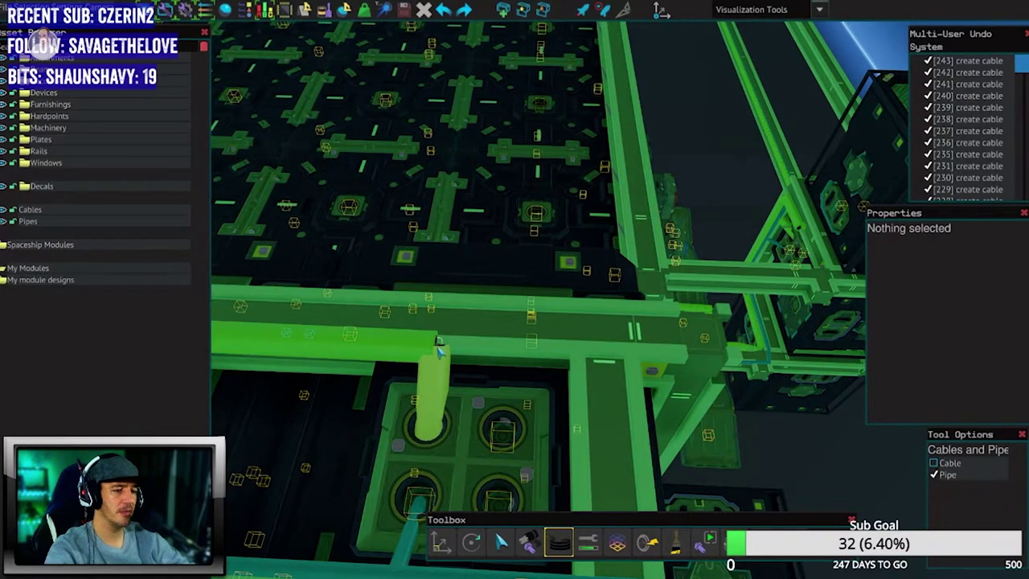
pyautogui.moveTo(435, 402); pyautogui.dragTo(459, 357)
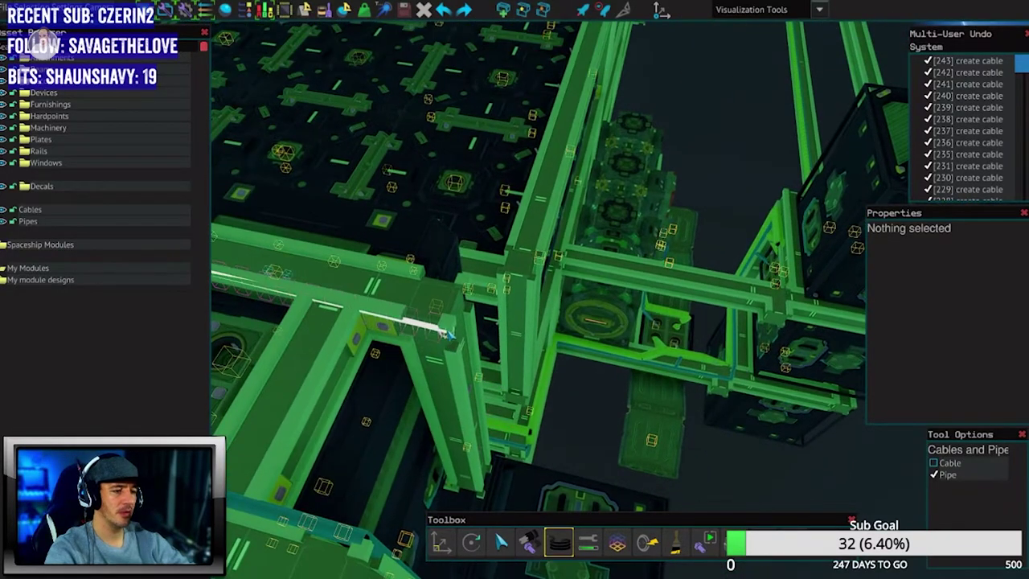
pyautogui.click(447, 330)
pyautogui.moveTo(450, 337)
pyautogui.mouseDown()
pyautogui.moveTo(473, 400)
pyautogui.moveTo(547, 304)
pyautogui.mouseUp()
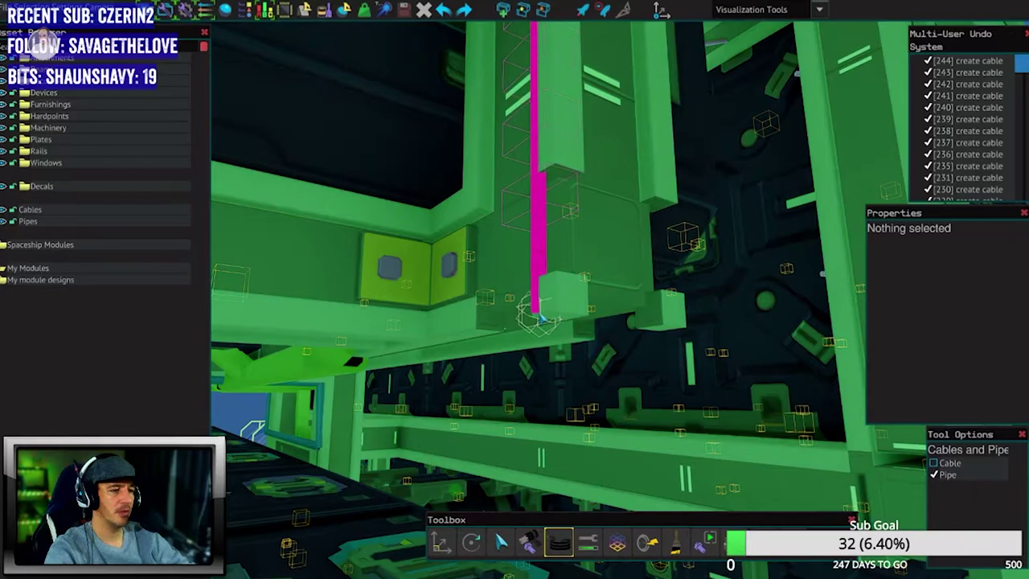
pyautogui.click(547, 310)
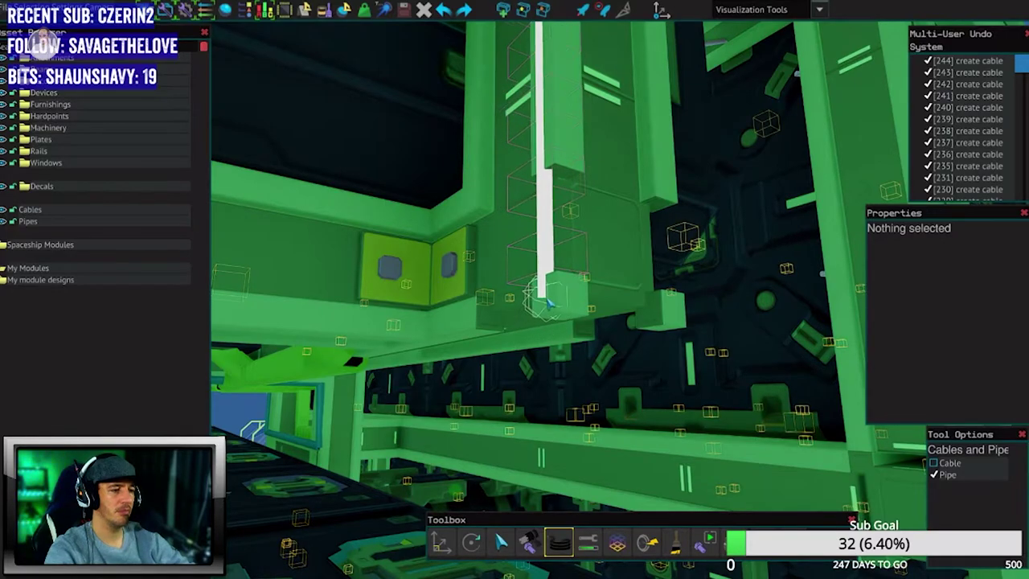
pyautogui.moveTo(547, 313)
pyautogui.mouseDown()
pyautogui.moveTo(531, 381)
pyautogui.moveTo(483, 321)
pyautogui.mouseUp()
pyautogui.click(531, 366)
pyautogui.press('1')
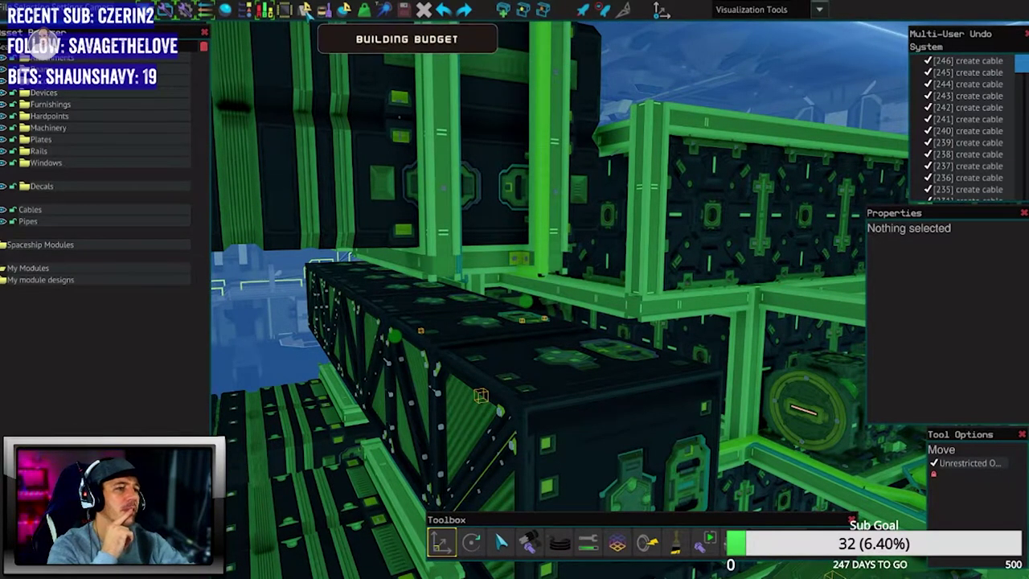
pyautogui.click(310, 12)
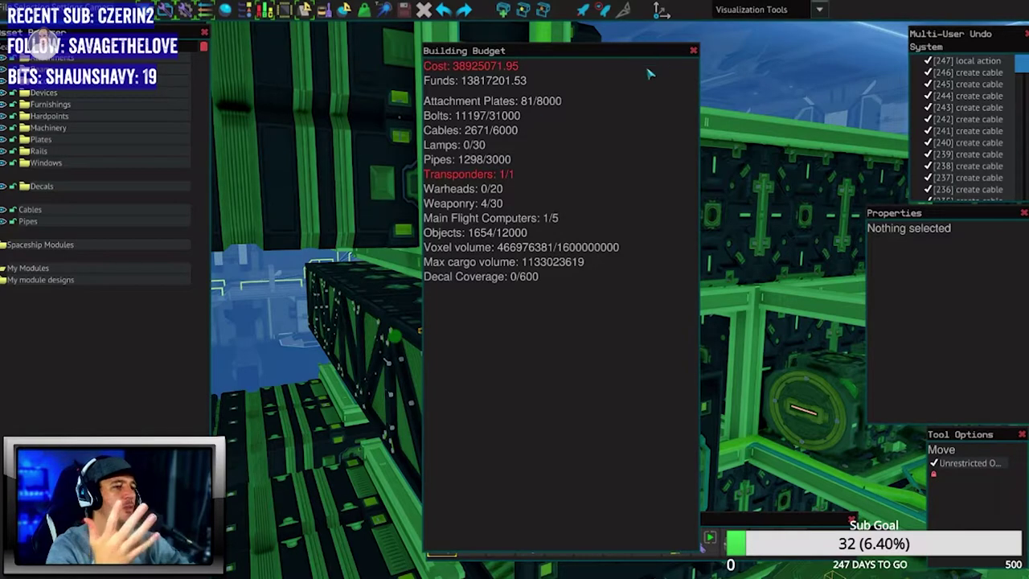
pyautogui.click(693, 51)
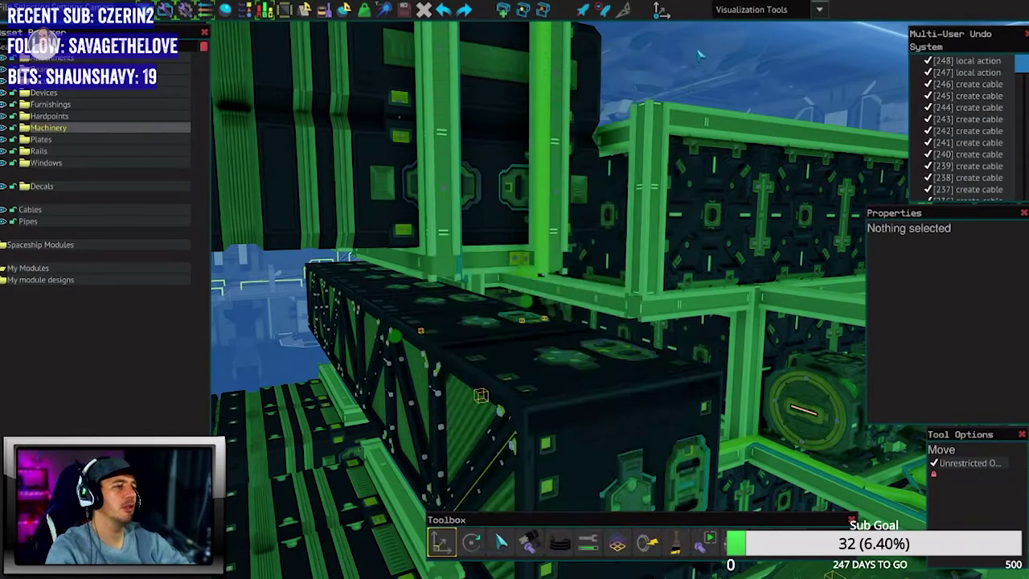
pyautogui.moveTo(563, 281); pyautogui.dragTo(698, 46)
pyautogui.press('w')
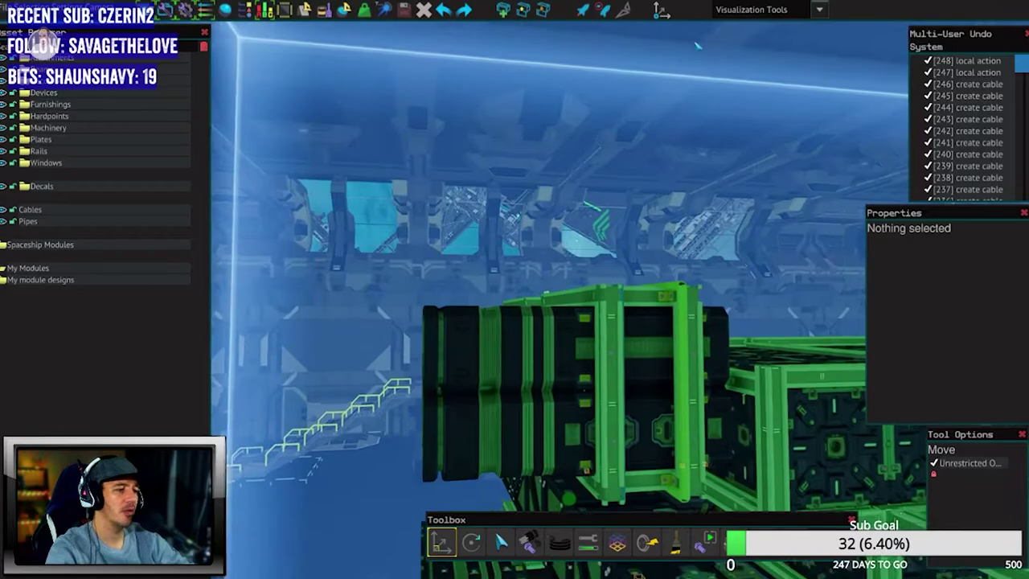
pyautogui.press('w')
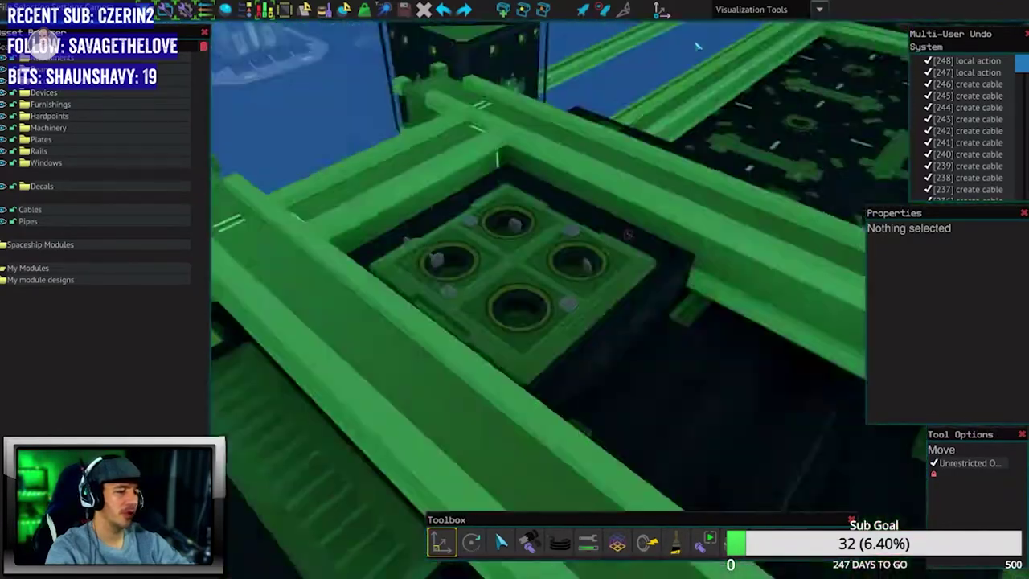
pyautogui.press('w')
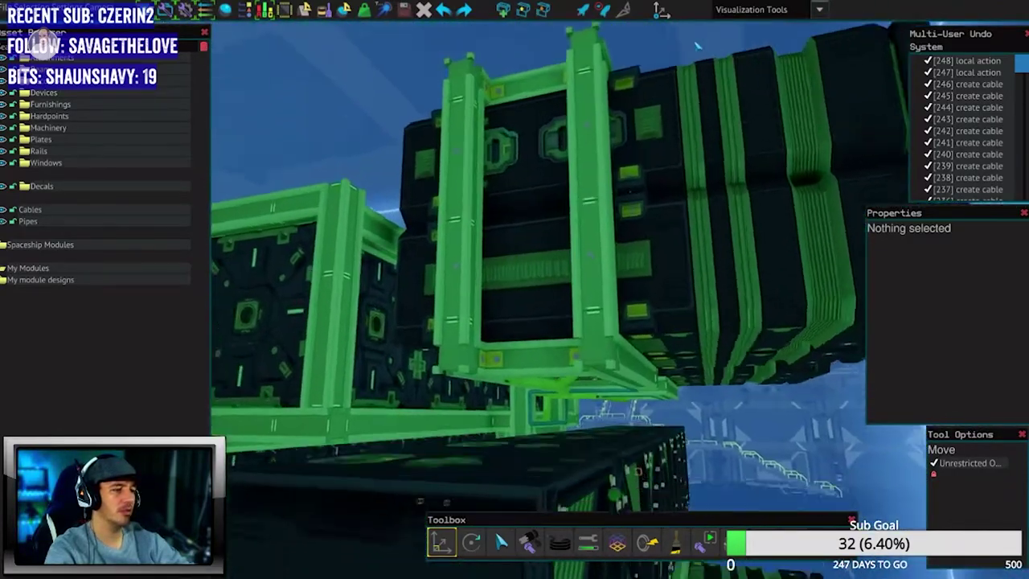
pyautogui.press('w')
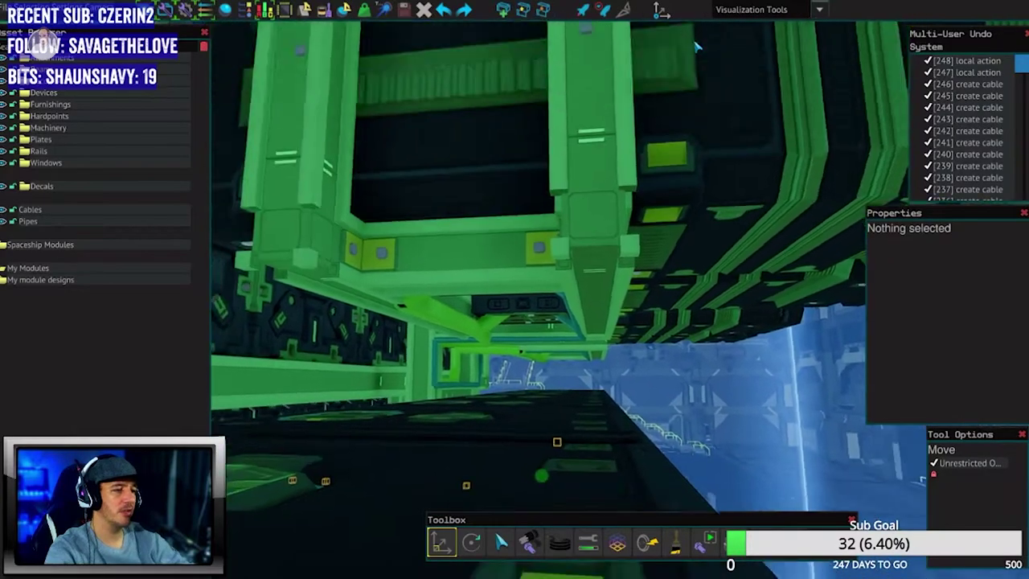
pyautogui.scroll(-1, 598, 465)
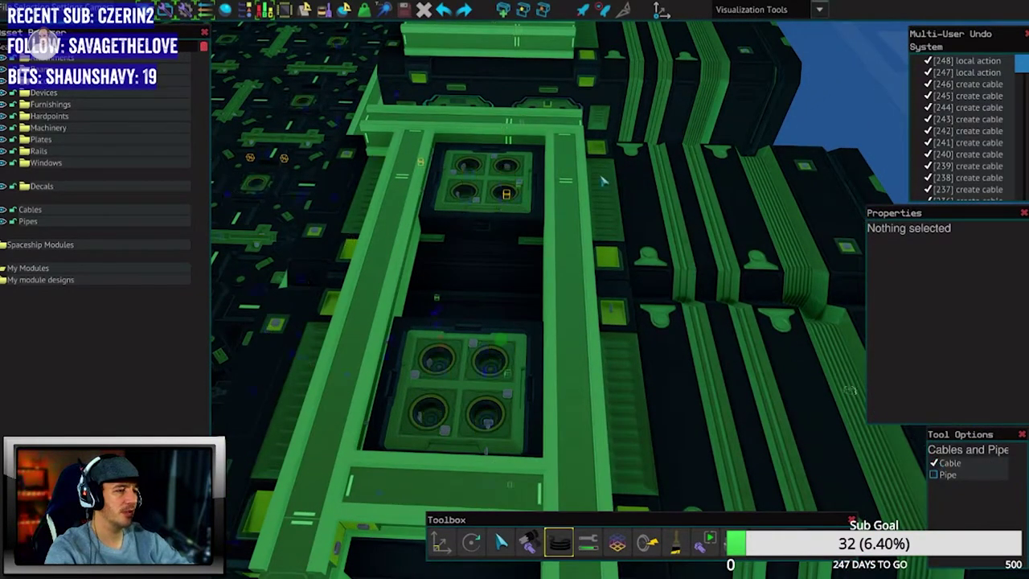
pyautogui.scroll(1, 602, 181)
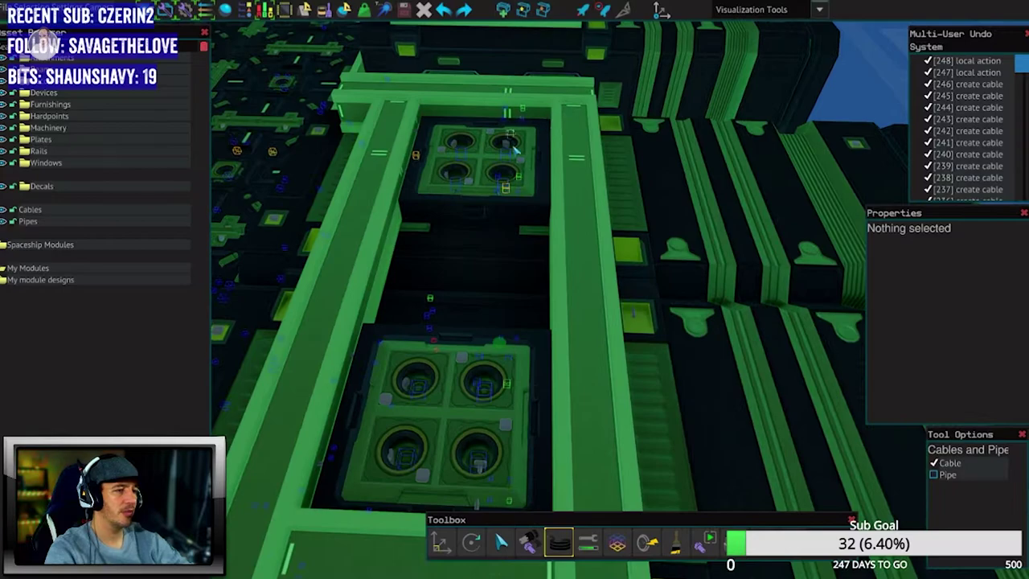
pyautogui.click(554, 131)
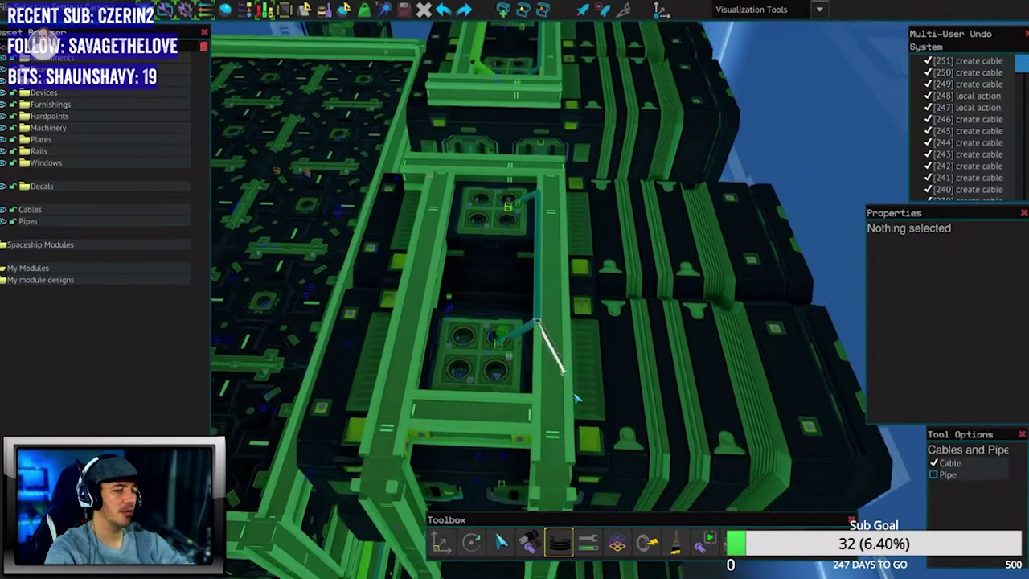
pyautogui.moveTo(549, 344); pyautogui.dragTo(569, 286)
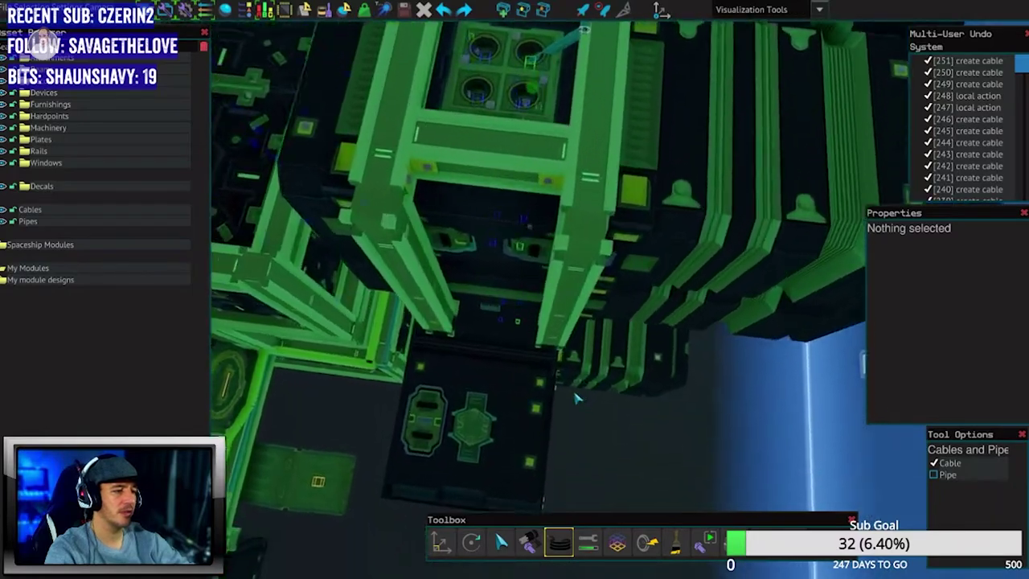
pyautogui.click(563, 269)
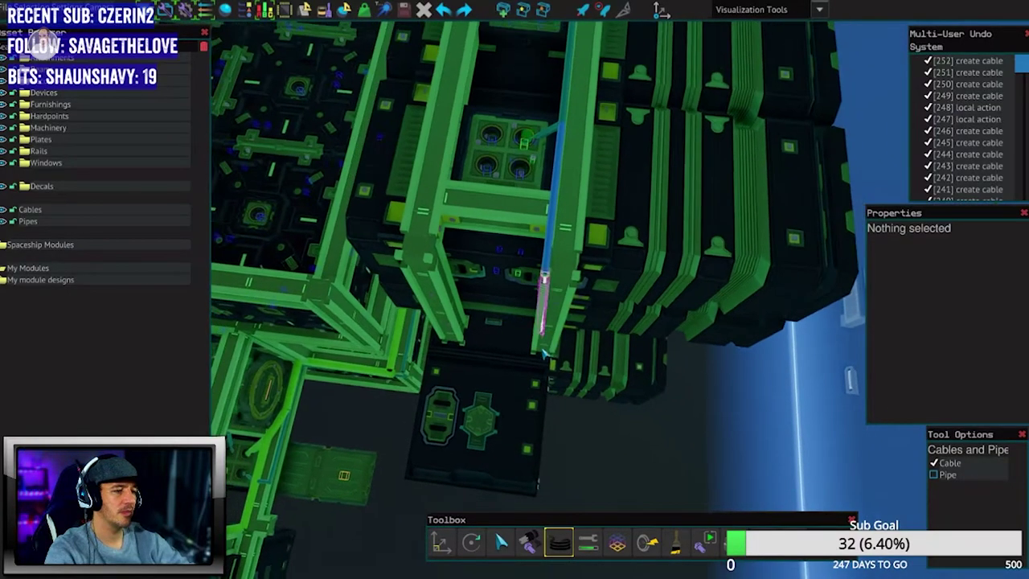
pyautogui.moveTo(531, 241); pyautogui.dragTo(545, 394)
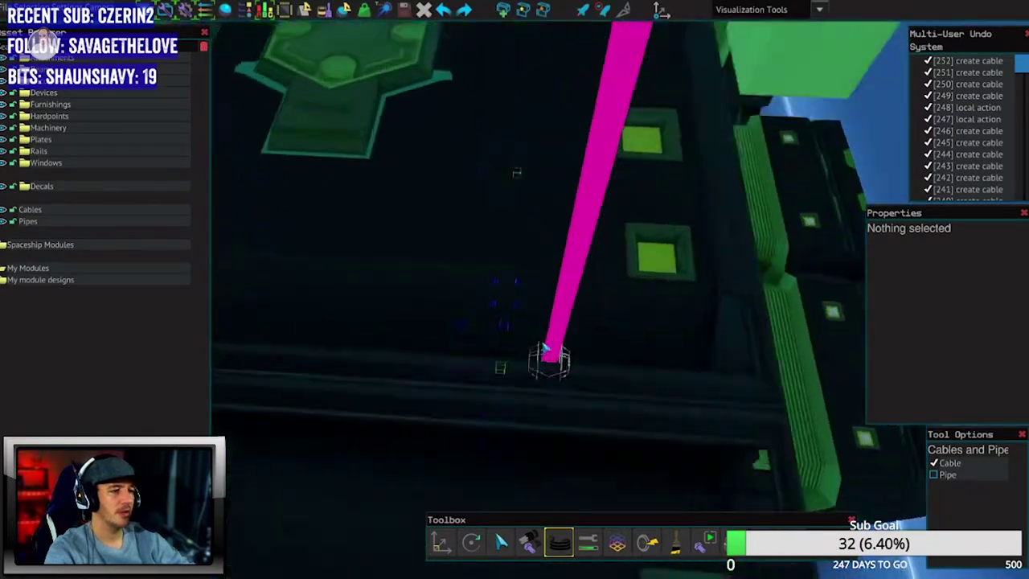
pyautogui.moveTo(545, 347); pyautogui.dragTo(555, 321)
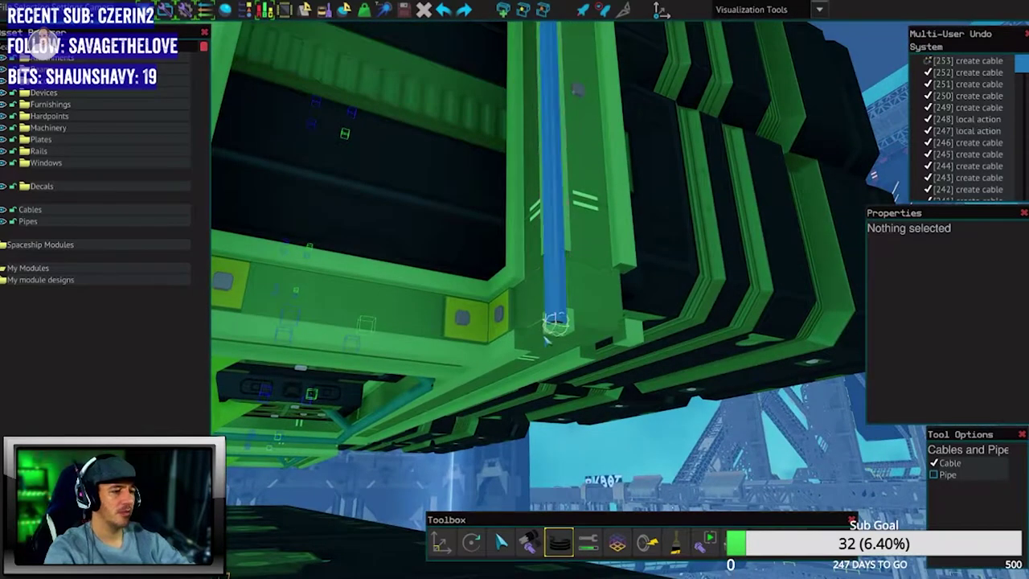
pyautogui.moveTo(502, 416); pyautogui.dragTo(502, 415)
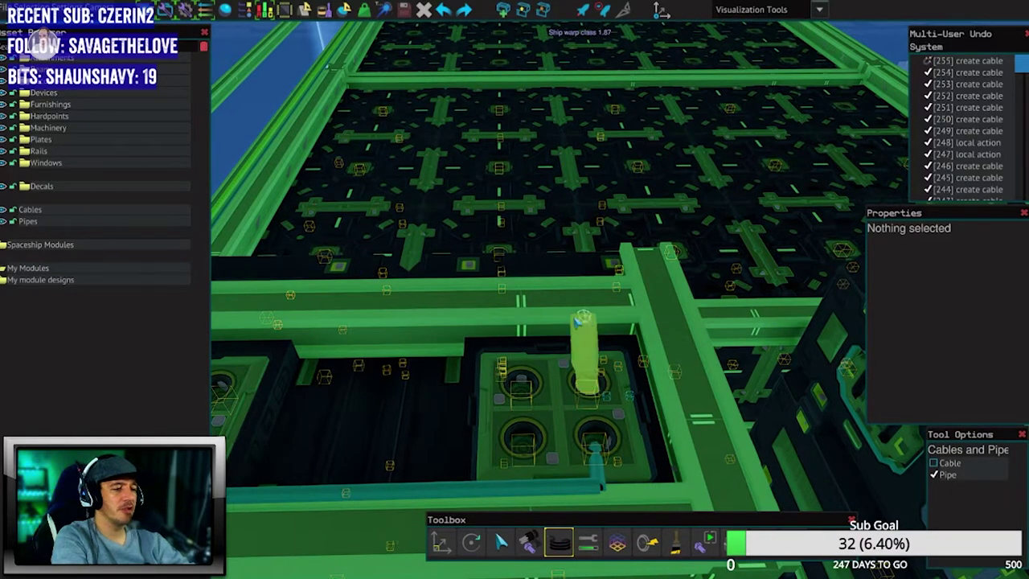
pyautogui.moveTo(579, 320); pyautogui.dragTo(503, 334)
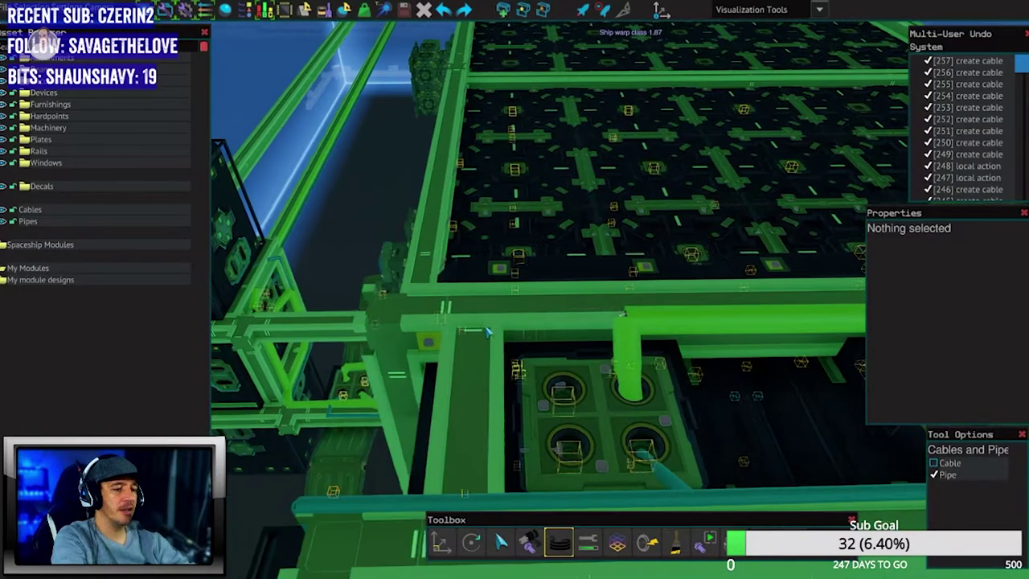
pyautogui.moveTo(487, 326)
pyautogui.mouseDown()
pyautogui.moveTo(527, 169)
pyautogui.moveTo(522, 316)
pyautogui.moveTo(515, 241)
pyautogui.moveTo(531, 361)
pyautogui.moveTo(481, 296)
pyautogui.mouseUp()
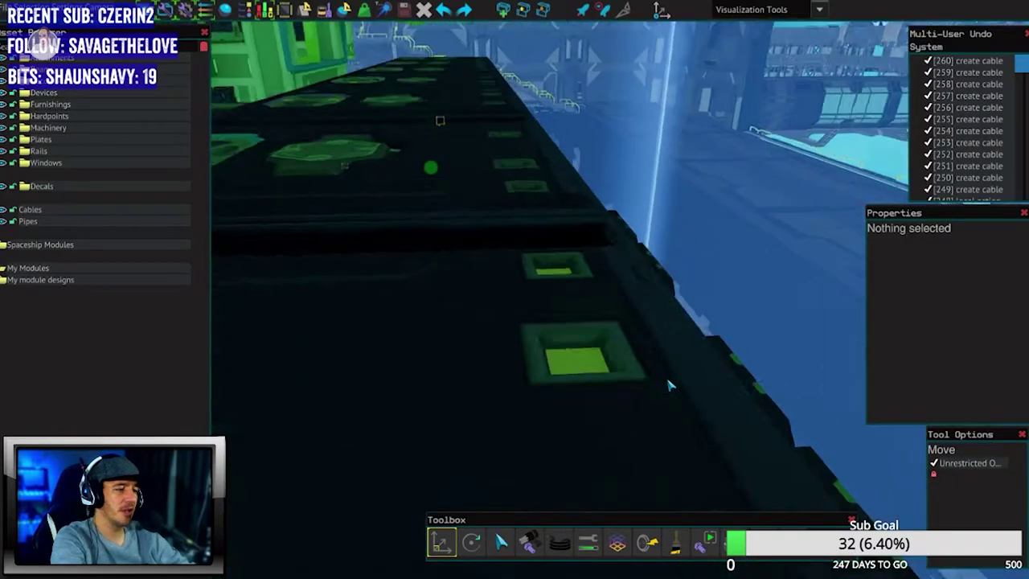
pyautogui.moveTo(661, 371)
pyautogui.mouseDown()
pyautogui.moveTo(562, 241)
pyautogui.moveTo(676, 375)
pyautogui.moveTo(659, 356)
pyautogui.moveTo(628, 418)
pyautogui.moveTo(659, 355)
pyautogui.mouseUp()
pyautogui.press('w')
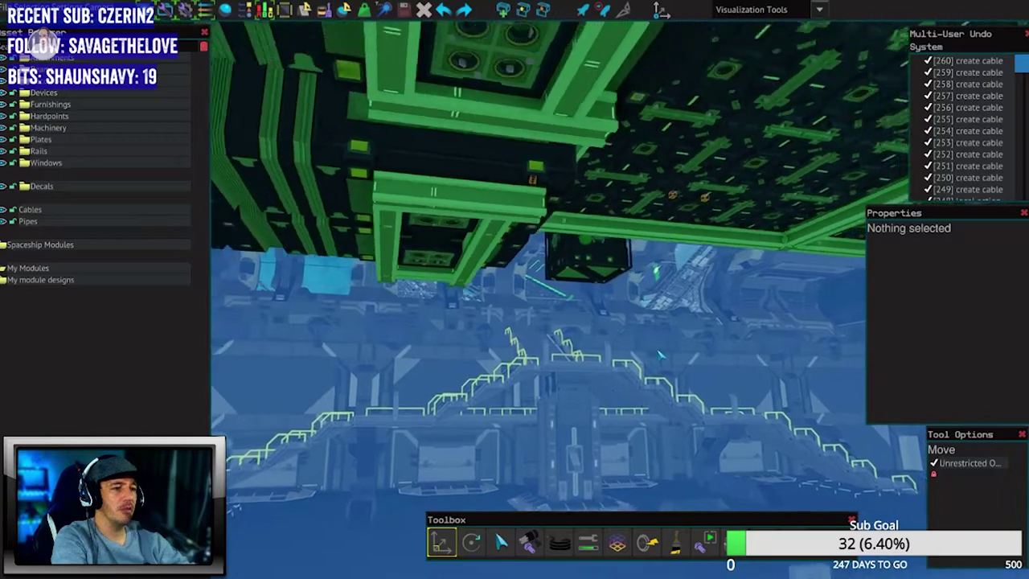
pyautogui.press('w')
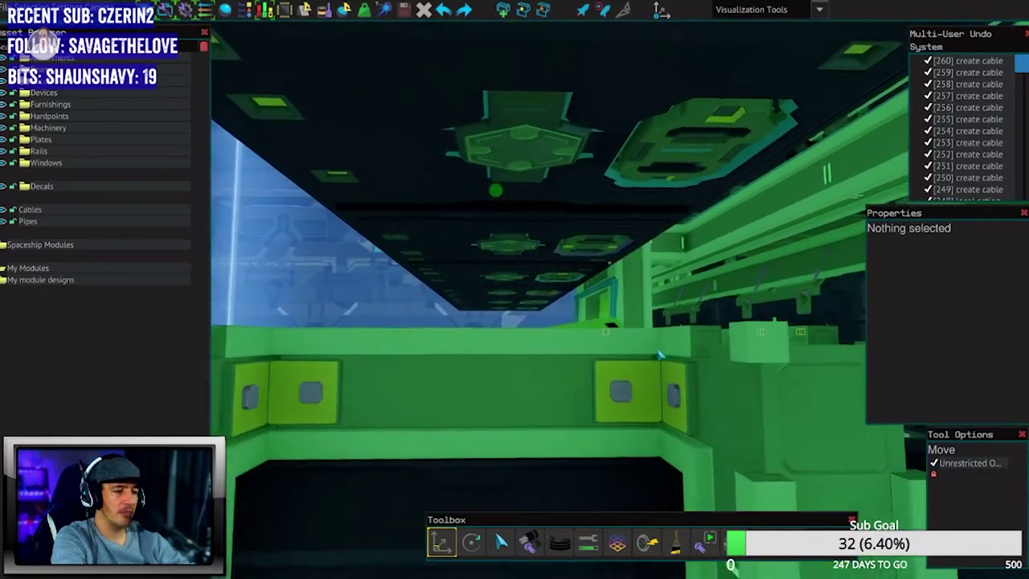
pyautogui.moveTo(659, 354); pyautogui.dragTo(635, 526)
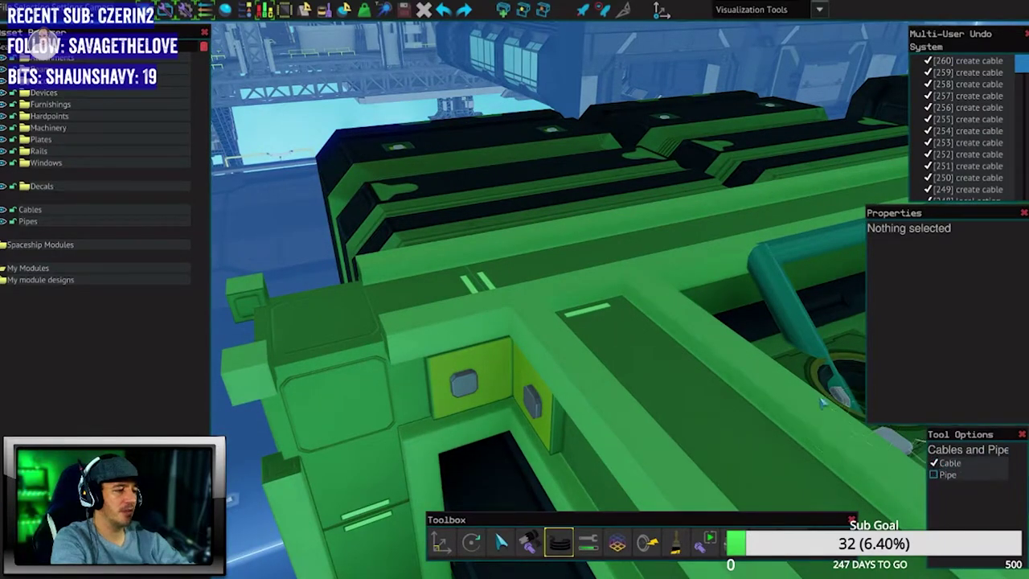
# Finish a cable by placing its endpoint on the frame beside the thruster base.
pyautogui.moveTo(756, 249); pyautogui.dragTo(492, 354)
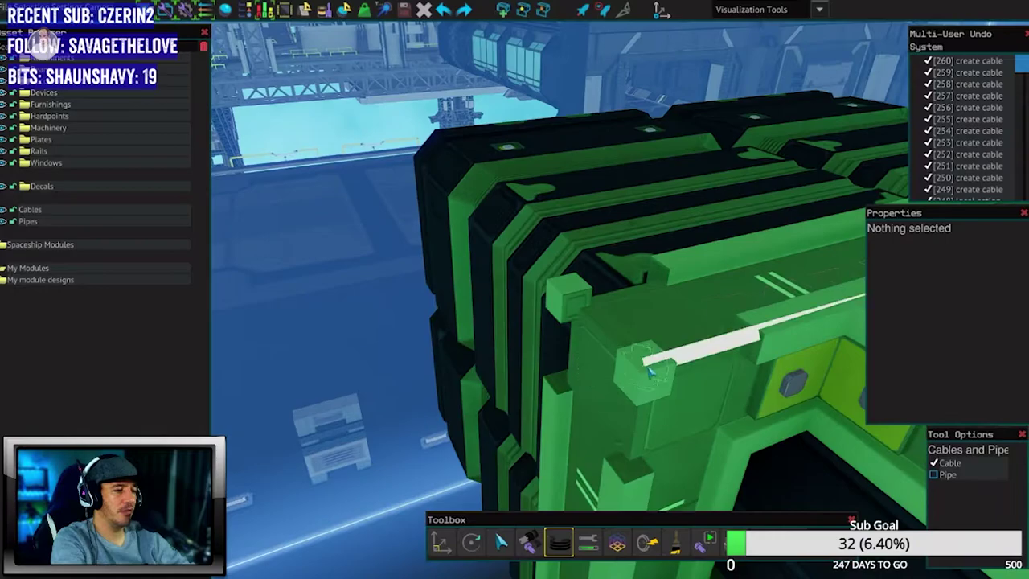
pyautogui.press('w')
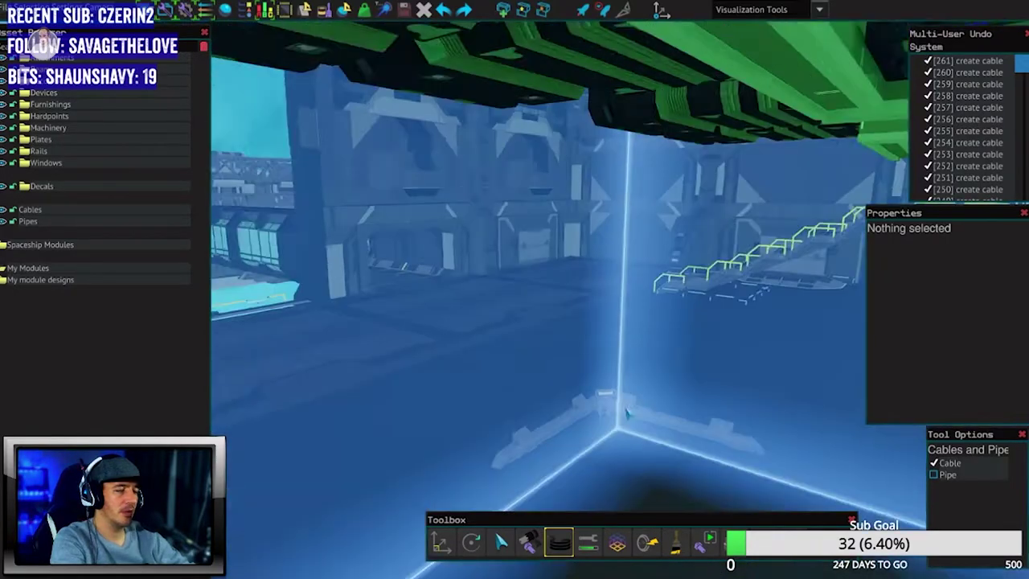
pyautogui.moveTo(627, 412); pyautogui.dragTo(384, 386)
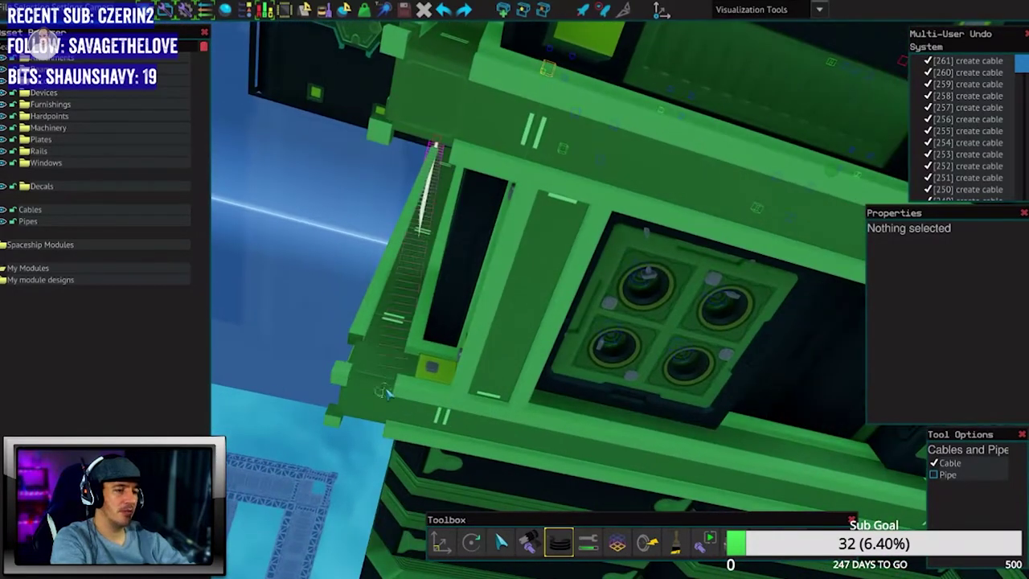
pyautogui.click(344, 375)
pyautogui.moveTo(515, 290); pyautogui.dragTo(338, 242)
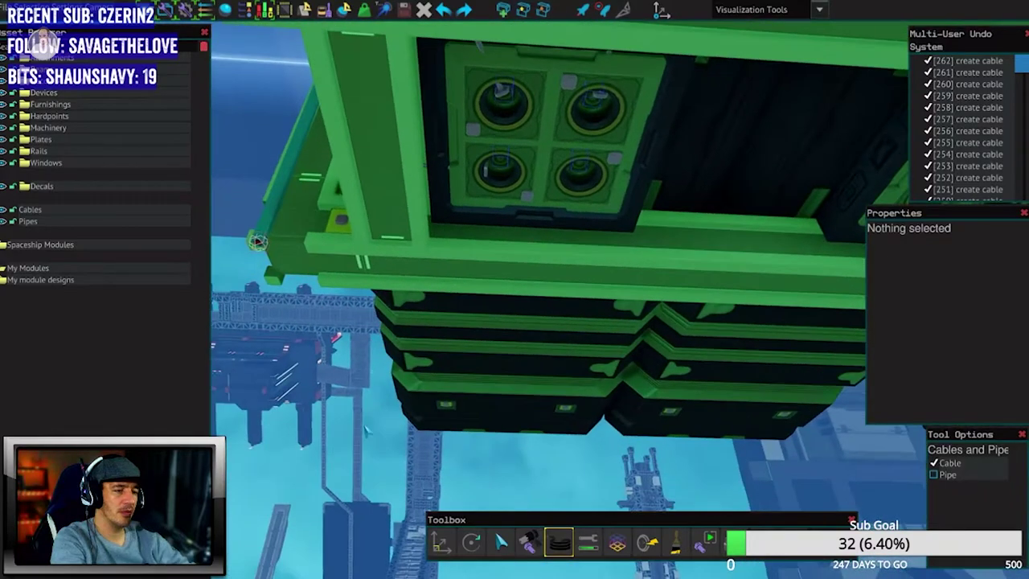
pyautogui.moveTo(453, 389); pyautogui.dragTo(514, 289)
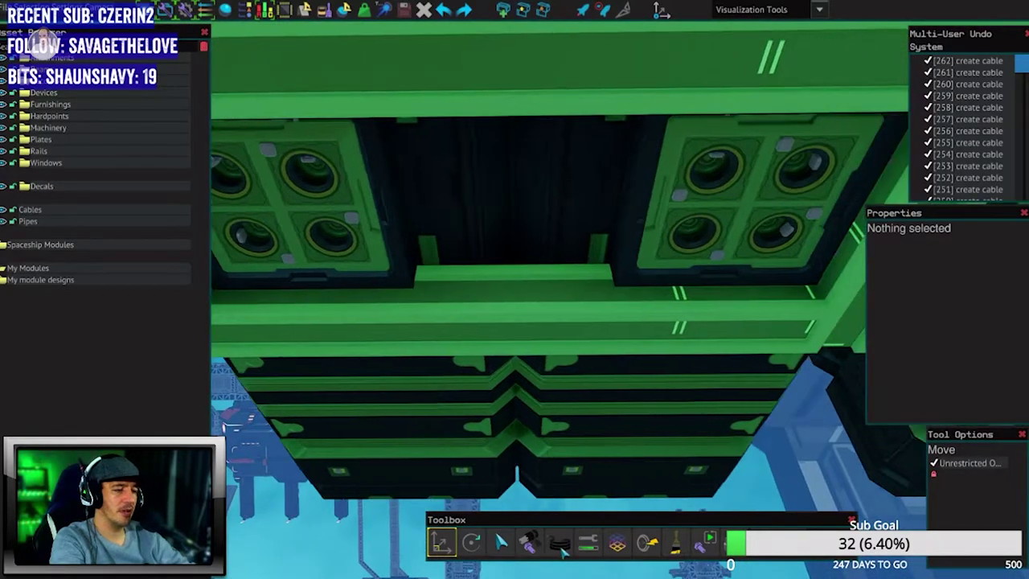
# Start another cable and stretch it along the frame beam.
pyautogui.press('5')
pyautogui.click(701, 310)
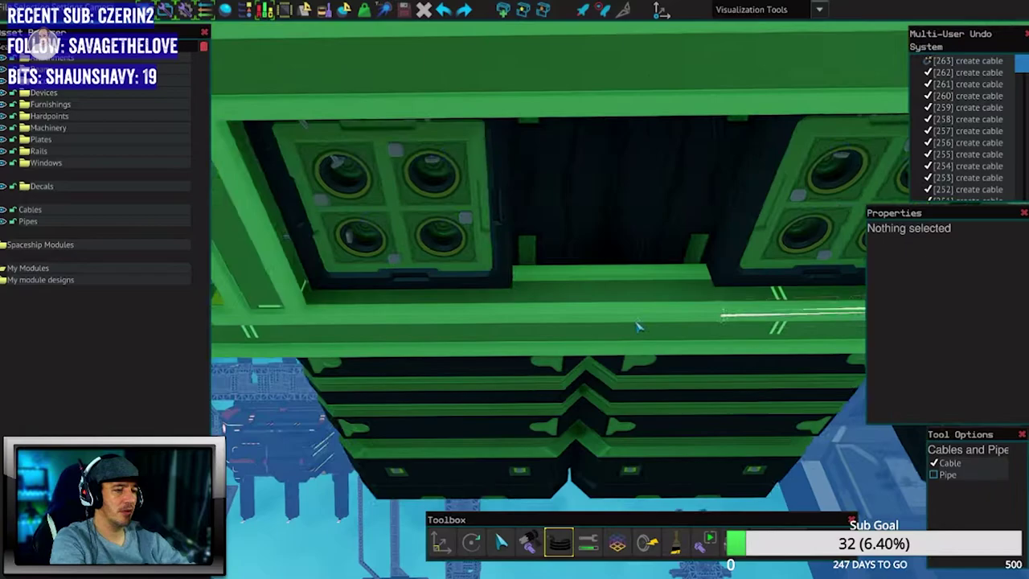
pyautogui.moveTo(702, 310); pyautogui.dragTo(537, 318)
pyautogui.moveTo(526, 256)
pyautogui.mouseDown()
pyautogui.moveTo(639, 322)
pyautogui.moveTo(616, 314)
pyautogui.moveTo(613, 331)
pyautogui.mouseUp()
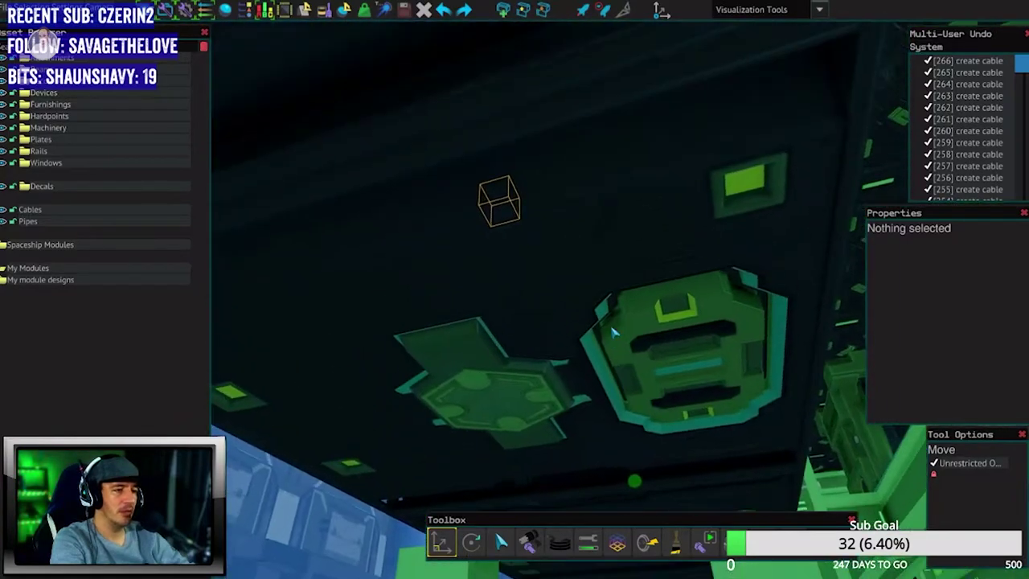
pyautogui.scroll(-5, 613, 331)
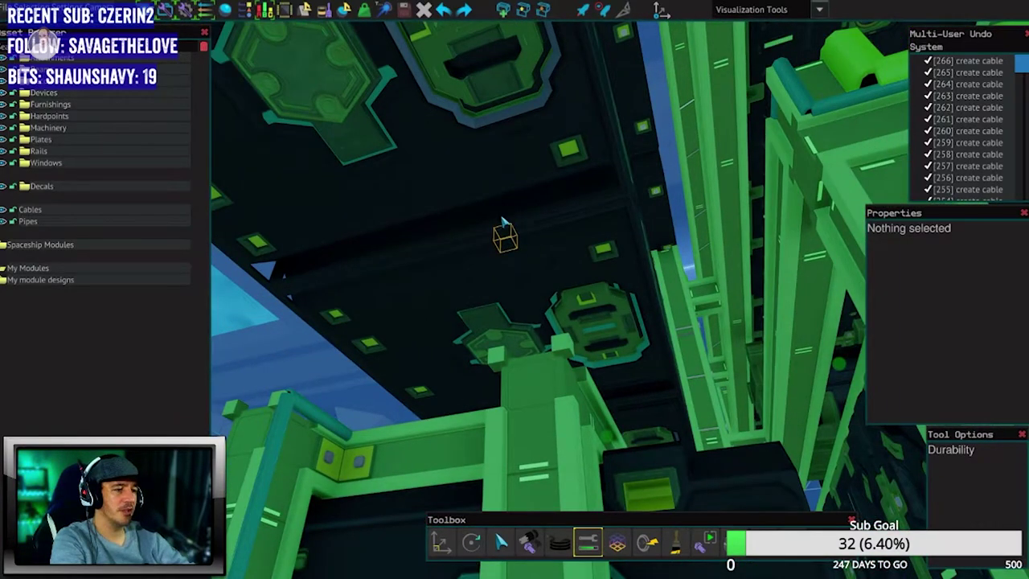
pyautogui.scroll(5, 503, 221)
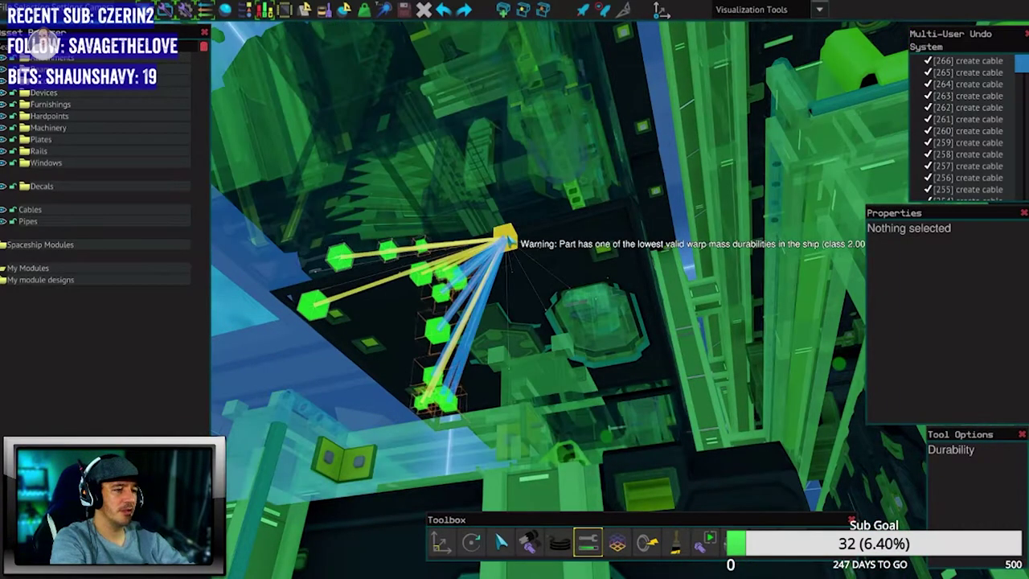
pyautogui.press('m')
pyautogui.moveTo(506, 240)
pyautogui.mouseDown()
pyautogui.moveTo(529, 415)
pyautogui.moveTo(579, 537)
pyautogui.mouseUp()
pyautogui.click(508, 233)
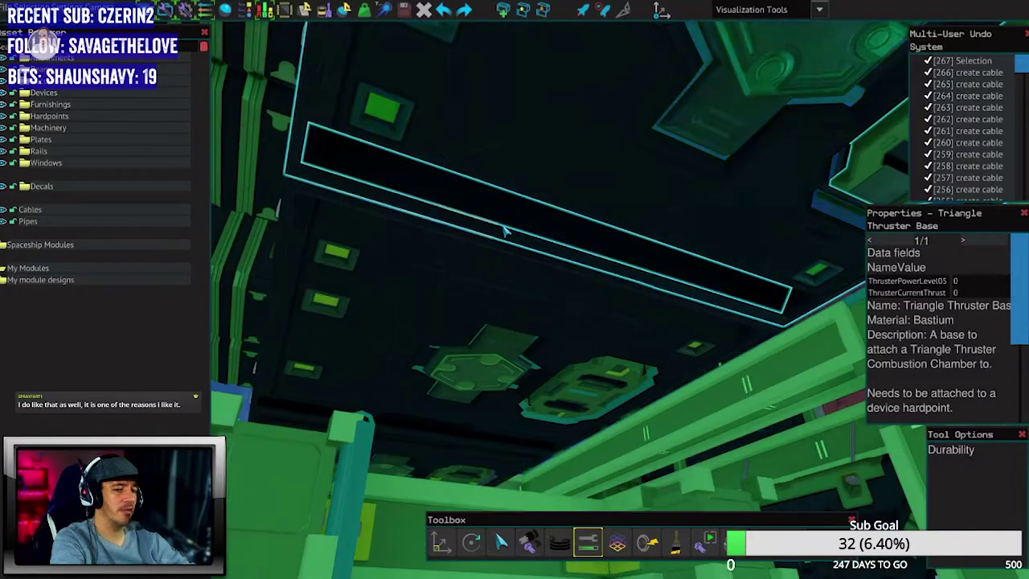
pyautogui.moveTo(490, 229); pyautogui.dragTo(358, 234)
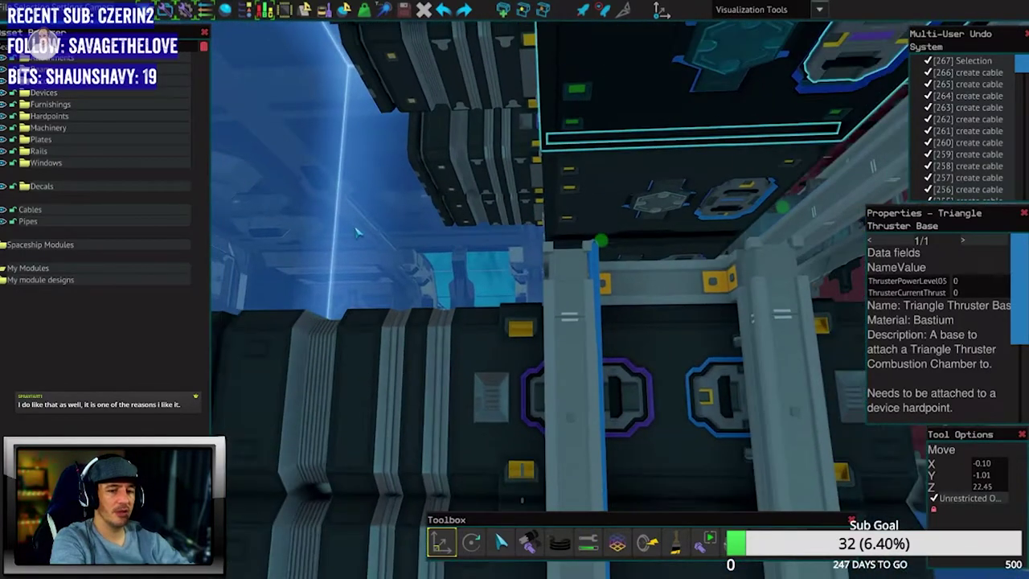
pyautogui.click(358, 233)
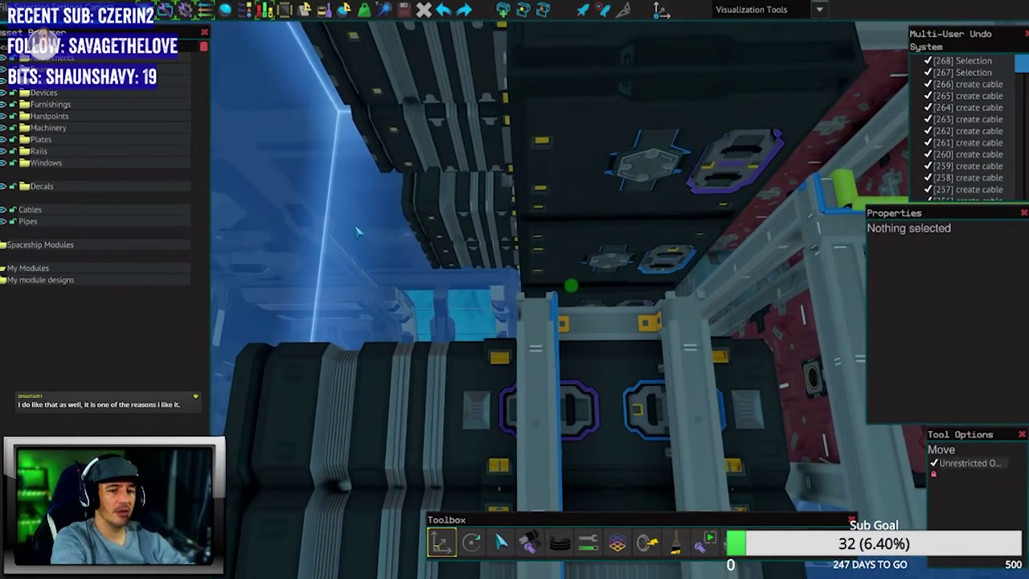
pyautogui.moveTo(355, 232); pyautogui.dragTo(356, 232)
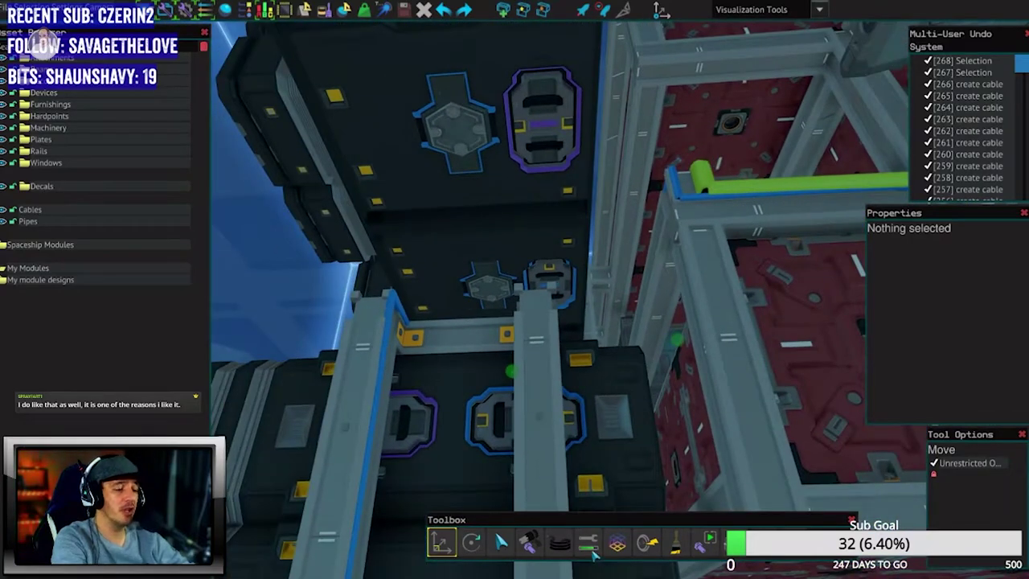
pyautogui.click(589, 550)
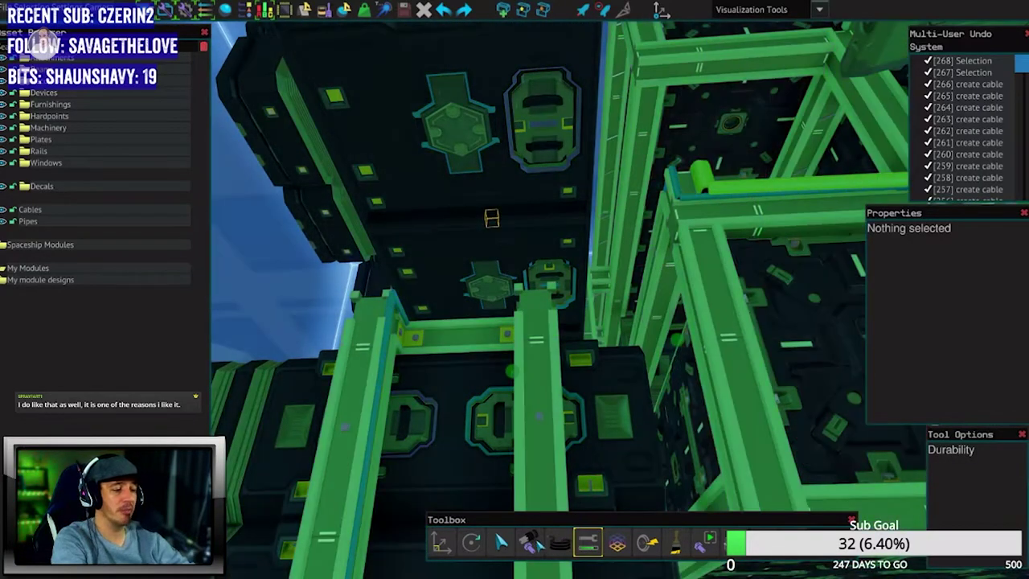
pyautogui.click(499, 545)
pyautogui.moveTo(491, 286); pyautogui.dragTo(490, 283)
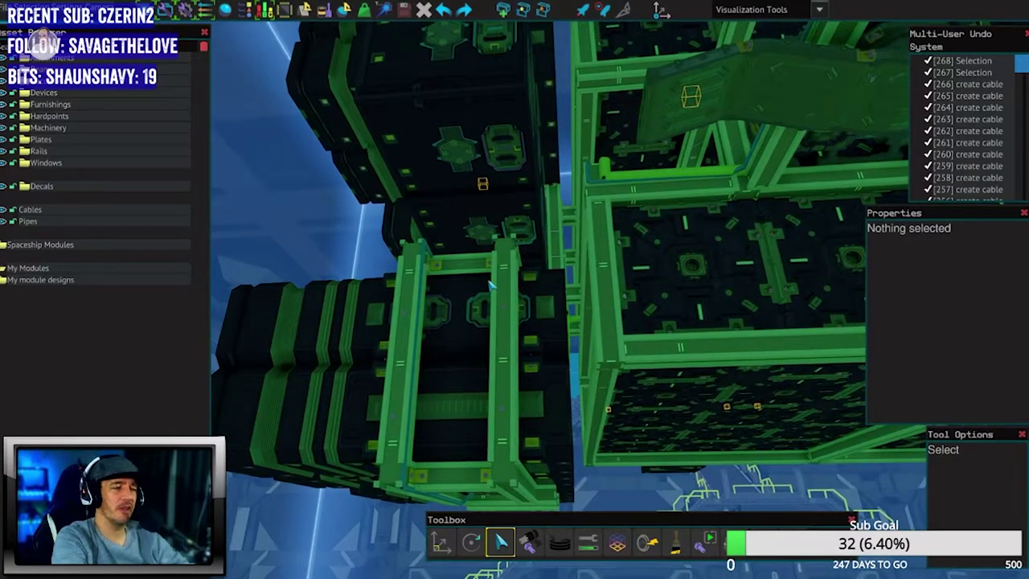
pyautogui.scroll(3, 491, 285)
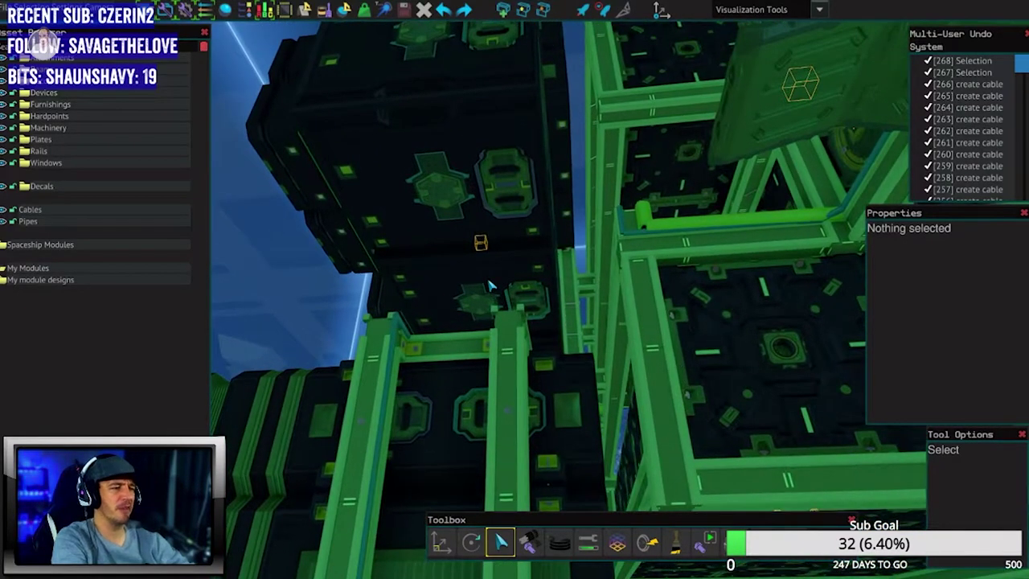
pyautogui.scroll(5, 490, 285)
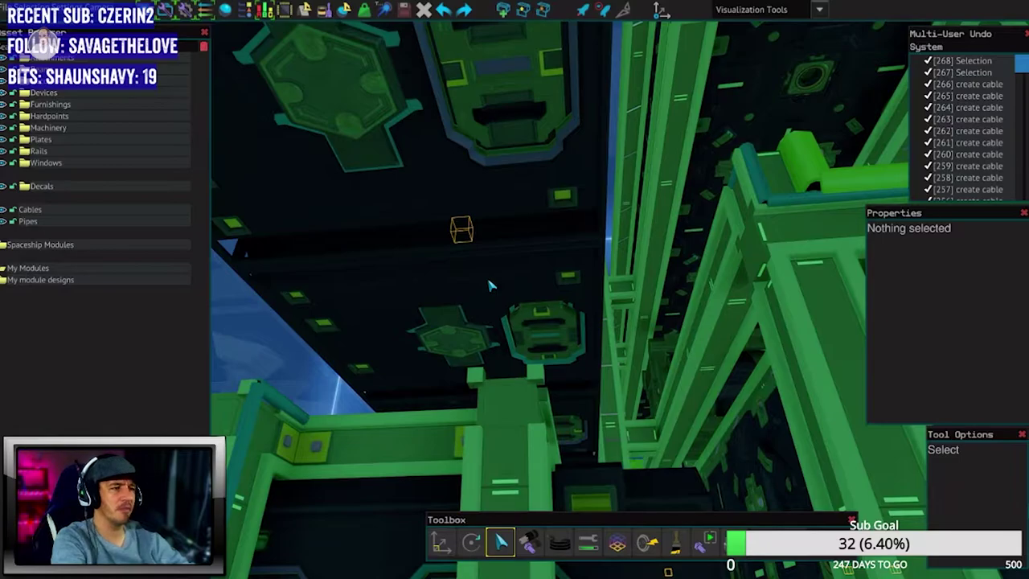
pyautogui.moveTo(490, 286); pyautogui.dragTo(490, 283)
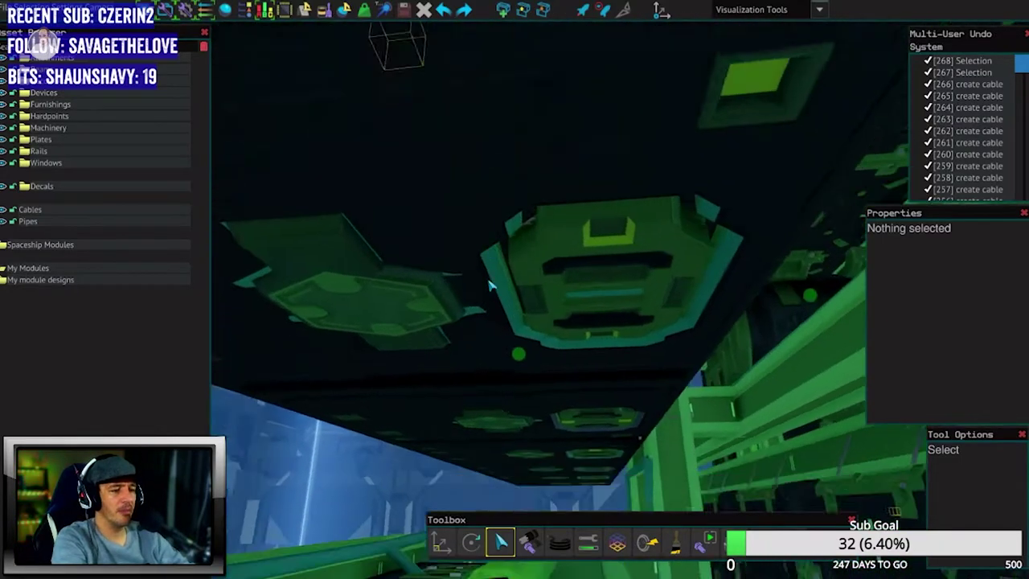
# Draw a pipe from a thruster nozzle to the frame beam and follow its run.
pyautogui.press('w')
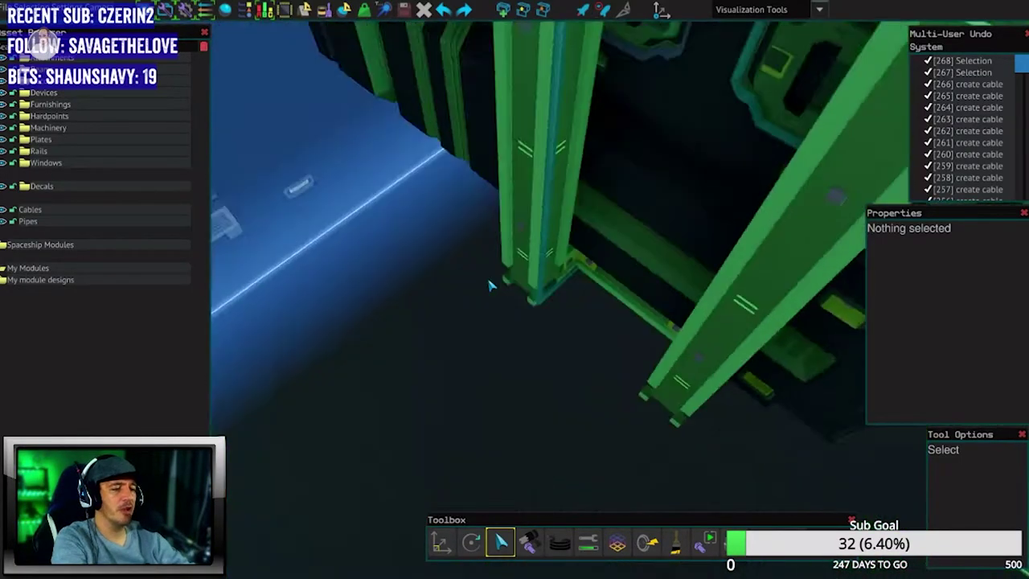
pyautogui.press('w')
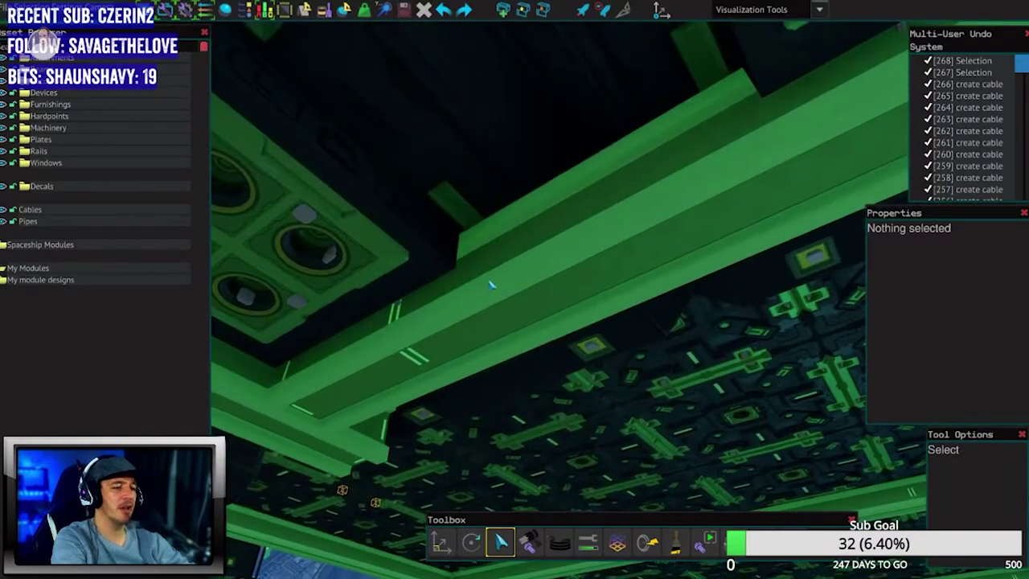
pyautogui.moveTo(490, 283); pyautogui.dragTo(574, 528)
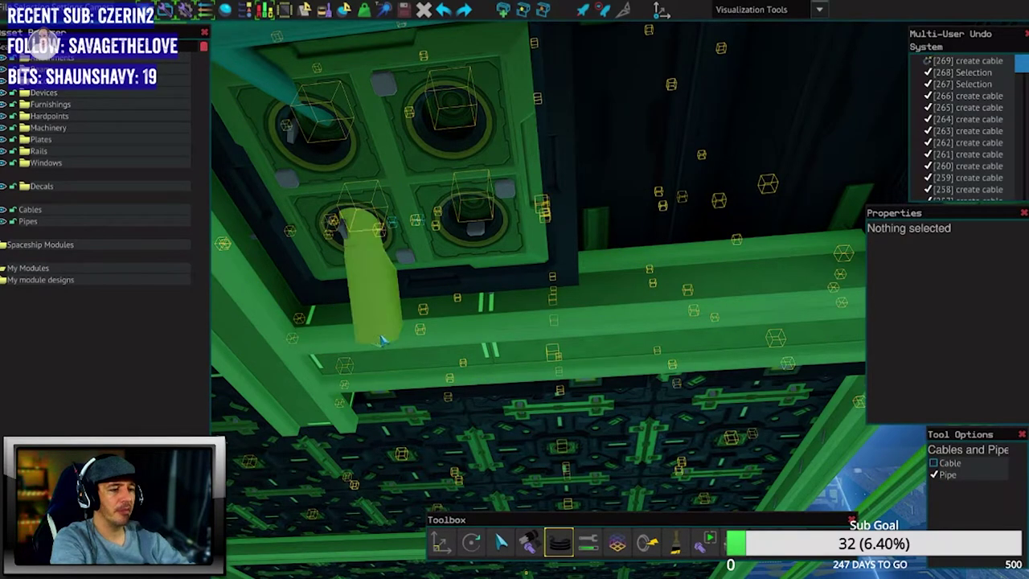
pyautogui.moveTo(382, 340); pyautogui.dragTo(627, 291)
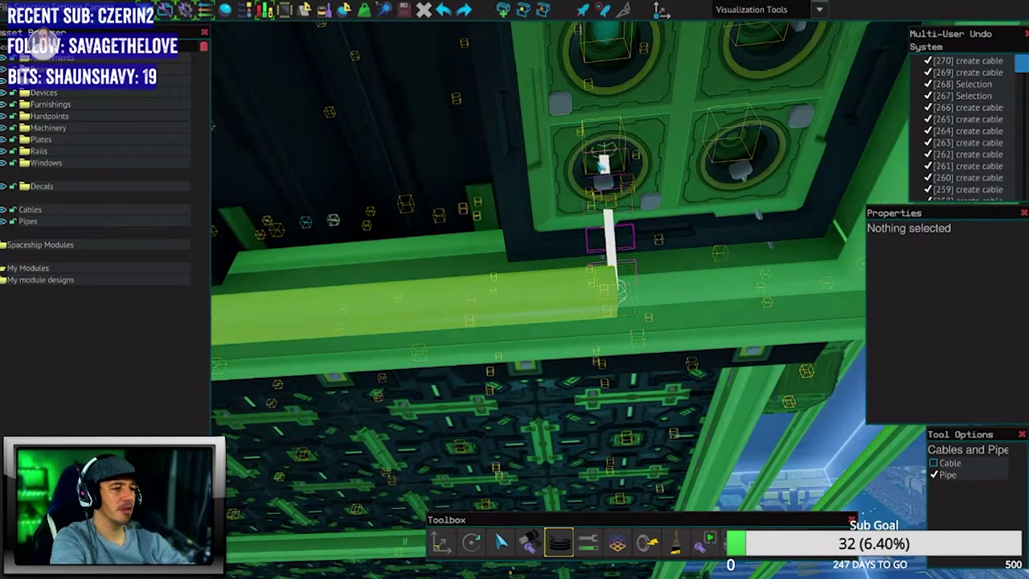
pyautogui.press('w')
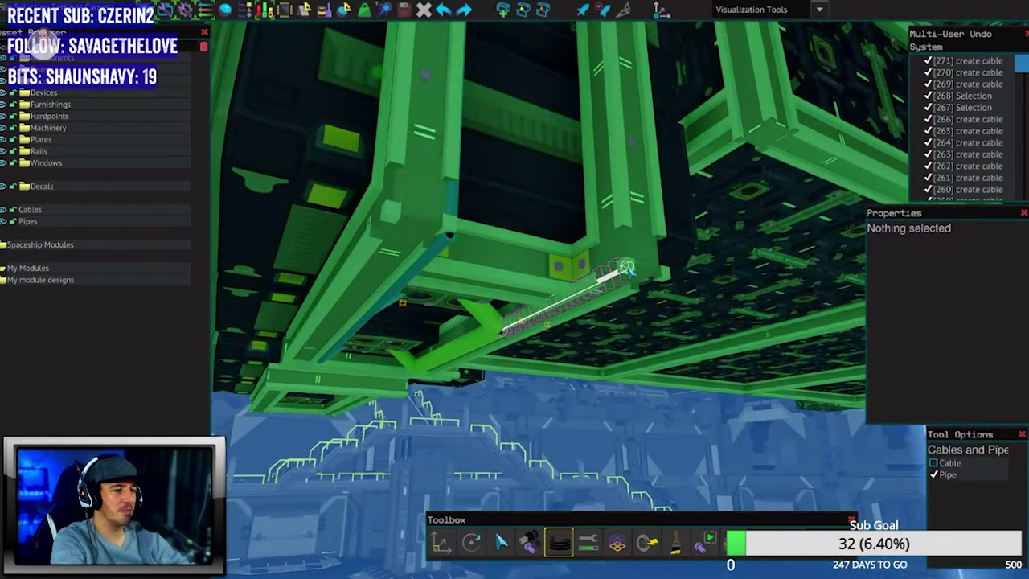
pyautogui.press('w')
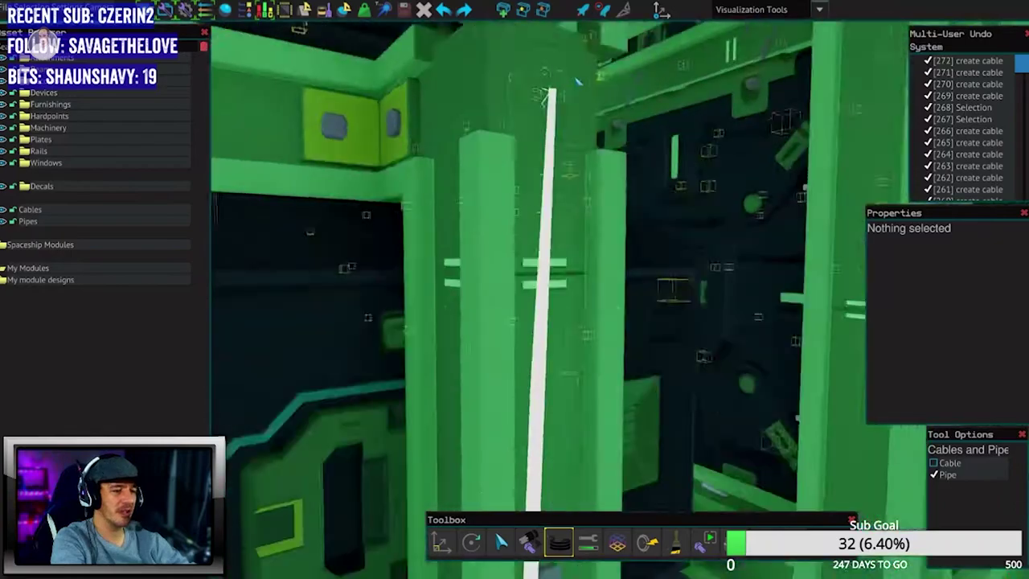
pyautogui.press('w')
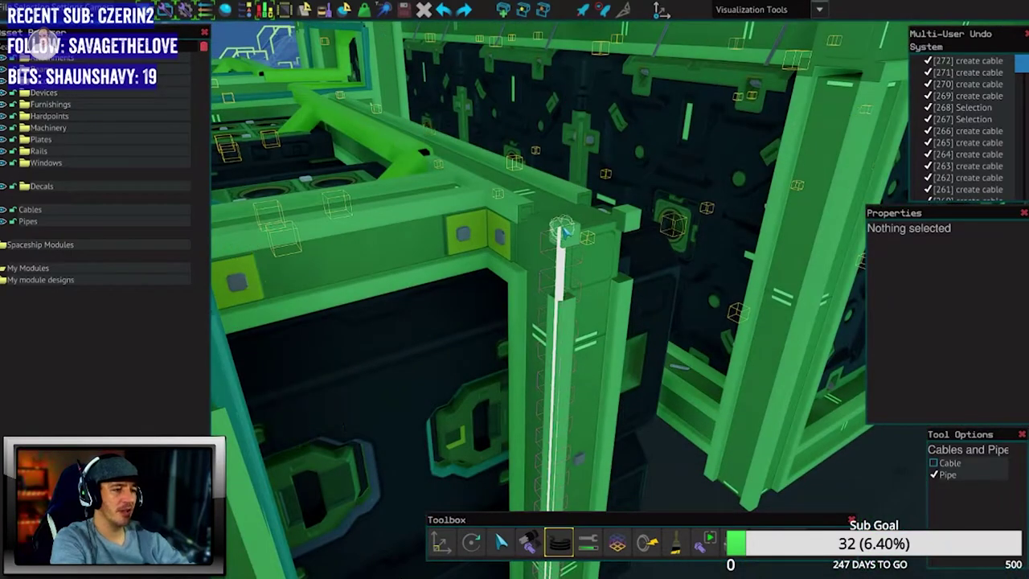
# Fly under the green frame and finish a cable at a connection point.
pyautogui.press('1')
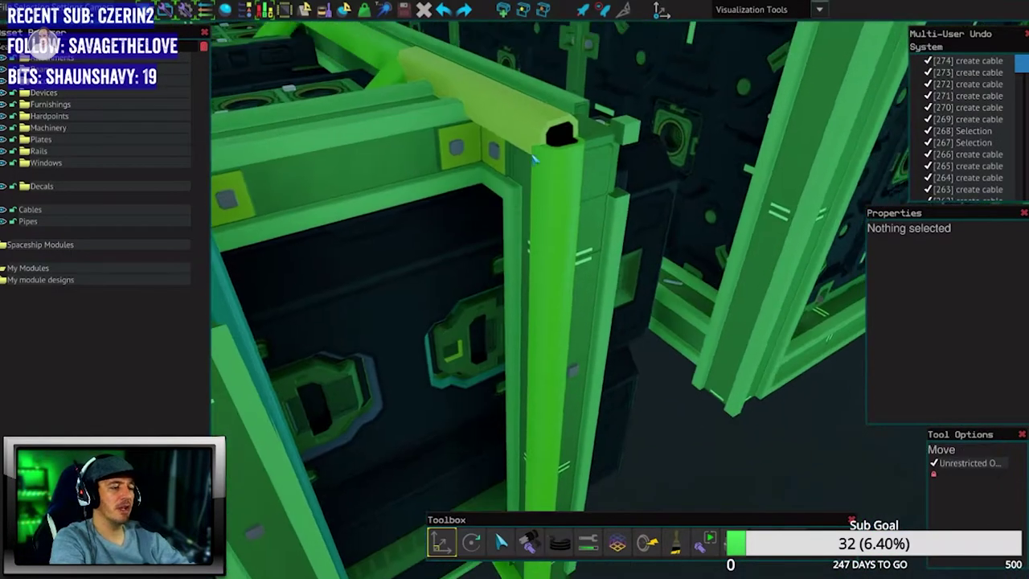
pyautogui.press('w')
pyautogui.press('w')
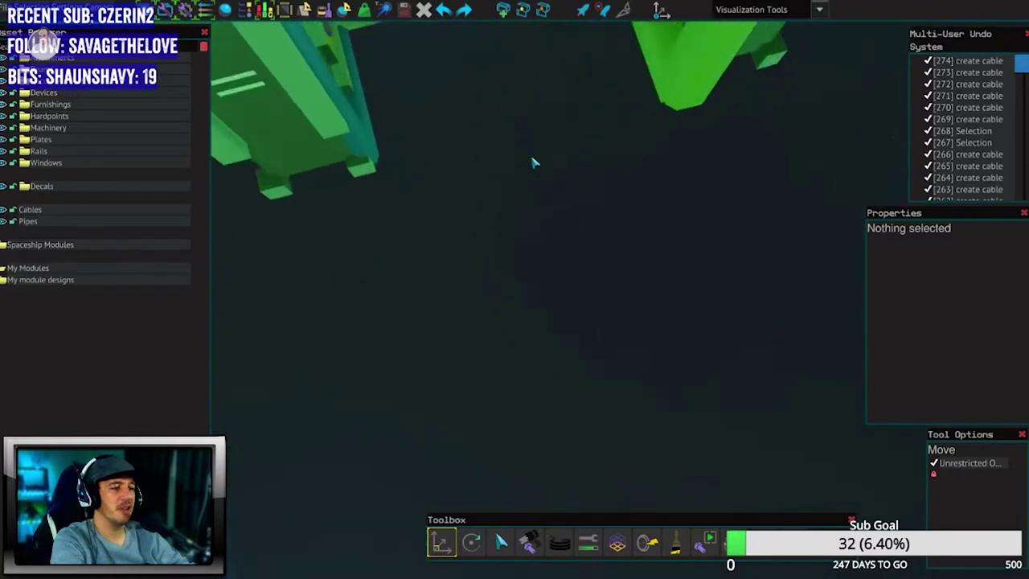
pyautogui.press('w')
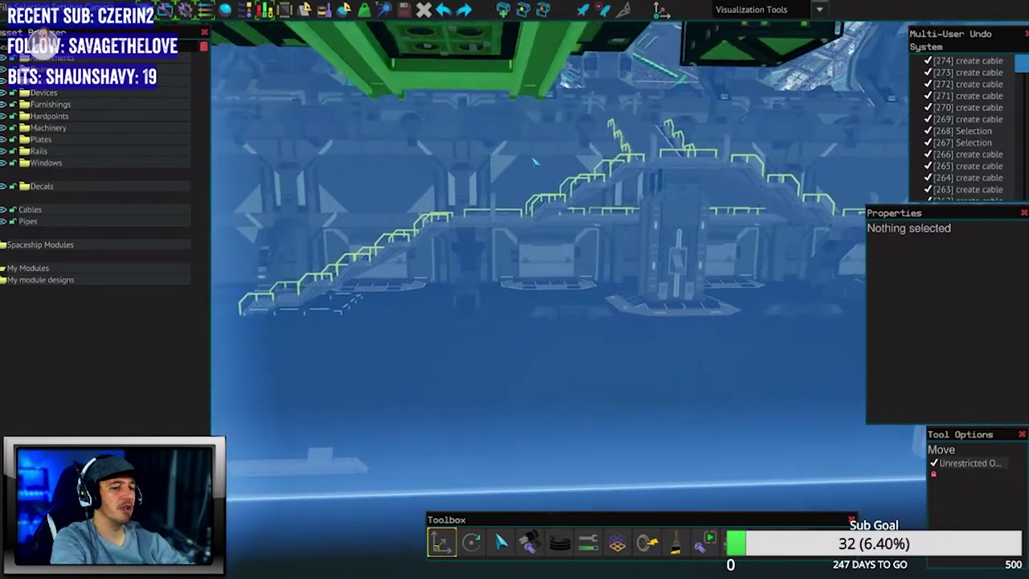
pyautogui.press('w')
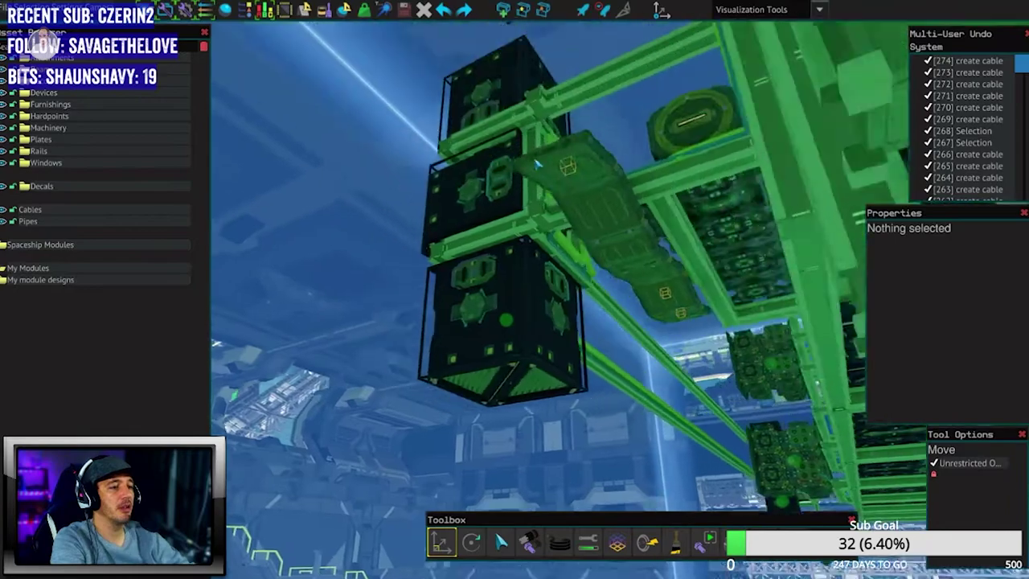
pyautogui.press('w')
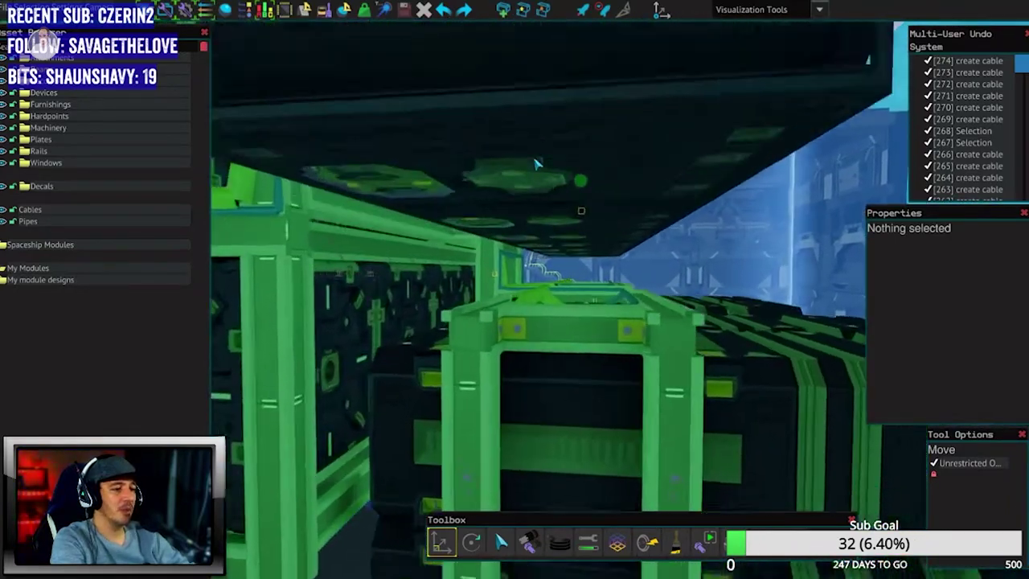
pyautogui.press('w')
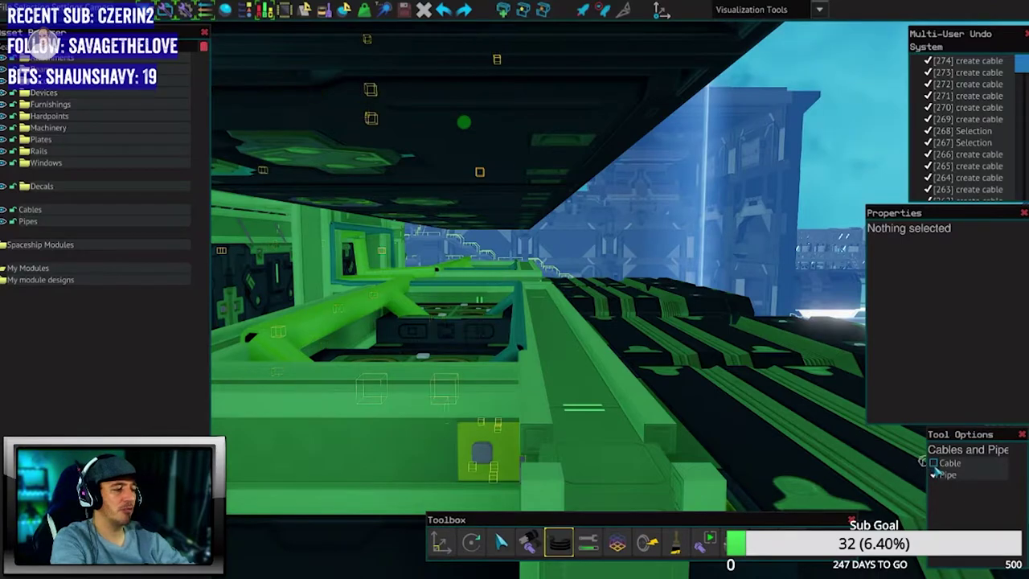
pyautogui.press('w')
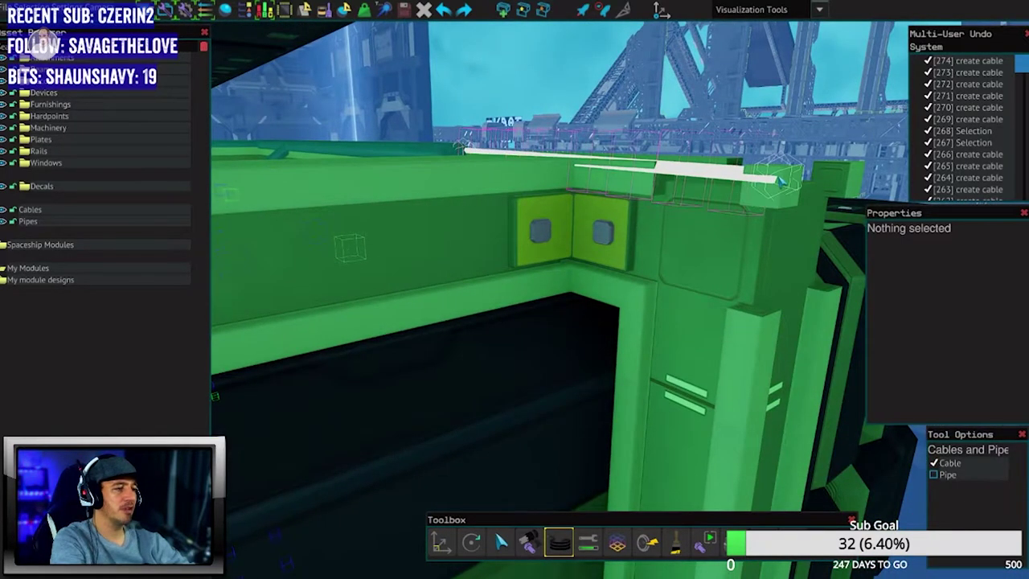
pyautogui.click(780, 181)
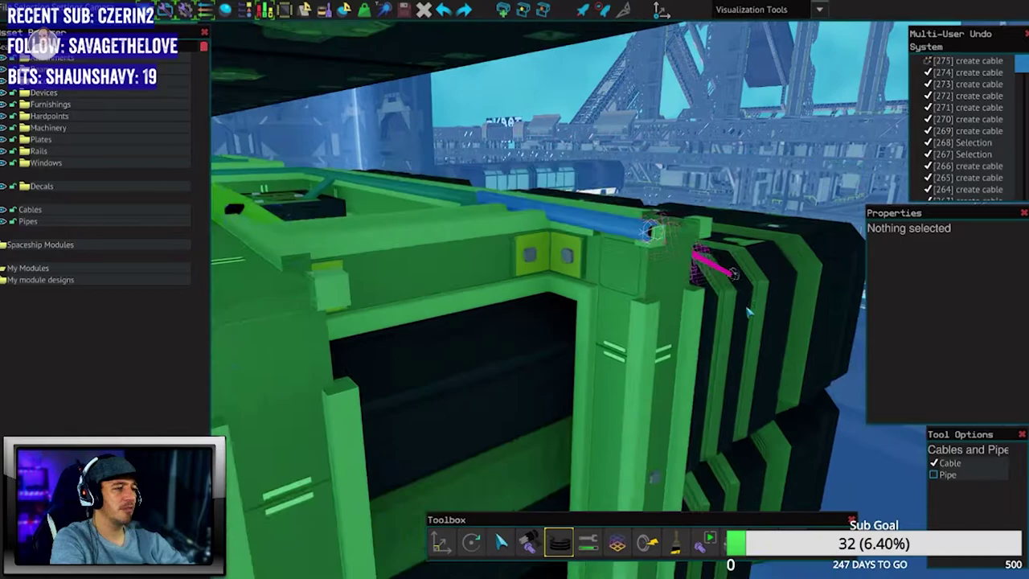
pyautogui.press('w')
pyautogui.moveTo(736, 324); pyautogui.dragTo(563, 241)
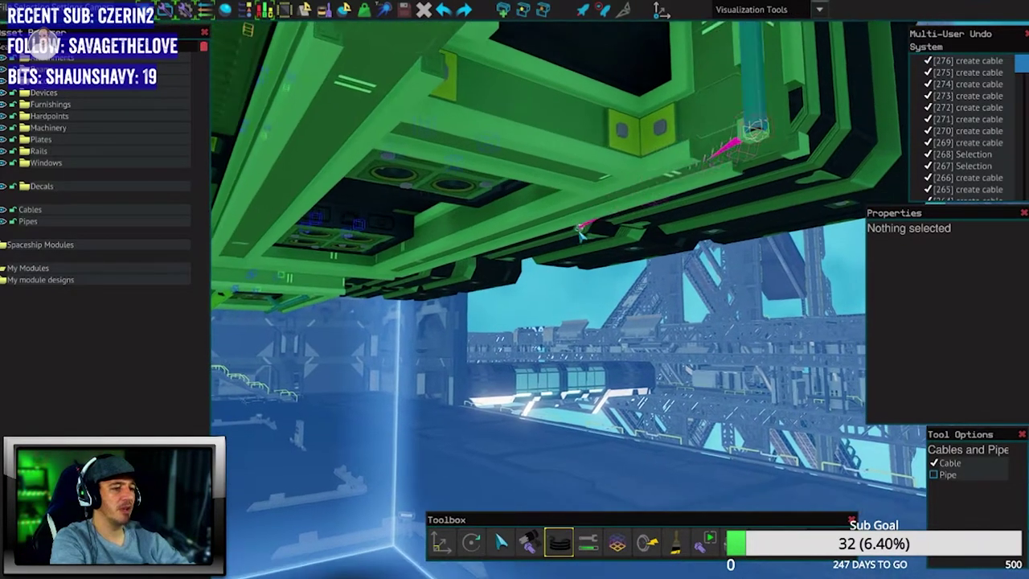
# Lay another cable starting from a beam, then return to moving parts.
pyautogui.press('Escape')
pyautogui.press('w')
pyautogui.press('w')
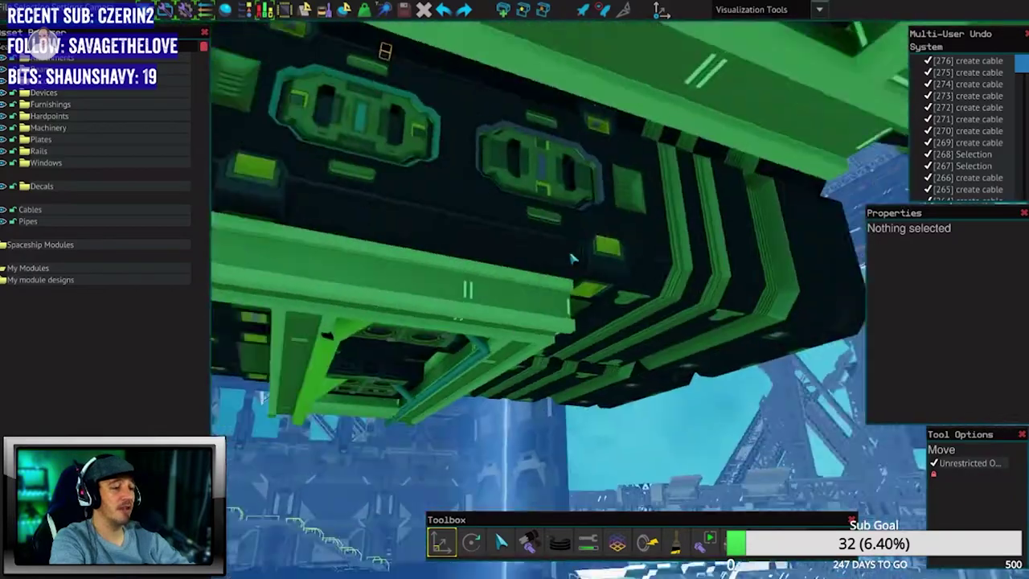
pyautogui.press('w')
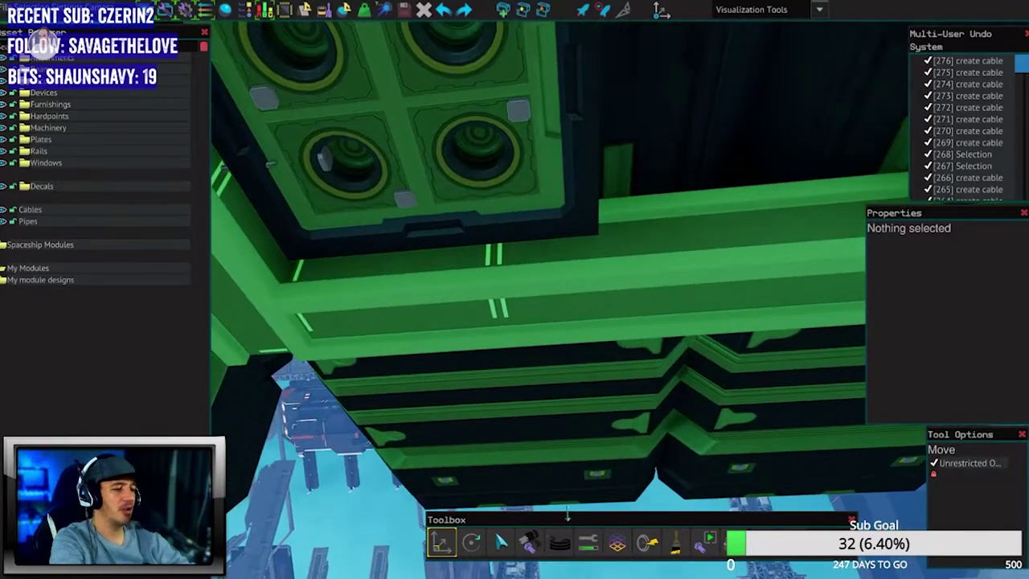
pyautogui.click(492, 285)
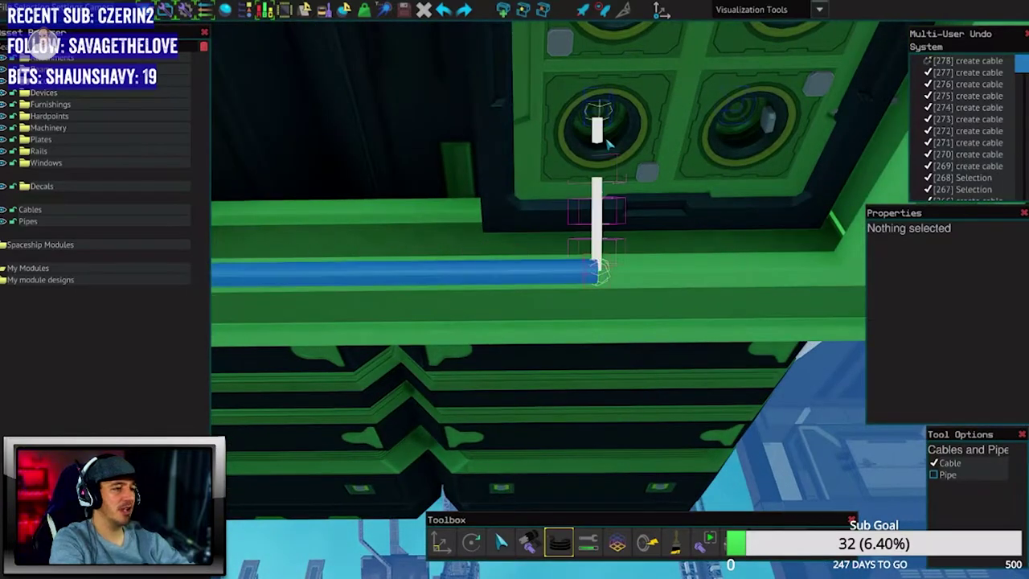
pyautogui.press('w')
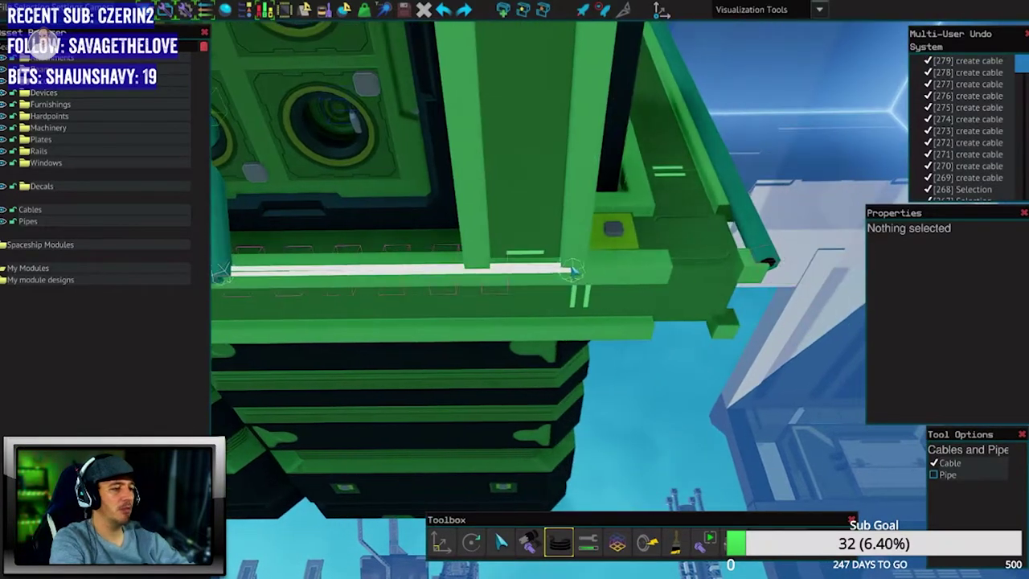
pyautogui.press('1')
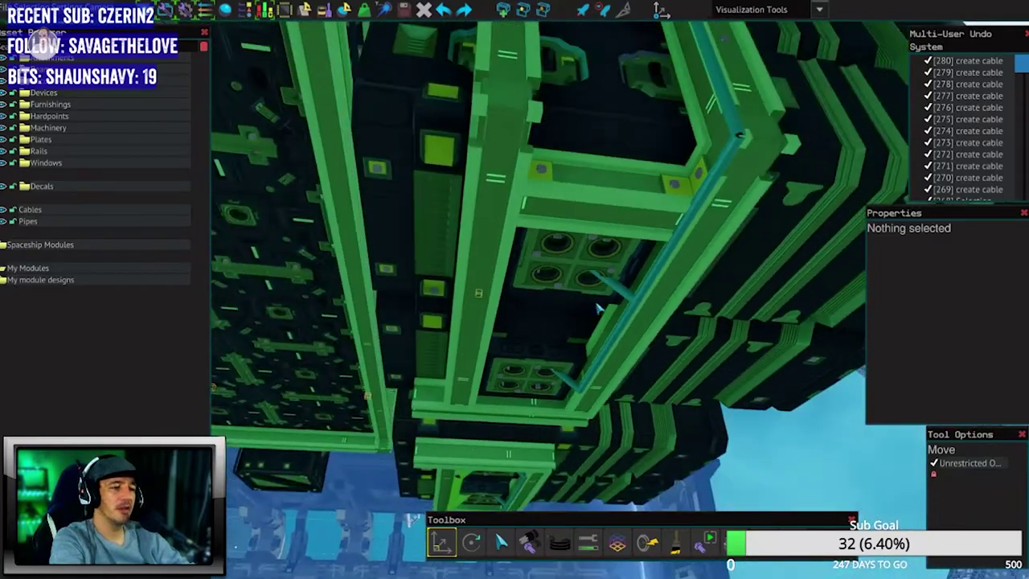
pyautogui.press('w')
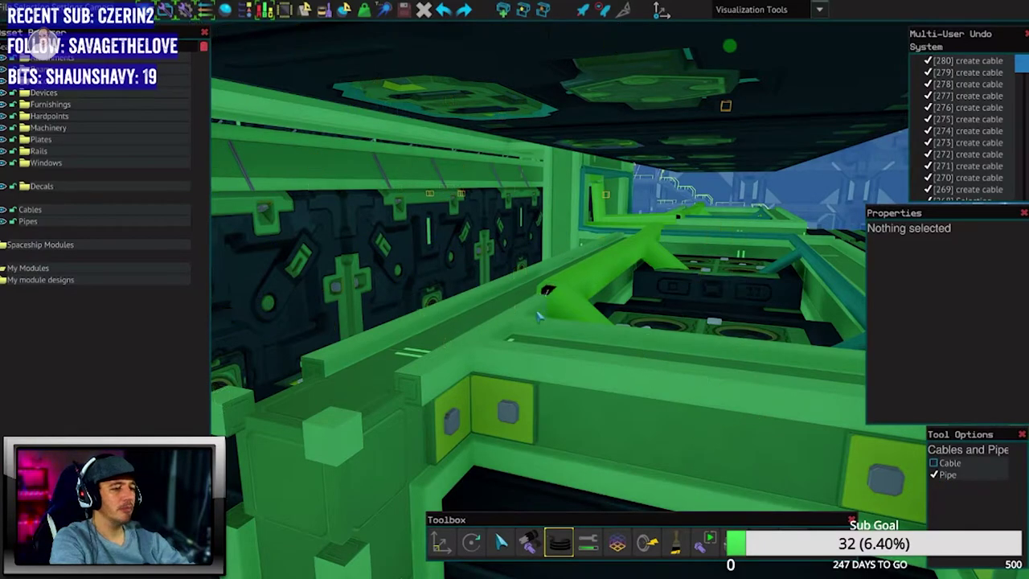
pyautogui.scroll(-2, 537, 315)
pyautogui.moveTo(410, 386)
pyautogui.mouseDown()
pyautogui.moveTo(361, 418)
pyautogui.moveTo(365, 428)
pyautogui.moveTo(483, 426)
pyautogui.moveTo(567, 474)
pyautogui.mouseUp()
pyautogui.press('Escape')
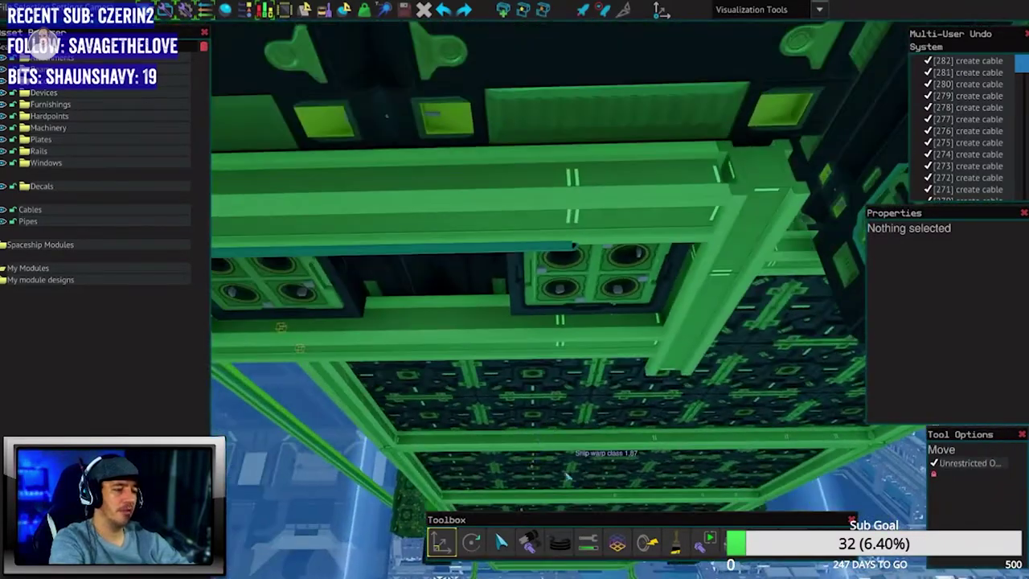
# Switch to Pipe and lay a pipe along the underside beam.
pyautogui.click(563, 544)
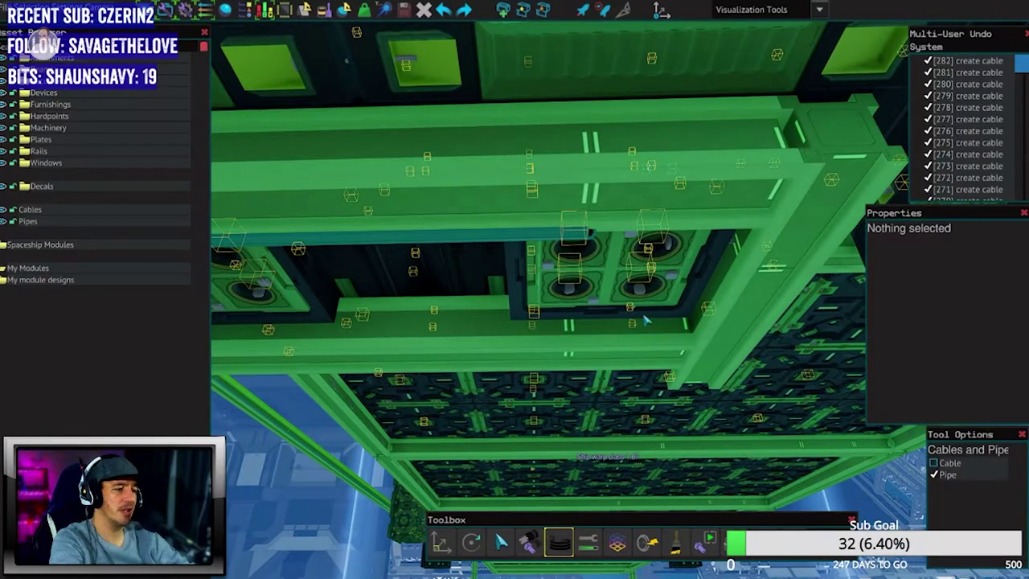
pyautogui.click(647, 348)
pyautogui.moveTo(647, 348); pyautogui.dragTo(500, 380)
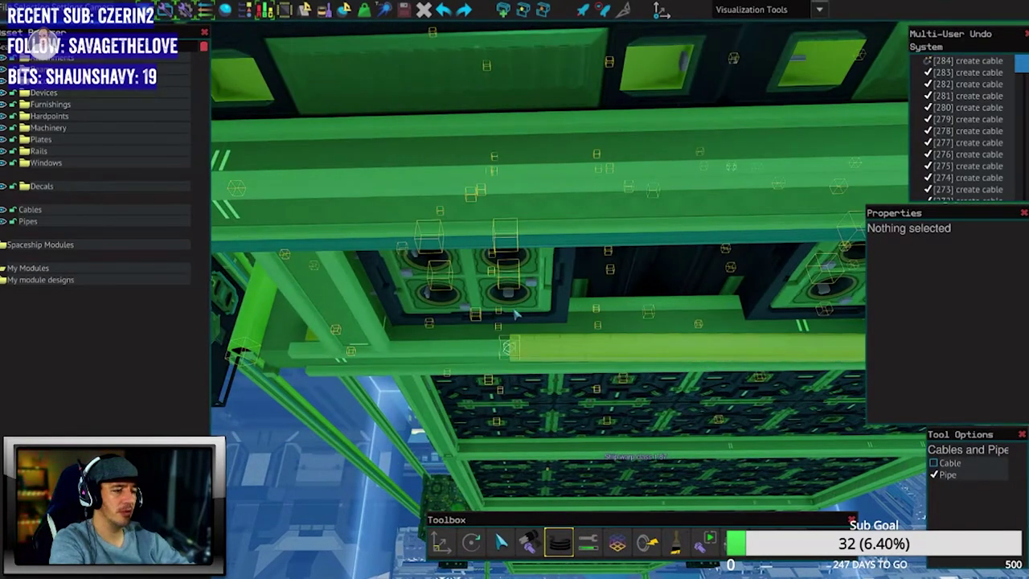
pyautogui.moveTo(518, 319)
pyautogui.mouseDown()
pyautogui.moveTo(491, 360)
pyautogui.moveTo(587, 250)
pyautogui.moveTo(679, 241)
pyautogui.mouseUp()
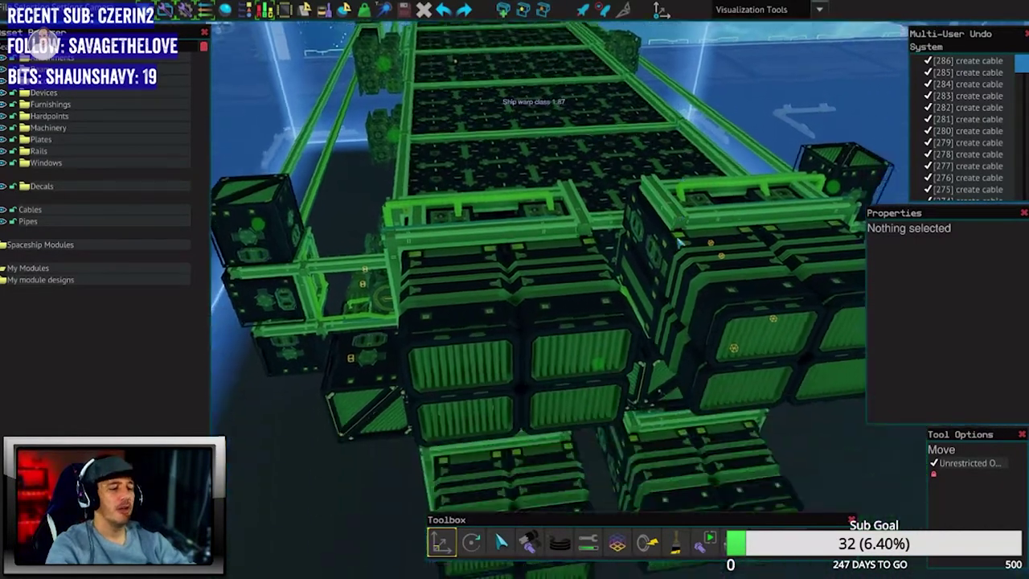
# Zoom in on the thruster modules and select a box thruster body.
pyautogui.moveTo(679, 241); pyautogui.dragTo(531, 216)
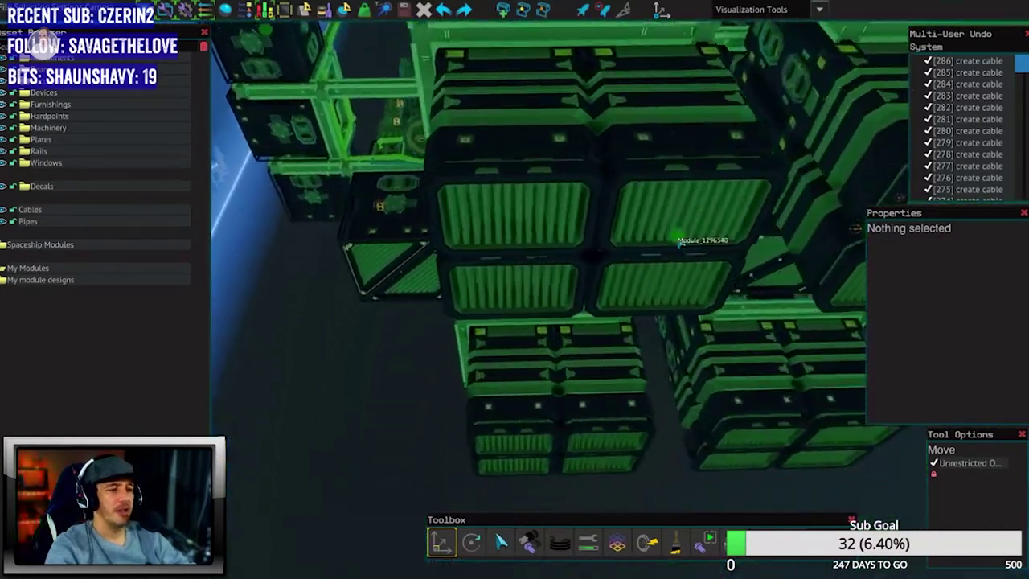
pyautogui.click(530, 216)
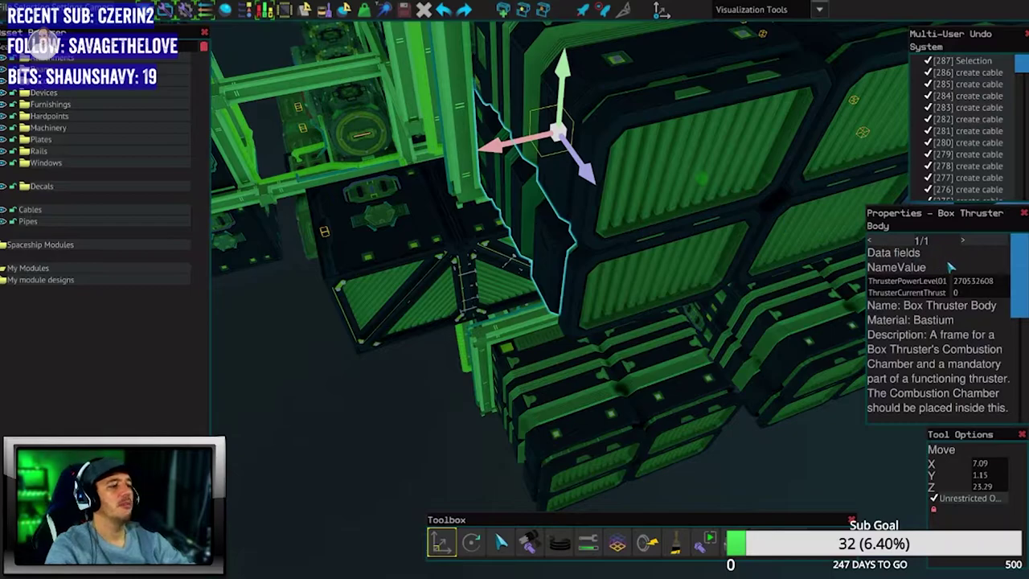
pyautogui.click(404, 380)
pyautogui.moveTo(404, 380); pyautogui.dragTo(514, 322)
pyautogui.click(511, 354)
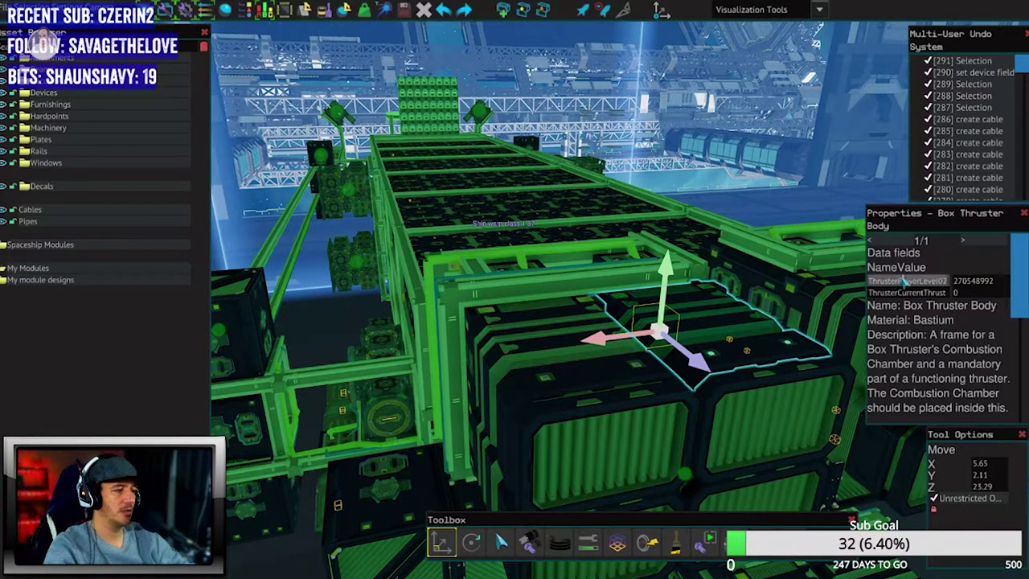
pyautogui.click(726, 299)
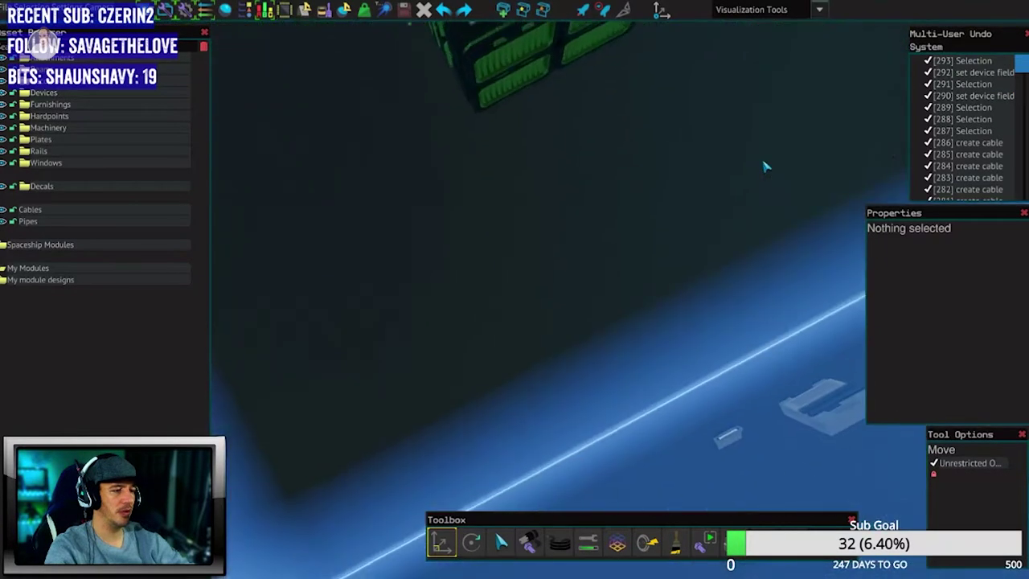
pyautogui.moveTo(726, 299); pyautogui.dragTo(767, 165)
pyautogui.click(644, 193)
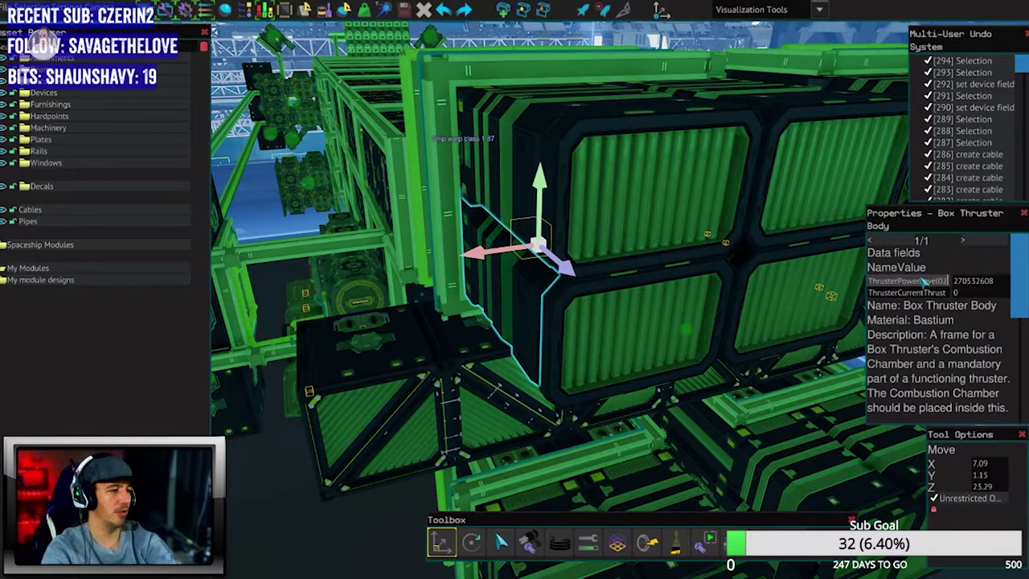
# Select the thruster body rather than its nozzle and renumber its ThrusterPowerLevel field.
pyautogui.click(751, 263)
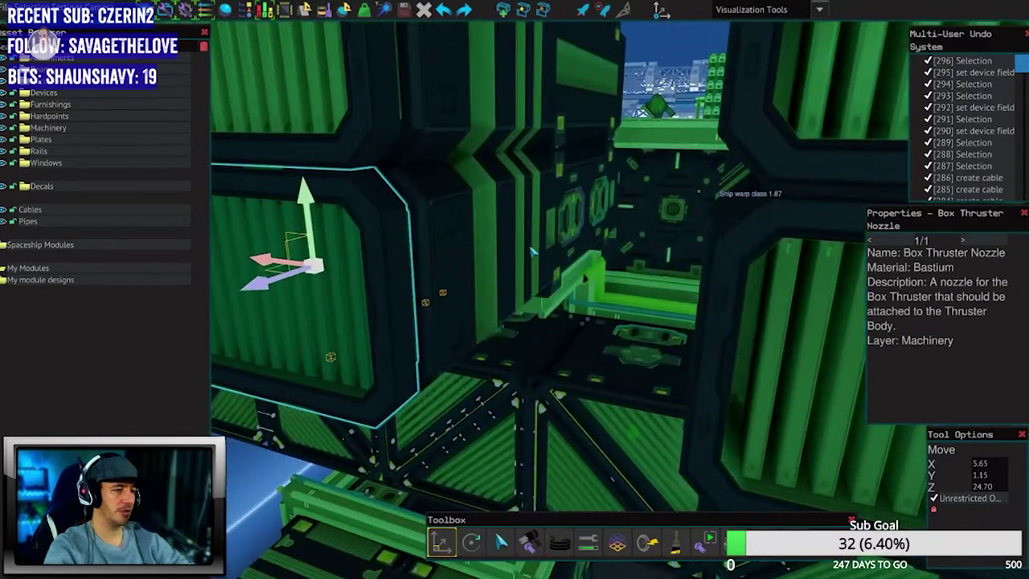
pyautogui.click(860, 285)
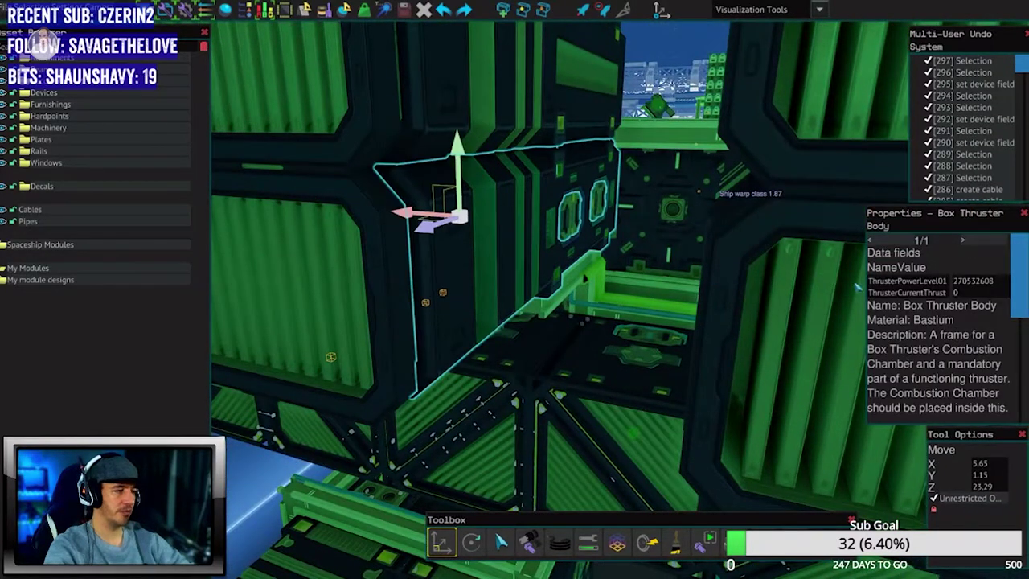
pyautogui.click(901, 280)
pyautogui.press('BackSpace')
pyautogui.write('2')
pyautogui.press('Return')
# Select the remaining box thruster bodies and fly closer to the last one.
pyautogui.moveTo(563, 289); pyautogui.dragTo(515, 283)
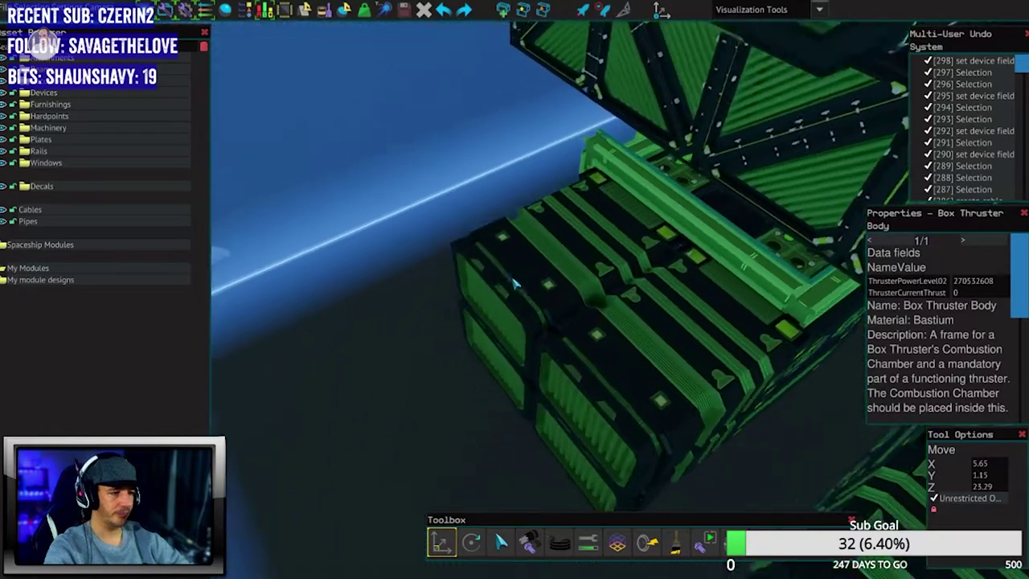
pyautogui.click(579, 290)
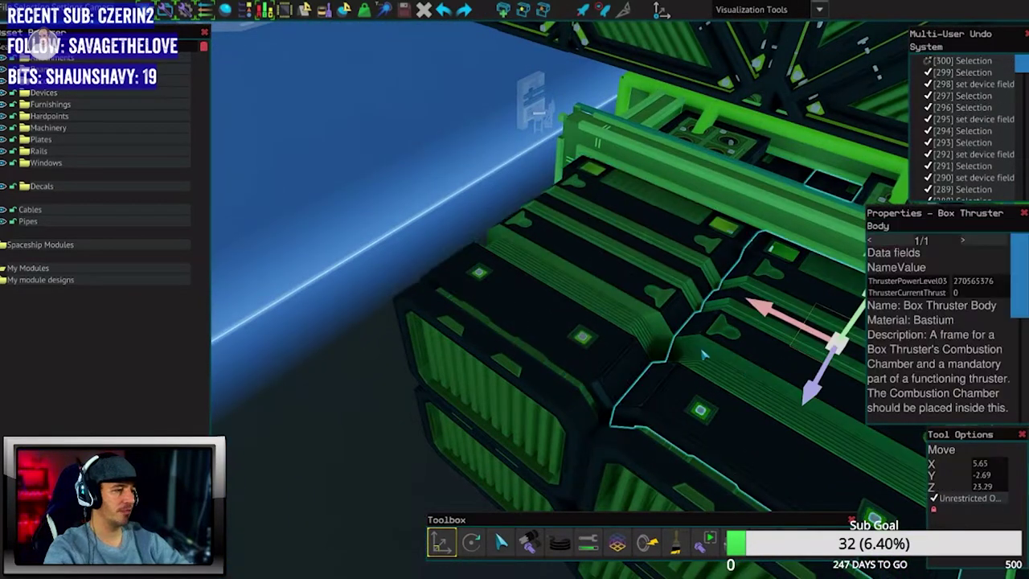
pyautogui.click(700, 281)
pyautogui.click(492, 283)
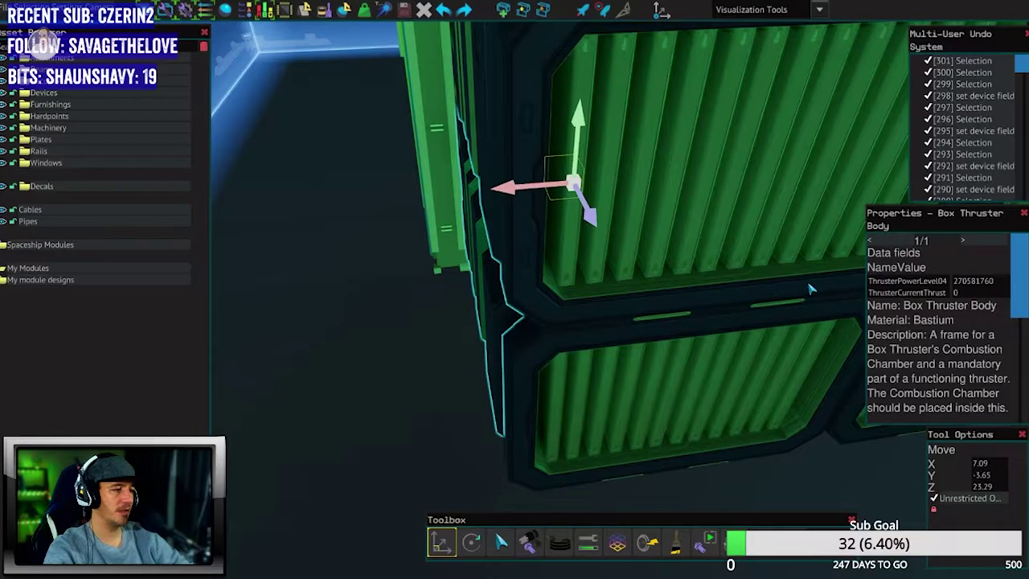
pyautogui.press('f')
pyautogui.press('w')
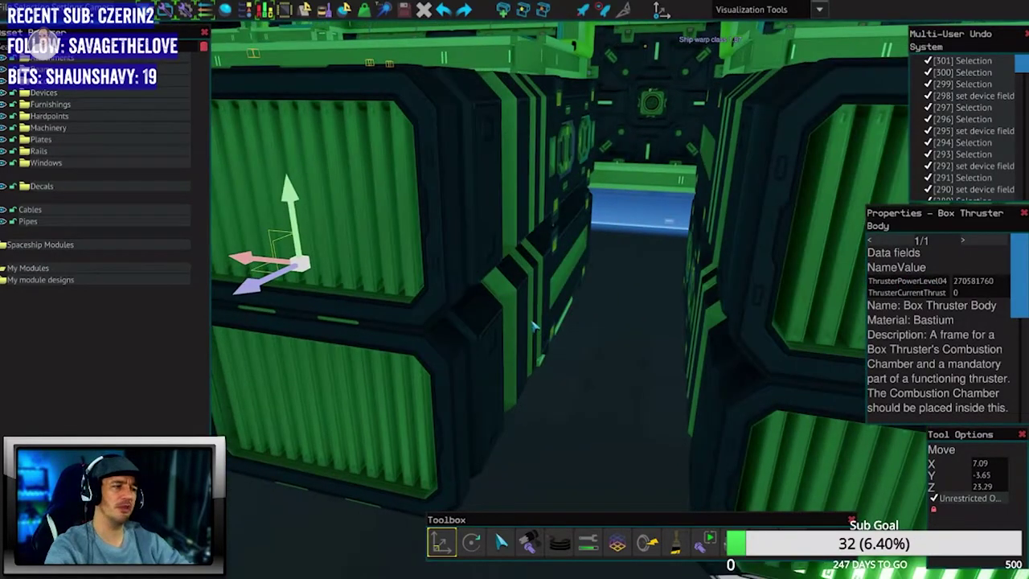
# Rename a box thruster body's power-level field to ThrusterPowerLevel05.
pyautogui.click(533, 324)
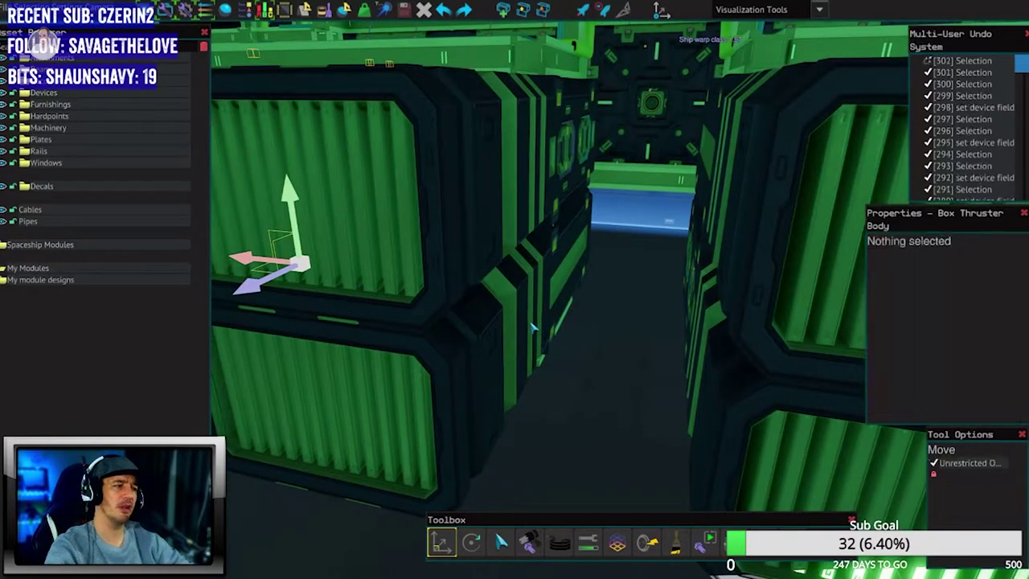
pyautogui.click(553, 402)
pyautogui.press('w')
pyautogui.press('w')
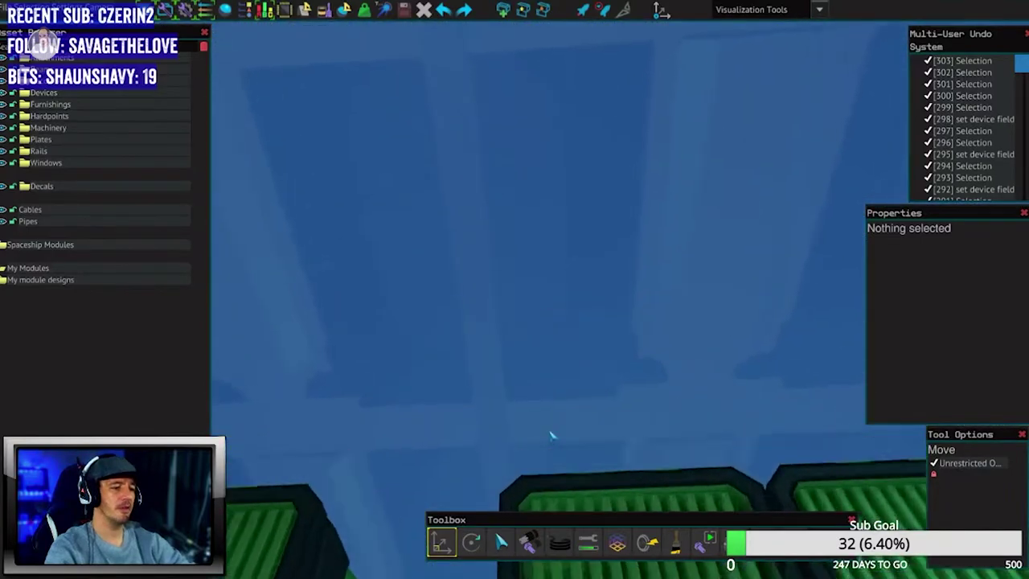
pyautogui.click(591, 403)
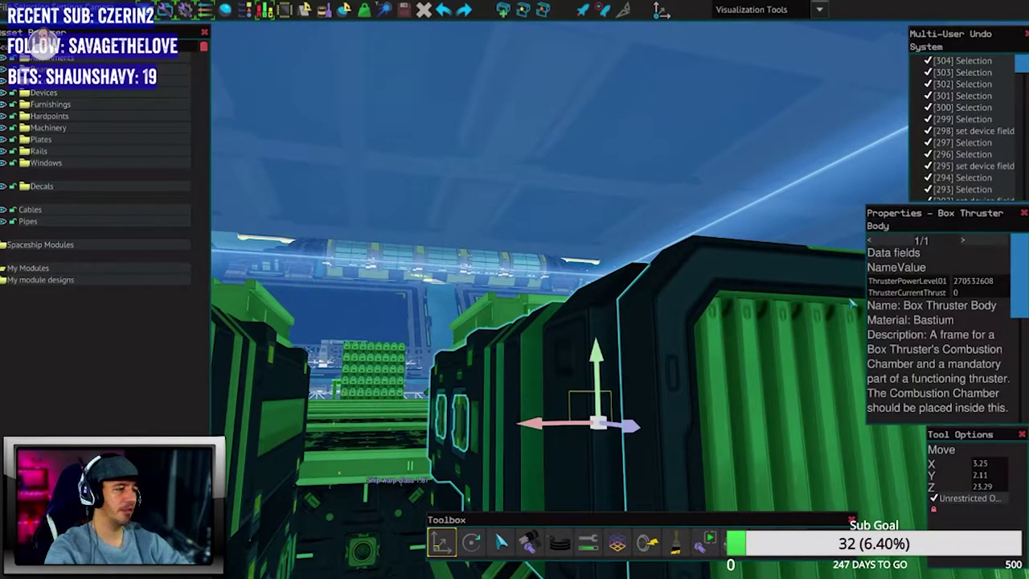
pyautogui.click(890, 281)
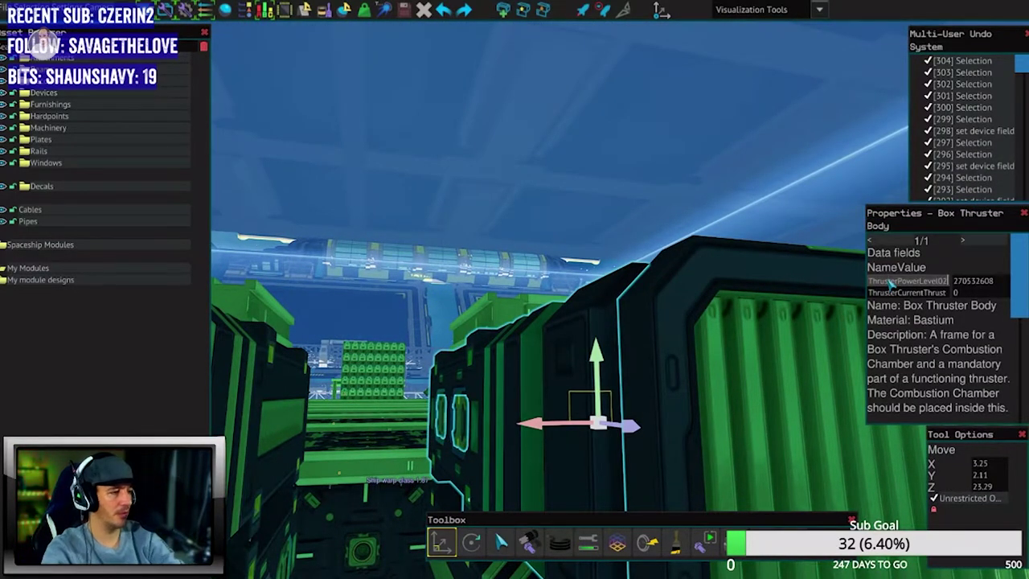
pyautogui.press('BackSpace')
pyautogui.write('5')
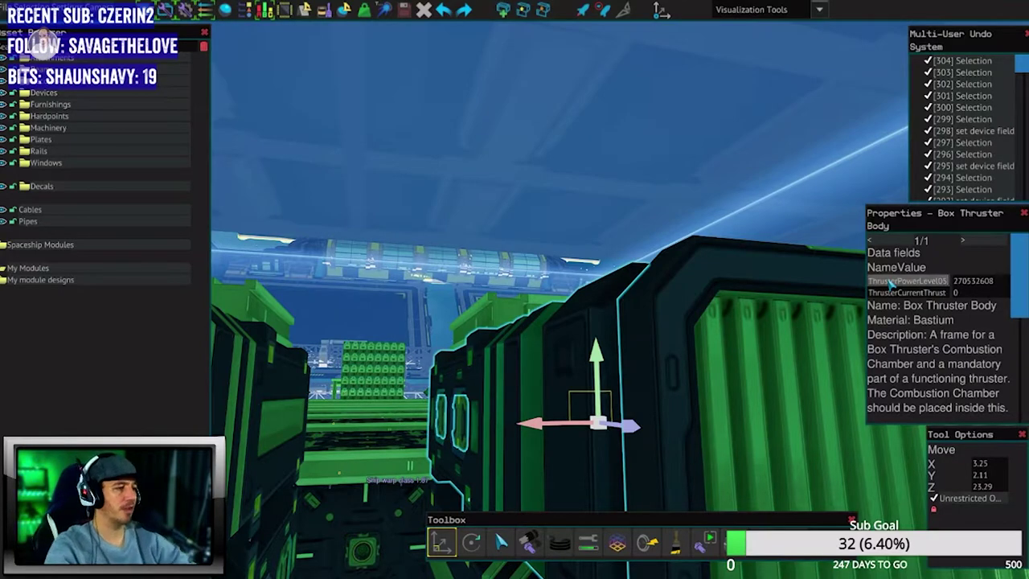
pyautogui.press('Return')
pyautogui.press('Escape')
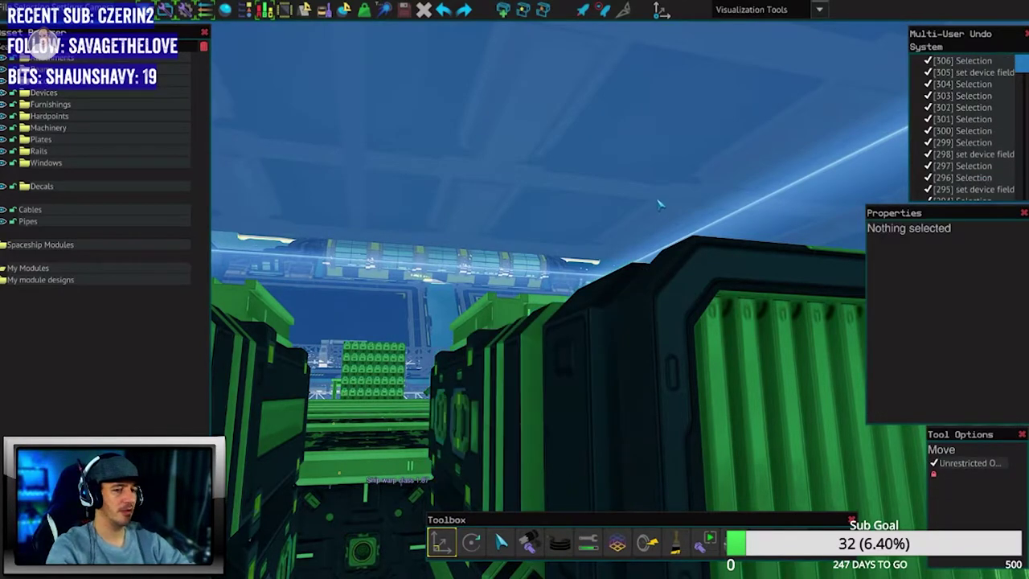
# Update the power-level fields of two more box thruster bodies.
pyautogui.press('w')
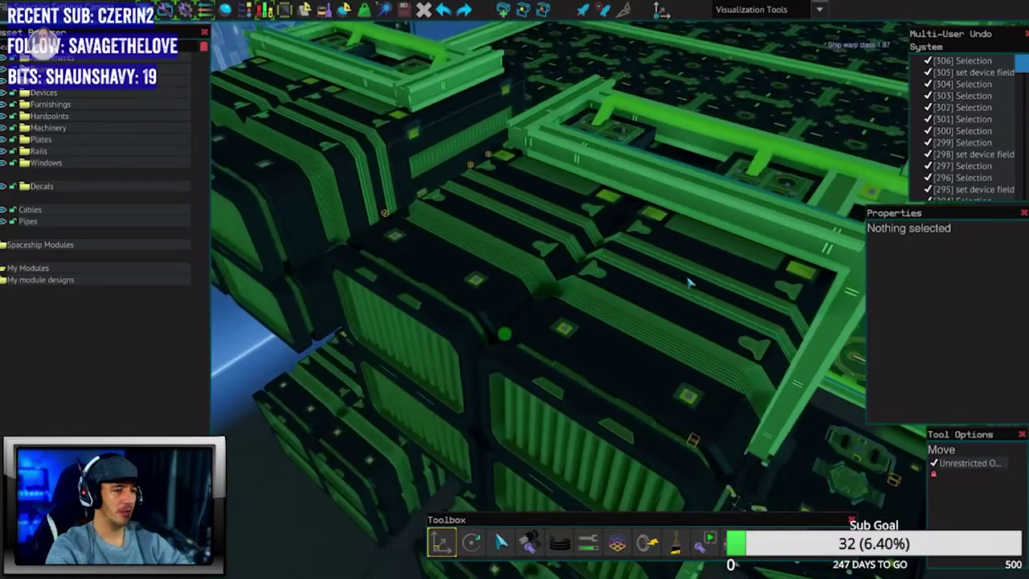
pyautogui.click(692, 289)
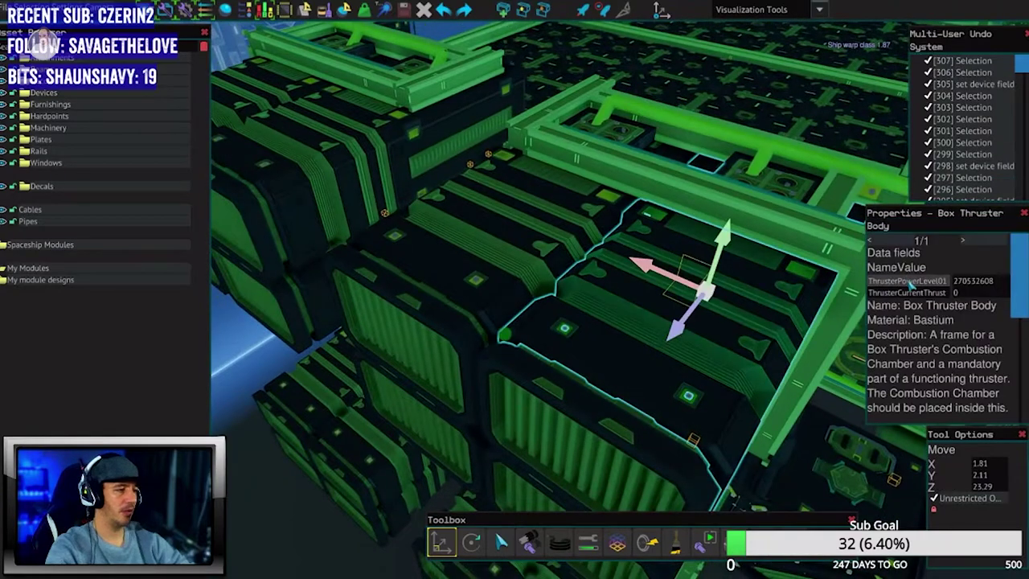
pyautogui.write('5')
pyautogui.press('Return')
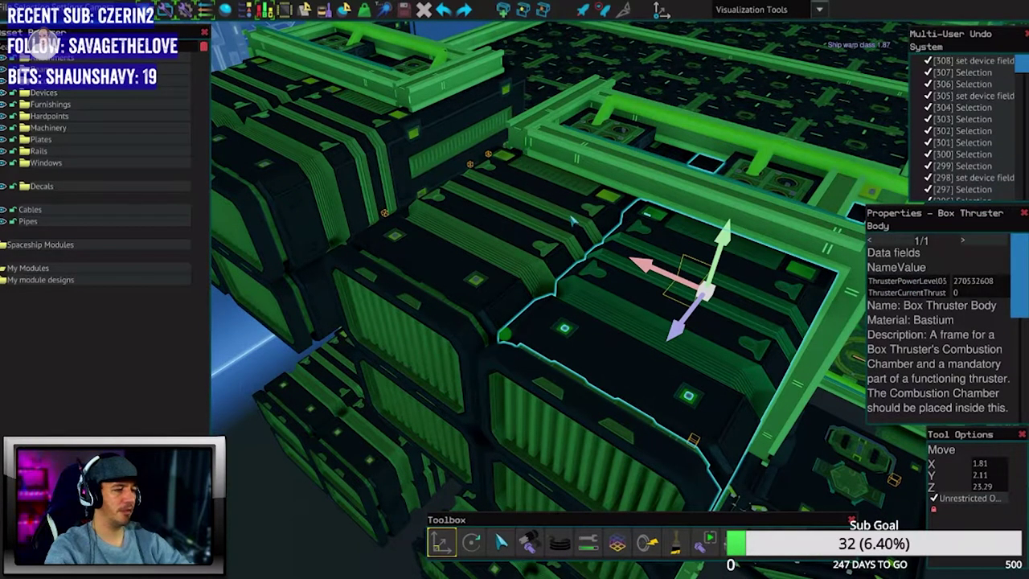
pyautogui.press('w')
pyautogui.click(521, 155)
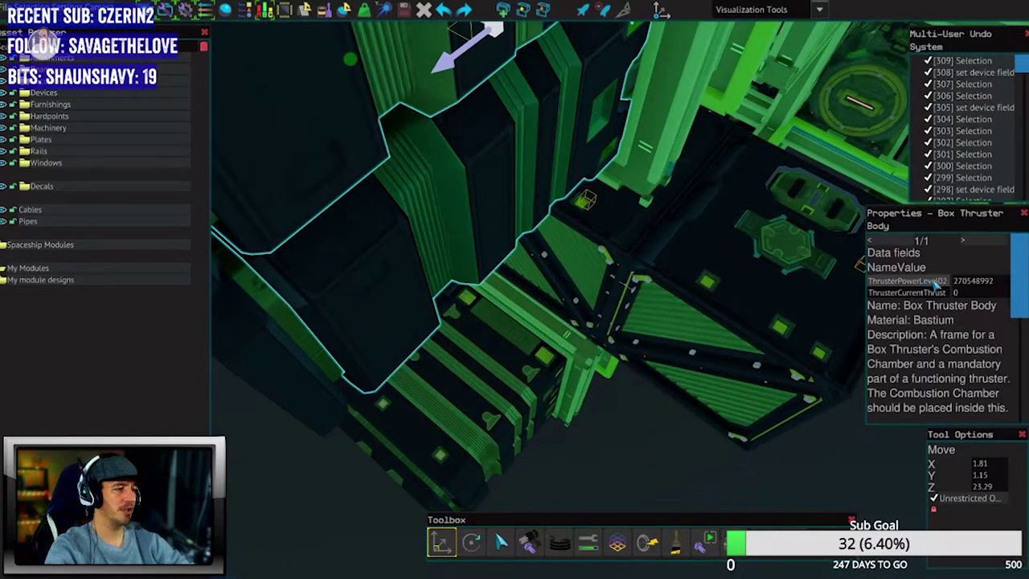
pyautogui.click(936, 280)
pyautogui.press('BackSpace')
pyautogui.write('5')
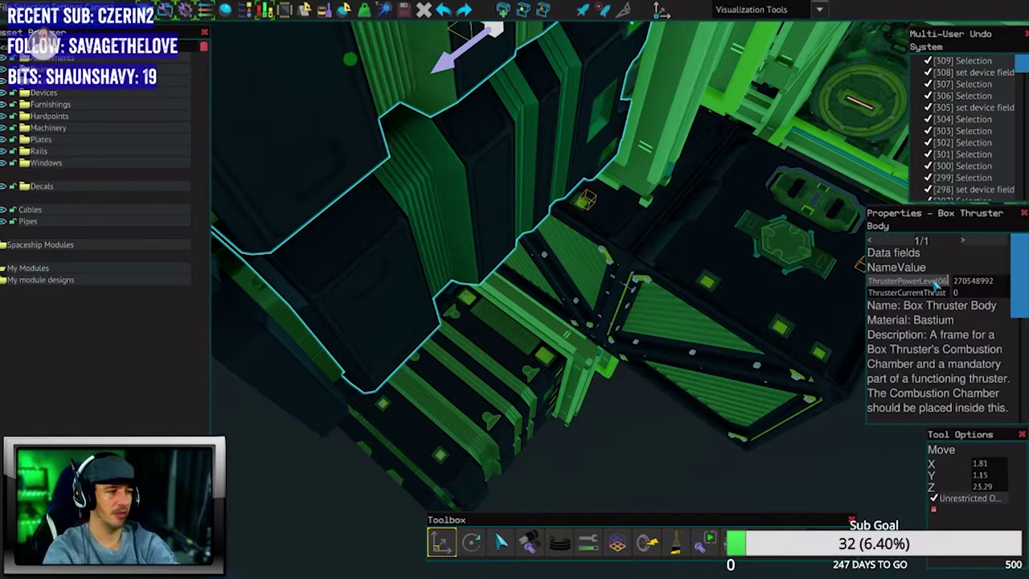
pyautogui.press('Return')
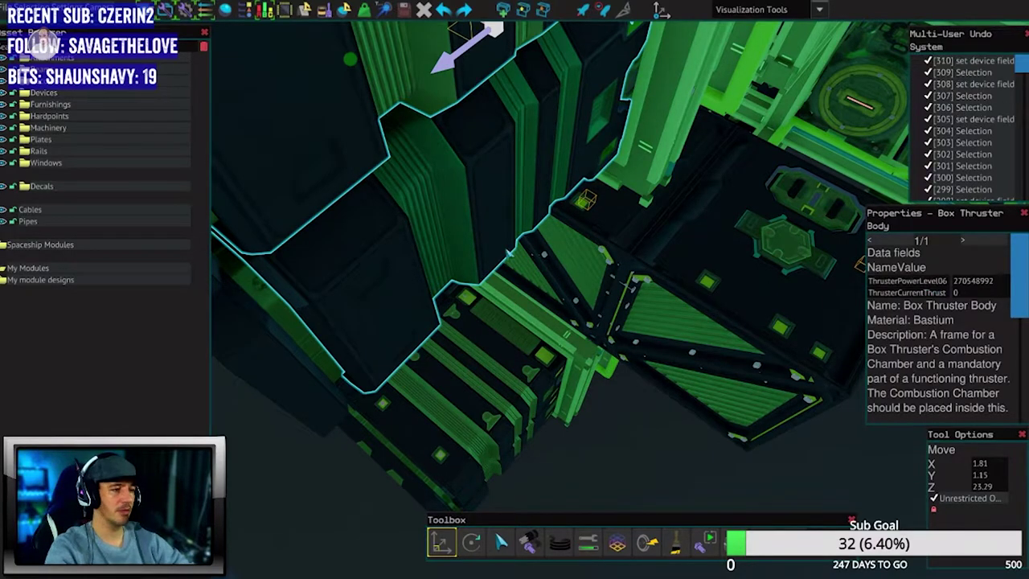
pyautogui.press('Escape')
# Set another box thruster body's field to ThrusterPowerLevel06.
pyautogui.press('w')
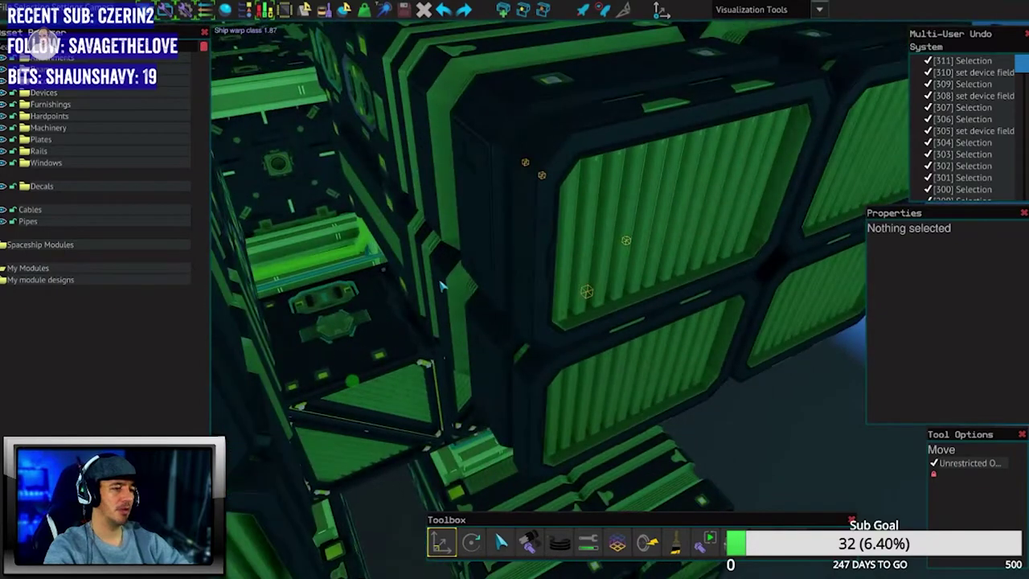
pyautogui.click(447, 288)
pyautogui.press('BackSpace')
pyautogui.write('6')
pyautogui.press('Return')
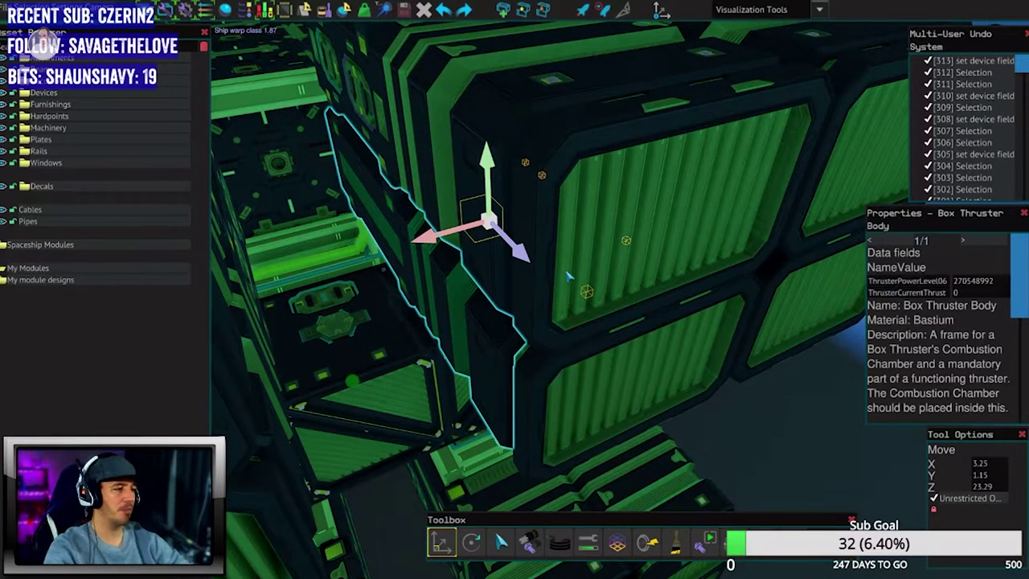
pyautogui.press('w')
pyautogui.press('w')
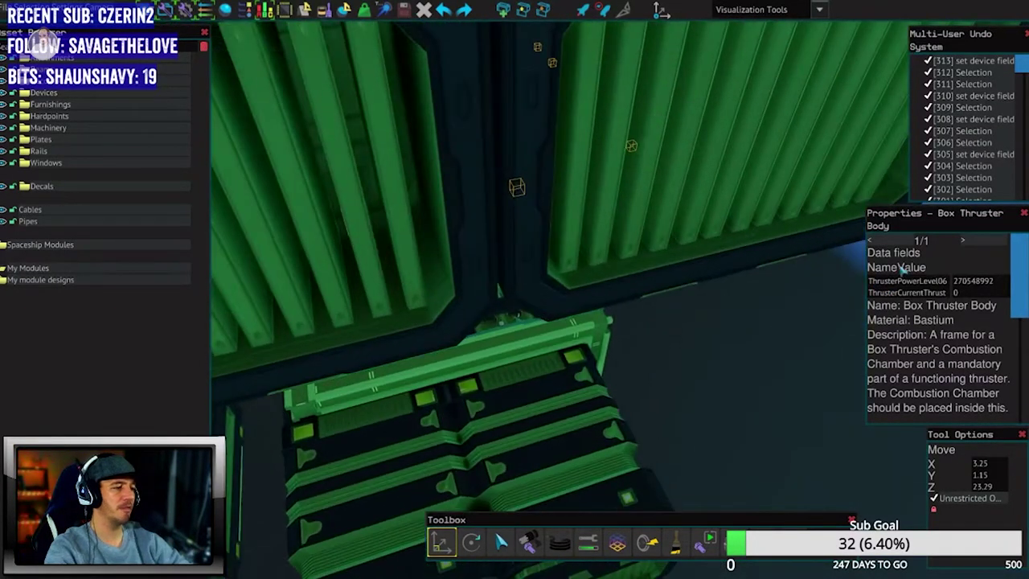
pyautogui.press('w')
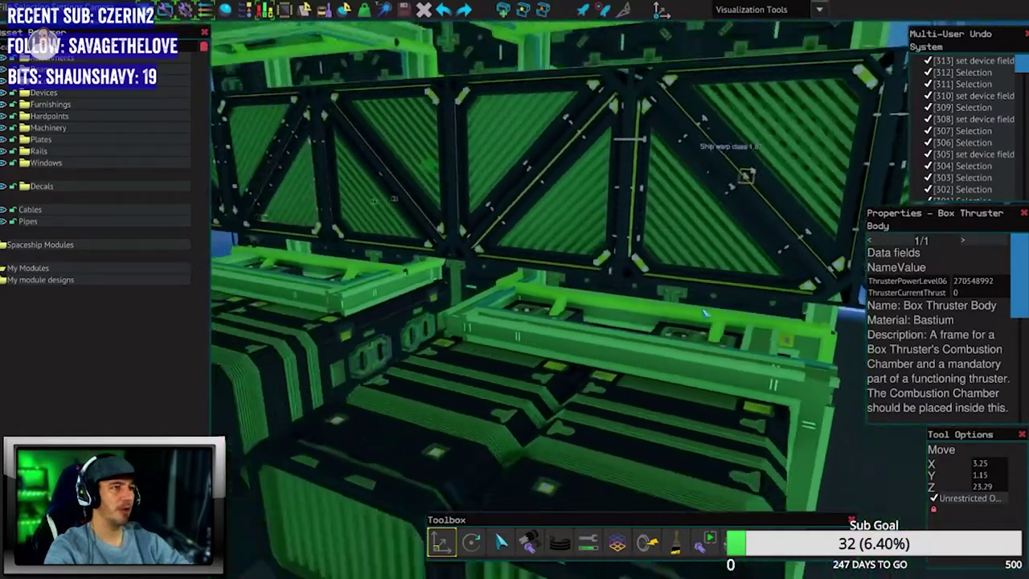
pyautogui.press('w')
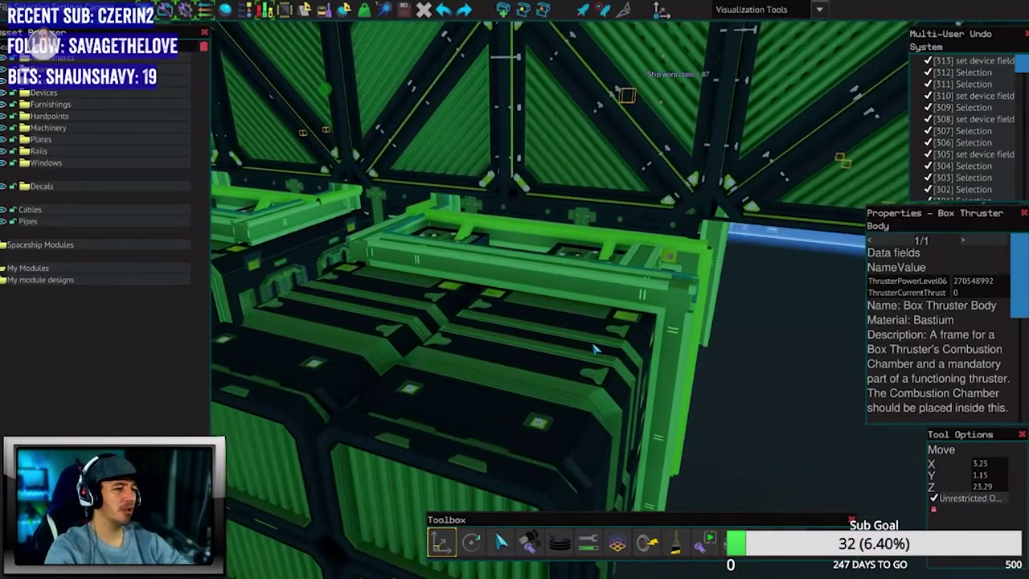
# Rename a top box thruster body's field to ThrusterPowerLevel07.
pyautogui.click(531, 342)
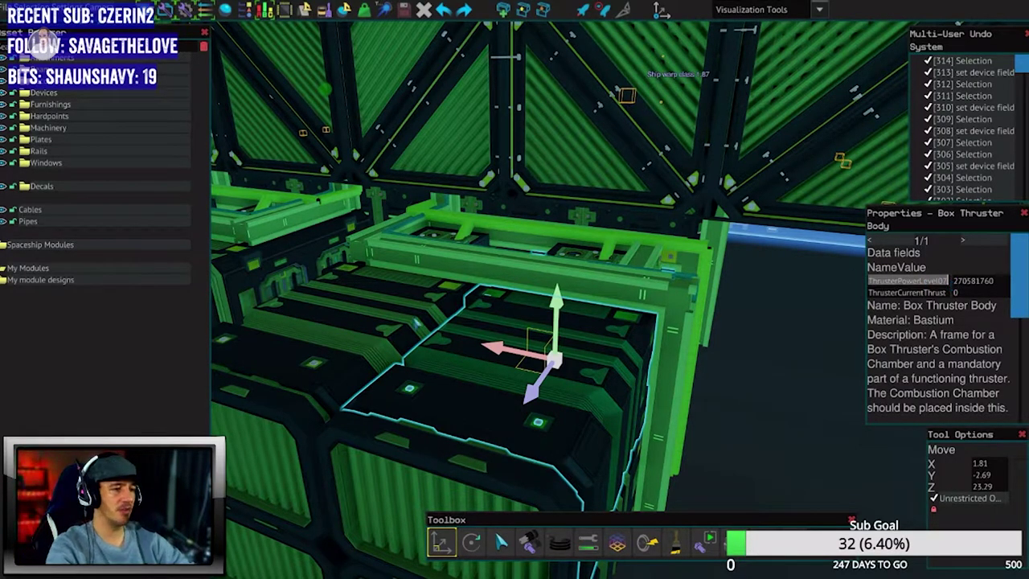
pyautogui.click(388, 344)
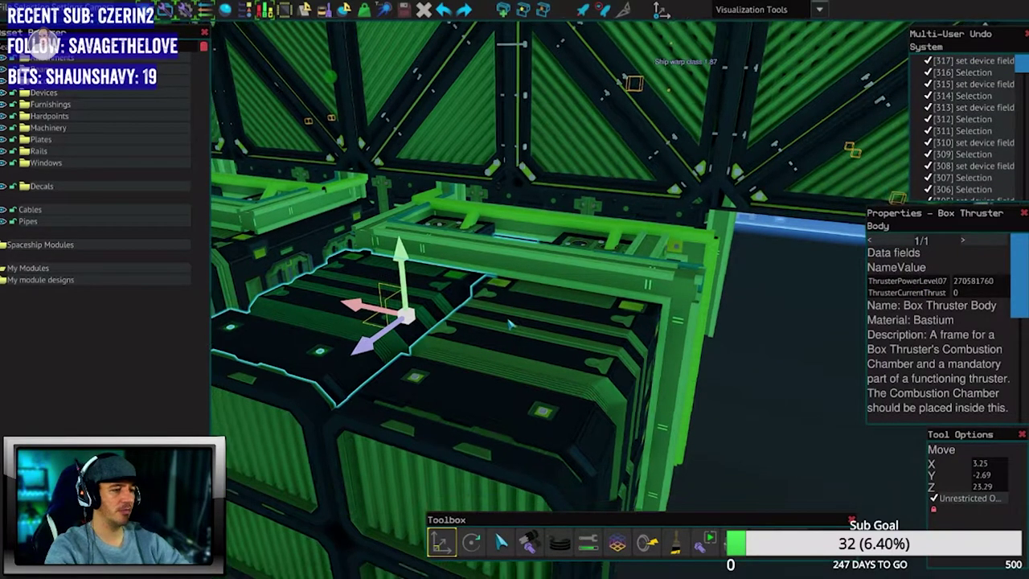
pyautogui.moveTo(505, 318); pyautogui.dragTo(515, 313)
pyautogui.click(643, 173)
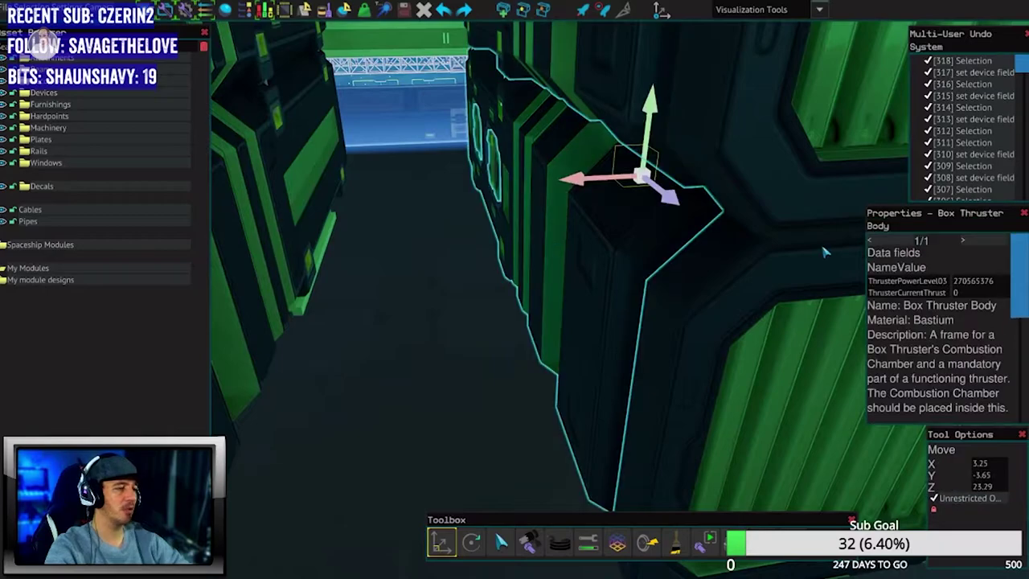
pyautogui.click(925, 281)
pyautogui.press('BackSpace')
pyautogui.write('7')
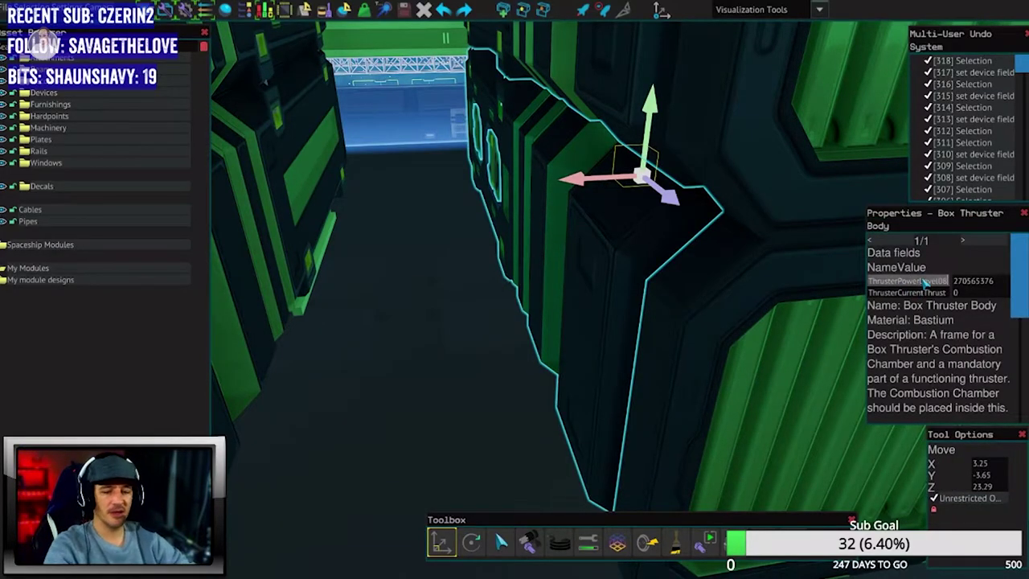
pyautogui.press('Return')
# Commit one more thruster body's field change and pull back to the whole ship.
pyautogui.click(547, 313)
pyautogui.moveTo(547, 314); pyautogui.dragTo(549, 312)
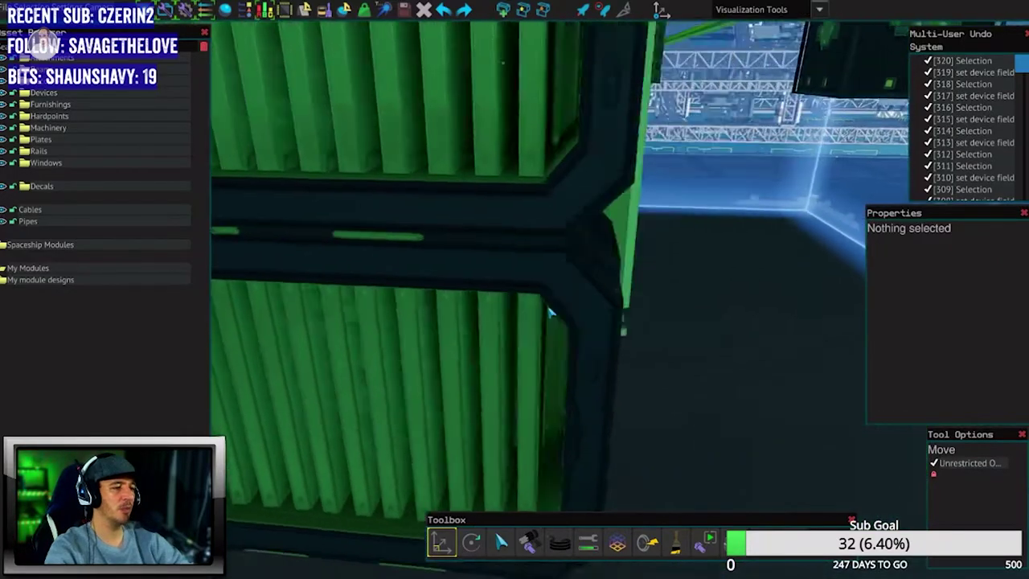
pyautogui.click(550, 312)
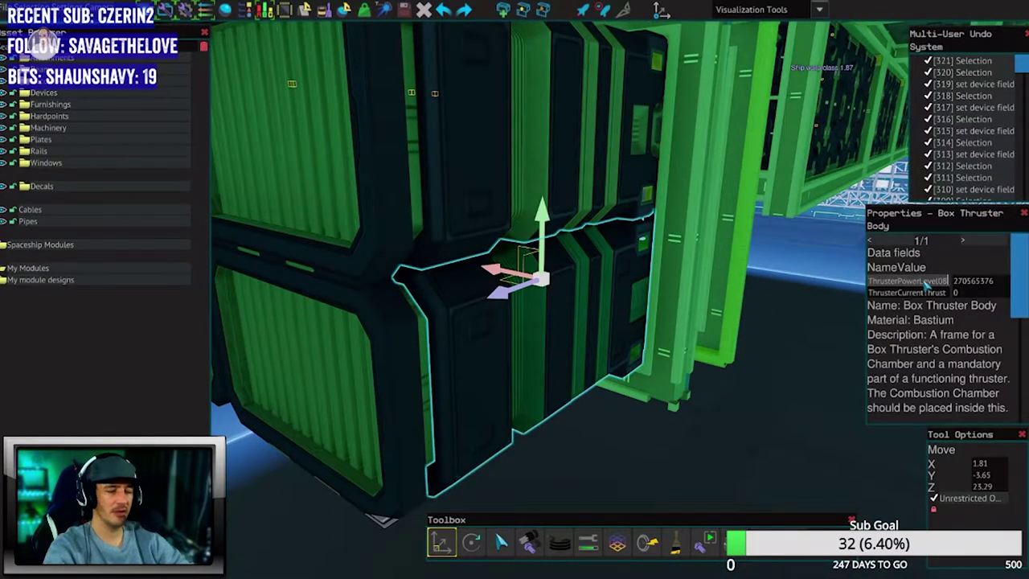
pyautogui.press('Return')
pyautogui.moveTo(802, 303)
pyautogui.mouseDown()
pyautogui.moveTo(658, 447)
pyautogui.moveTo(432, 229)
pyautogui.mouseUp()
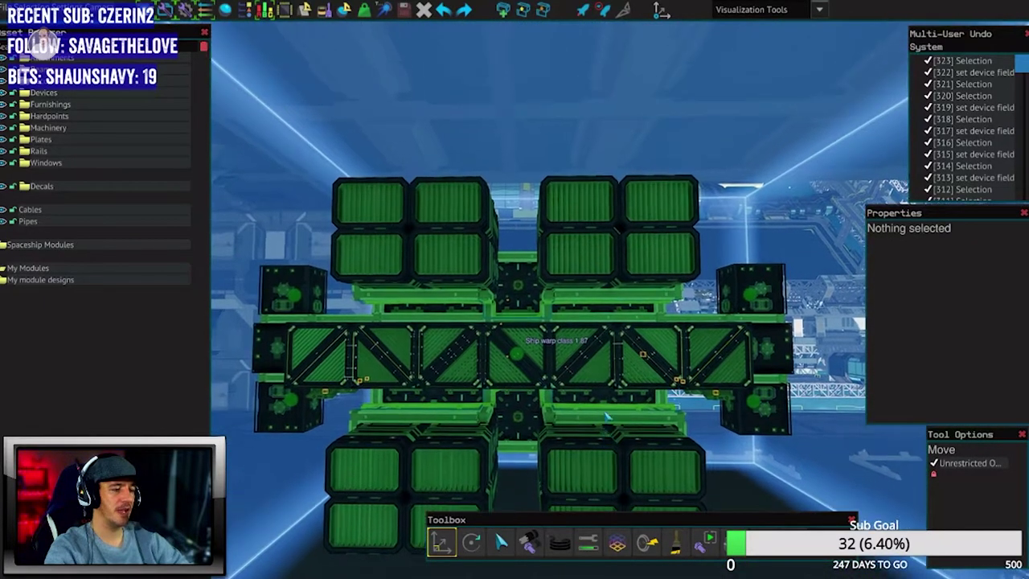
# Renumber two triangle thruster bases, the second to ThrusterPowerLevel09.
pyautogui.moveTo(608, 357)
pyautogui.mouseDown()
pyautogui.moveTo(605, 414)
pyautogui.moveTo(531, 322)
pyautogui.mouseUp()
pyautogui.click(534, 299)
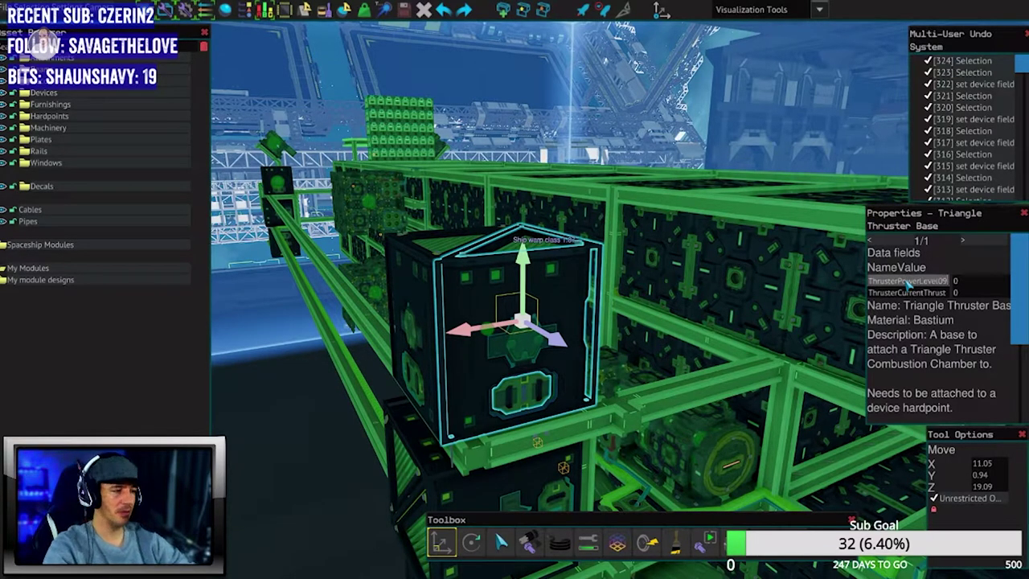
pyautogui.press('Return')
pyautogui.click(415, 274)
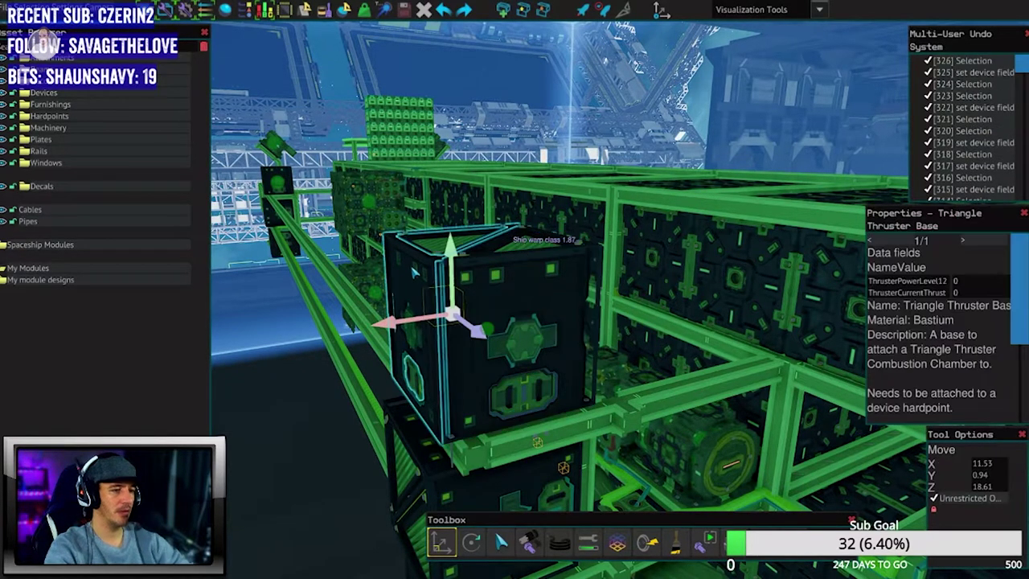
pyautogui.click(922, 279)
pyautogui.press('BackSpace')
pyautogui.press('BackSpace')
pyautogui.write('09')
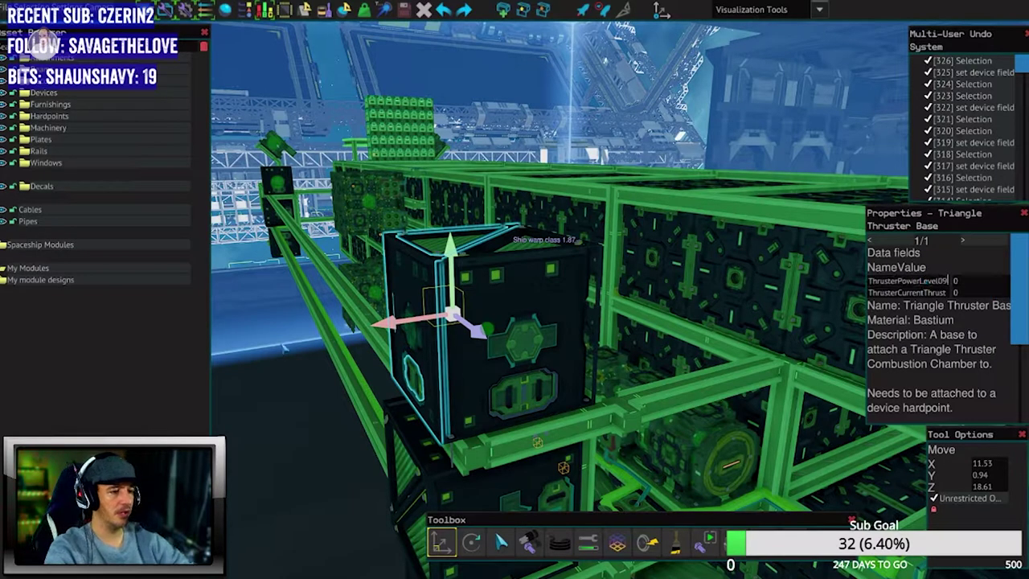
pyautogui.press('Return')
# Set the triangle thruster base below to ThrusterPowerLevel10.
pyautogui.click(498, 346)
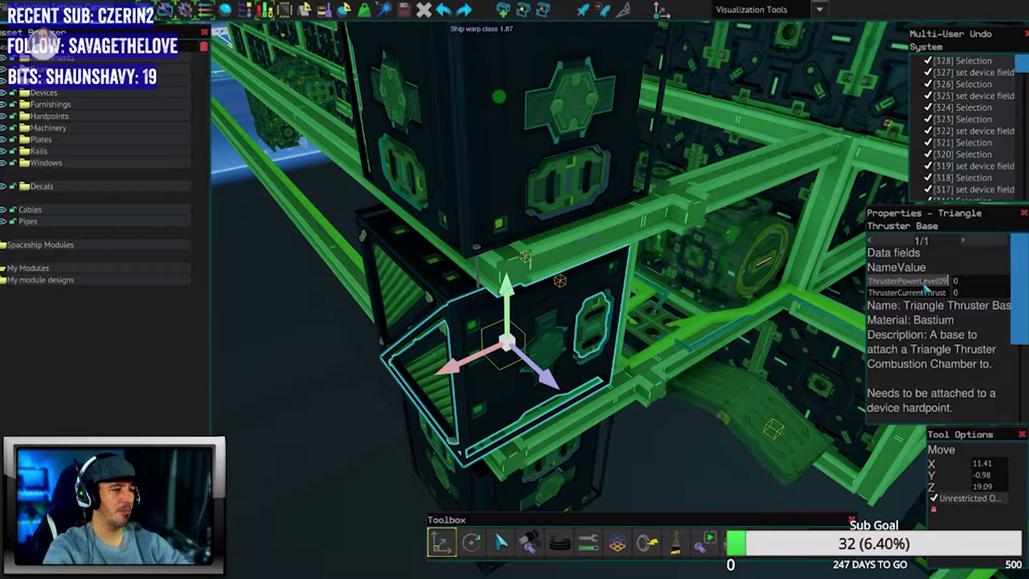
pyautogui.press('BackSpace')
pyautogui.write('1')
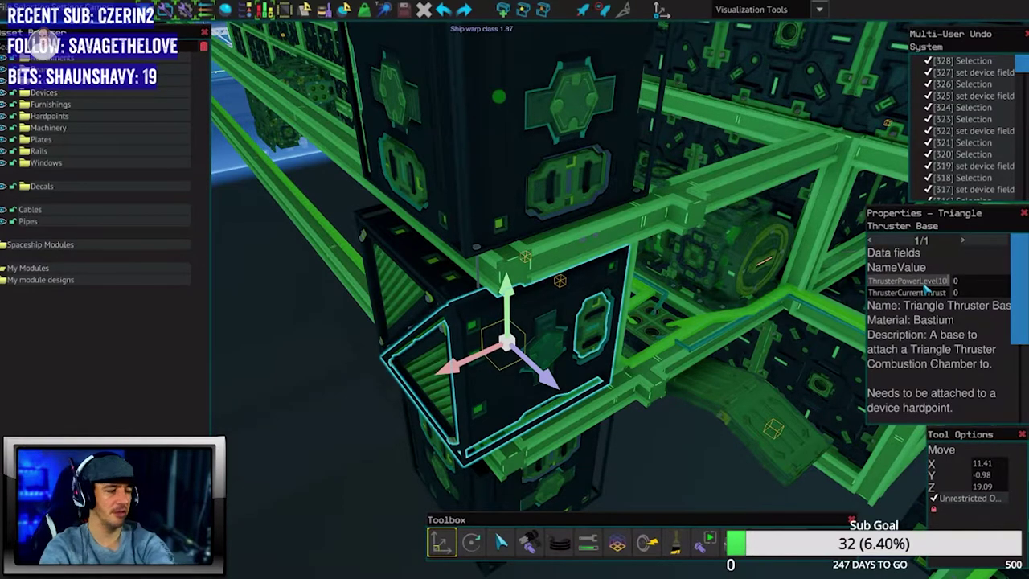
pyautogui.press('Return')
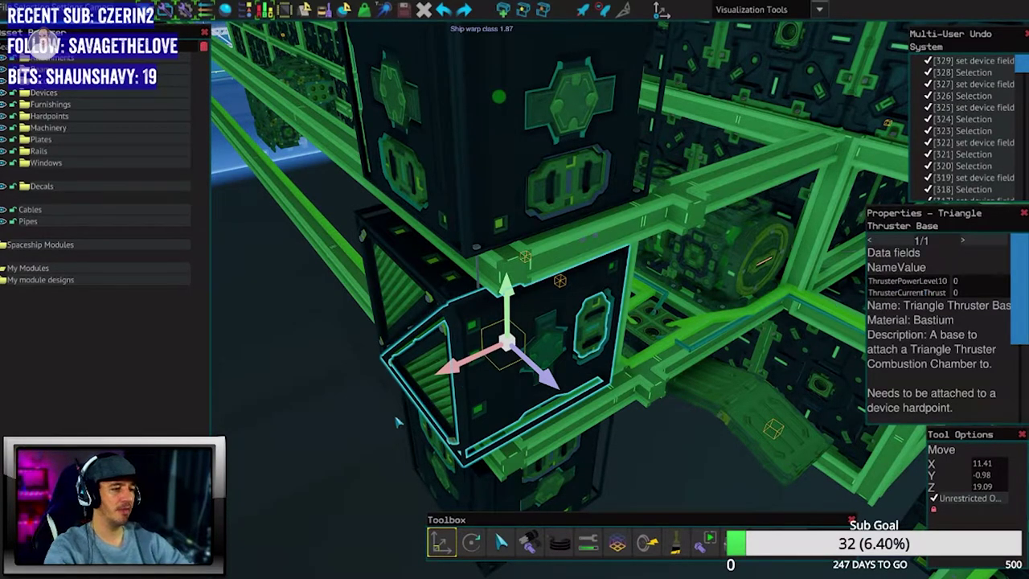
pyautogui.rightClick(562, 321)
pyautogui.click(908, 280)
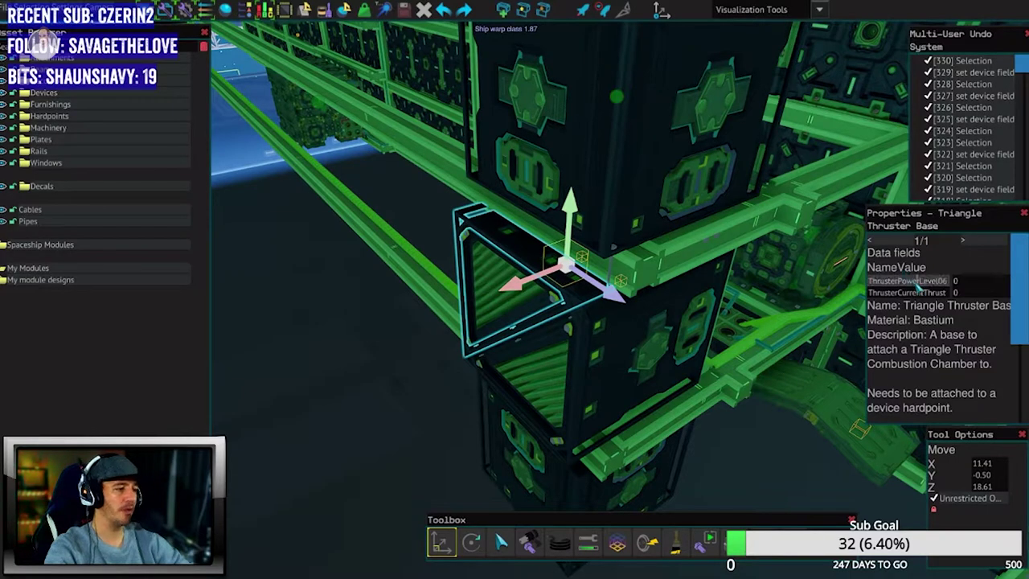
pyautogui.click(353, 412)
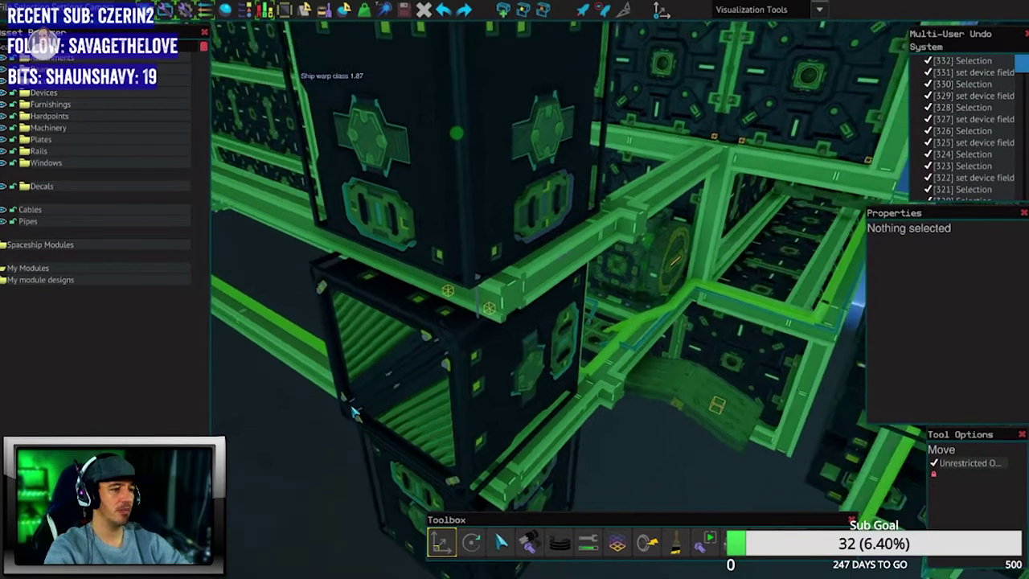
pyautogui.moveTo(353, 412); pyautogui.dragTo(616, 413)
pyautogui.moveTo(690, 372); pyautogui.dragTo(515, 321)
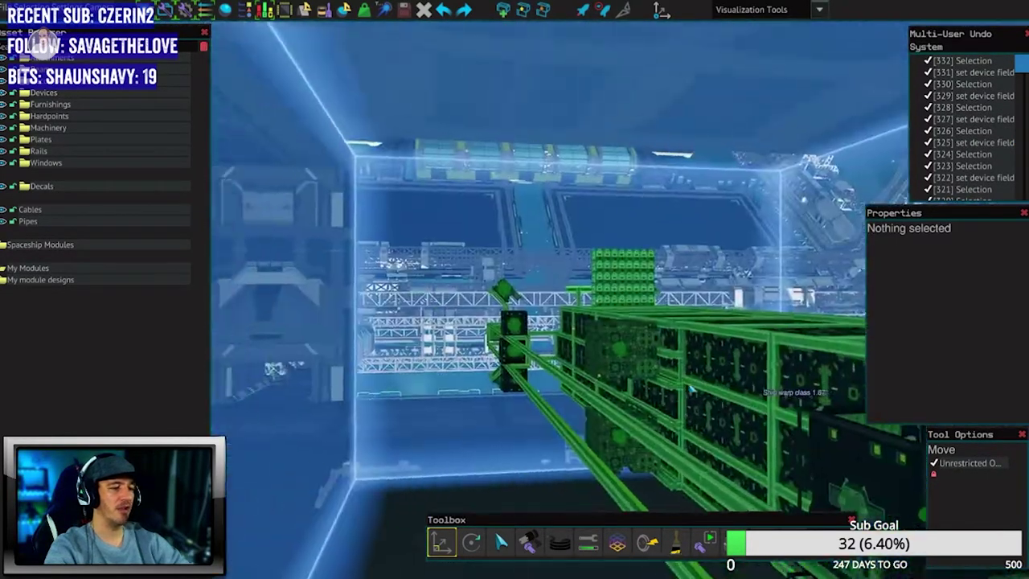
pyautogui.scroll(8, 563, 321)
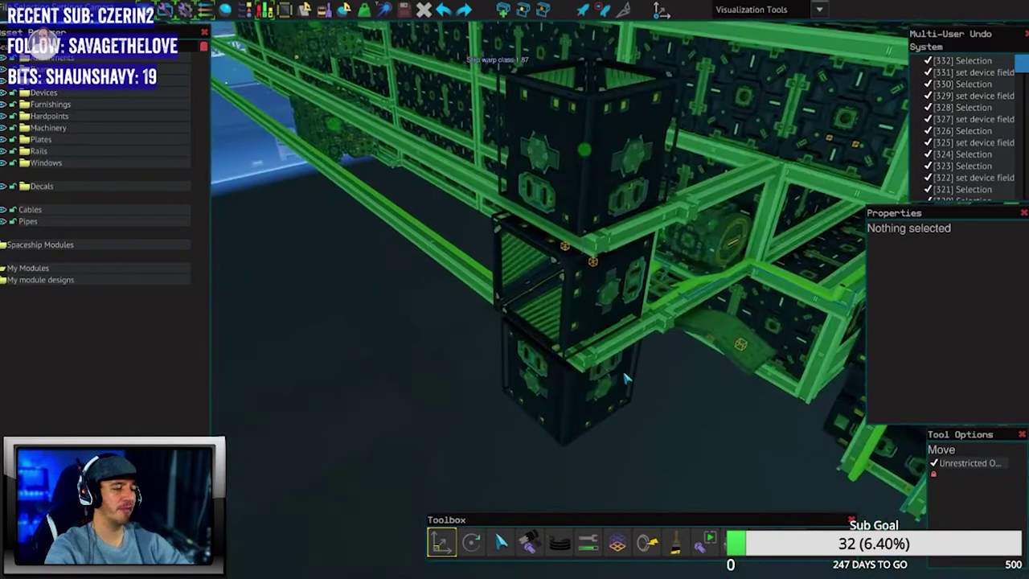
pyautogui.scroll(3, 563, 282)
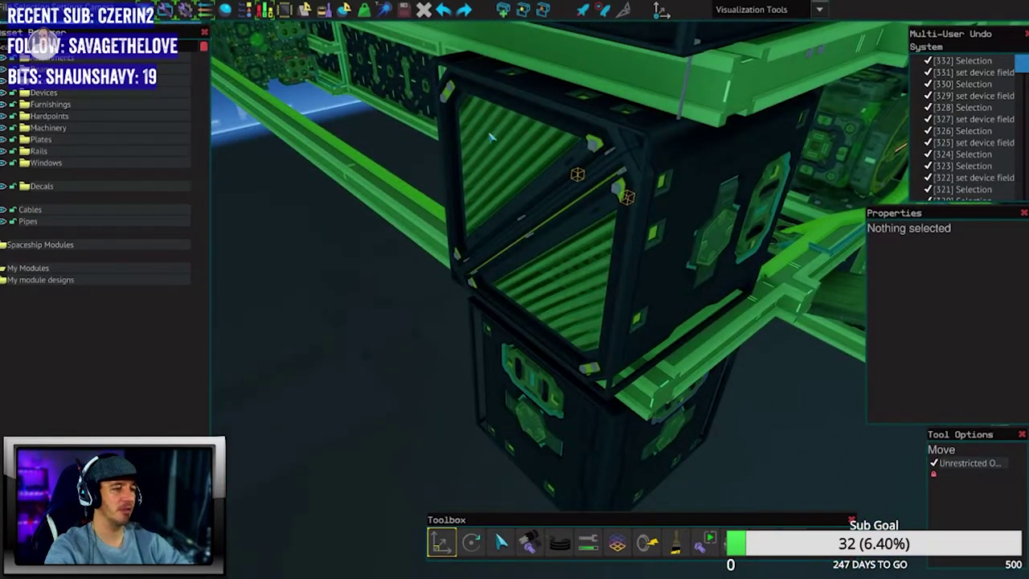
# Renumber the lower triangle thruster bases, continuing the levels up to 13.
pyautogui.click(512, 86)
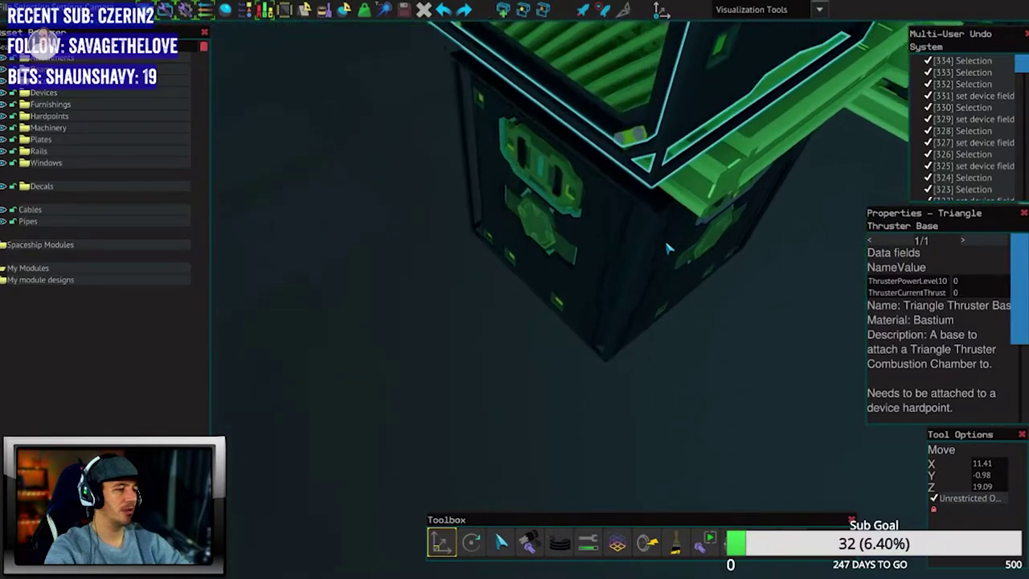
pyautogui.click(563, 201)
pyautogui.click(579, 226)
pyautogui.scroll(1, 806, 275)
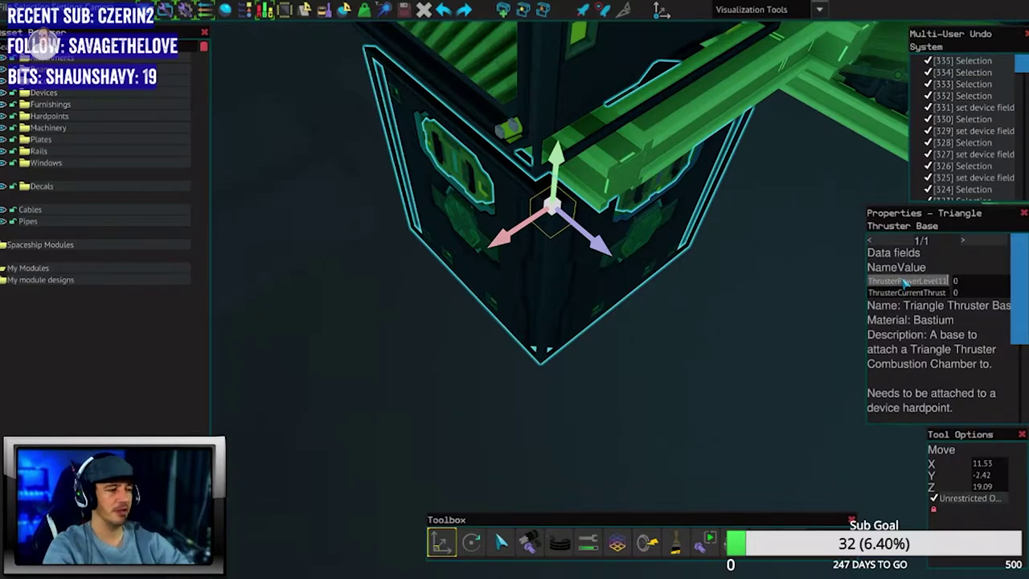
pyautogui.write('1')
pyautogui.press('Return')
pyautogui.click(587, 426)
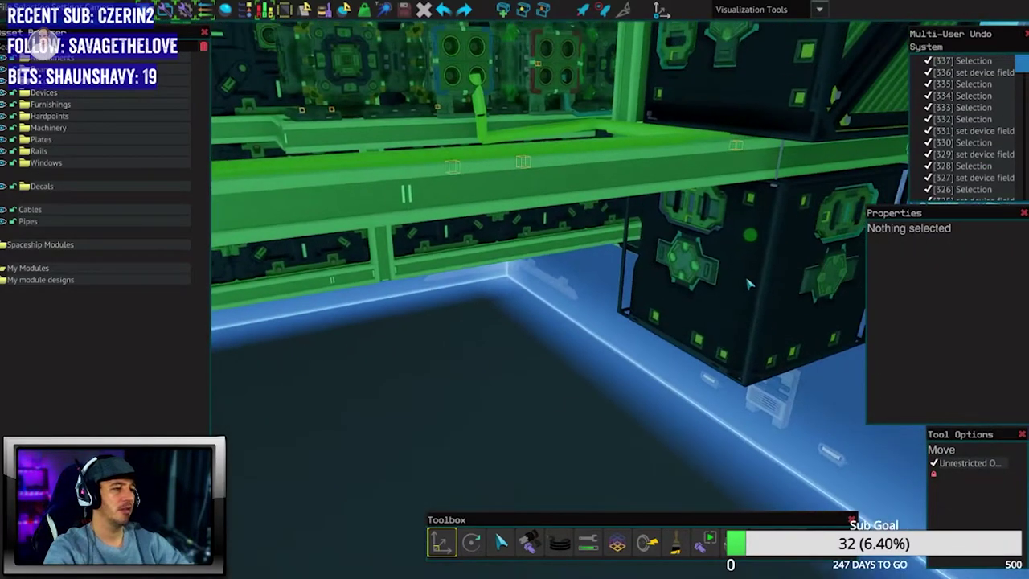
pyautogui.click(748, 282)
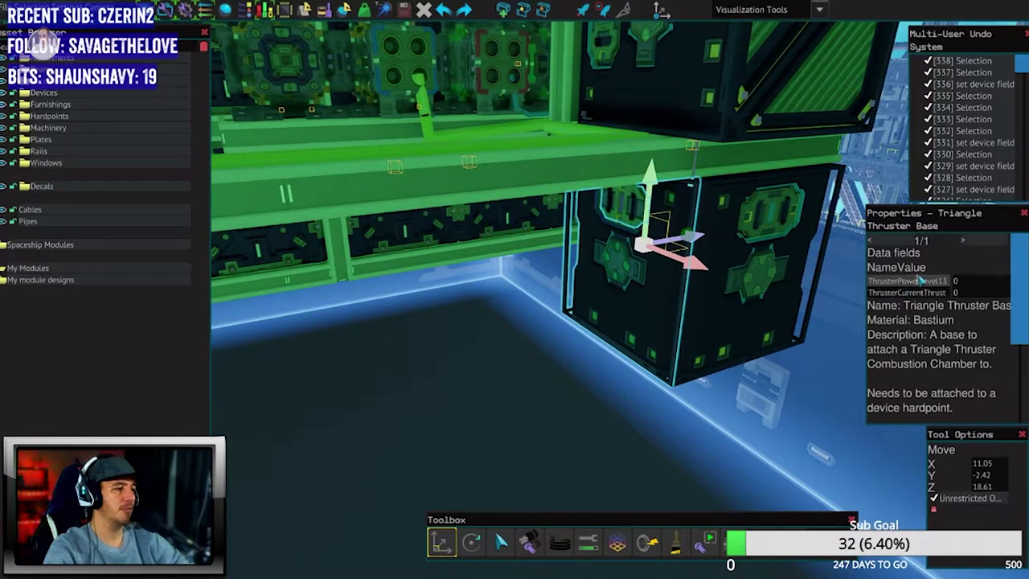
pyautogui.write('1')
pyautogui.press('Return')
pyautogui.click(522, 450)
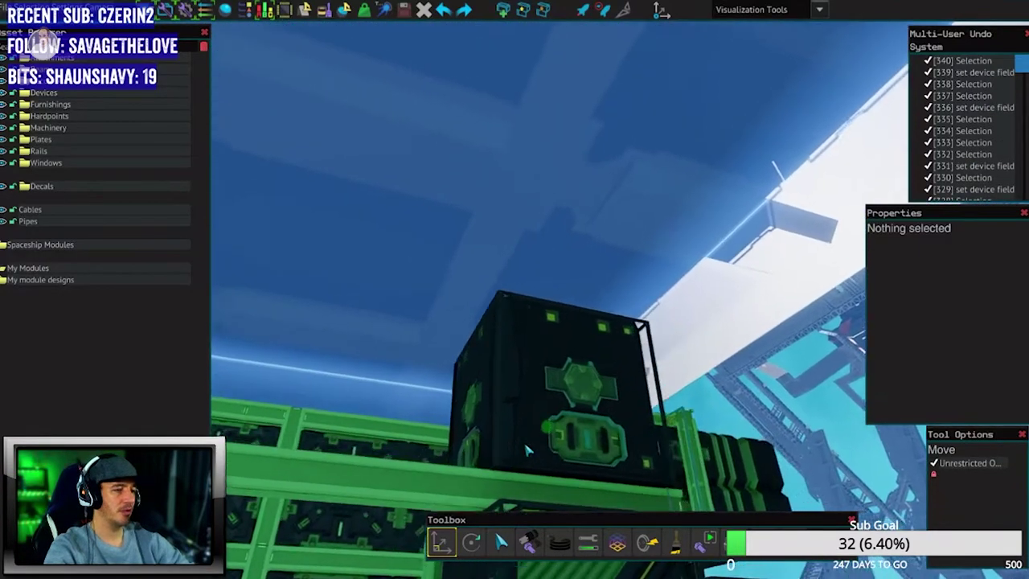
pyautogui.click(394, 442)
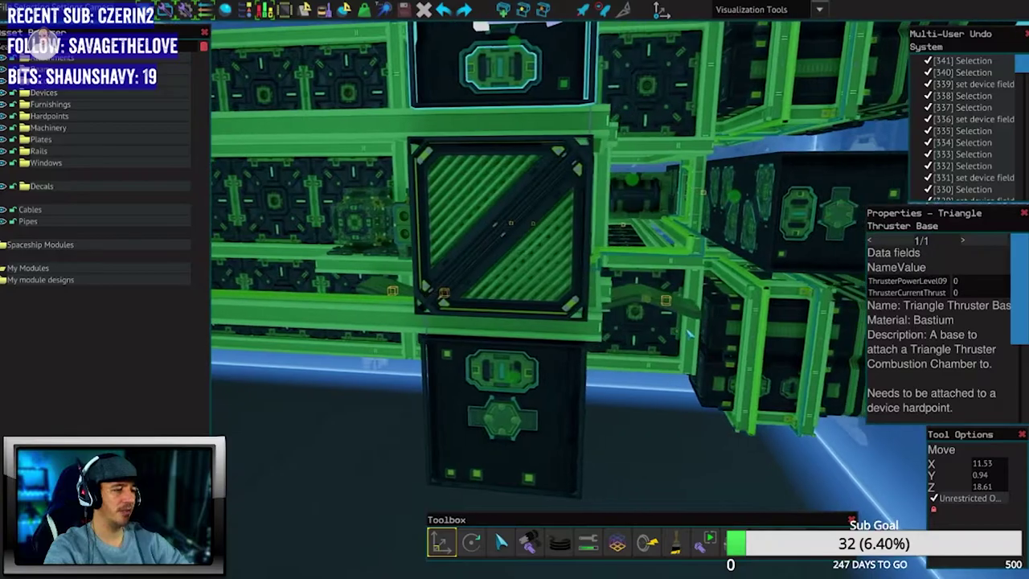
# Renumber the ThrusterPowerLevel fields on two more triangle thruster bases, including the edge one.
pyautogui.moveTo(515, 289); pyautogui.dragTo(563, 242)
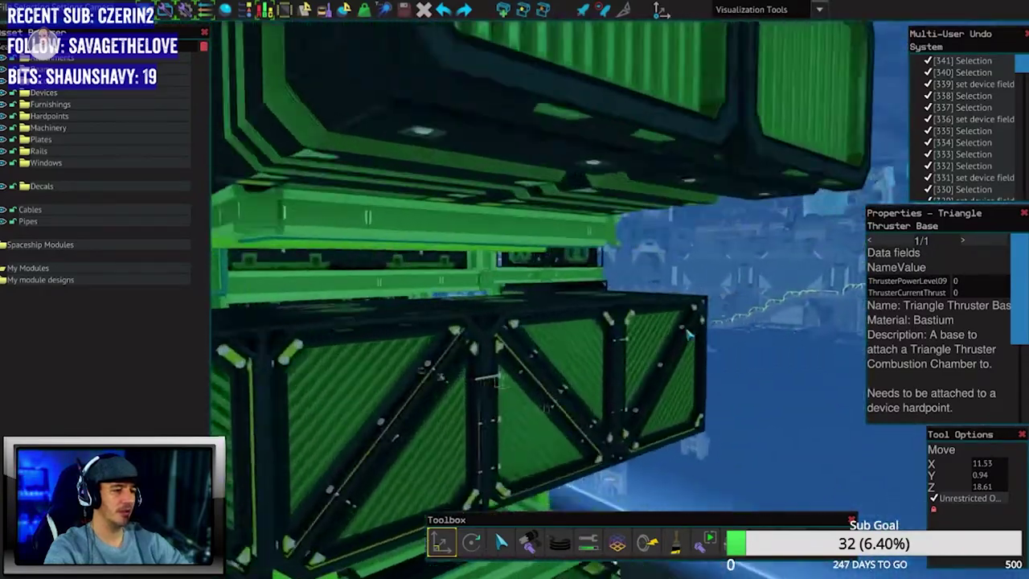
pyautogui.moveTo(515, 290); pyautogui.dragTo(514, 241)
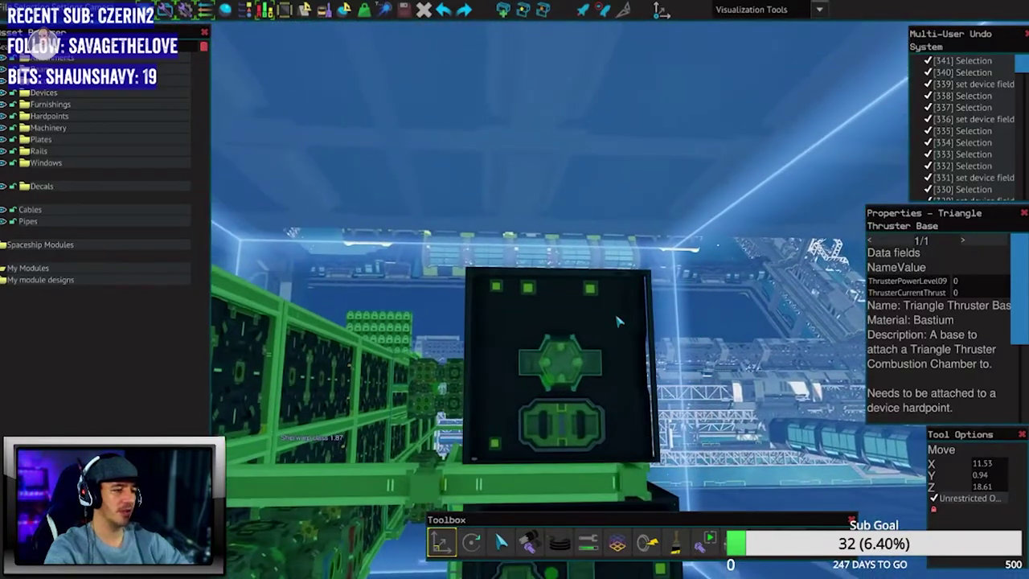
pyautogui.click(563, 362)
pyautogui.write('12')
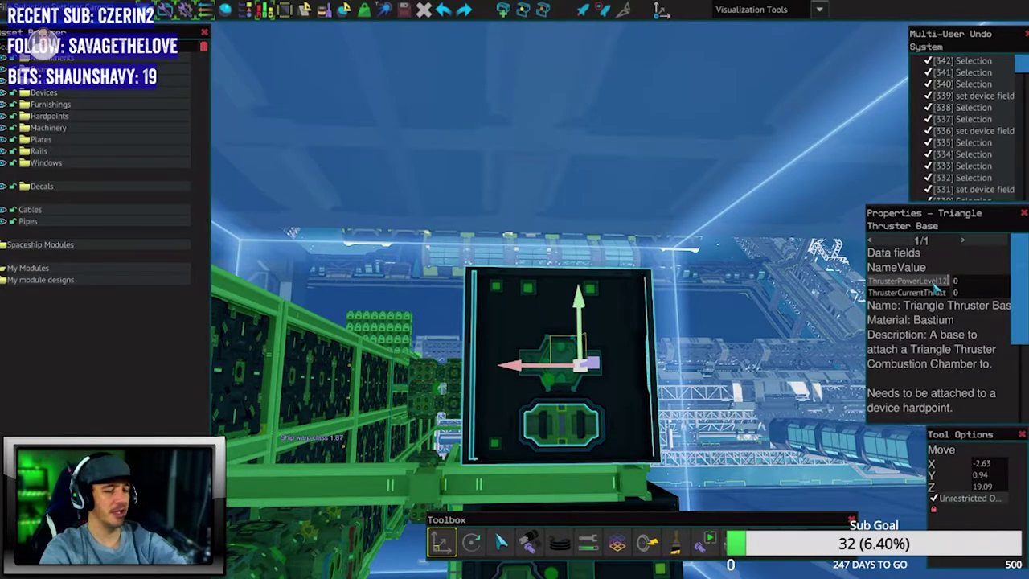
pyautogui.press('Return')
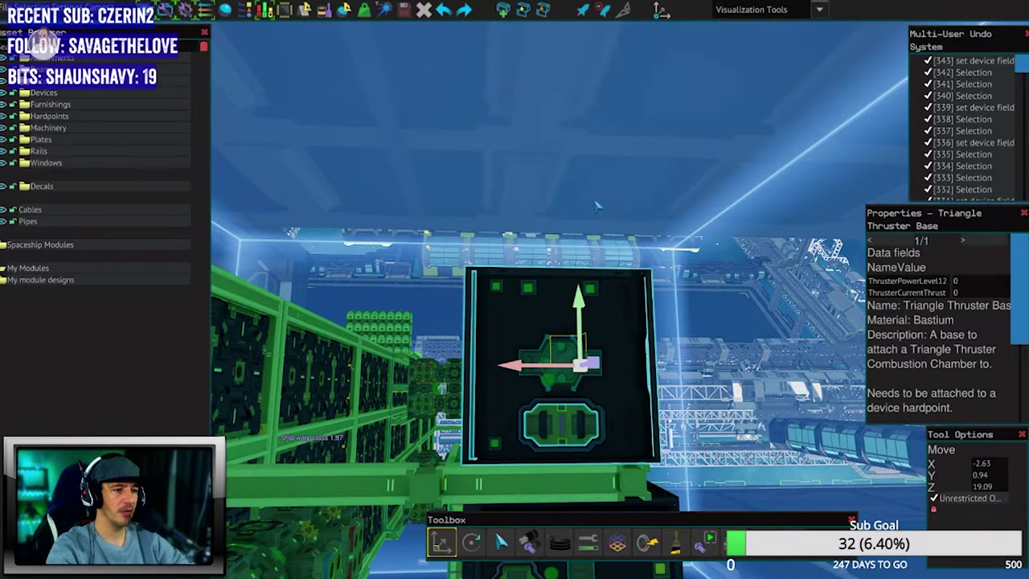
pyautogui.click(597, 206)
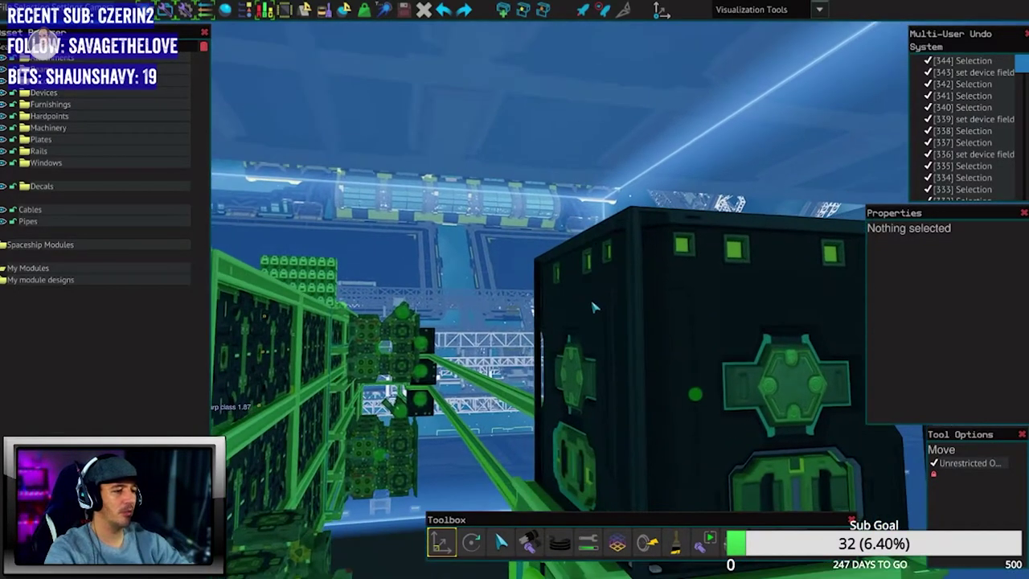
pyautogui.click(595, 311)
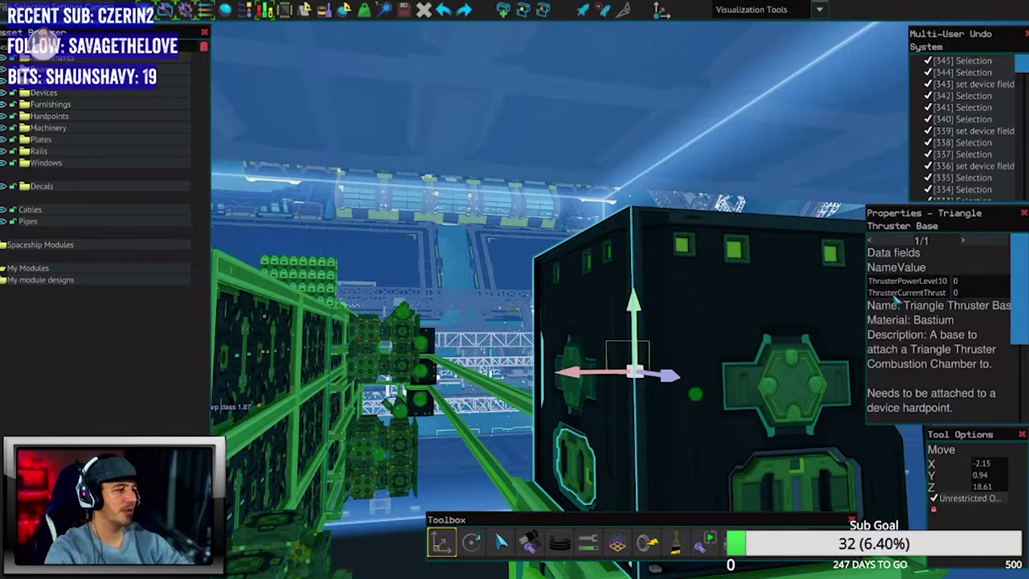
pyautogui.press('BackSpace')
pyautogui.write('2')
pyautogui.press('Return')
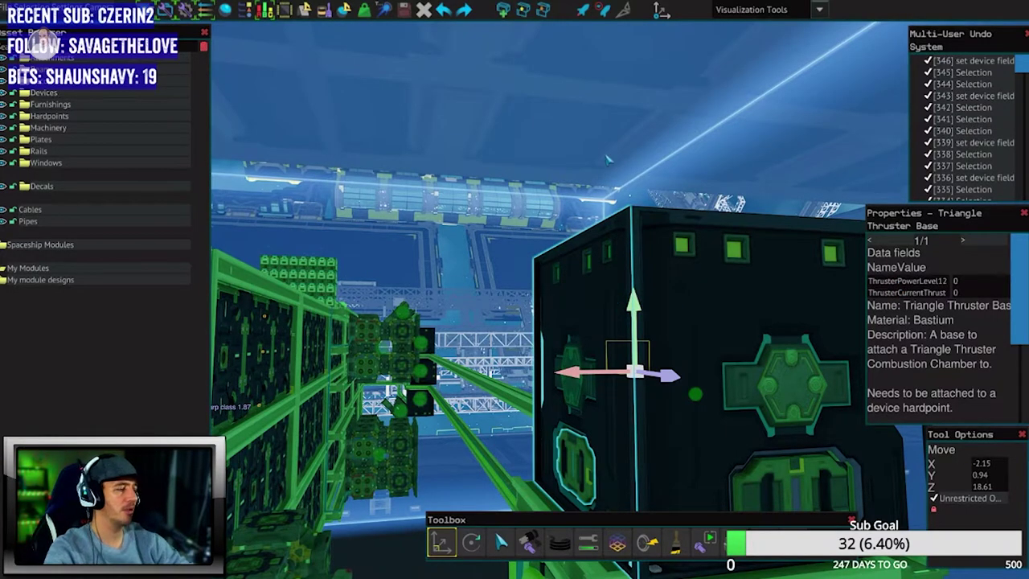
pyautogui.click(608, 159)
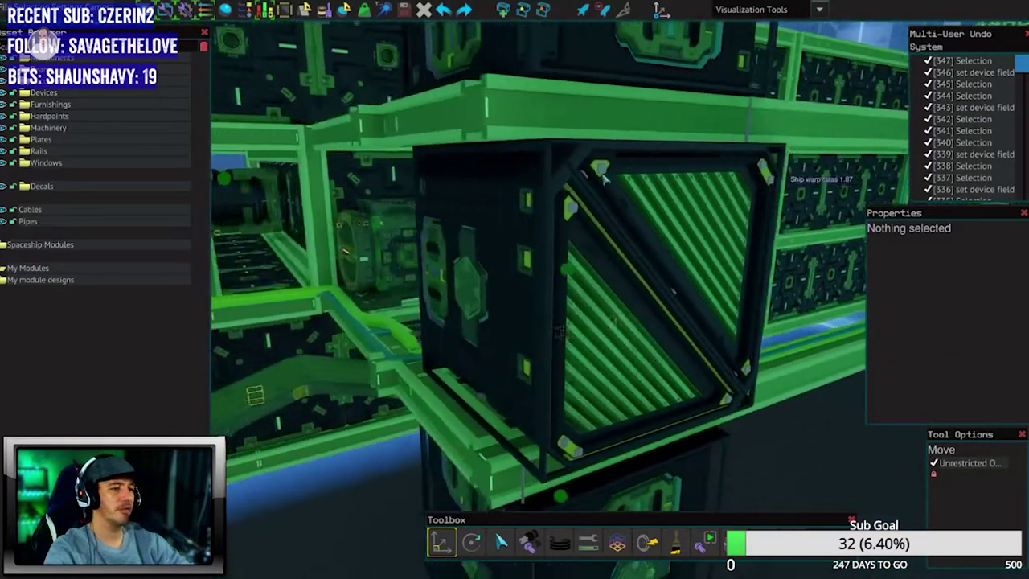
# Renumber the power-level fields on the striped thruster bases, including ThrusterPowerLevel13, and the base below.
pyautogui.click(545, 265)
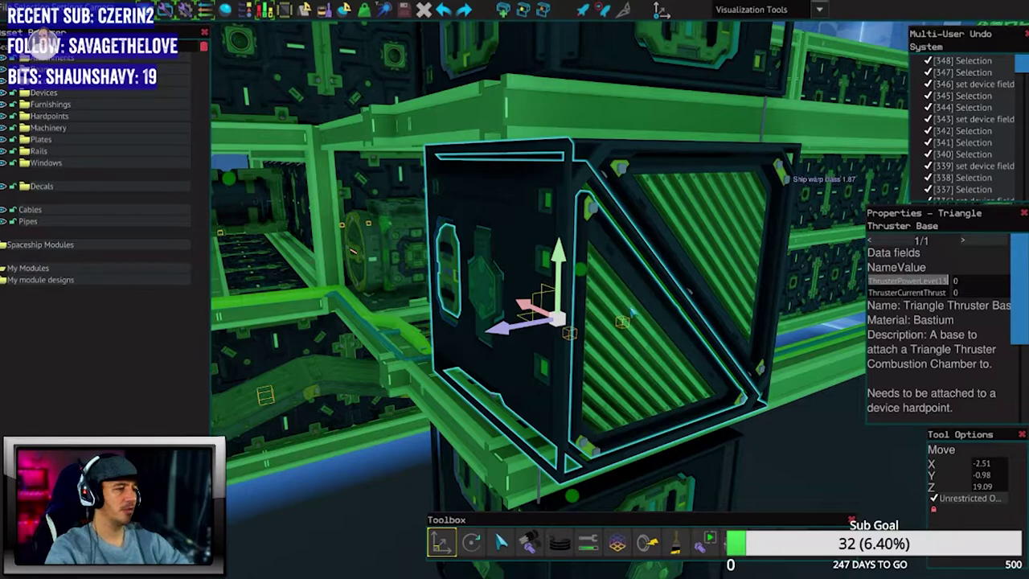
pyautogui.press('Return')
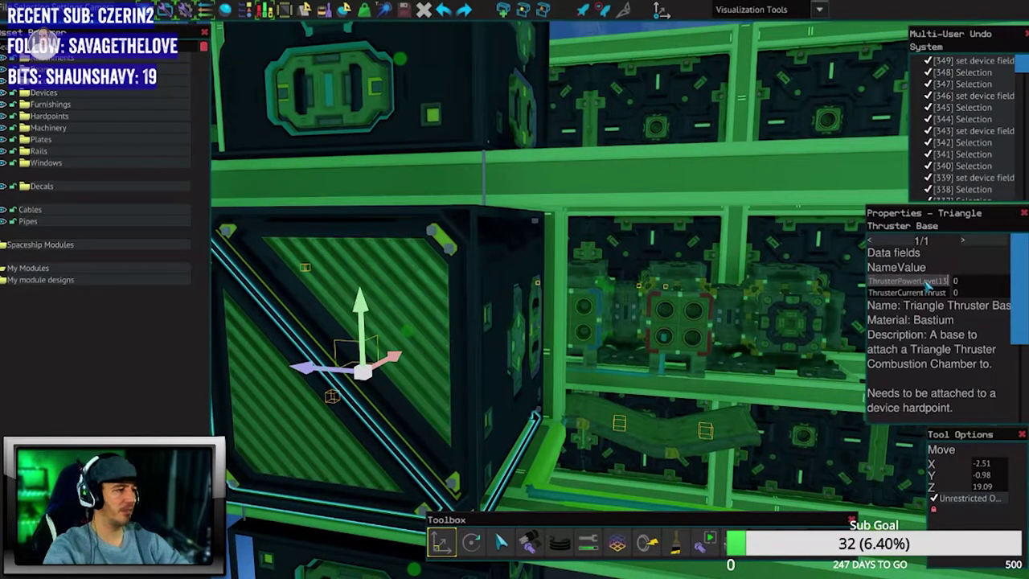
pyautogui.click(405, 304)
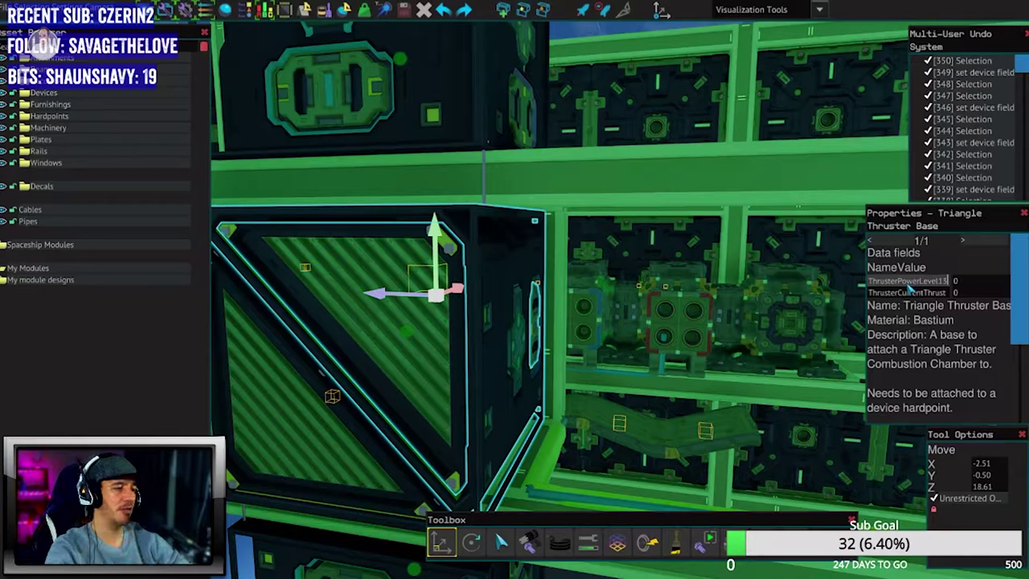
pyautogui.press('Return')
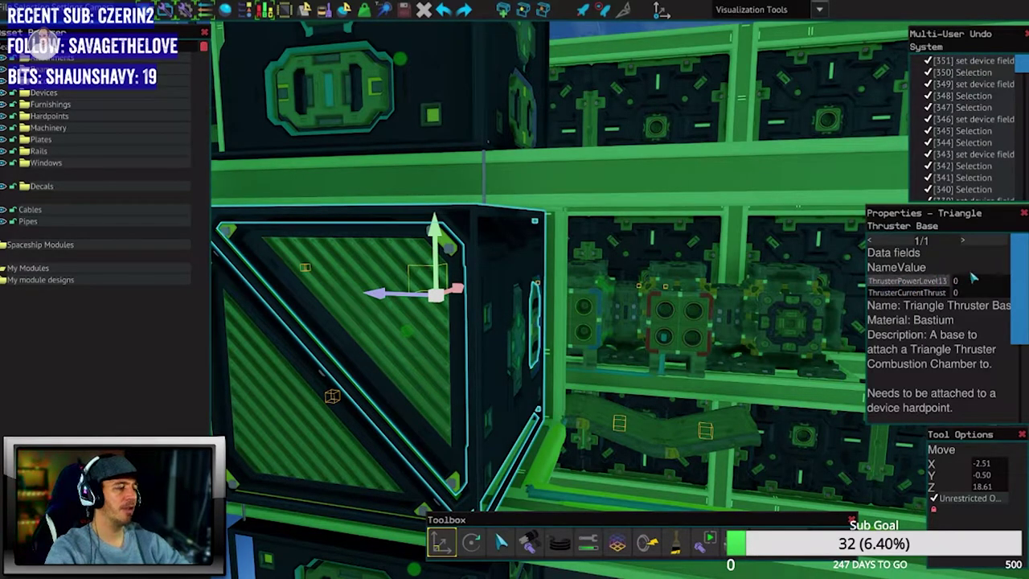
pyautogui.moveTo(515, 290); pyautogui.dragTo(611, 336)
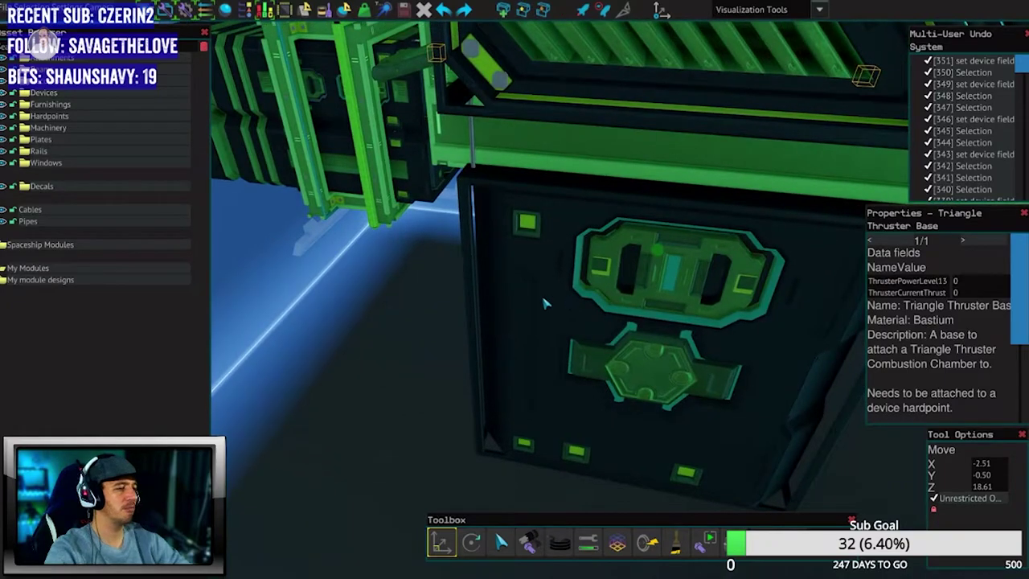
pyautogui.click(676, 273)
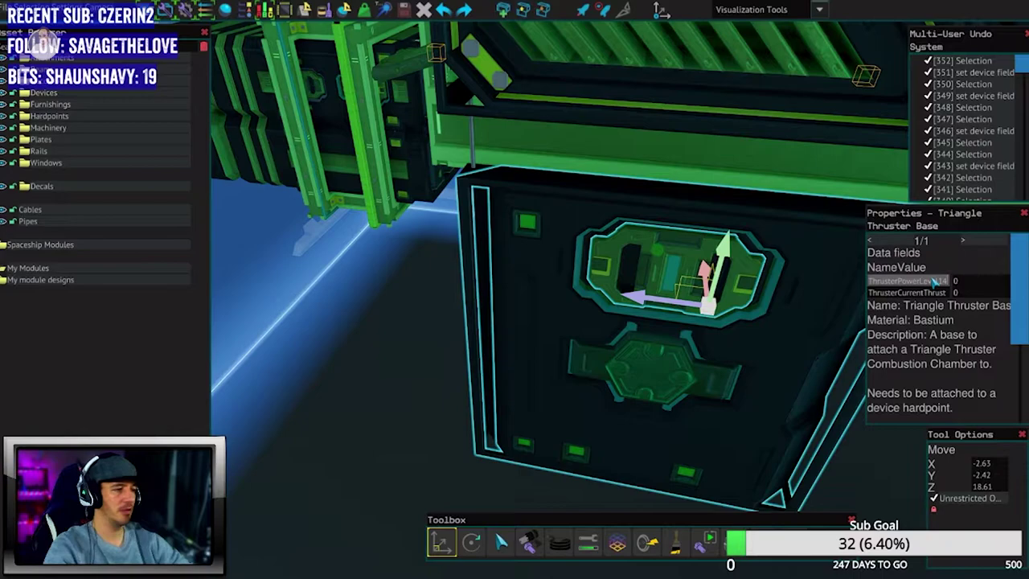
pyautogui.click(939, 281)
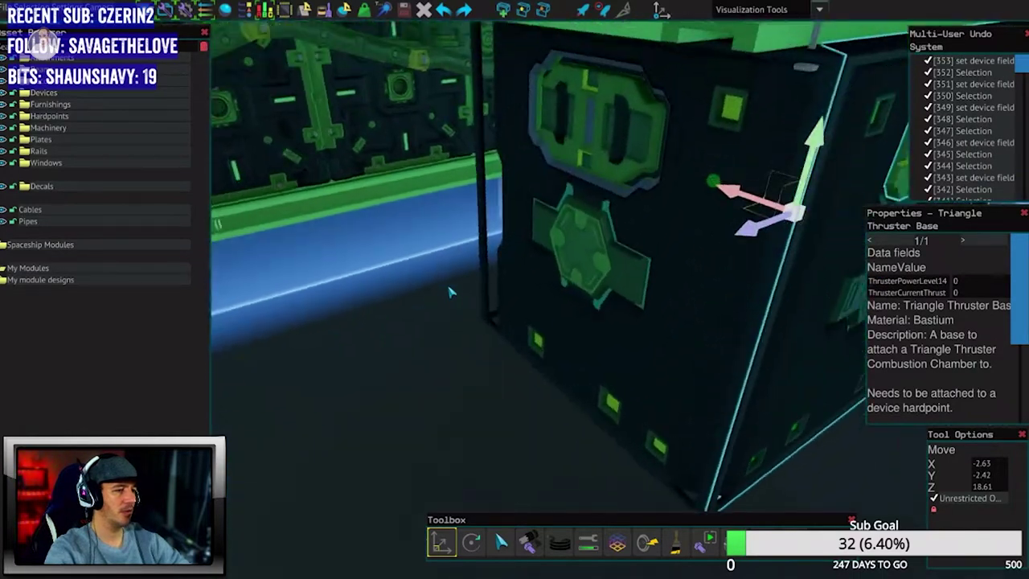
pyautogui.click(517, 288)
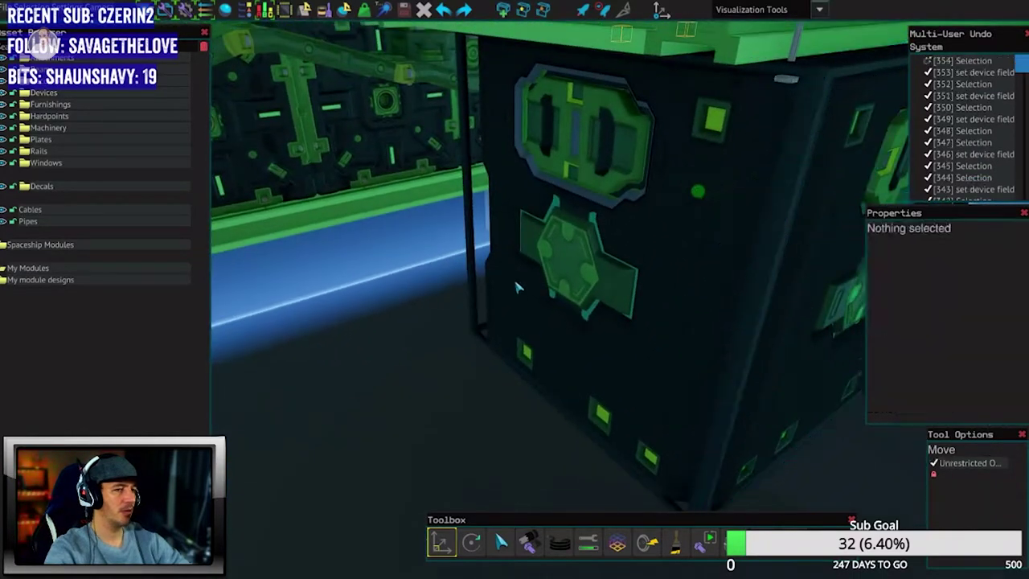
pyautogui.click(941, 281)
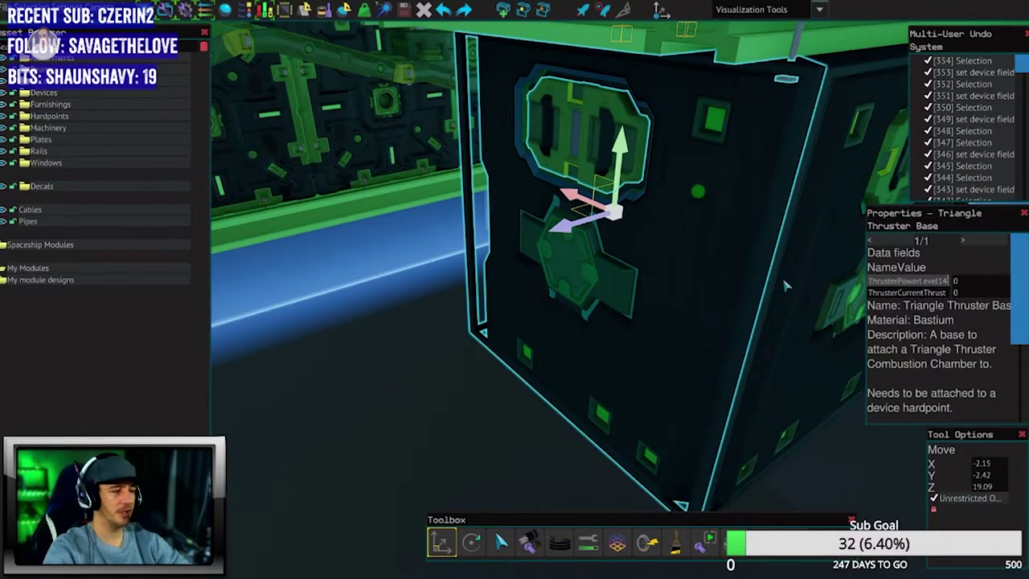
pyautogui.click(391, 387)
# Renumber the ThrusterPowerLevel field on the upper black triangle thruster base.
pyautogui.press('s')
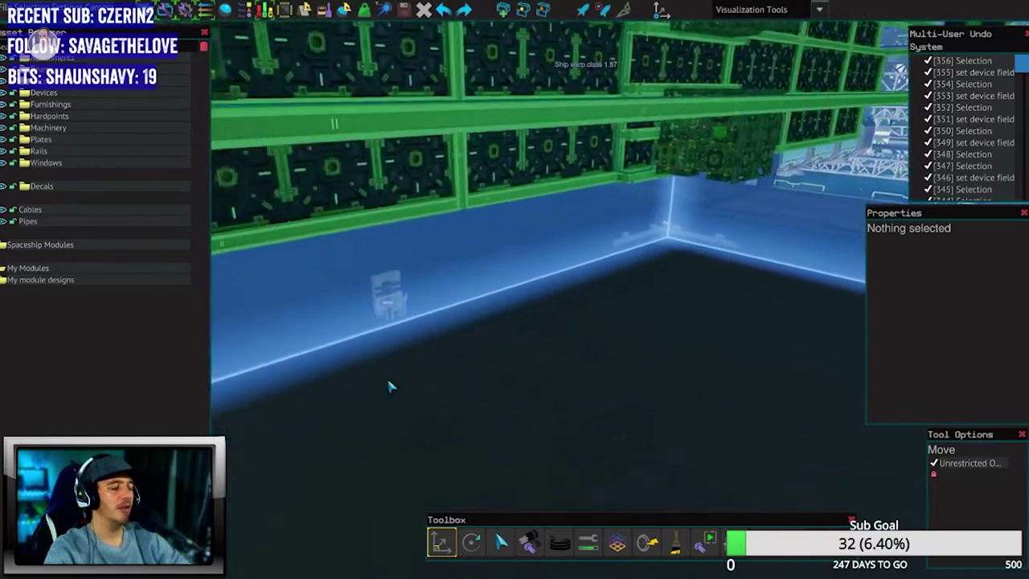
pyautogui.press('s')
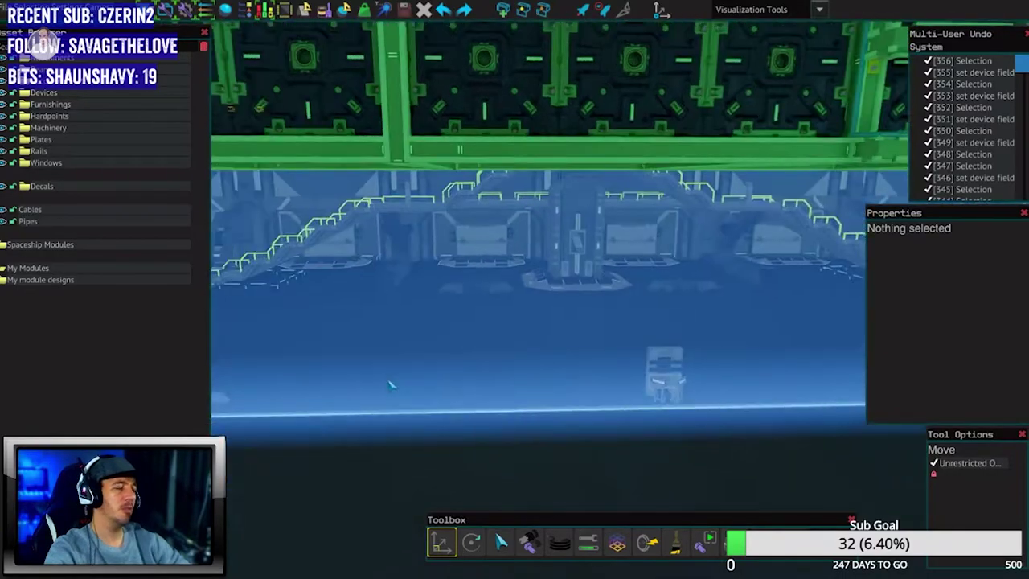
pyautogui.press('s')
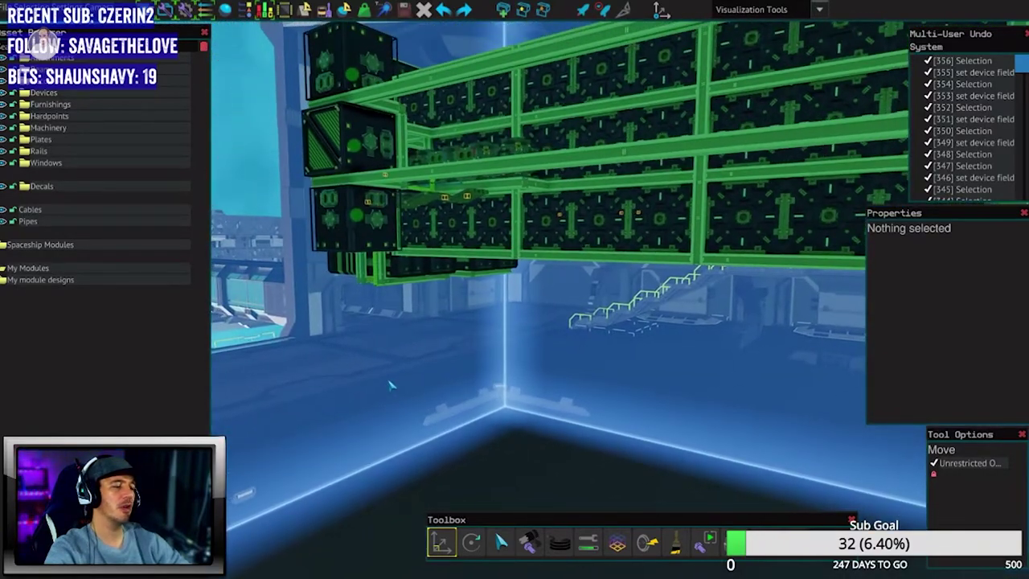
pyautogui.press('s')
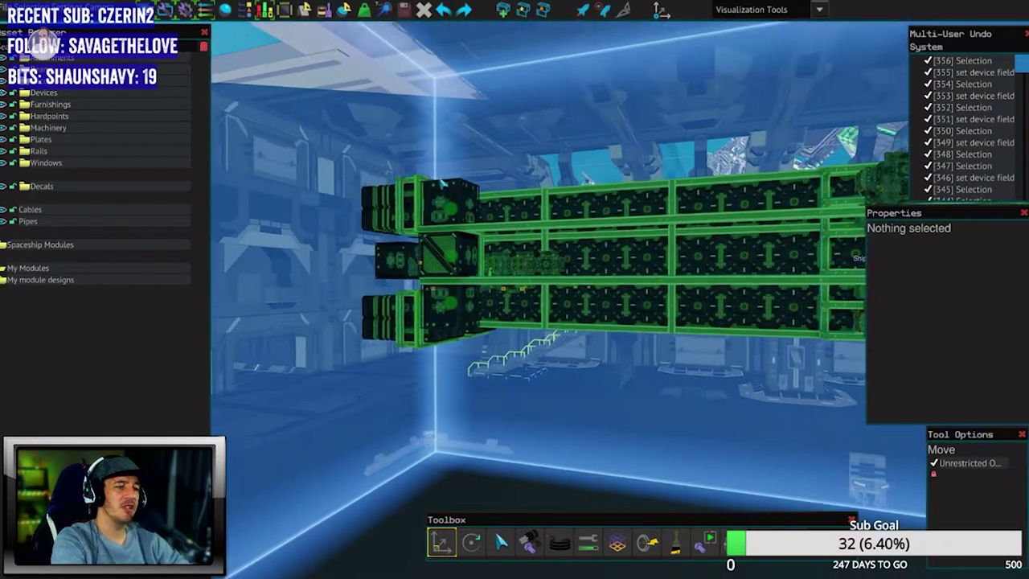
pyautogui.moveTo(390, 371)
pyautogui.mouseDown()
pyautogui.moveTo(440, 183)
pyautogui.moveTo(563, 225)
pyautogui.mouseUp()
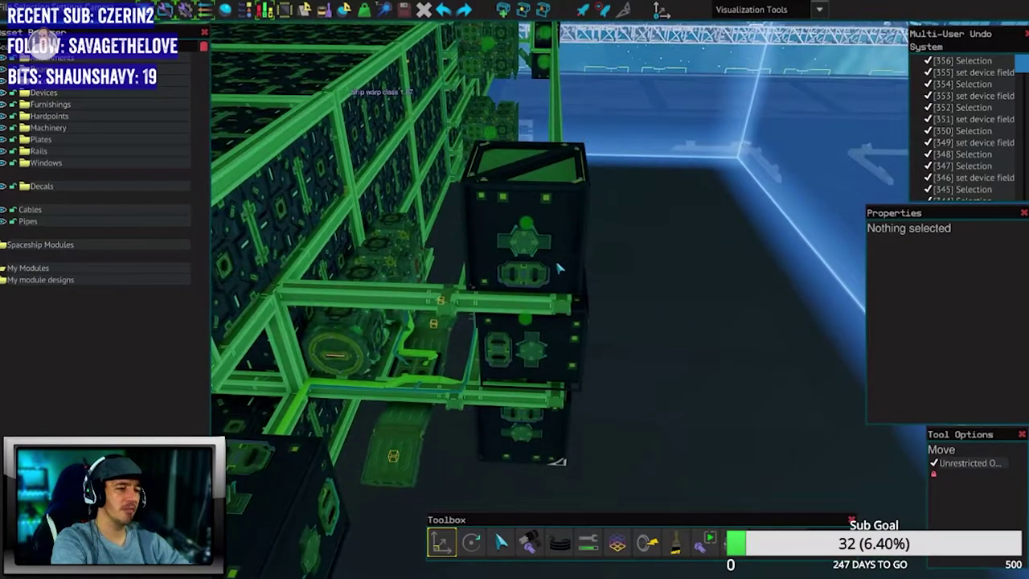
pyautogui.press('w')
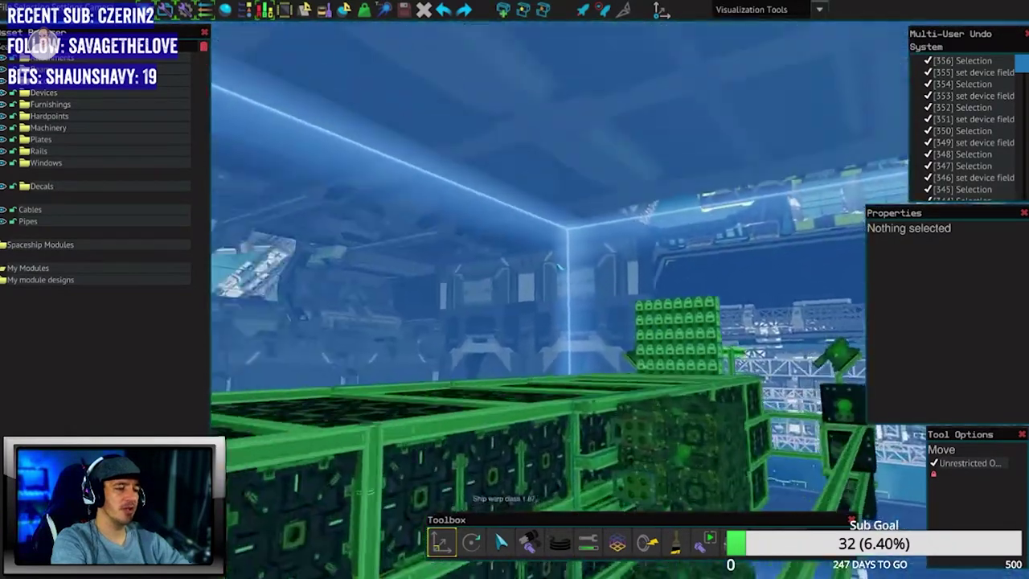
pyautogui.press('w')
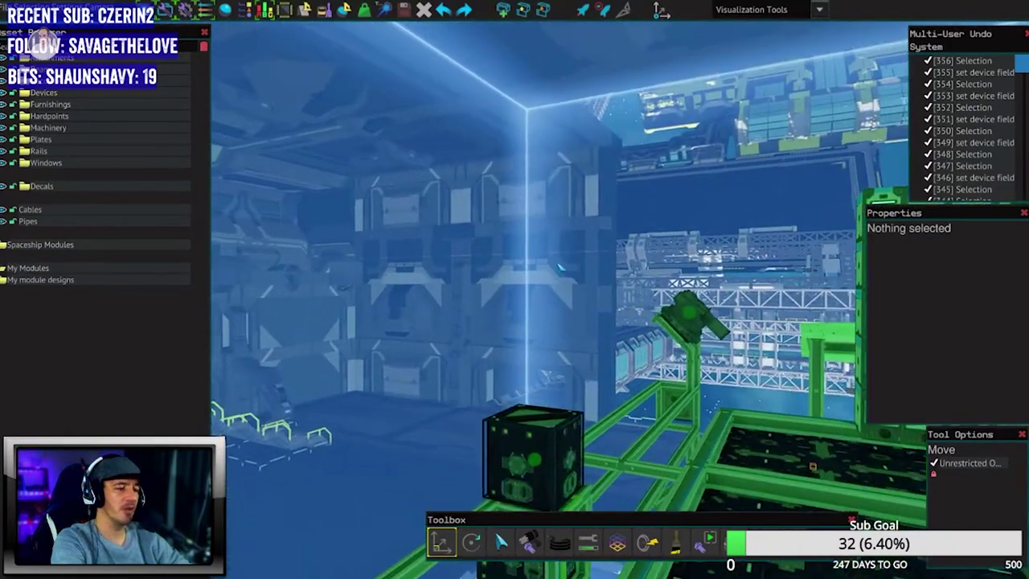
pyautogui.press('w')
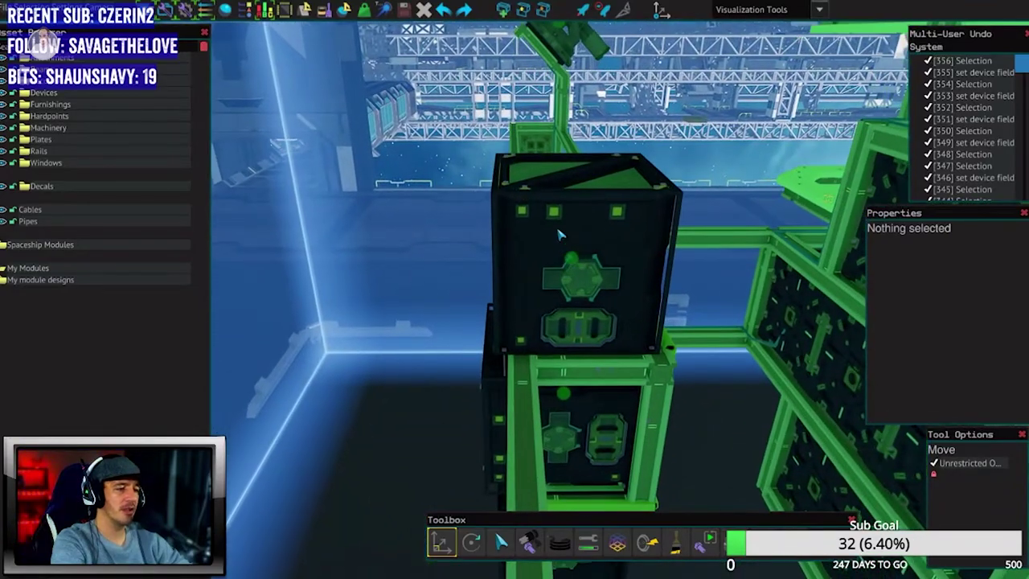
pyautogui.click(560, 233)
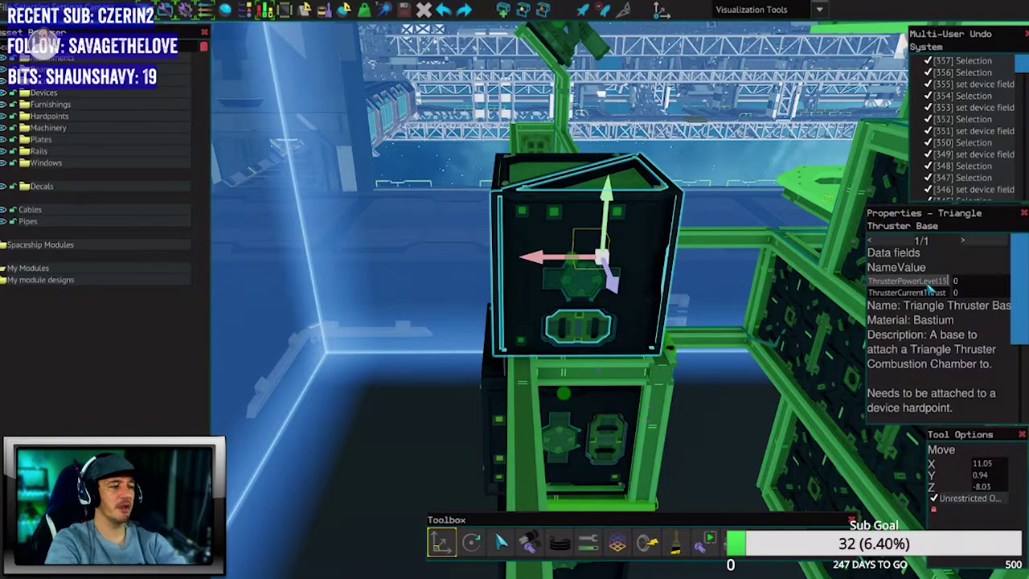
pyautogui.click(908, 280)
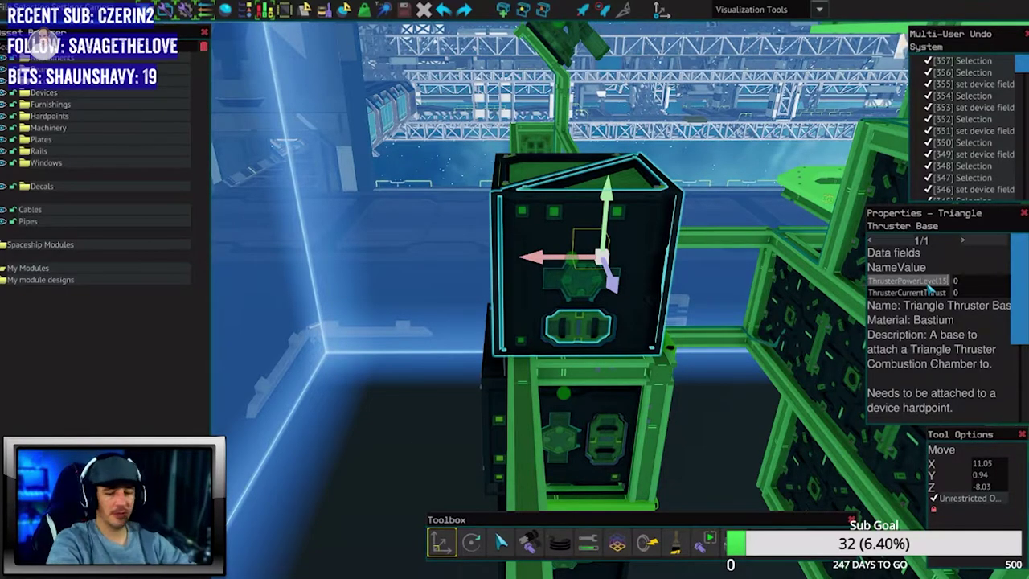
pyautogui.press('Return')
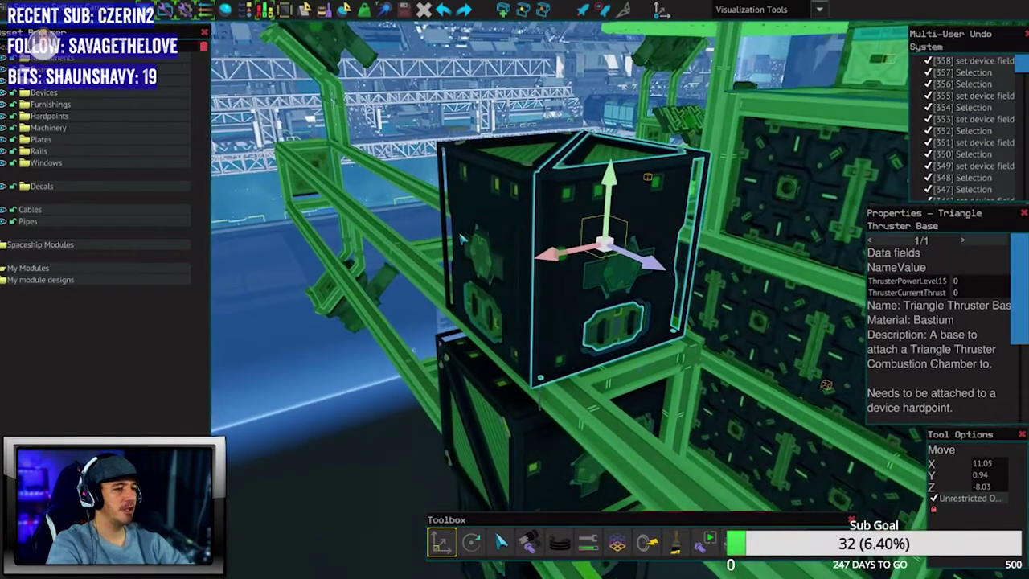
pyautogui.click(942, 282)
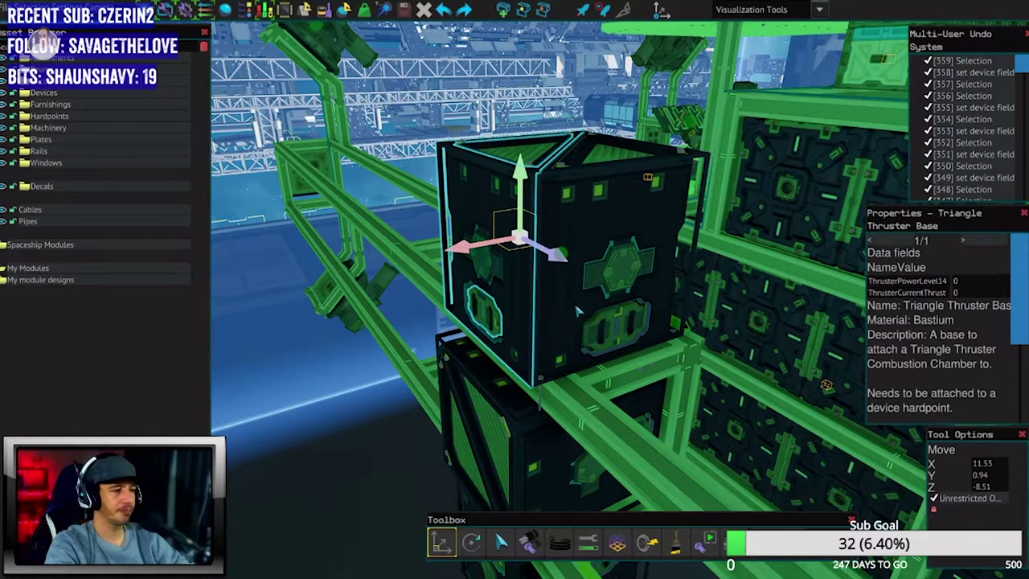
pyautogui.press('Return')
# Renumber the power-level fields on the lower, neighbouring and next thruster bases.
pyautogui.click(555, 346)
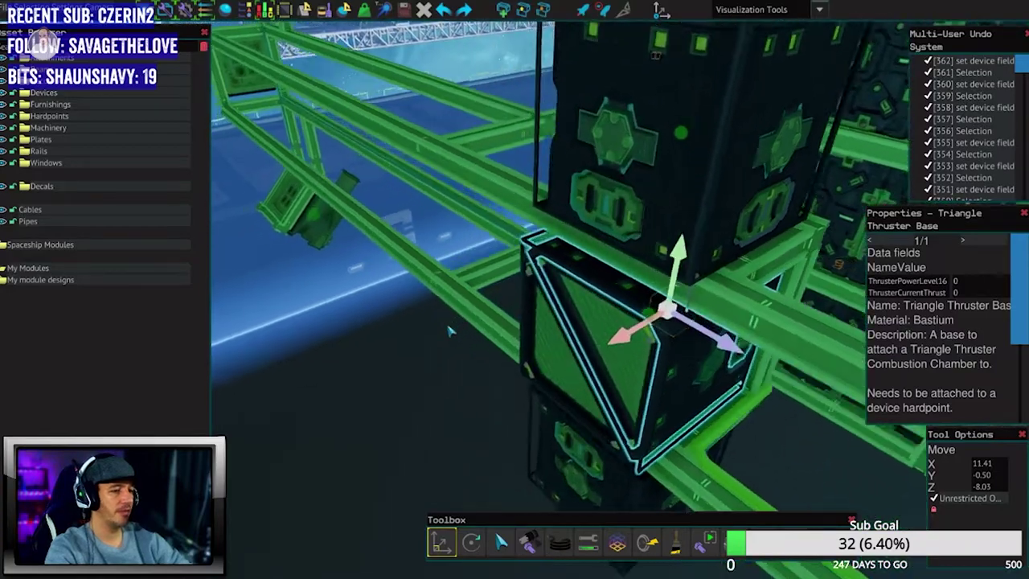
pyautogui.moveTo(562, 321); pyautogui.dragTo(563, 241)
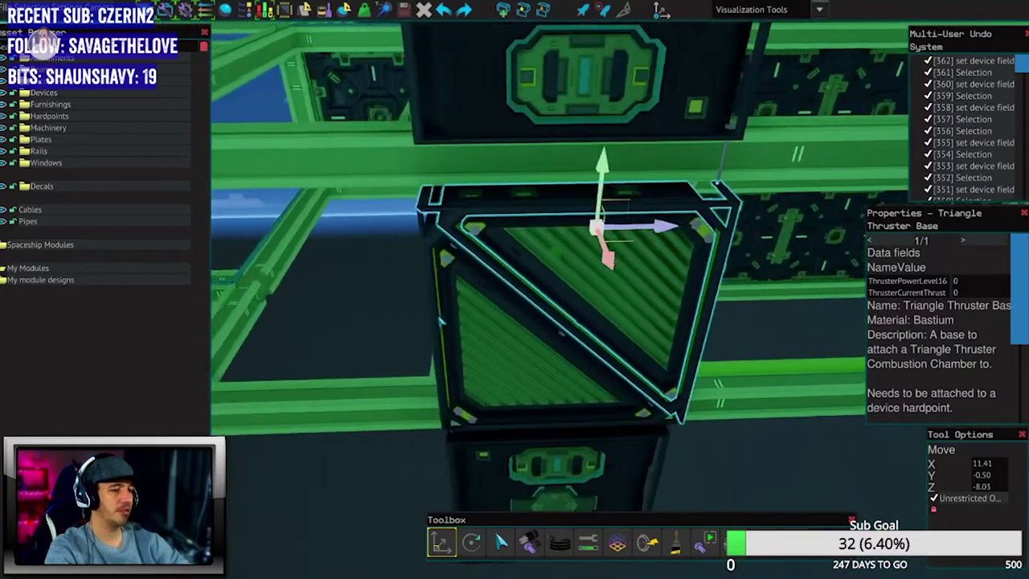
pyautogui.moveTo(440, 320); pyautogui.dragTo(485, 320)
pyautogui.click(555, 339)
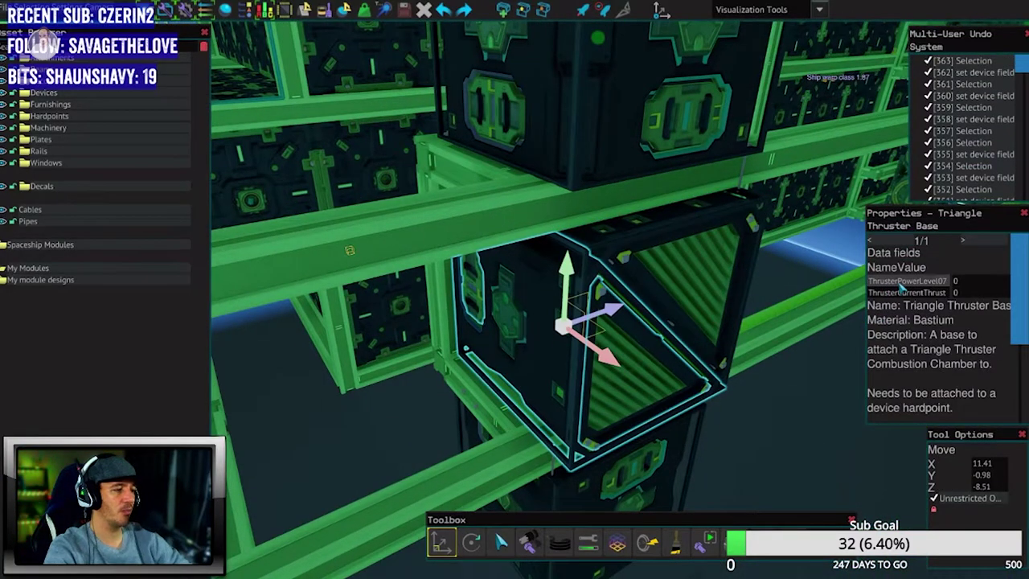
pyautogui.write('16')
pyautogui.press('Return')
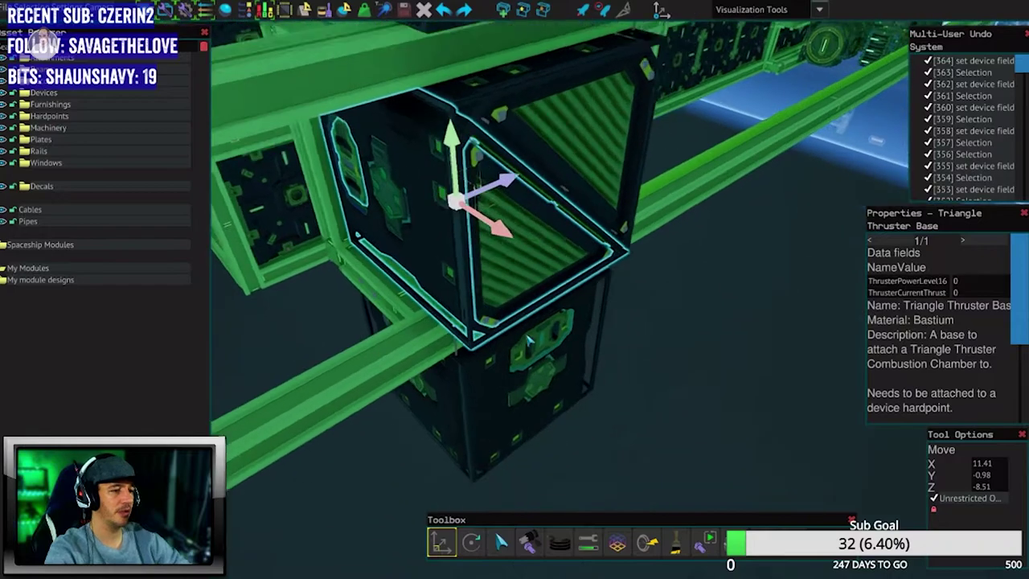
pyautogui.moveTo(563, 322); pyautogui.dragTo(528, 340)
pyautogui.click(490, 318)
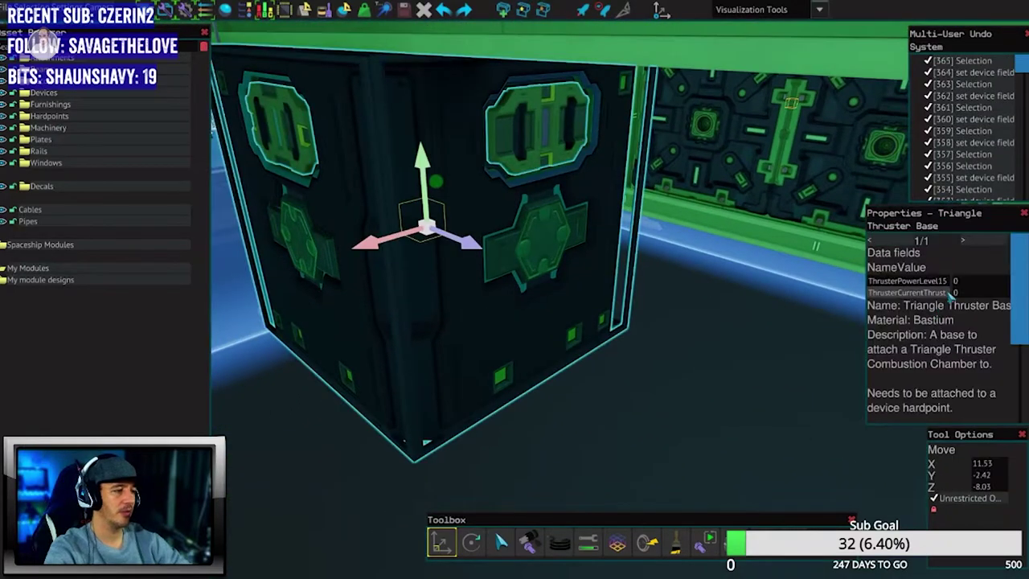
pyautogui.click(908, 281)
pyautogui.write('6')
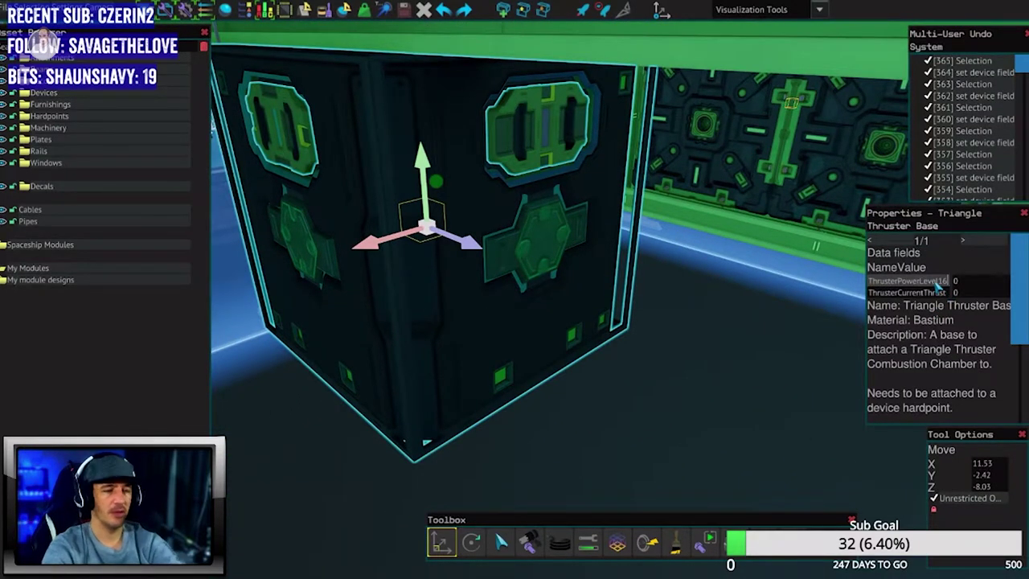
pyautogui.press('Return')
# Rename another triangle thruster base's field to ThrusterPowerLevel17.
pyautogui.moveTo(625, 426); pyautogui.dragTo(628, 424)
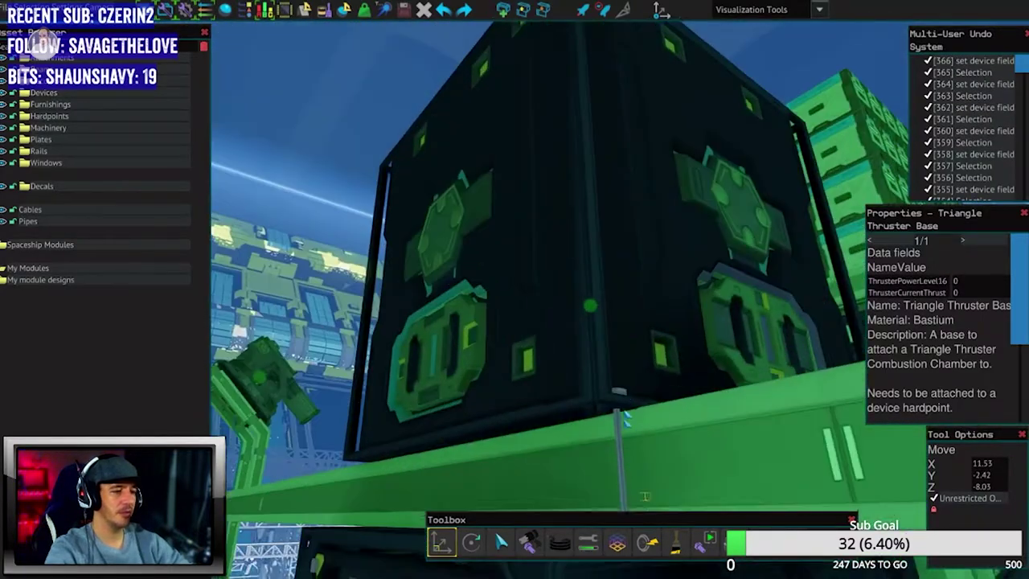
pyautogui.click(656, 286)
pyautogui.moveTo(655, 285); pyautogui.dragTo(704, 256)
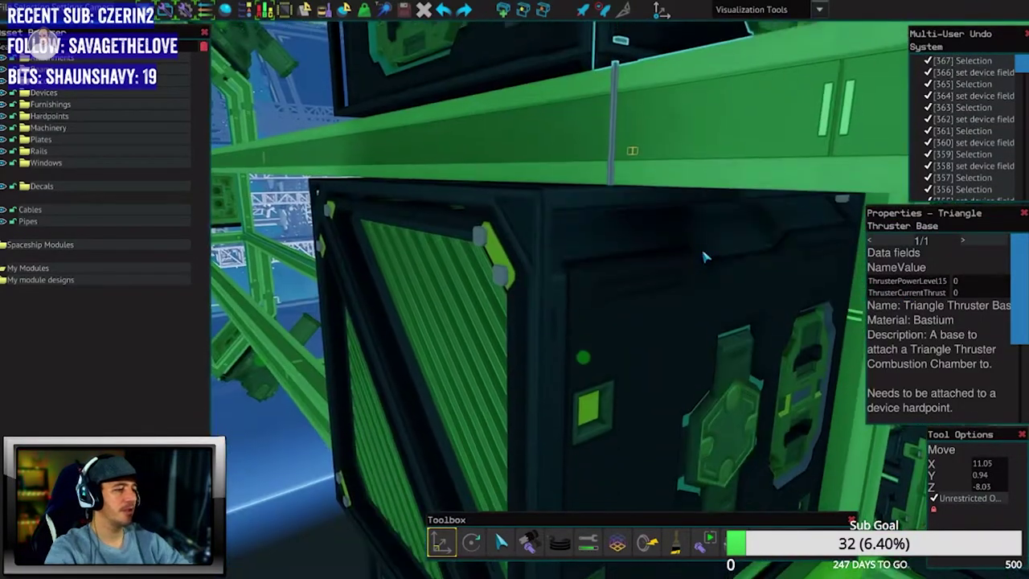
pyautogui.click(704, 256)
pyautogui.click(577, 251)
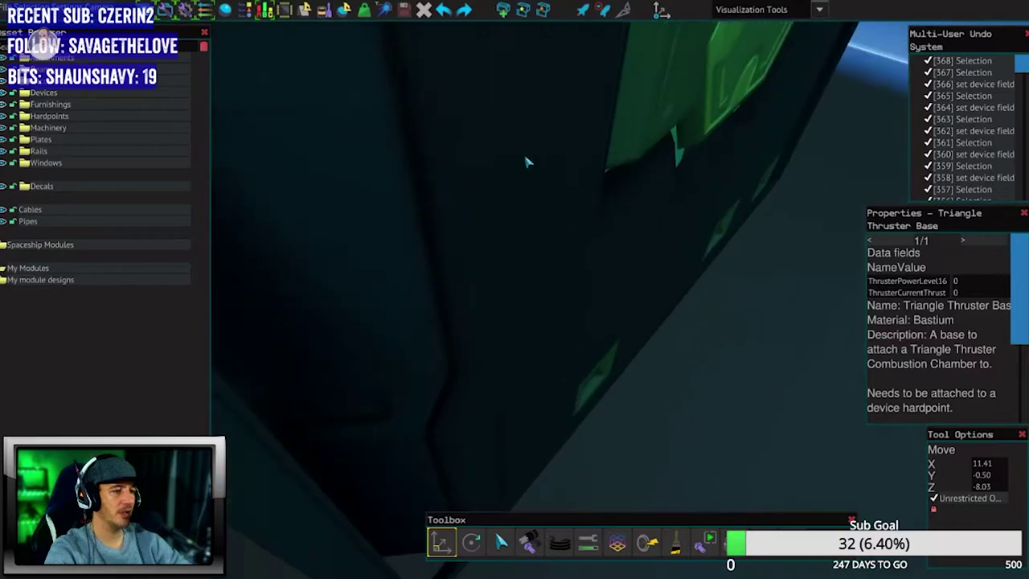
pyautogui.click(941, 281)
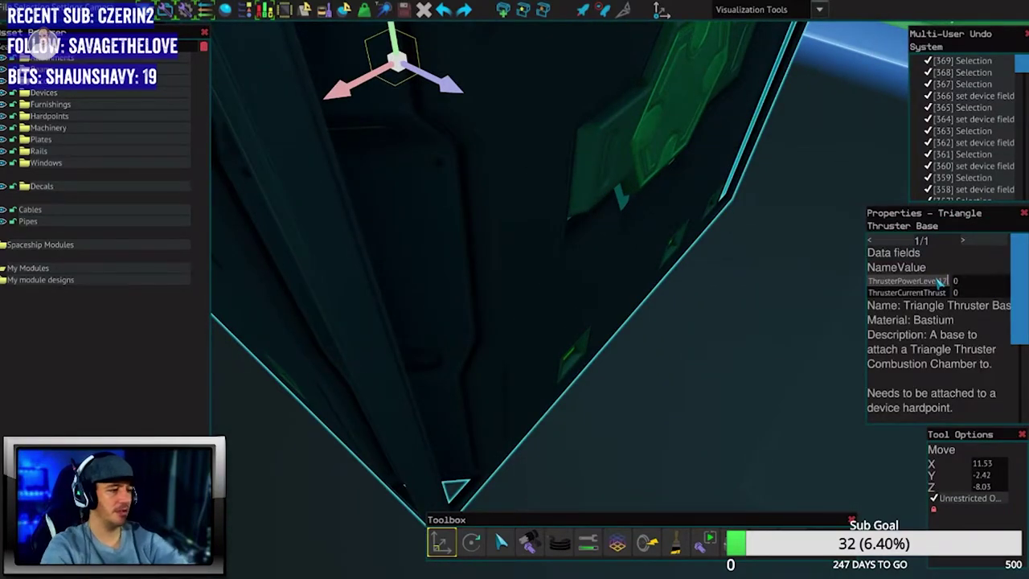
pyautogui.doubleClick(941, 281)
pyautogui.write('7')
pyautogui.press('Return')
pyautogui.click(675, 169)
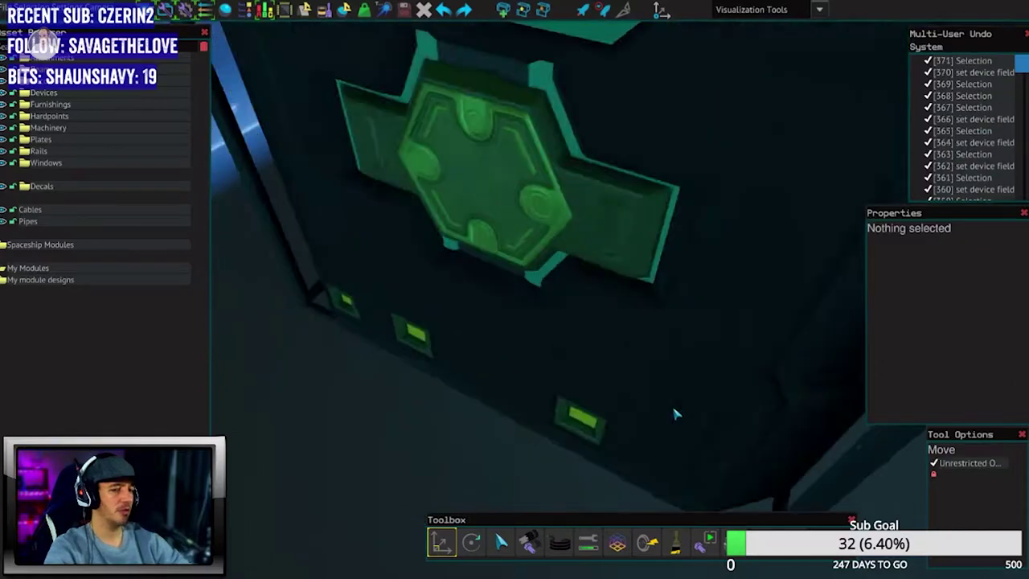
# Change the power-level field number on one more thruster base.
pyautogui.click(658, 320)
pyautogui.scroll(-5, 624, 283)
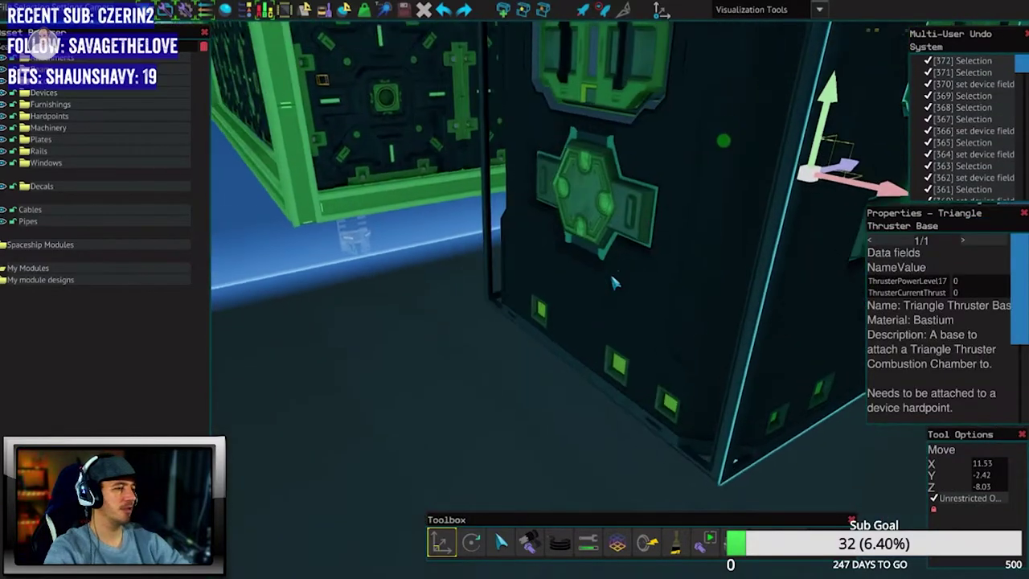
pyautogui.click(595, 197)
pyautogui.doubleClick(917, 281)
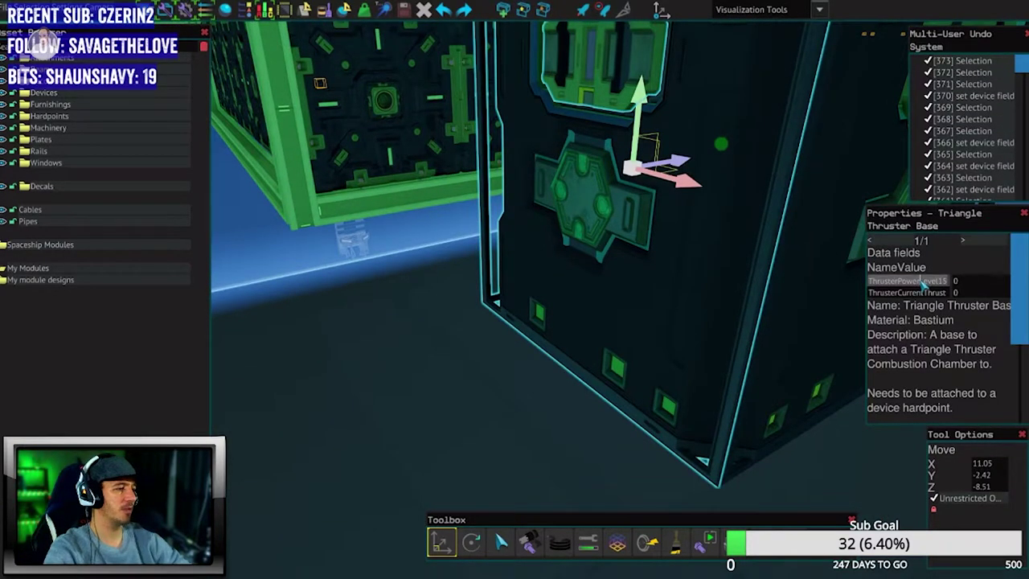
pyautogui.write('6')
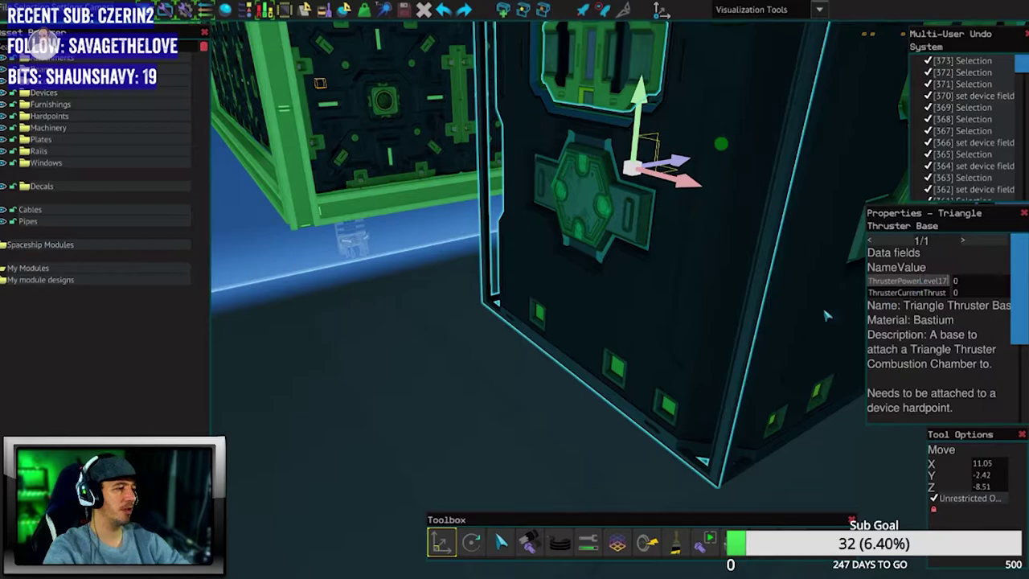
pyautogui.press('Return')
pyautogui.click(439, 388)
pyautogui.press('w')
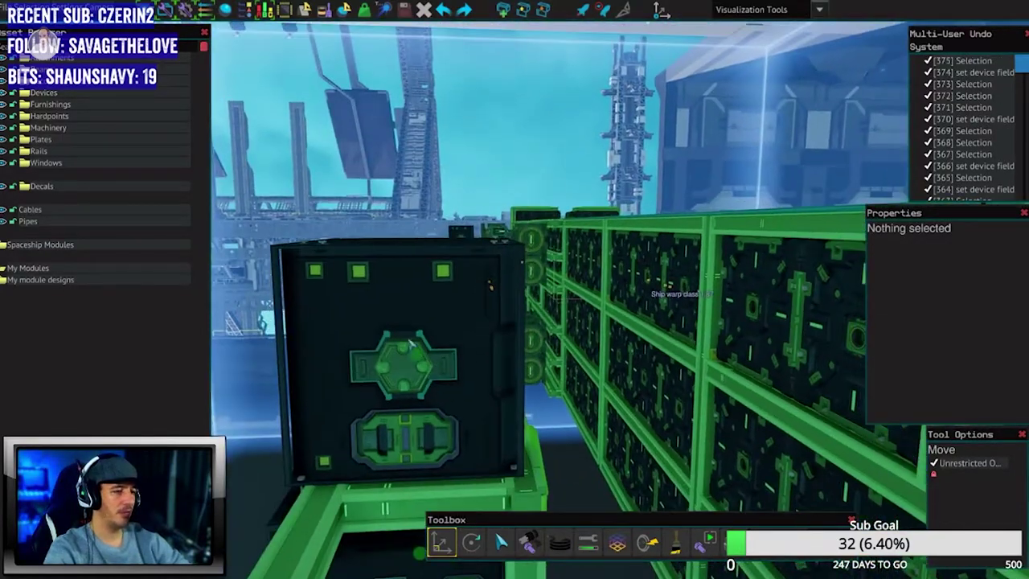
# Set ThrusterPowerLevel18 on the hull-side base and on the next base, which had 17.
pyautogui.click(410, 342)
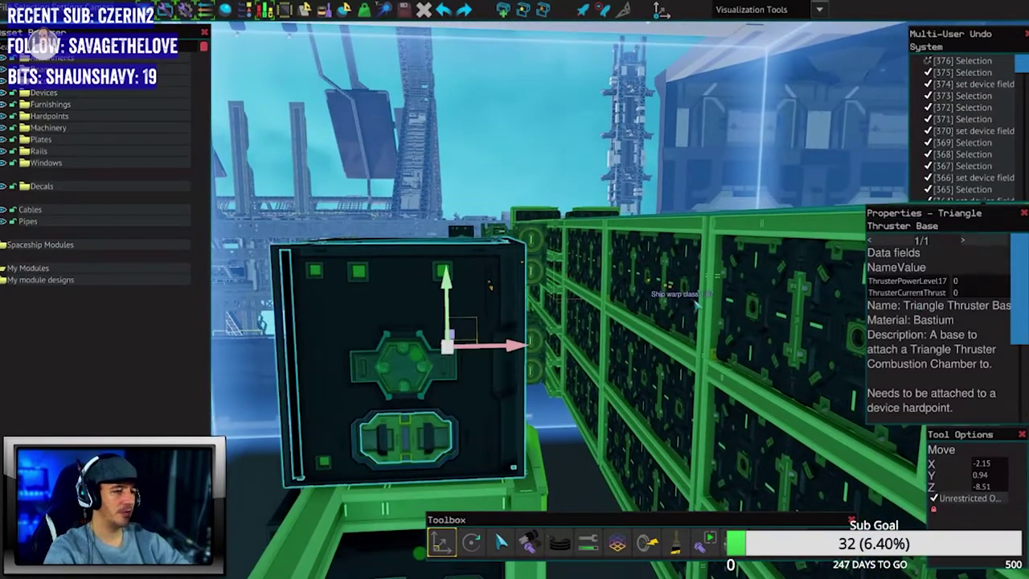
pyautogui.click(917, 281)
pyautogui.write('8')
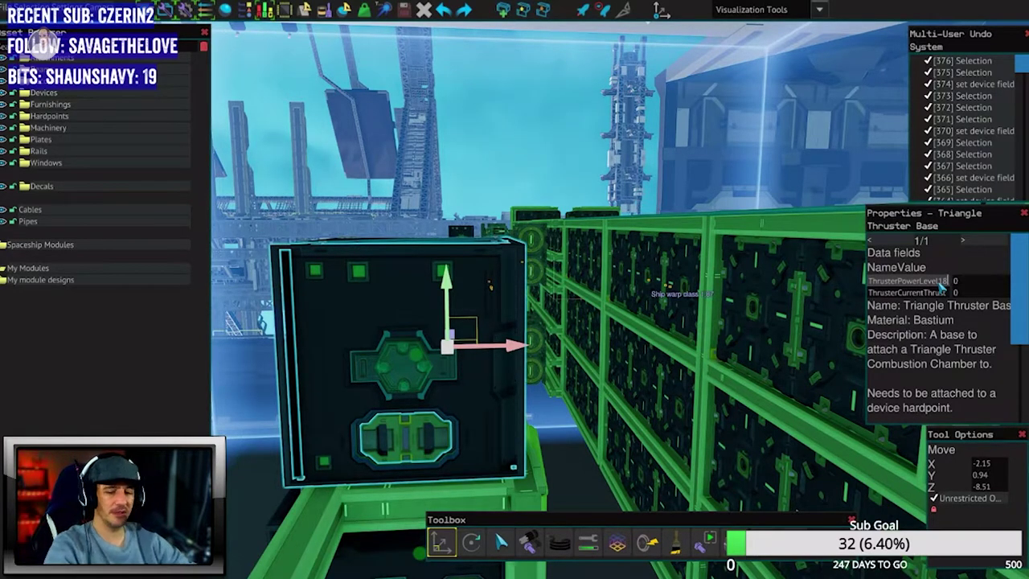
pyautogui.press('Return')
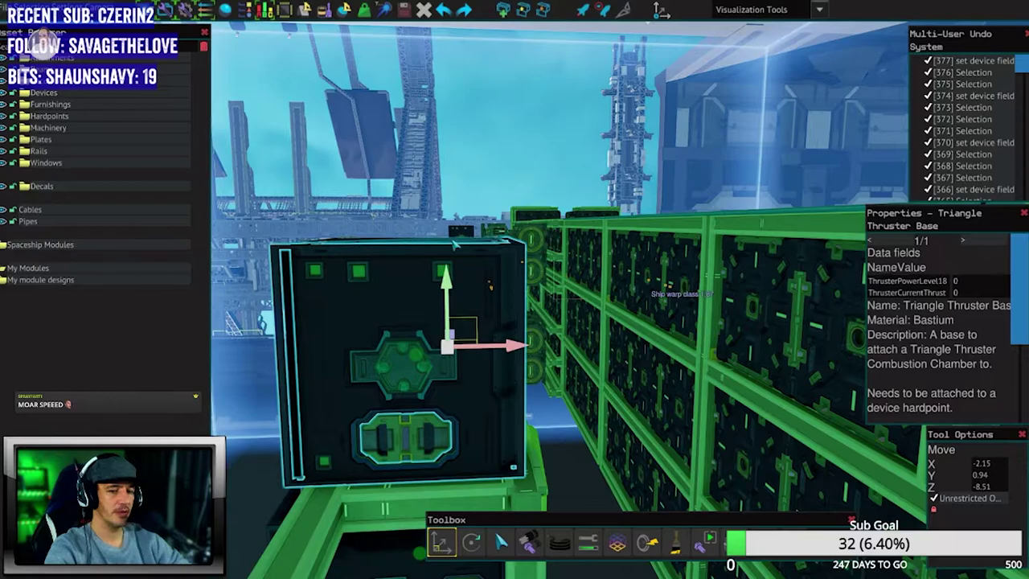
pyautogui.press('Escape')
pyautogui.rightClick(454, 245)
pyautogui.click(494, 237)
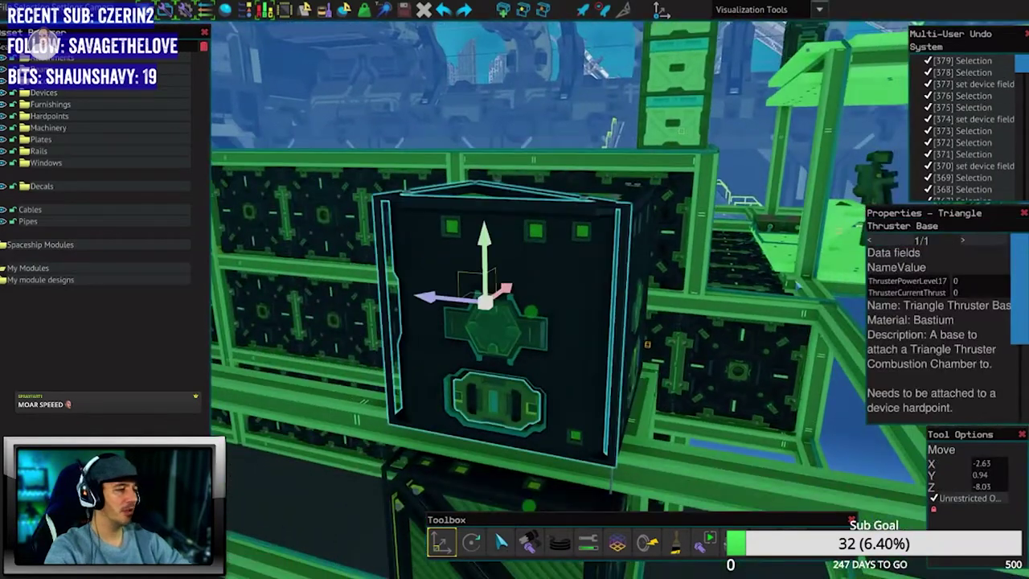
pyautogui.click(939, 281)
pyautogui.press('BackSpace')
pyautogui.write('8')
pyautogui.press('Return')
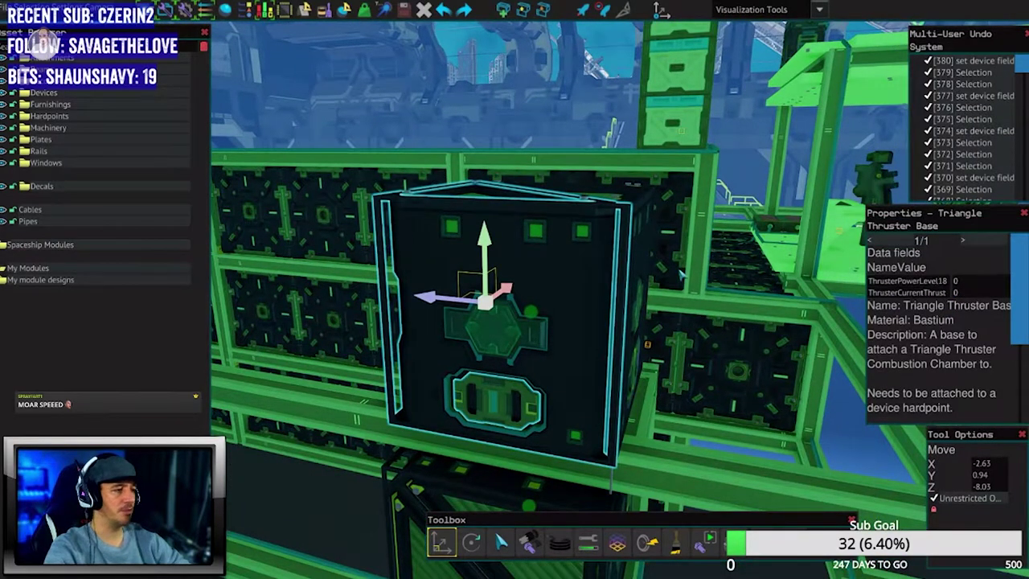
# Rename another base's field to ThrusterPowerLevel19 and renumber one more triangle base.
pyautogui.rightClick(659, 259)
pyautogui.click(514, 290)
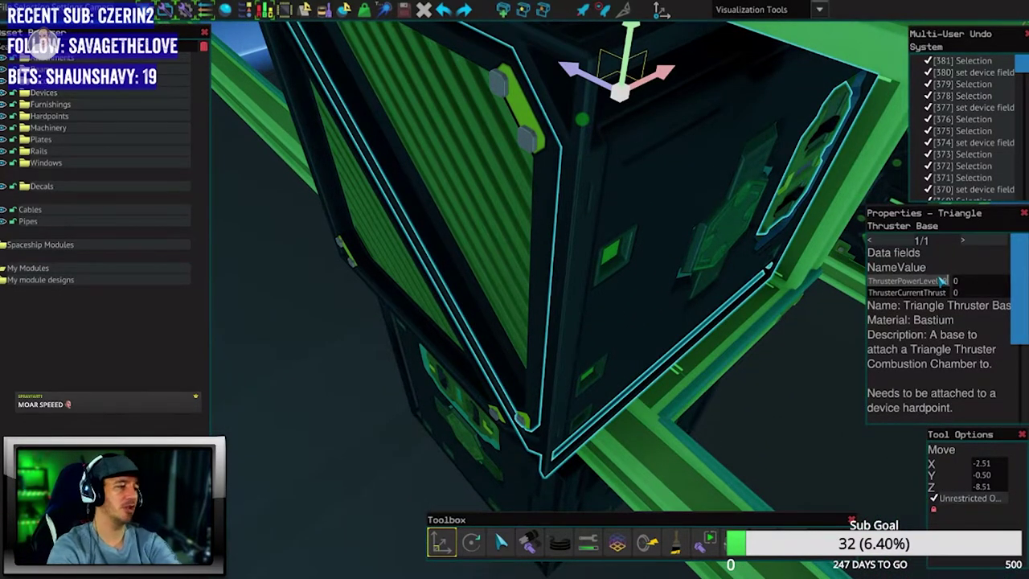
pyautogui.write('19')
pyautogui.press('Return')
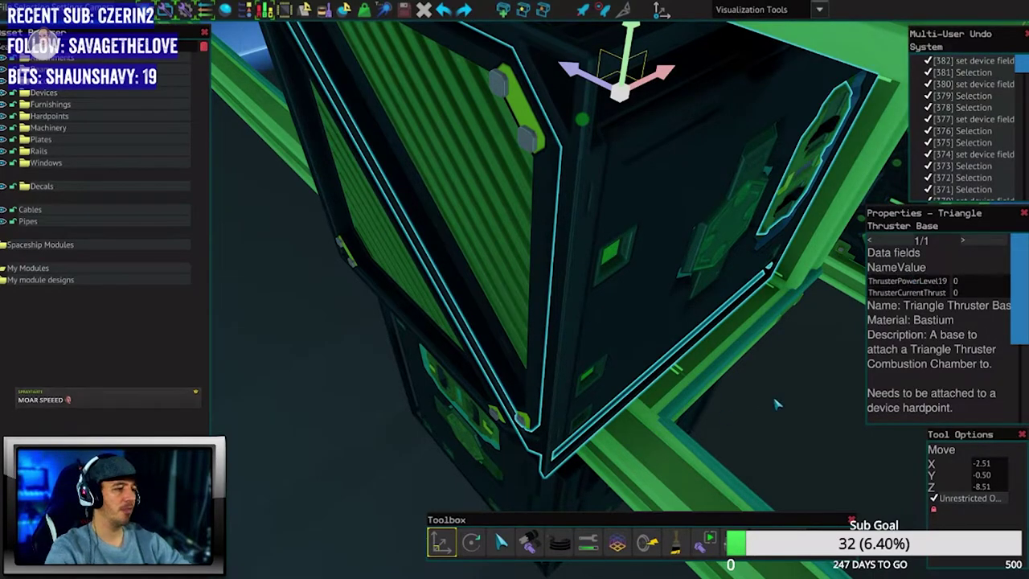
pyautogui.click(742, 413)
pyautogui.rightClick(742, 413)
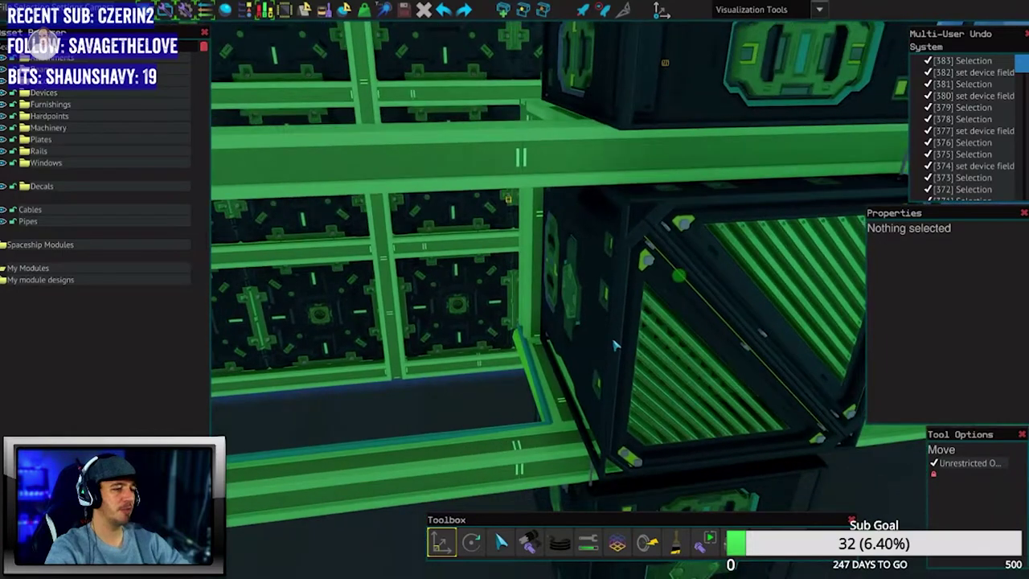
pyautogui.click(611, 345)
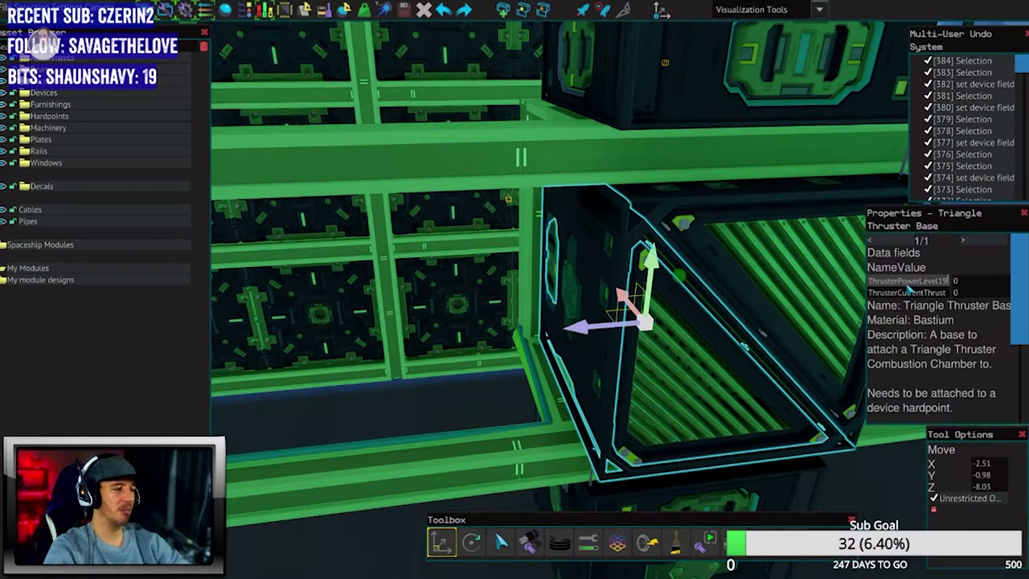
pyautogui.press('Return')
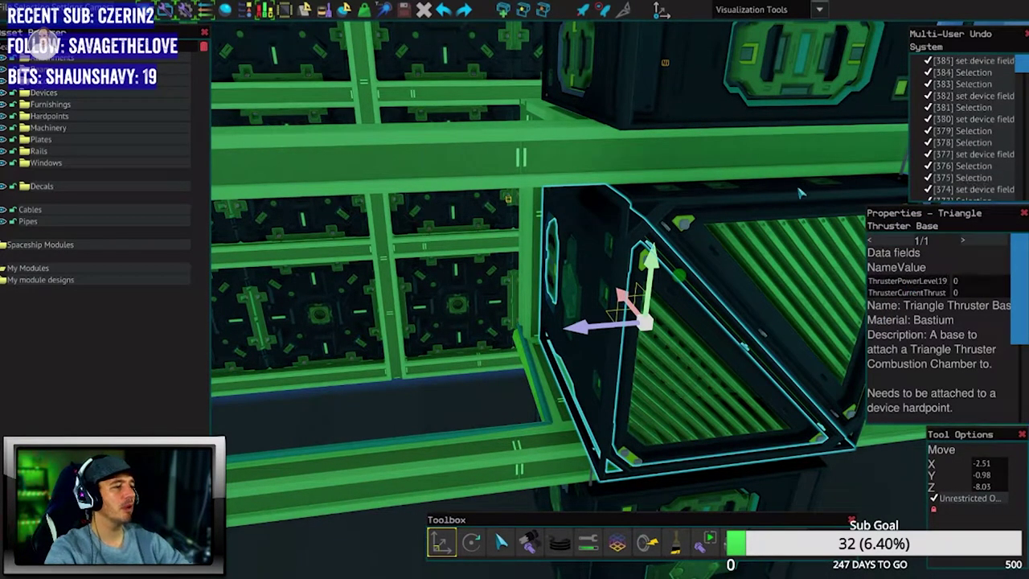
# Renumber the power-level field on a final thruster base, bringing the numbering up to 20.
pyautogui.click(801, 192)
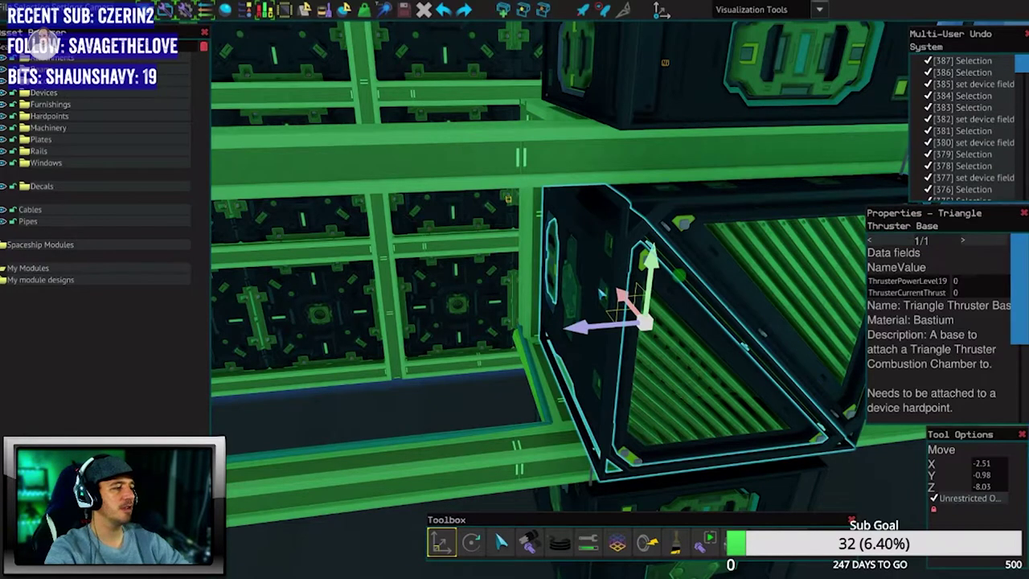
pyautogui.rightClick(619, 273)
pyautogui.click(515, 386)
pyautogui.click(579, 273)
pyautogui.write('20')
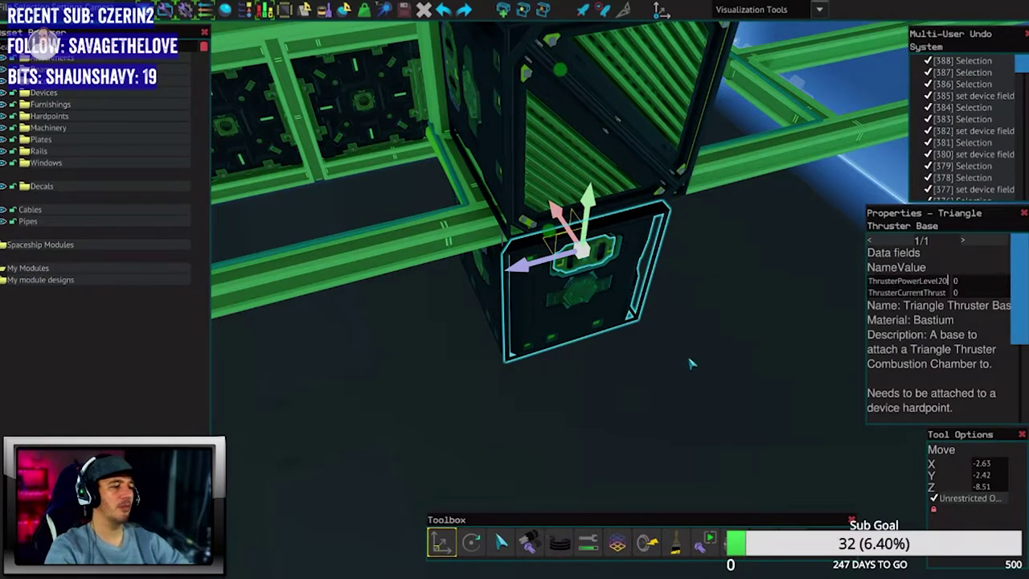
pyautogui.press('Return')
pyautogui.moveTo(691, 363); pyautogui.dragTo(674, 370)
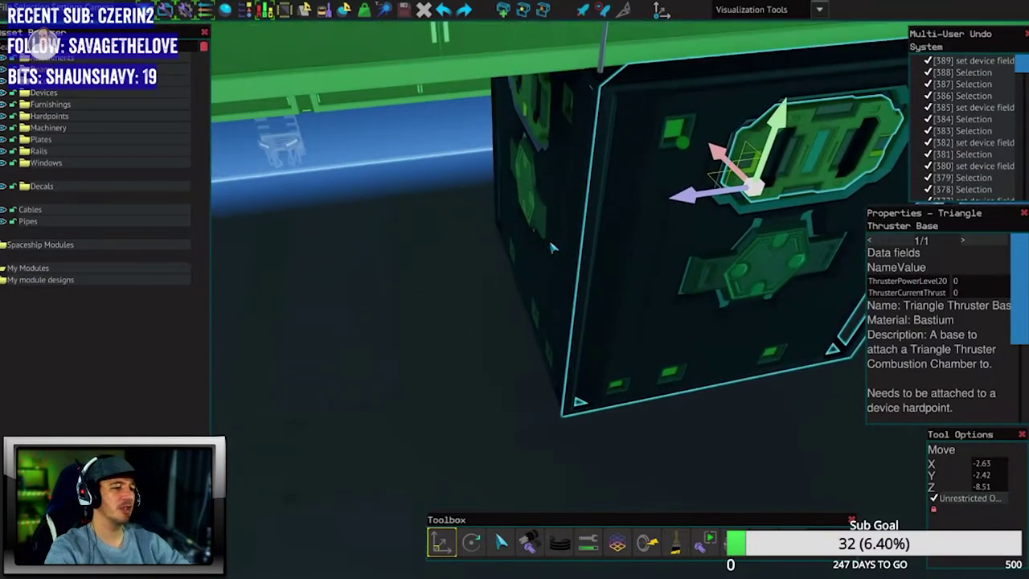
pyautogui.rightClick(611, 136)
pyautogui.click(909, 280)
pyautogui.press('BackSpace')
pyautogui.write('9')
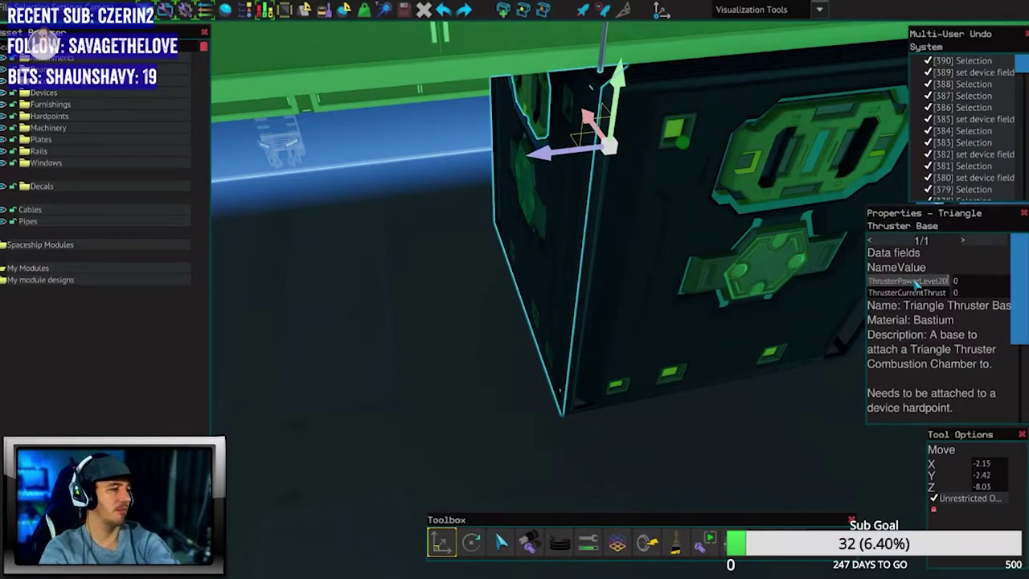
pyautogui.press('Return')
pyautogui.click(408, 304)
pyautogui.scroll(-5, 407, 304)
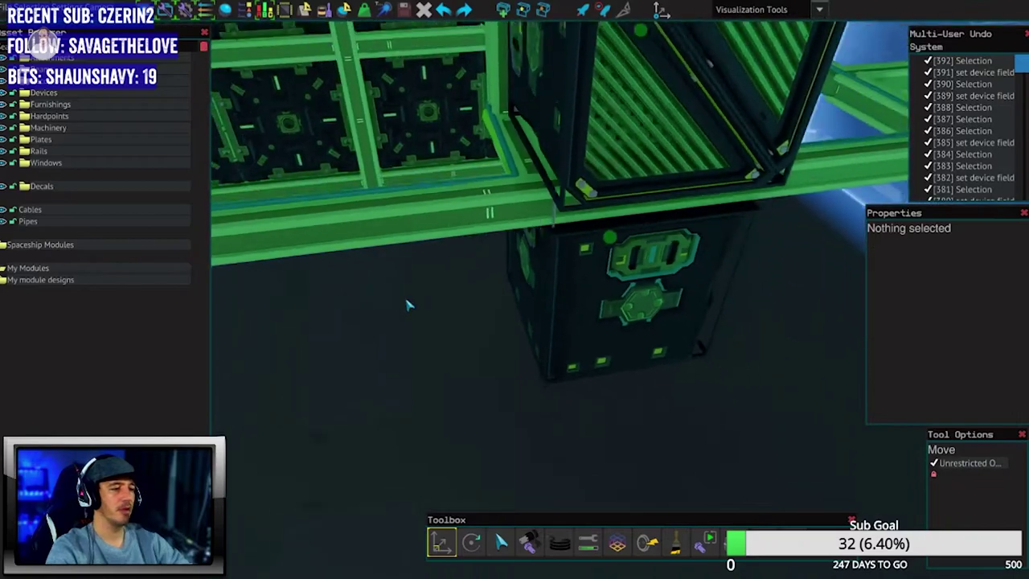
pyautogui.scroll(-4, 408, 304)
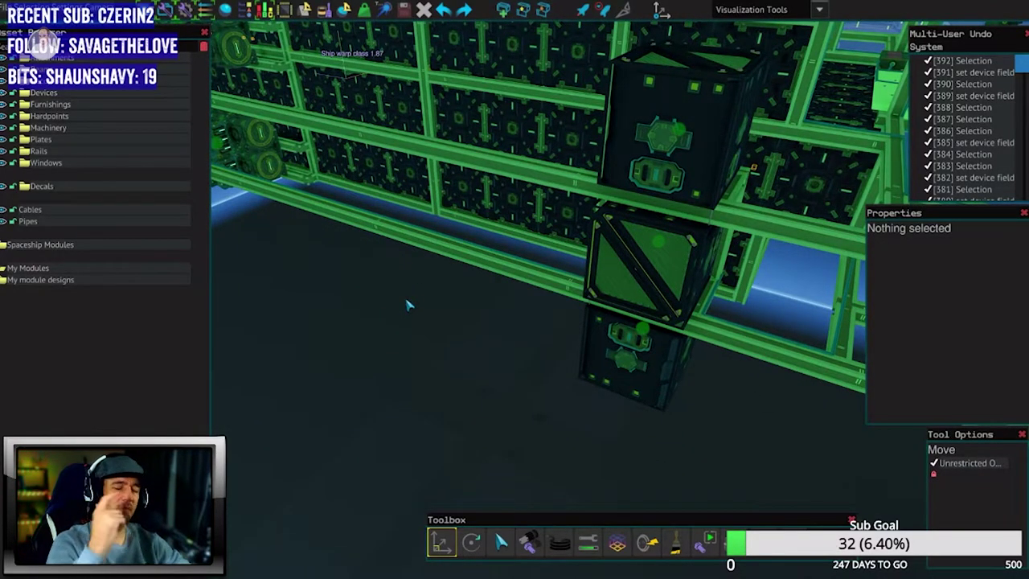
pyautogui.scroll(-5, 430, 318)
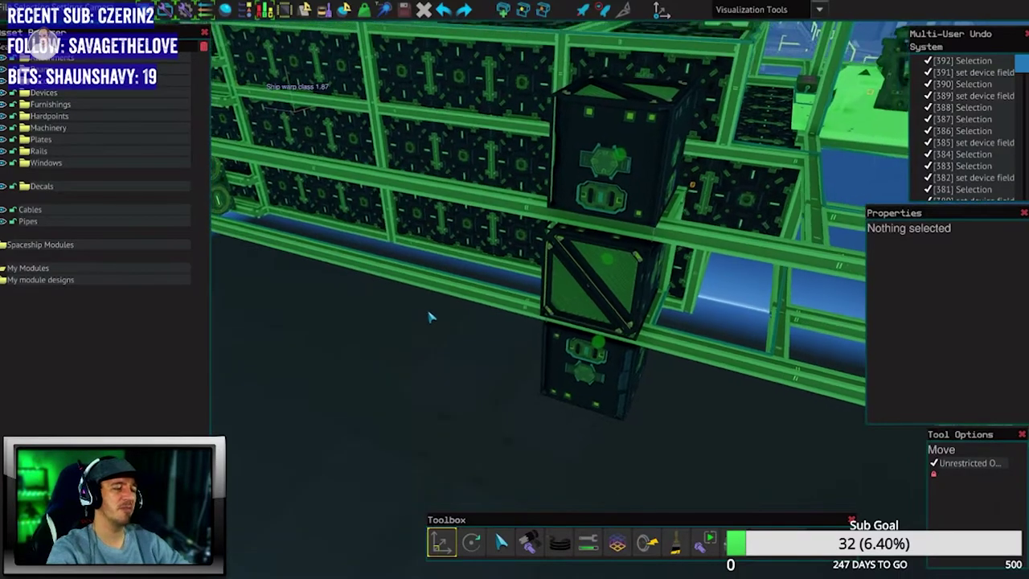
# Orbit around the green ship frame and turn on the centre of mass display.
pyautogui.press('Left')
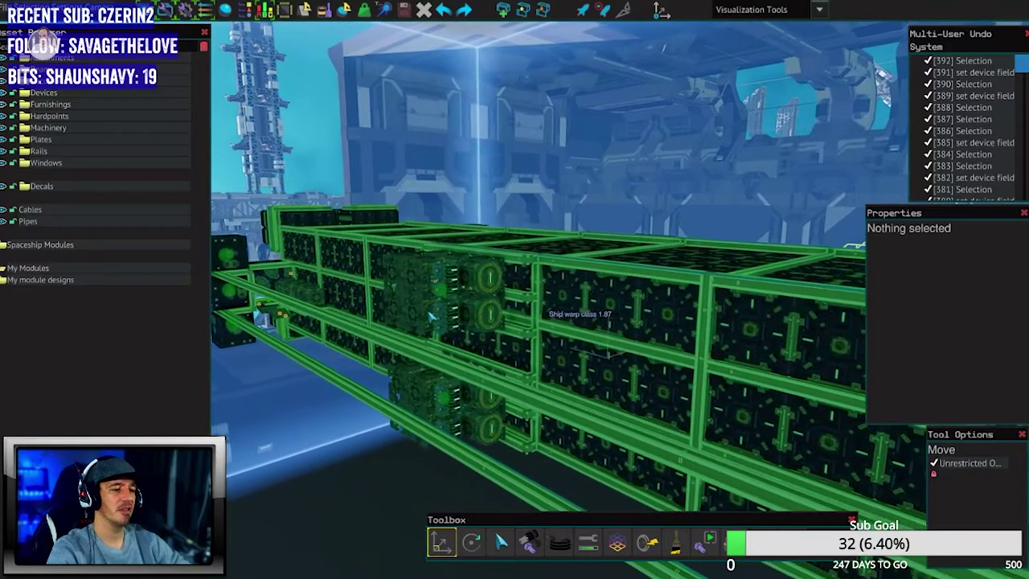
pyautogui.scroll(4, 430, 318)
pyautogui.moveTo(430, 318); pyautogui.dragTo(579, 322)
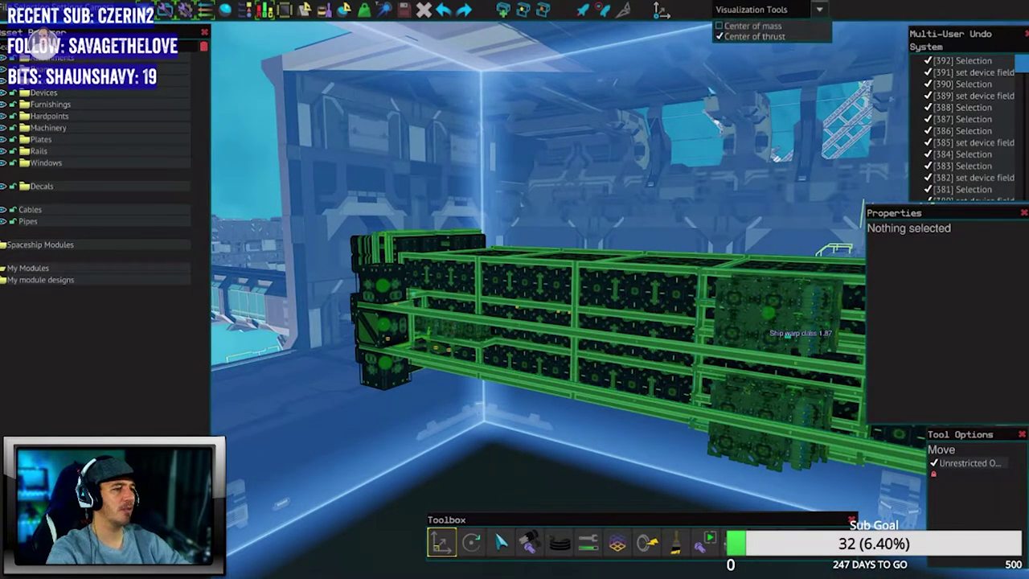
pyautogui.moveTo(587, 144); pyautogui.dragTo(434, 257)
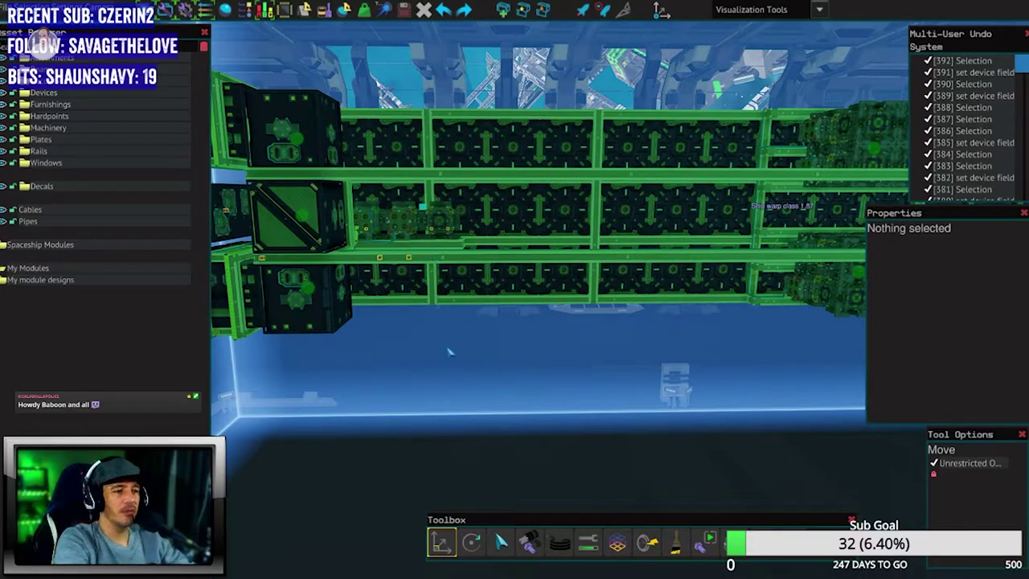
pyautogui.moveTo(524, 370); pyautogui.dragTo(784, 66)
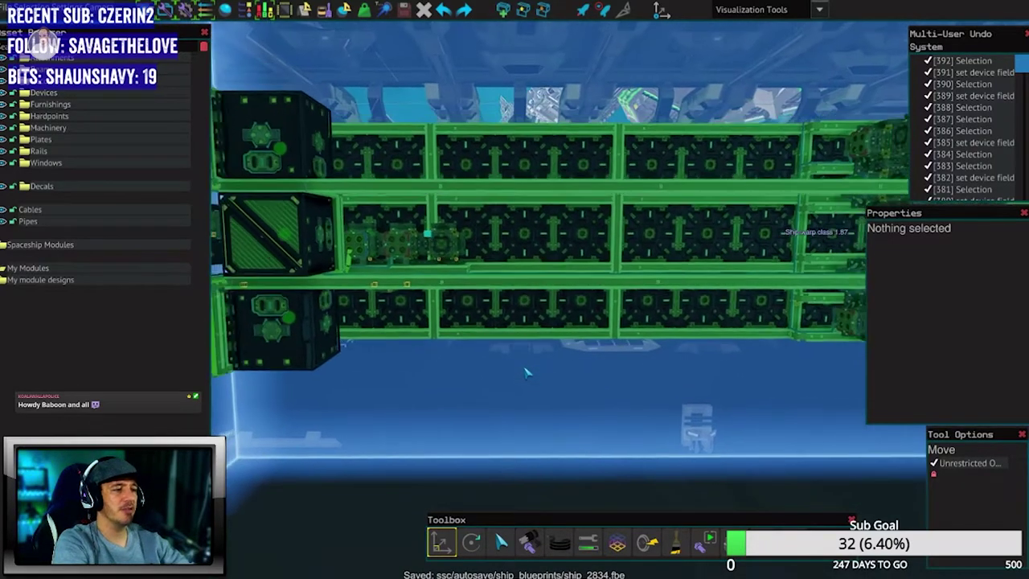
pyautogui.click(818, 9)
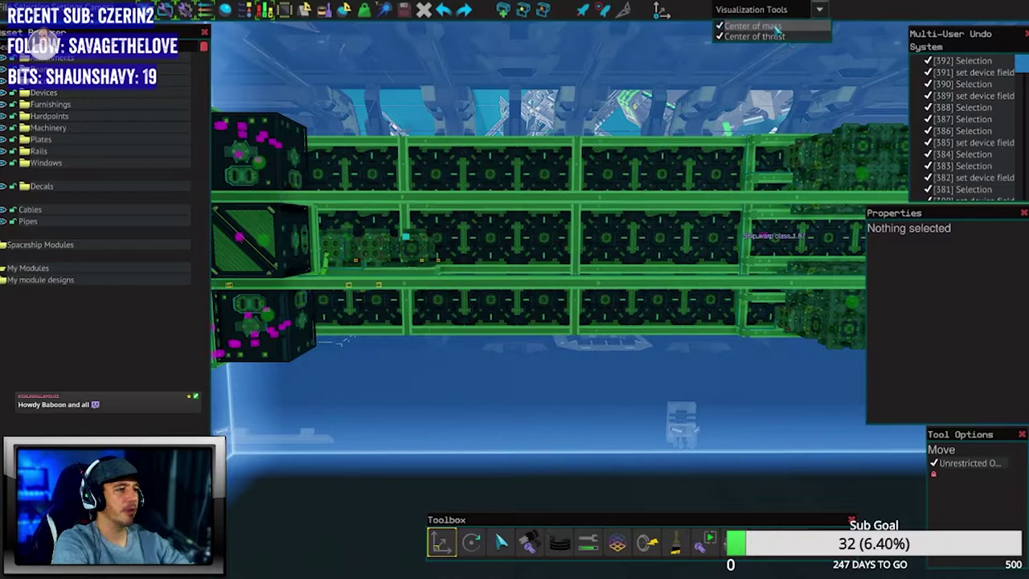
pyautogui.moveTo(662, 357); pyautogui.dragTo(714, 239)
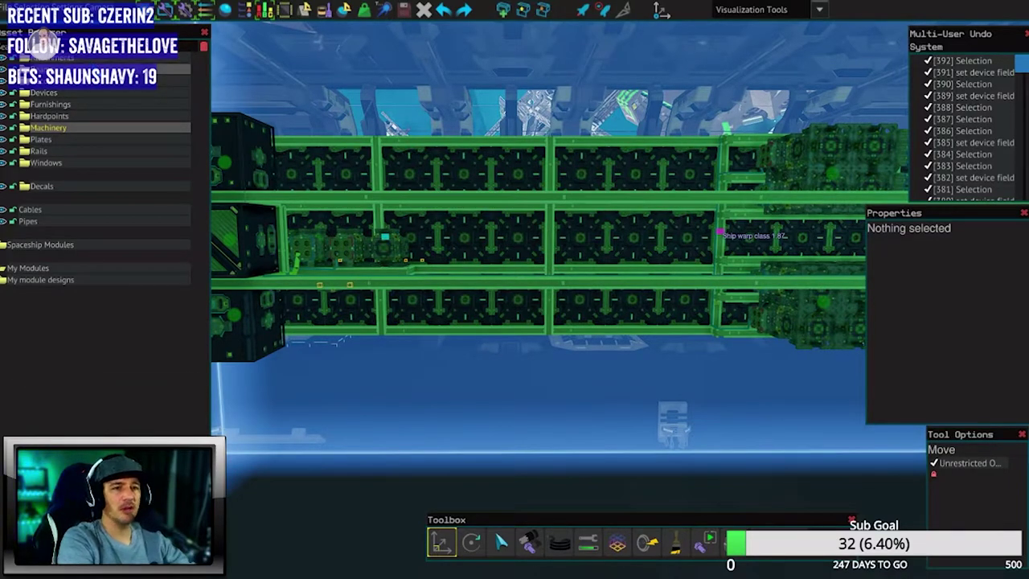
# Expand Beams > Straight Beams and pick the 384 cm straight beam.
pyautogui.click(48, 93)
pyautogui.click(69, 128)
pyautogui.click(92, 209)
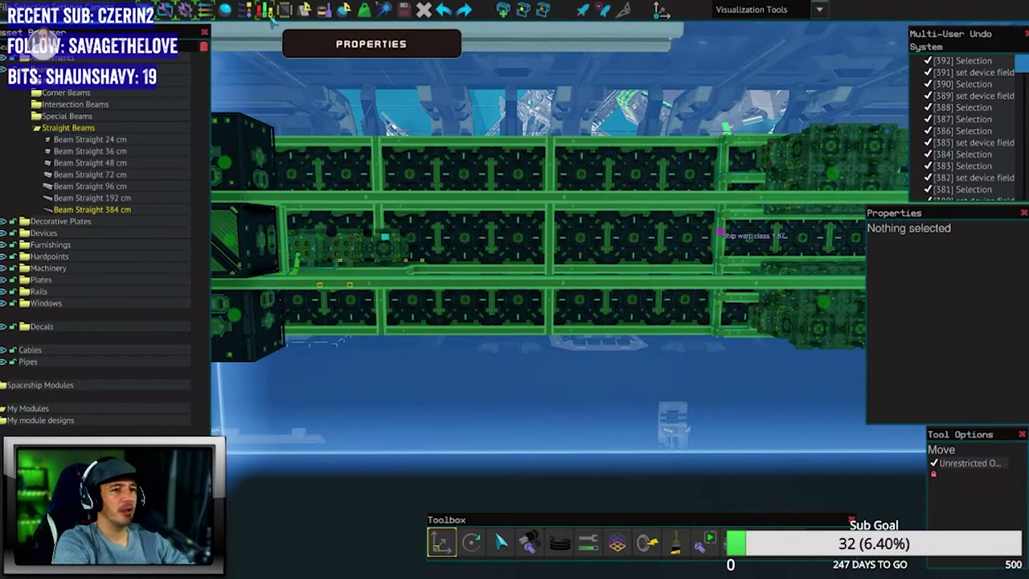
pyautogui.scroll(-1, 438, 95)
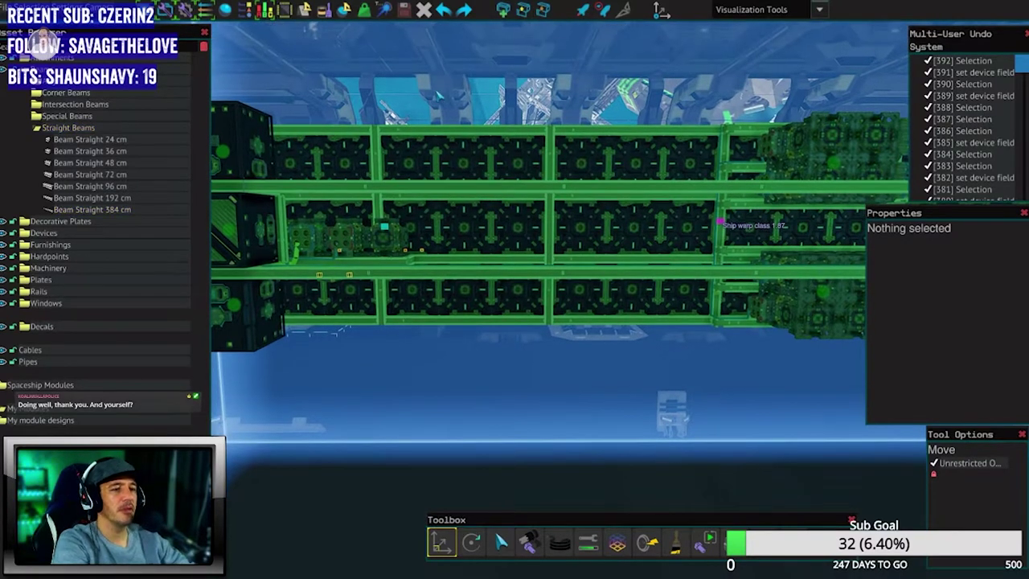
pyautogui.moveTo(547, 241); pyautogui.dragTo(522, 225)
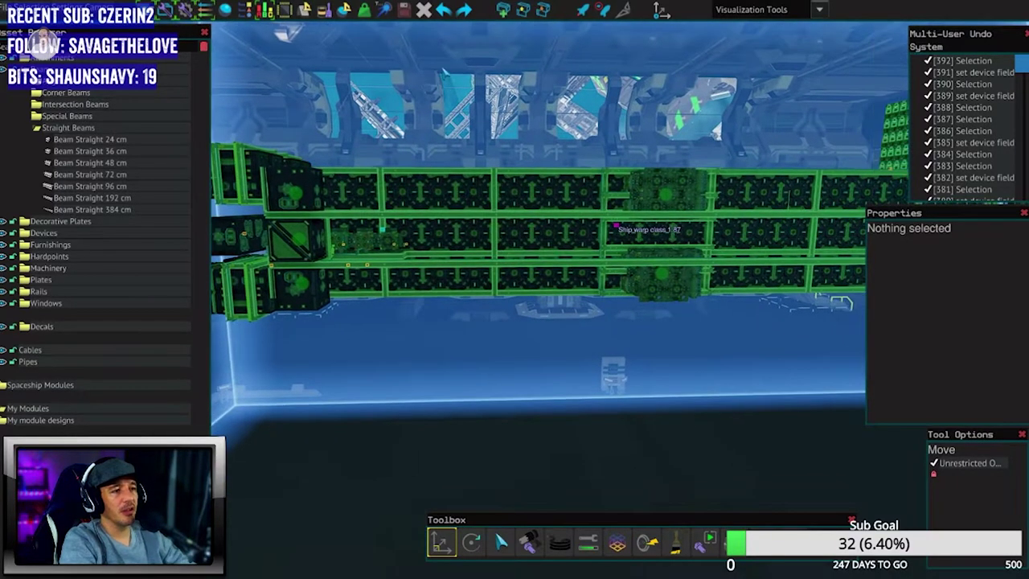
# Add maximum virtual mass to the whole ship and check the resulting warp class.
pyautogui.click(364, 9)
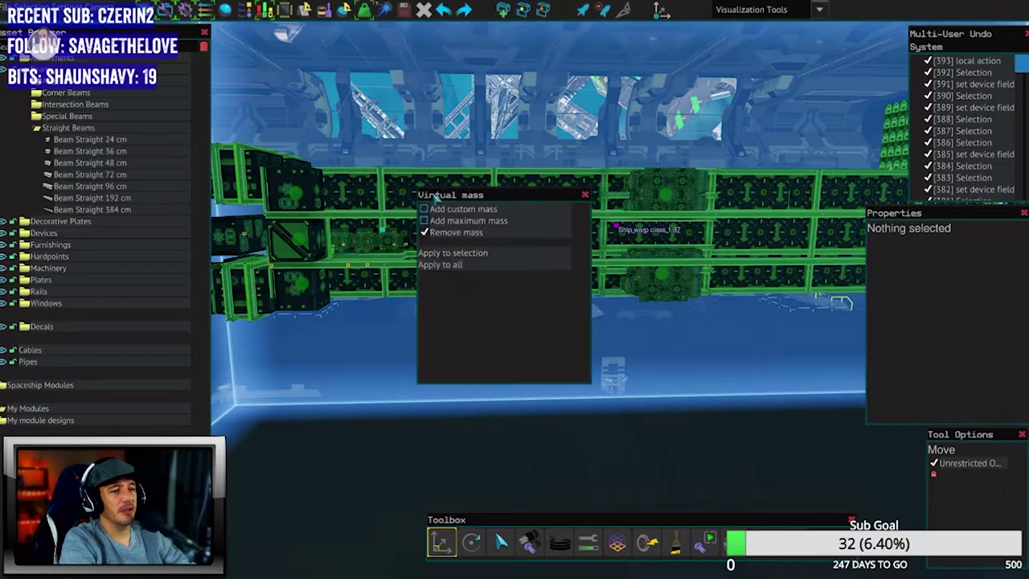
pyautogui.click(424, 221)
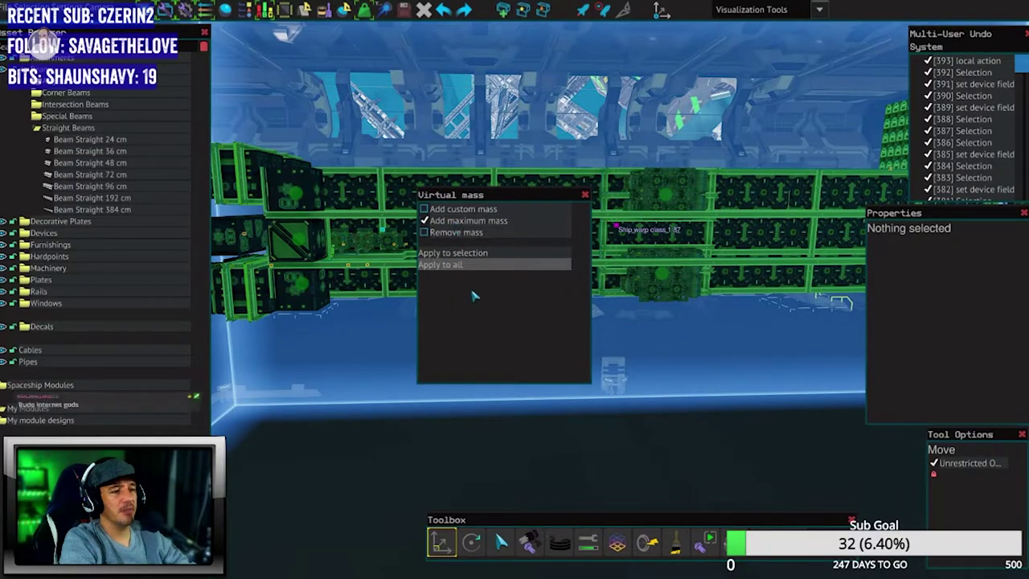
pyautogui.click(468, 267)
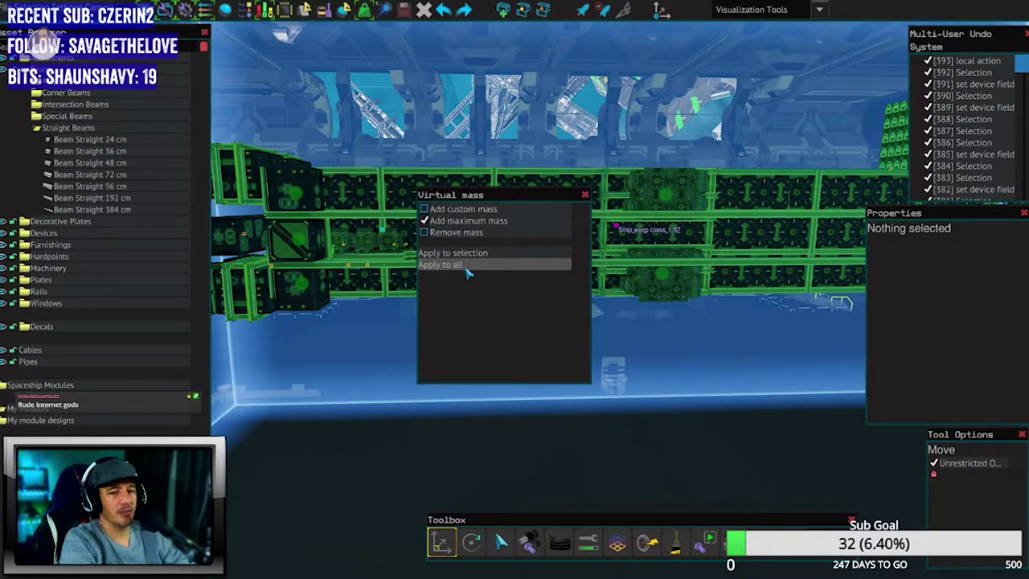
pyautogui.click(587, 197)
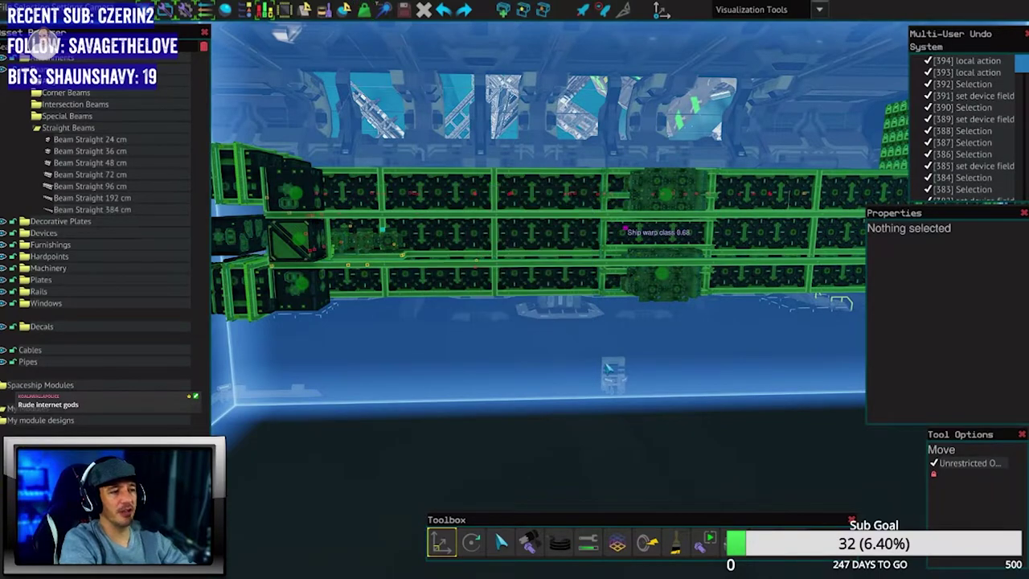
pyautogui.moveTo(605, 370); pyautogui.dragTo(605, 347)
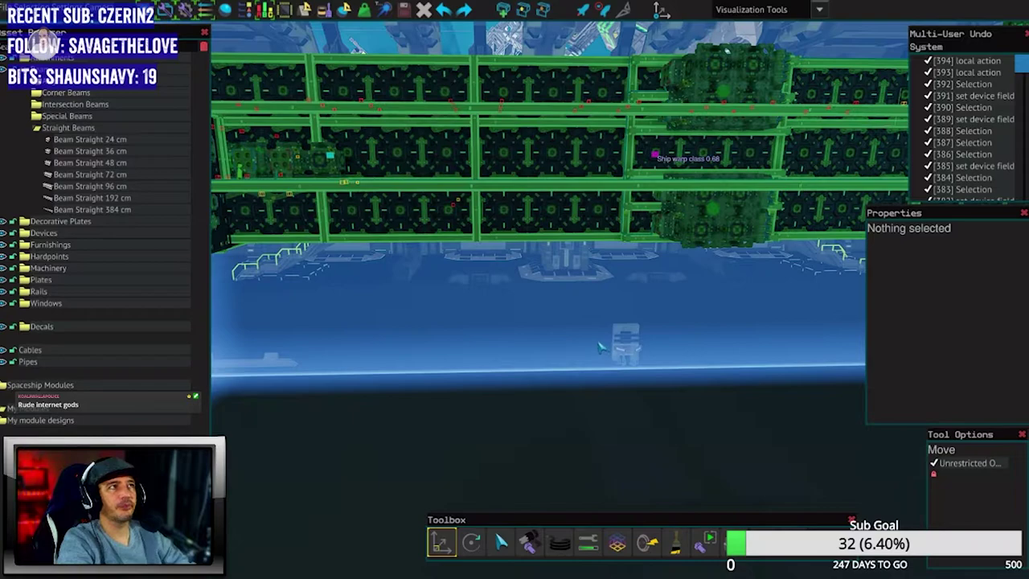
pyautogui.moveTo(90, 209); pyautogui.dragTo(512, 210)
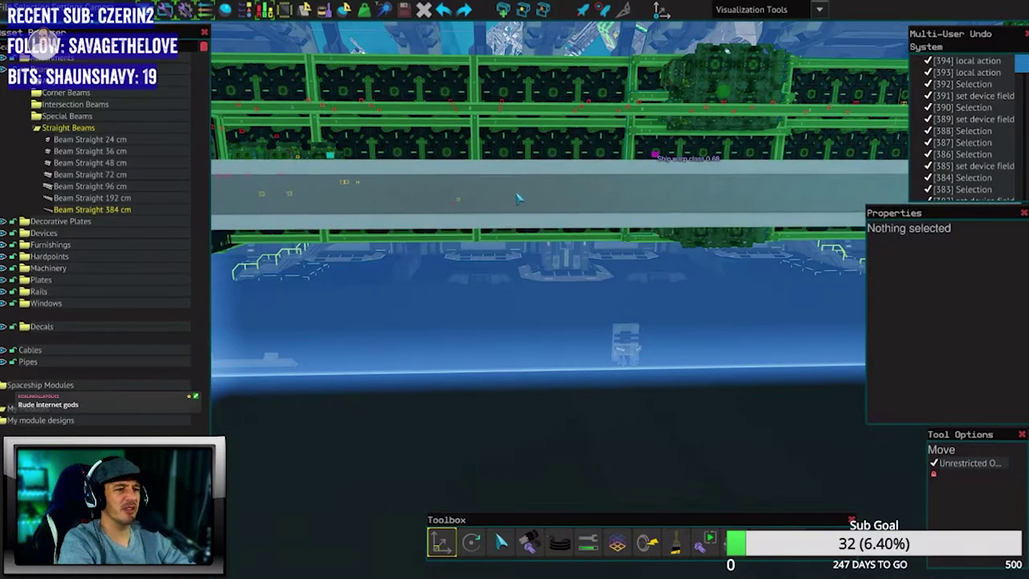
pyautogui.press('Escape')
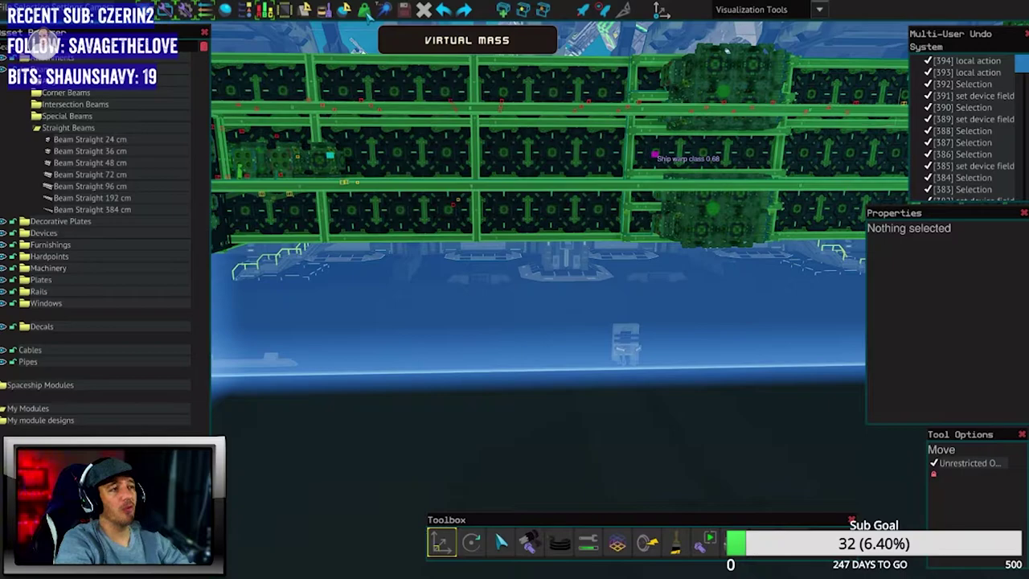
# Remove the added virtual mass so the warp class returns to 1.87.
pyautogui.click(366, 12)
pyautogui.click(469, 221)
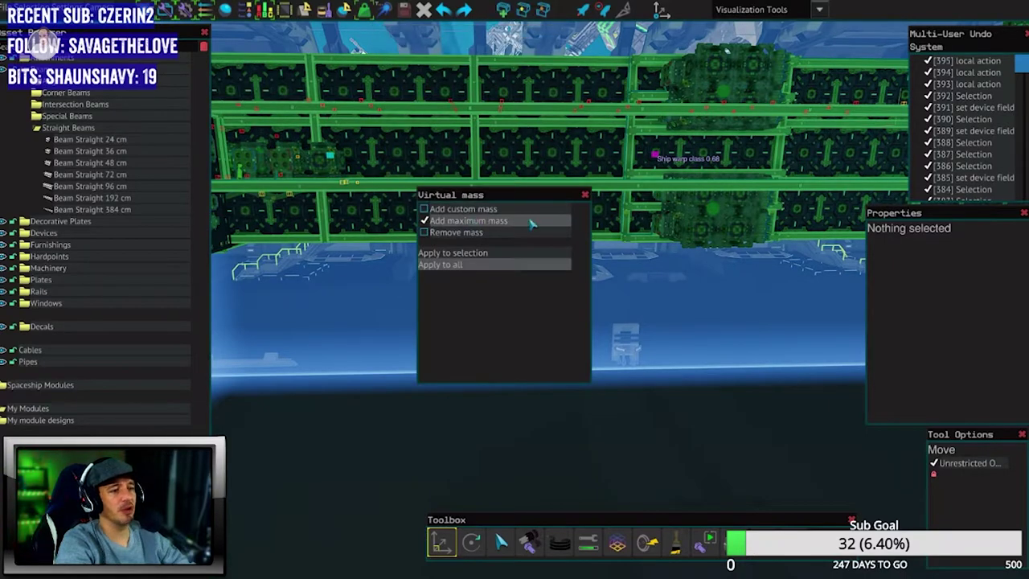
pyautogui.click(456, 233)
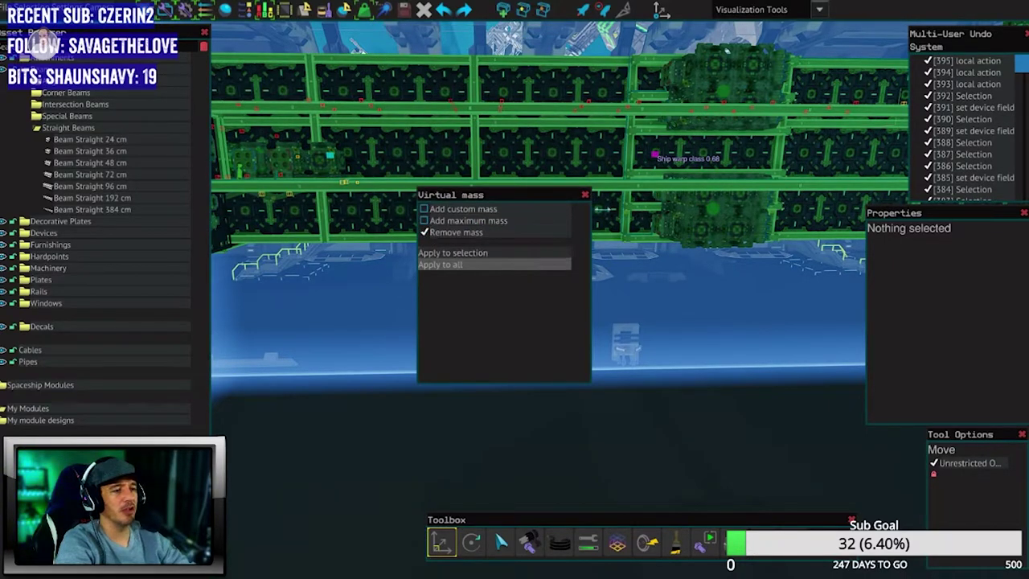
pyautogui.click(587, 195)
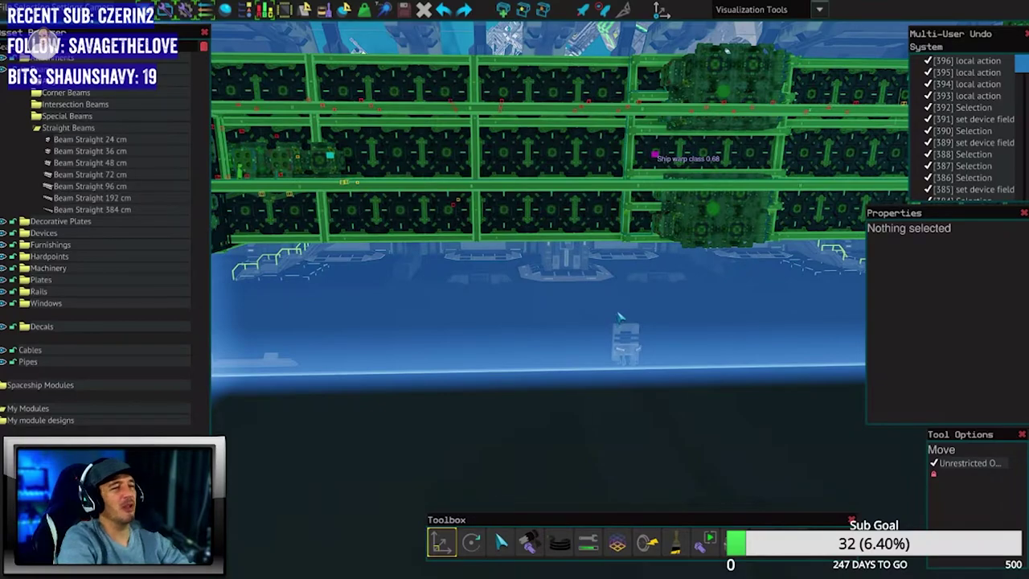
pyautogui.moveTo(728, 48); pyautogui.dragTo(780, 22)
# Hide the centre of mass and centre of thrust markers.
pyautogui.click(818, 11)
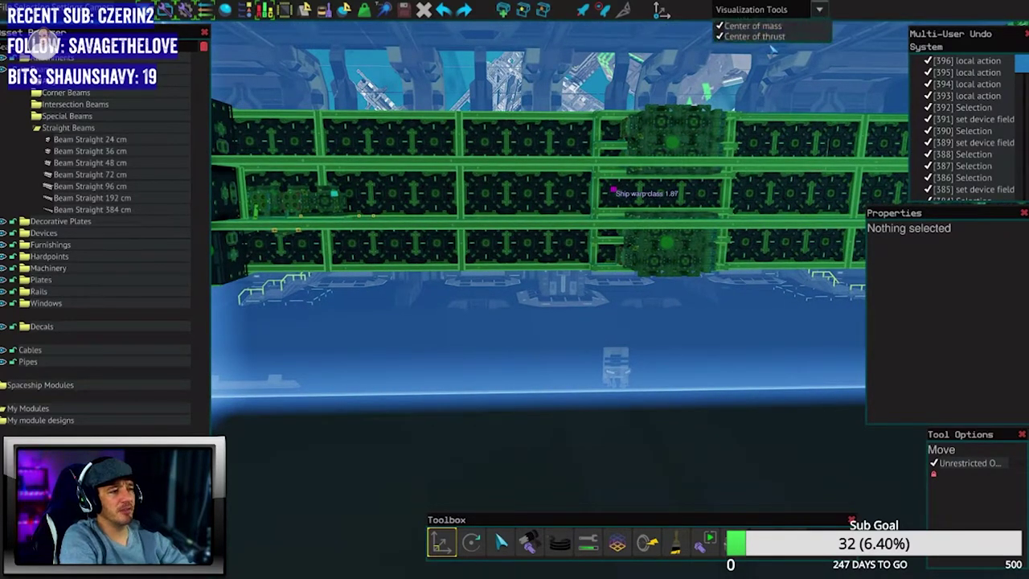
pyautogui.click(772, 35)
pyautogui.click(819, 9)
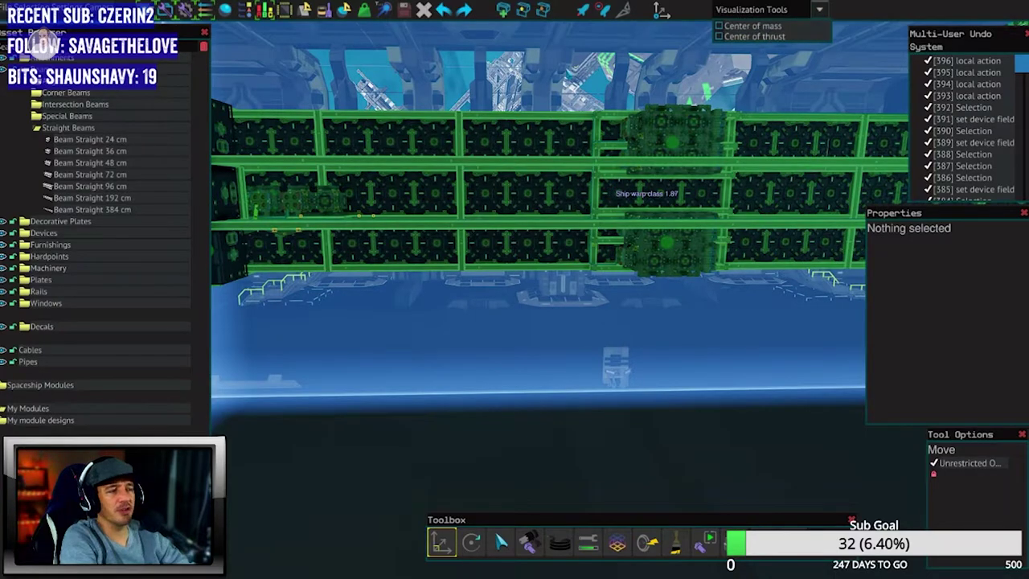
pyautogui.click(764, 36)
pyautogui.moveTo(595, 68)
pyautogui.mouseDown()
pyautogui.moveTo(567, 73)
pyautogui.moveTo(571, 119)
pyautogui.moveTo(505, 251)
pyautogui.mouseUp()
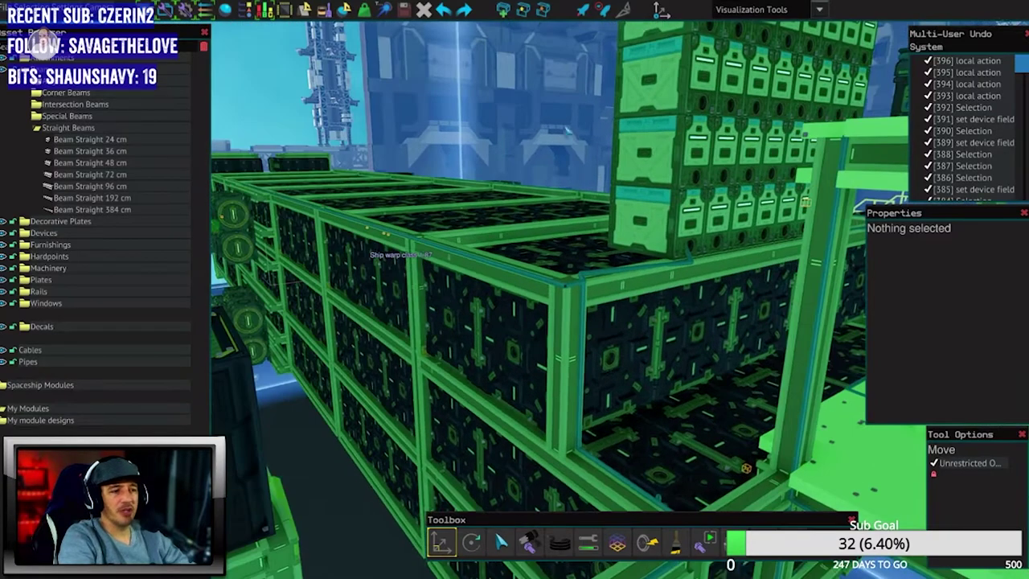
pyautogui.press('a')
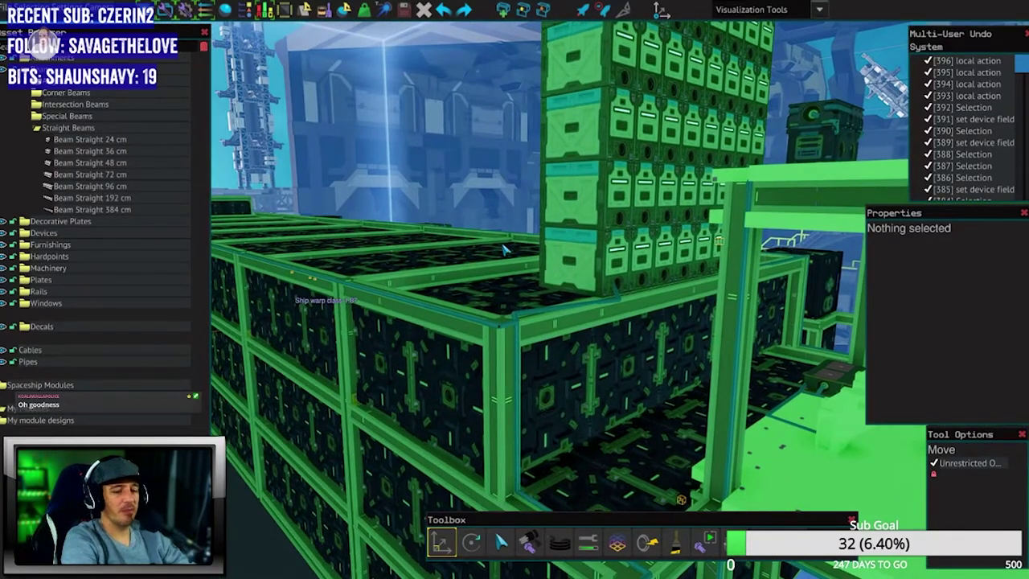
pyautogui.press('F5')
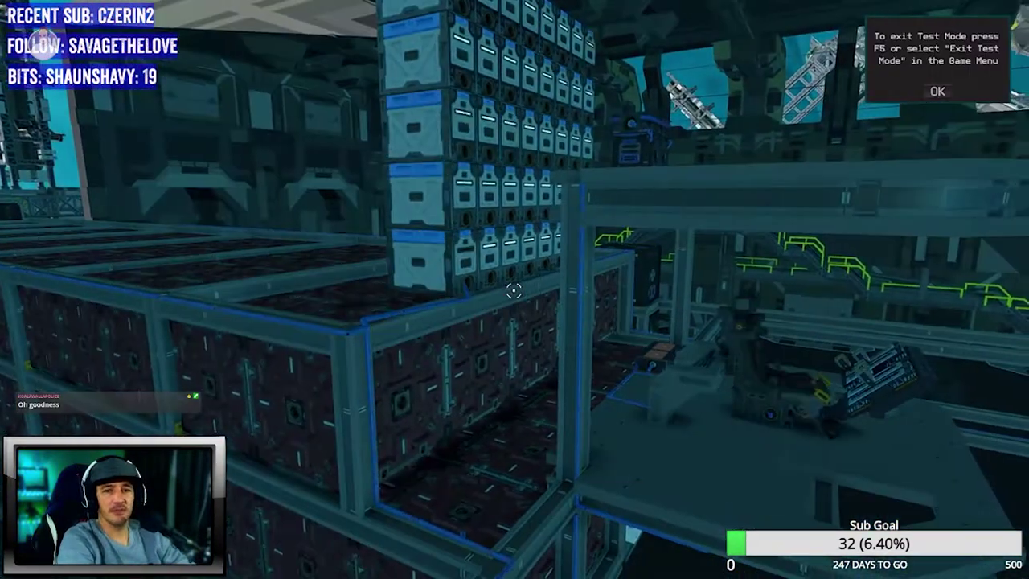
pyautogui.press('w')
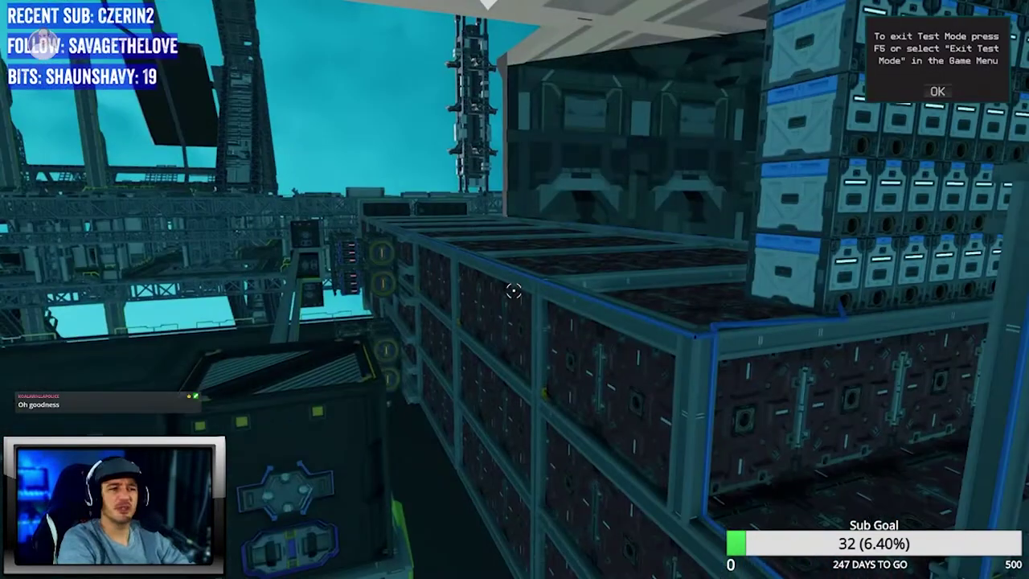
pyautogui.press('w')
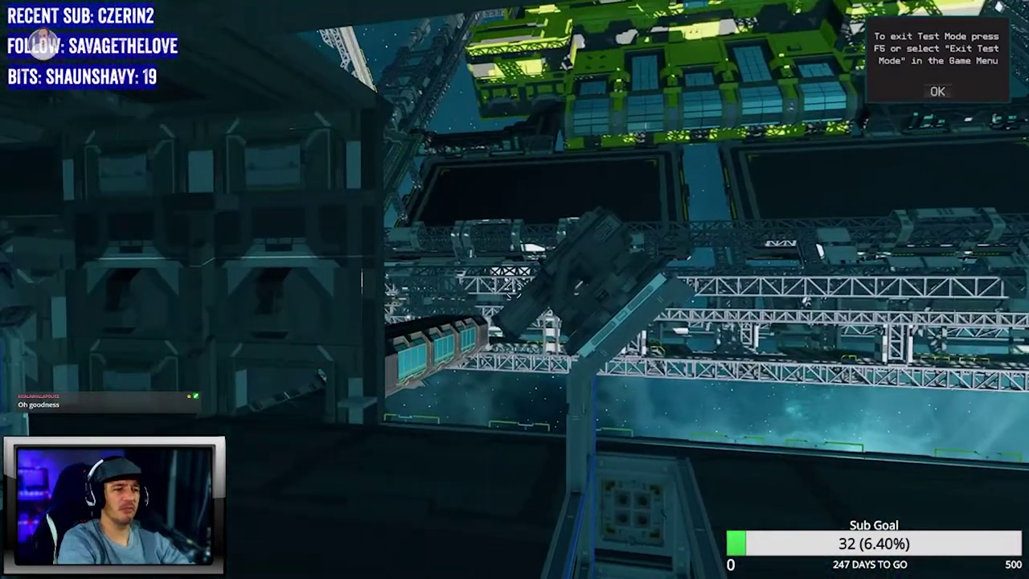
pyautogui.press('w')
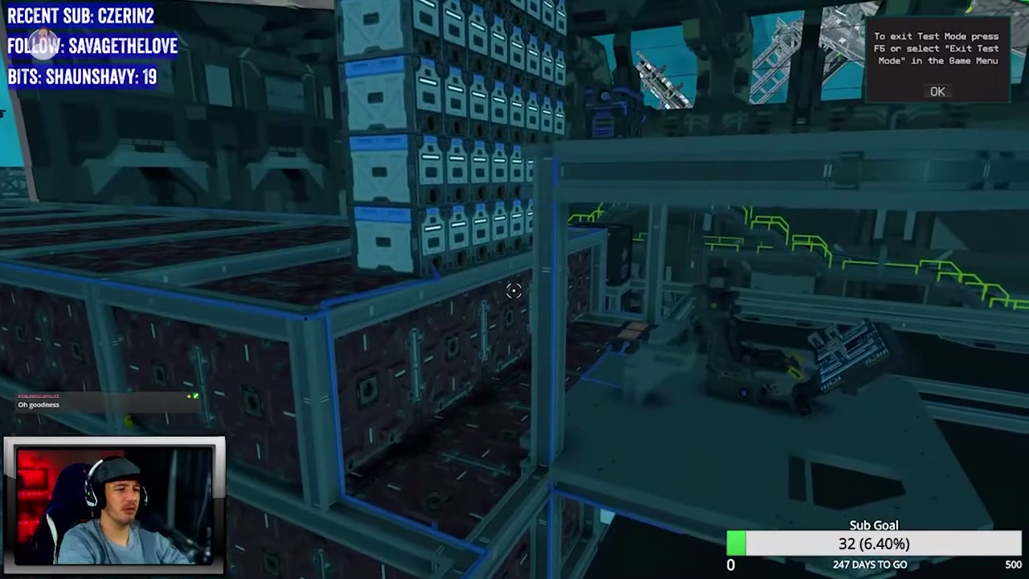
pyautogui.press('w')
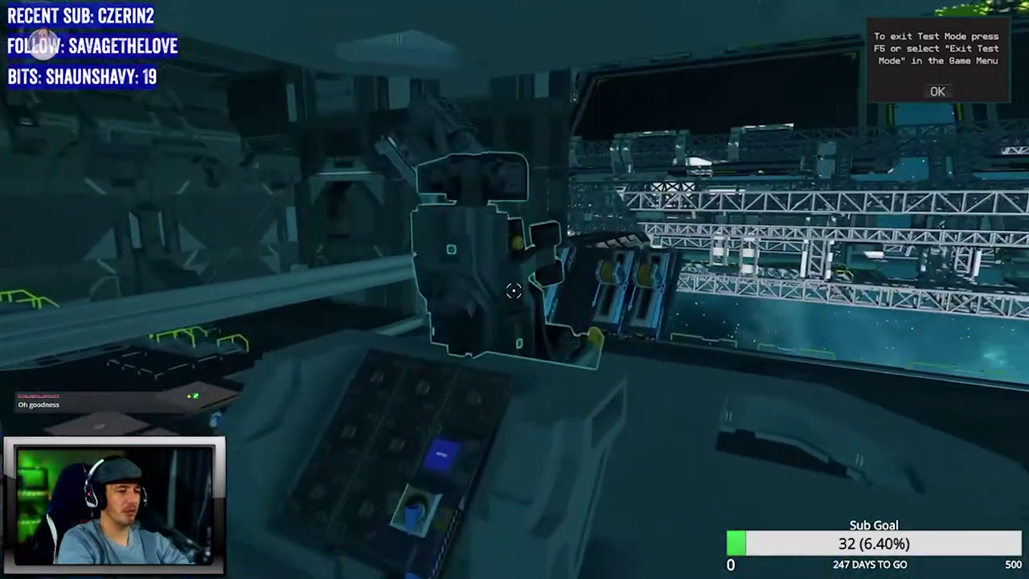
pyautogui.press('w')
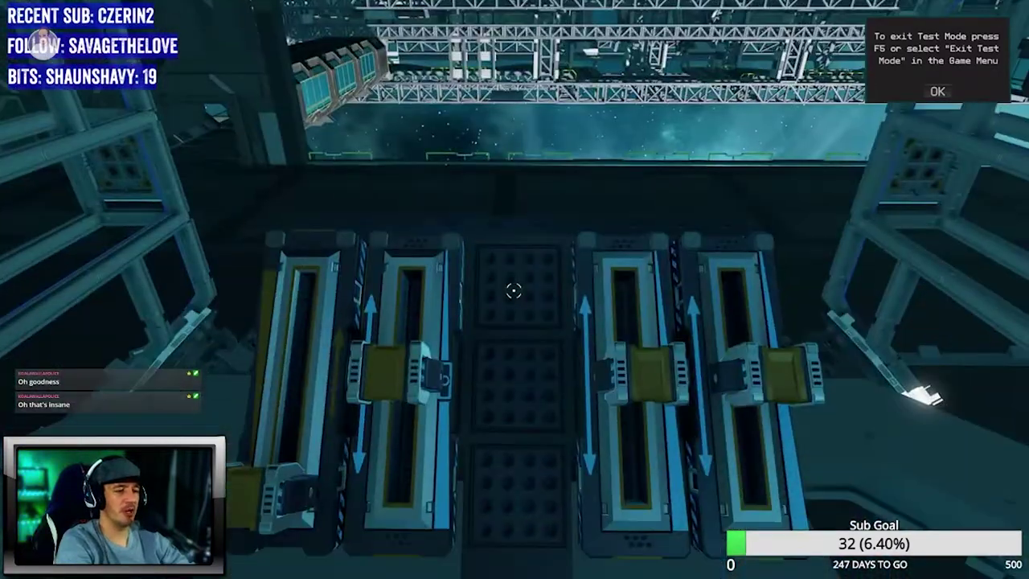
pyautogui.press('w')
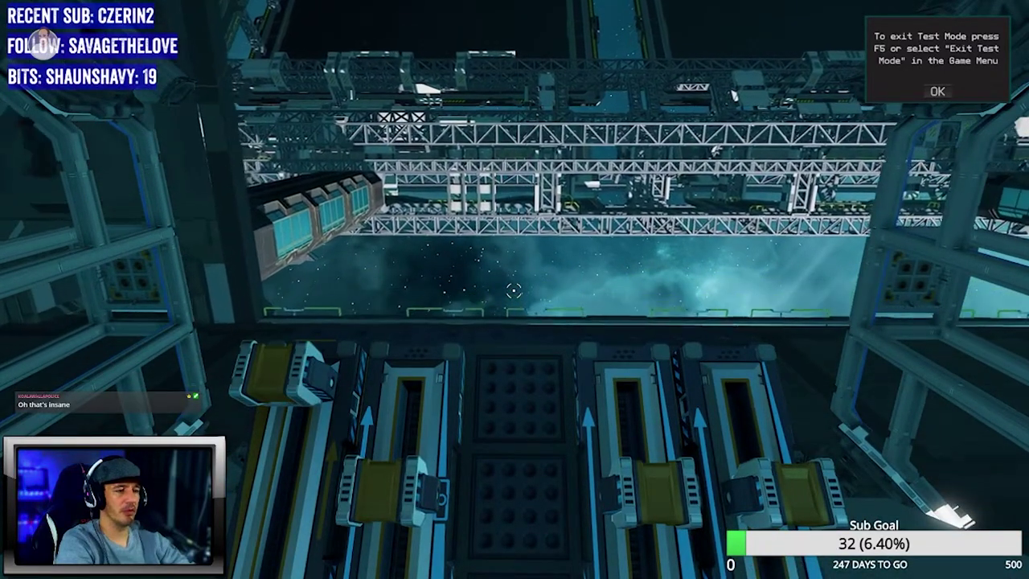
pyautogui.press('w')
pyautogui.press('w')
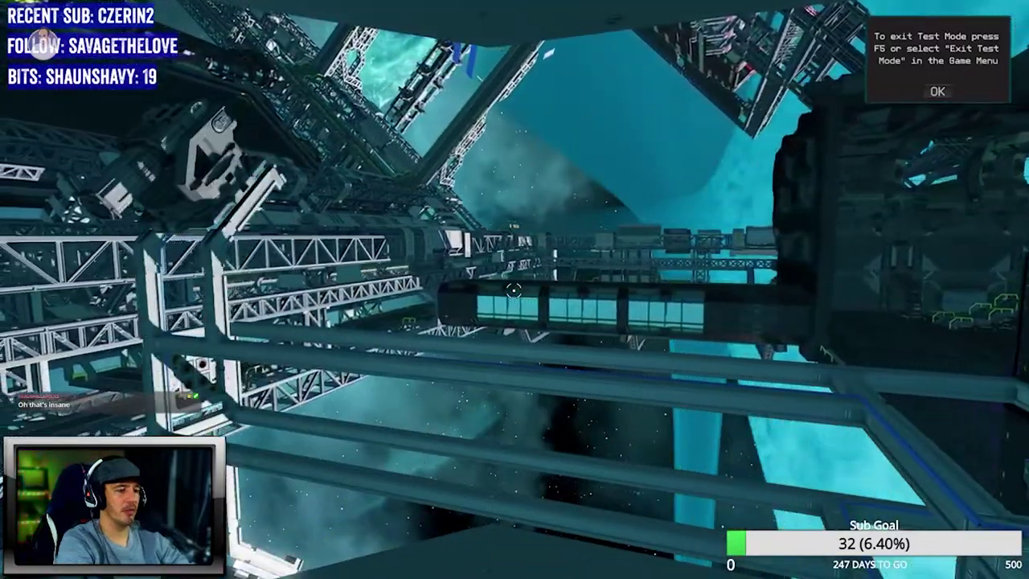
pyautogui.press('w')
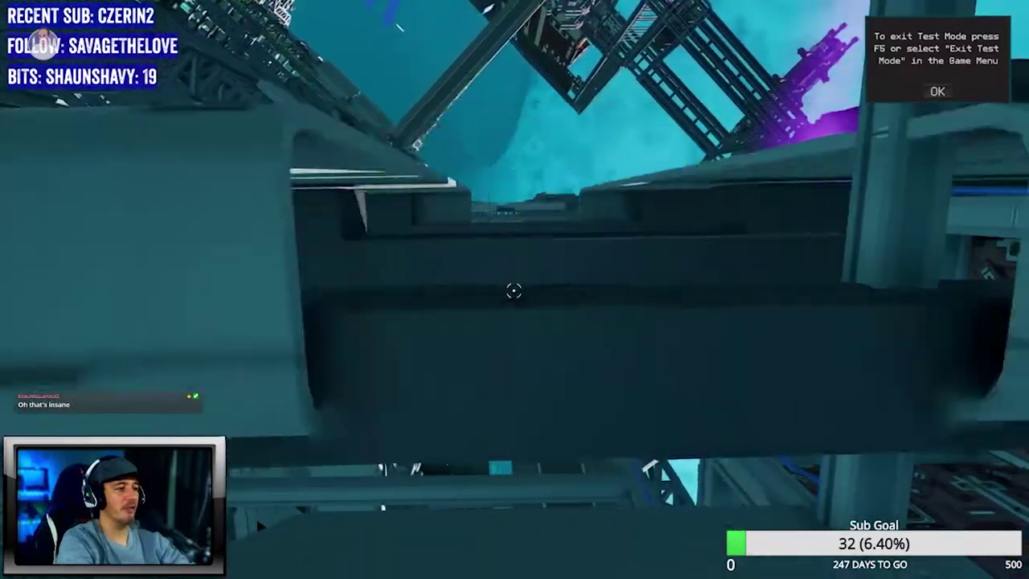
pyautogui.press('w')
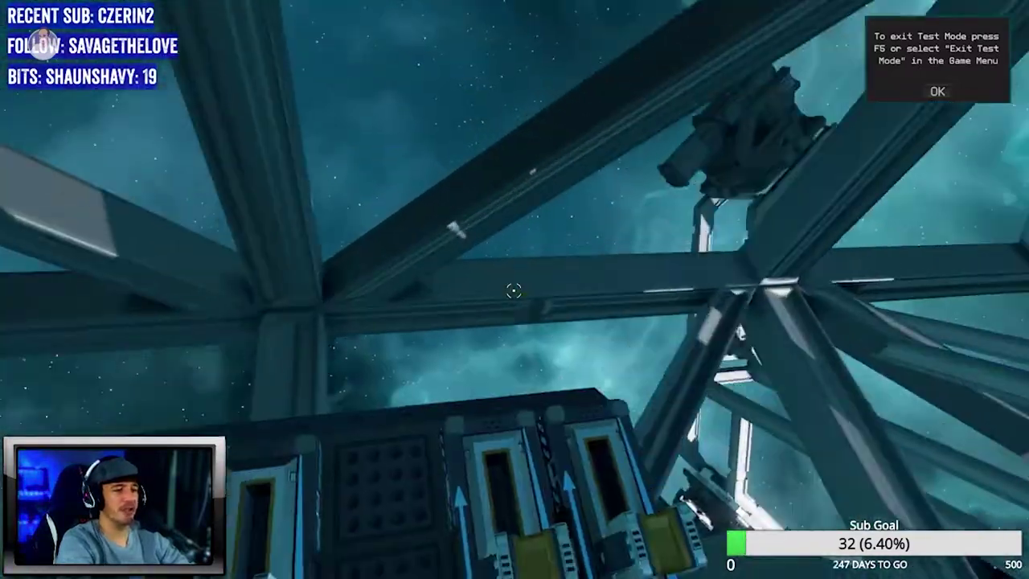
pyautogui.press('w')
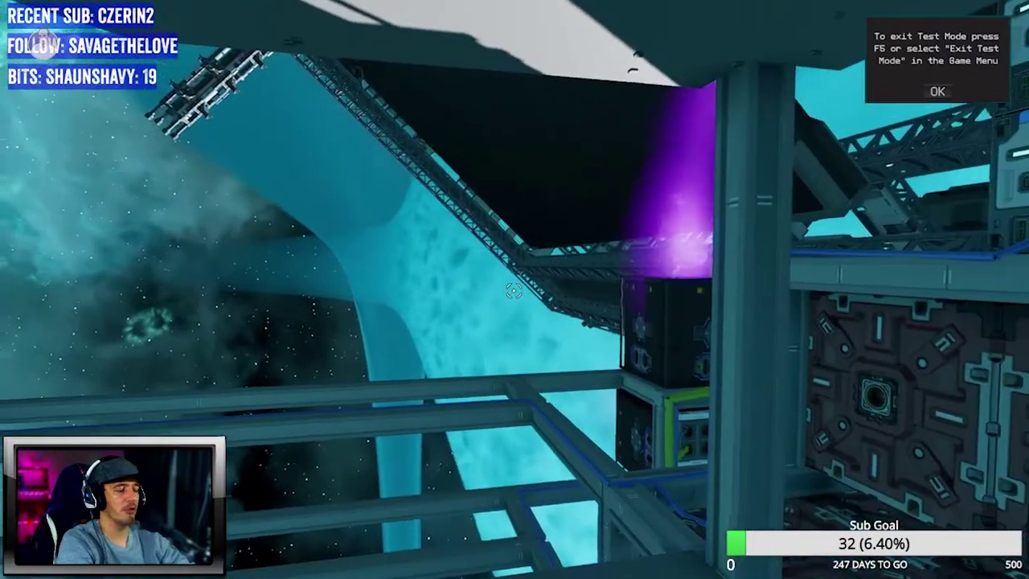
pyautogui.press('w')
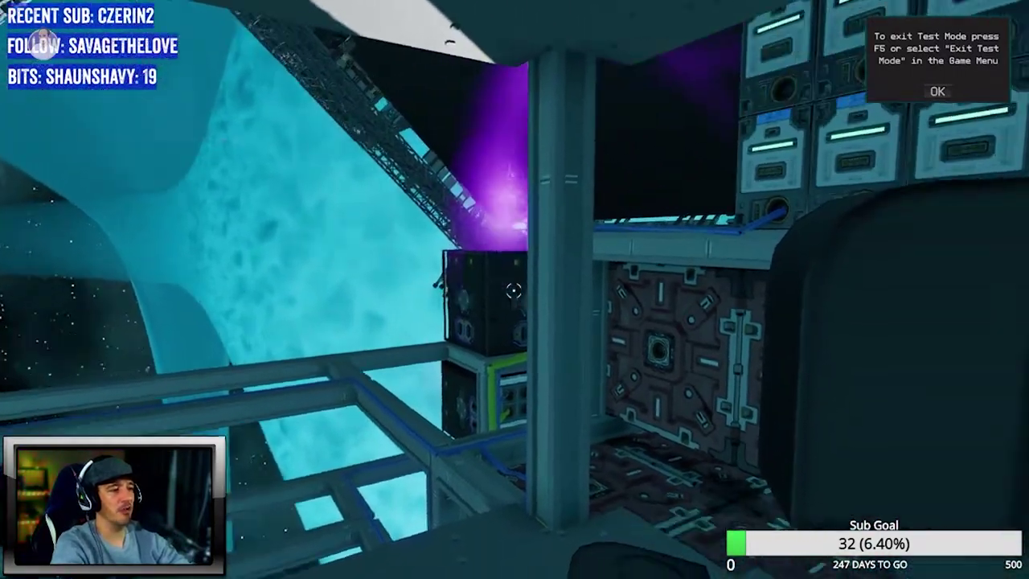
pyautogui.press('w')
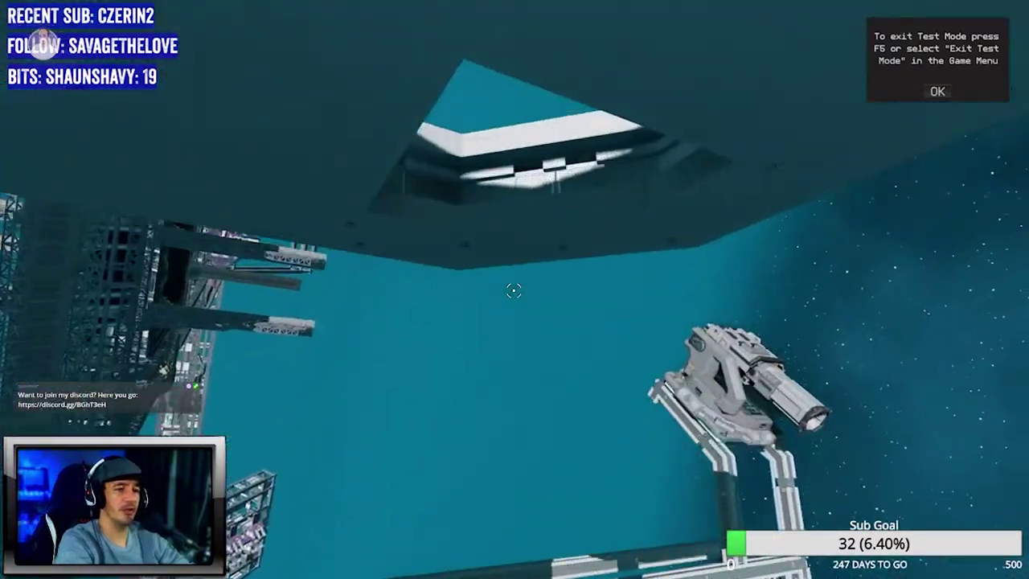
pyautogui.press('w')
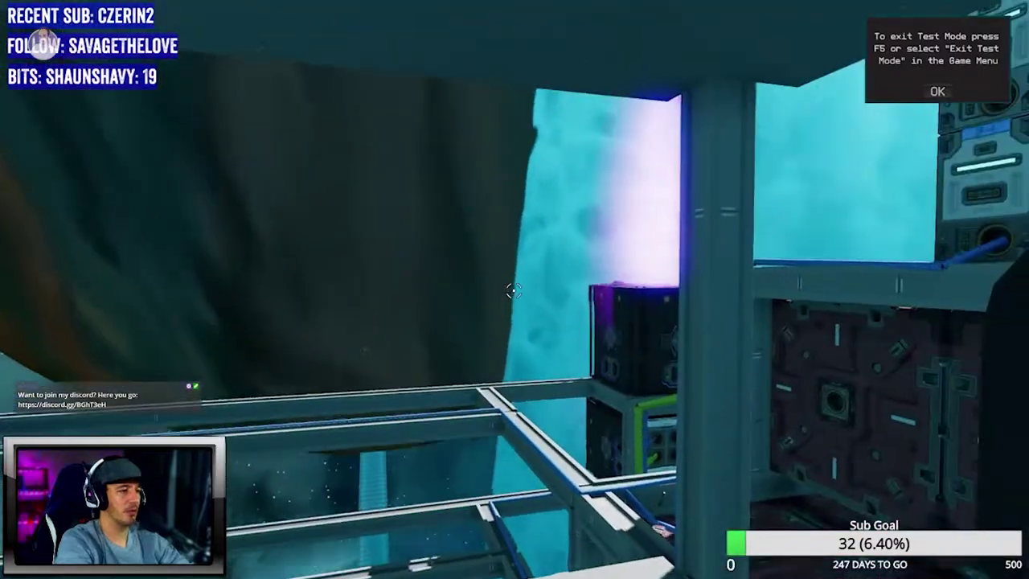
pyautogui.press('w')
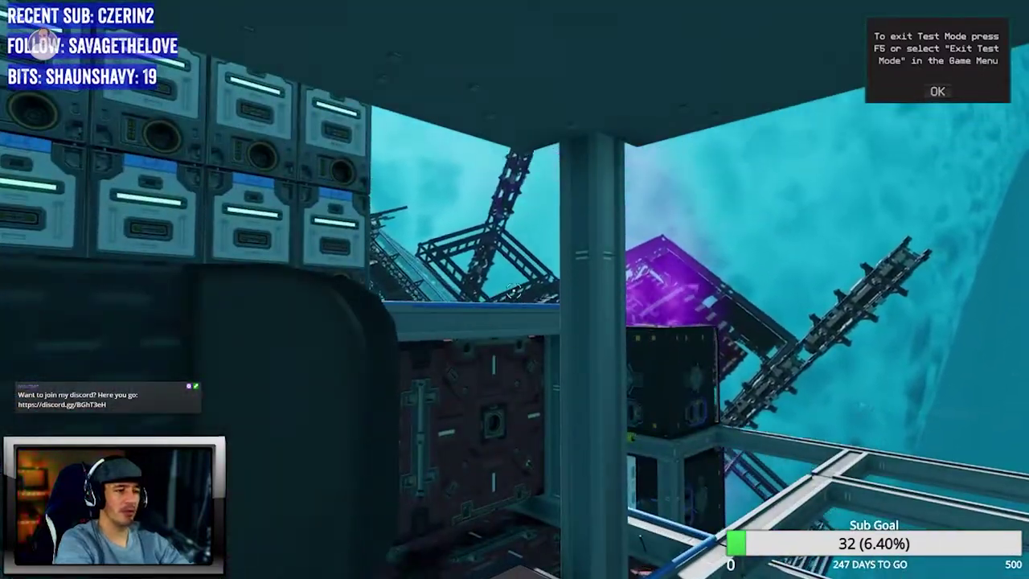
pyautogui.press('w')
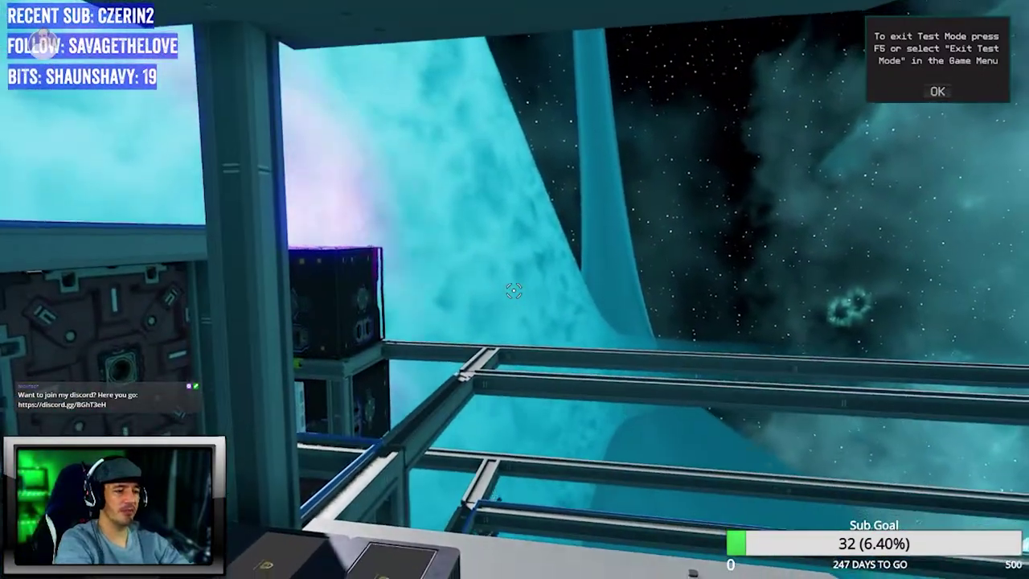
pyautogui.press('w')
pyautogui.press('w')
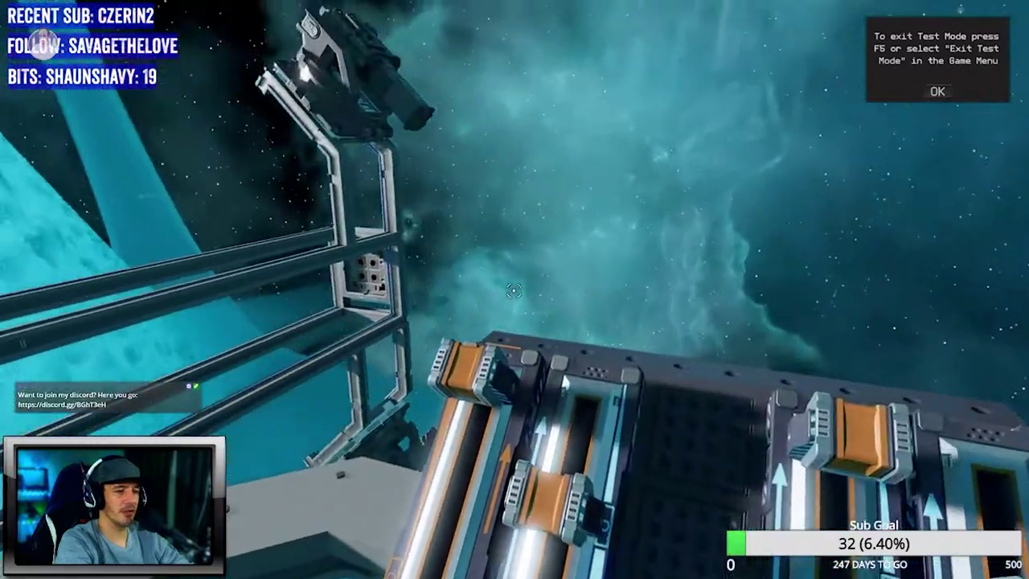
pyautogui.press('w')
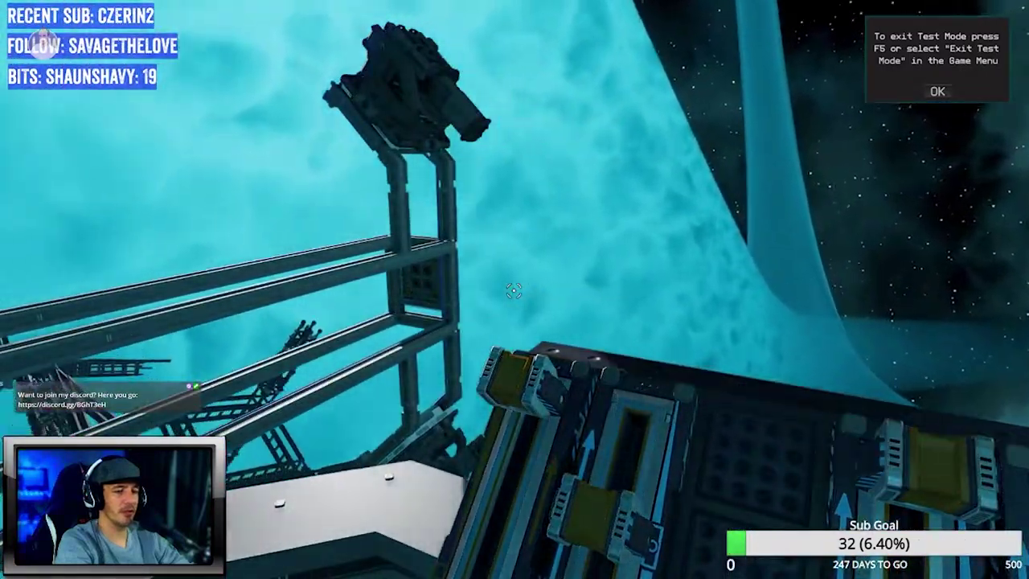
pyautogui.press('w')
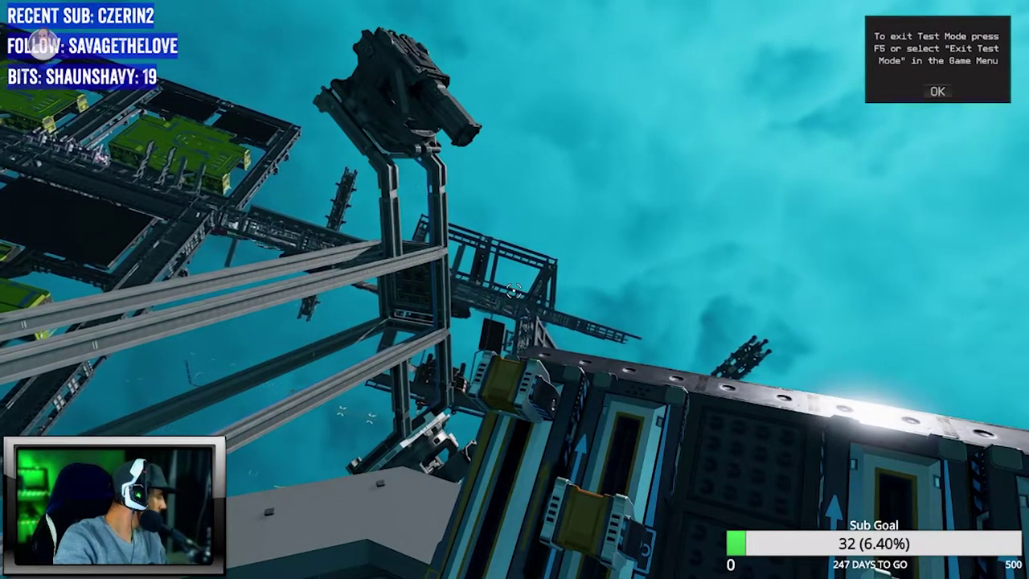
pyautogui.press('w')
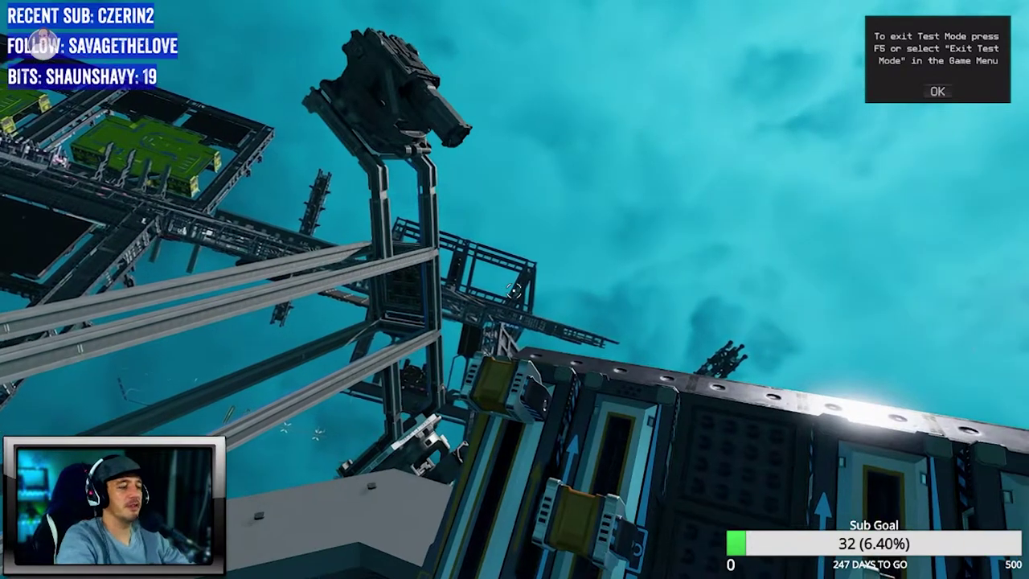
pyautogui.press('w')
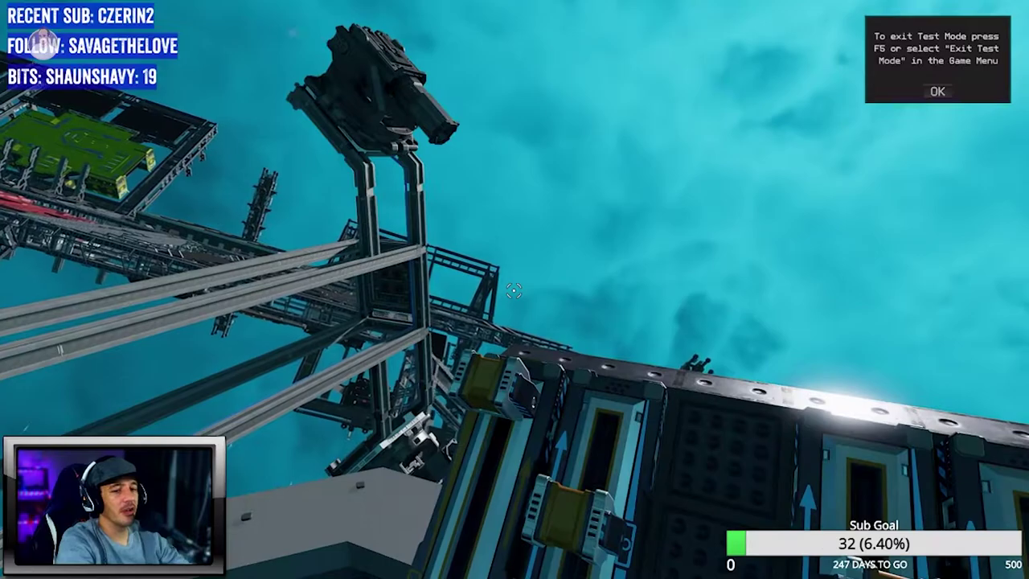
pyautogui.press('w')
pyautogui.press('w')
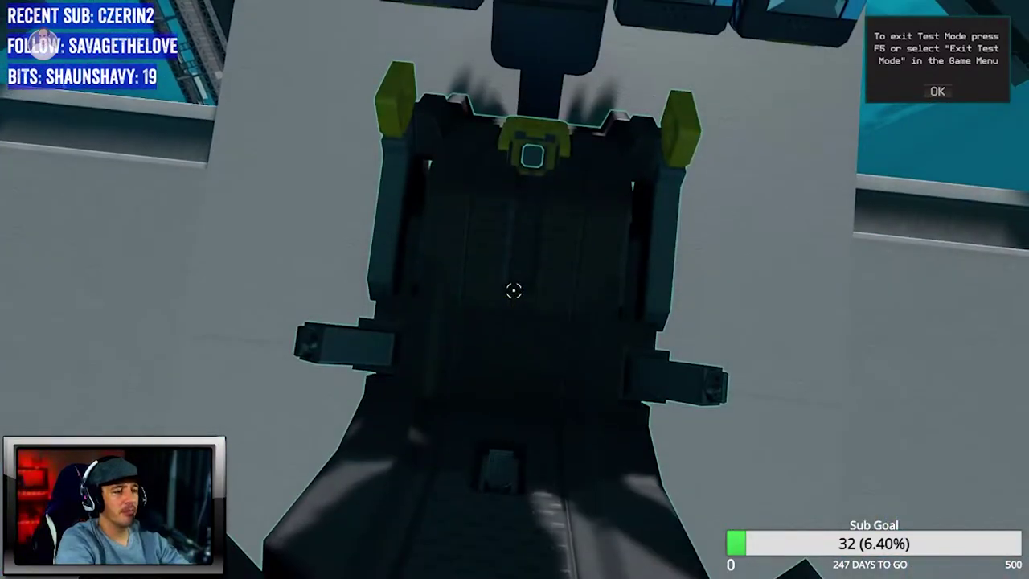
pyautogui.press('w')
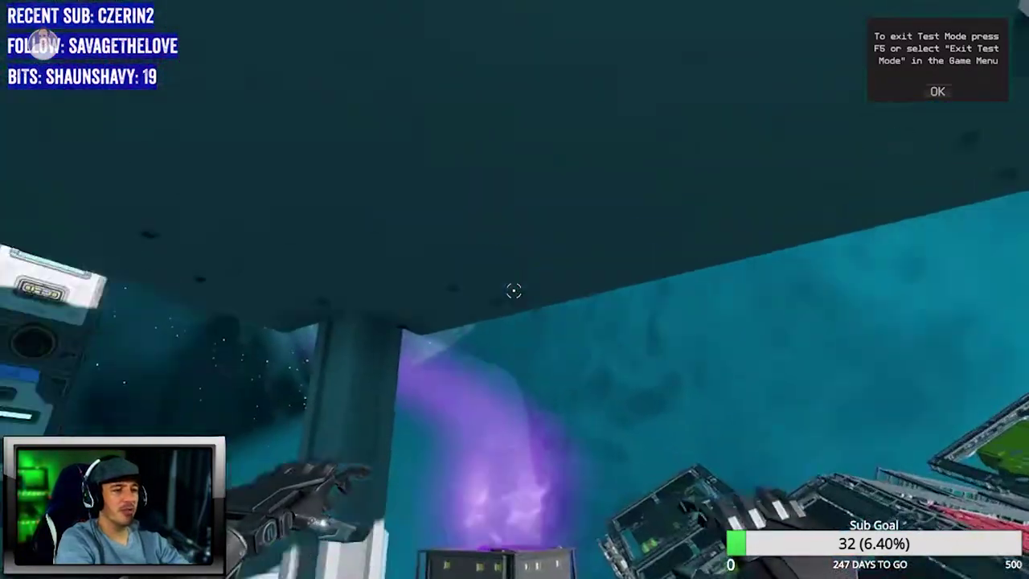
pyautogui.press('w')
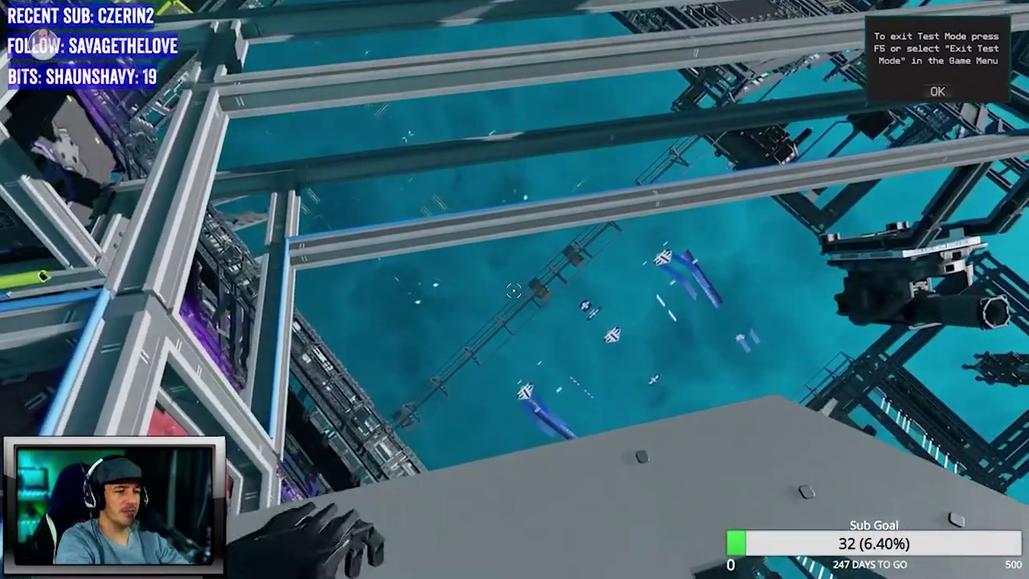
pyautogui.press('w')
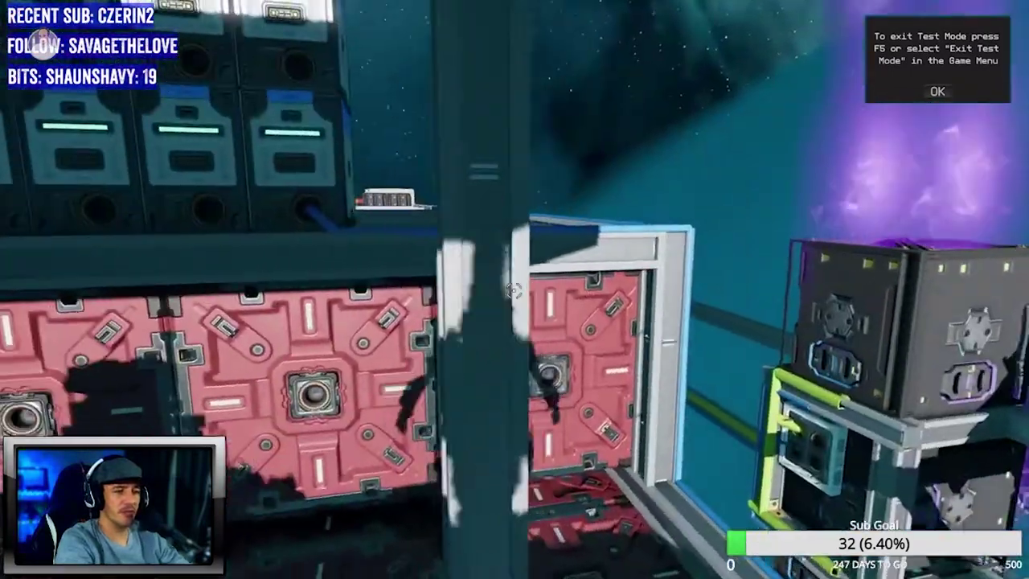
# Follow the thruster-powered ship with the camera as it accelerates away from the station.
pyautogui.press('s')
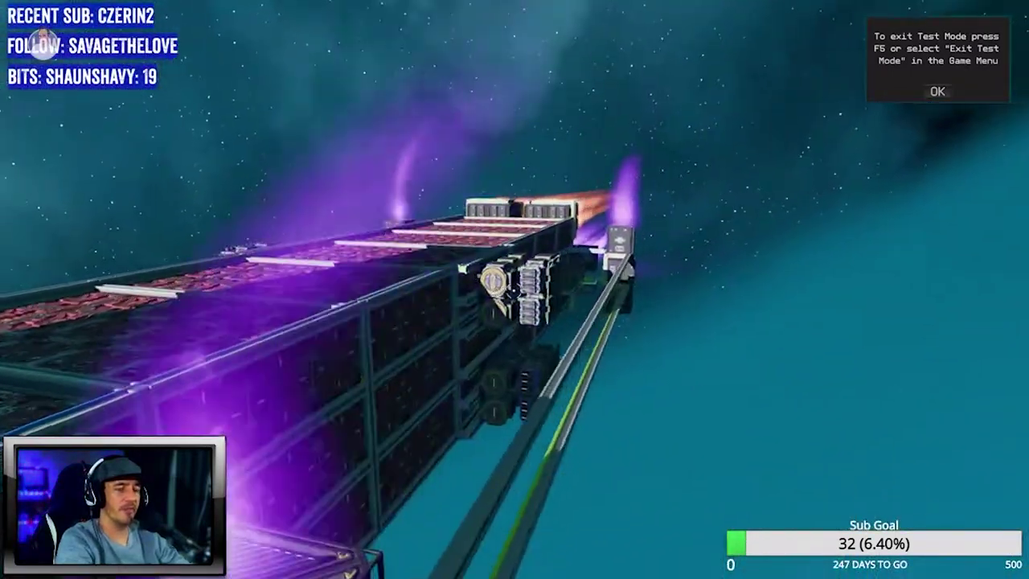
pyautogui.press('w')
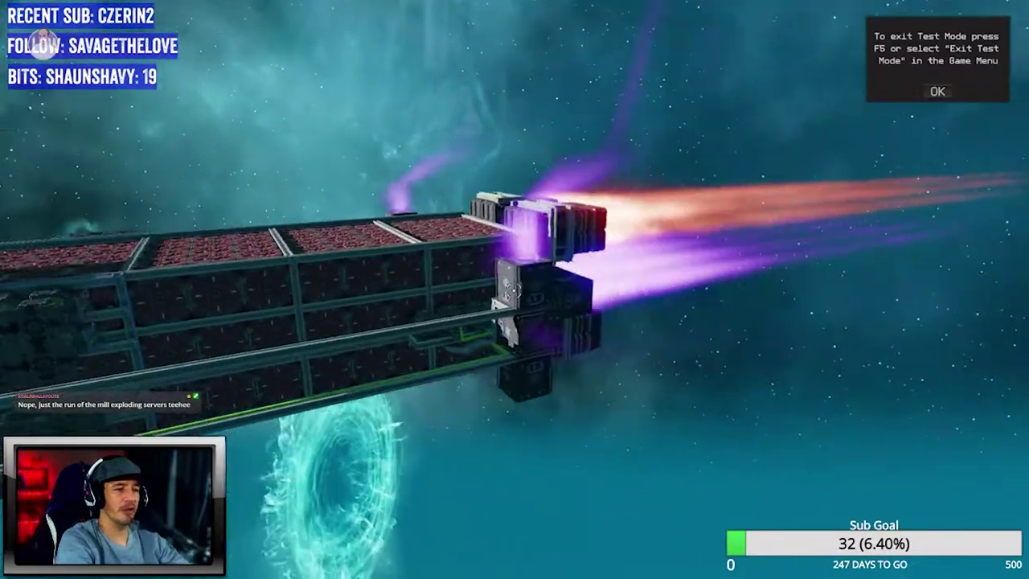
pyautogui.press('s')
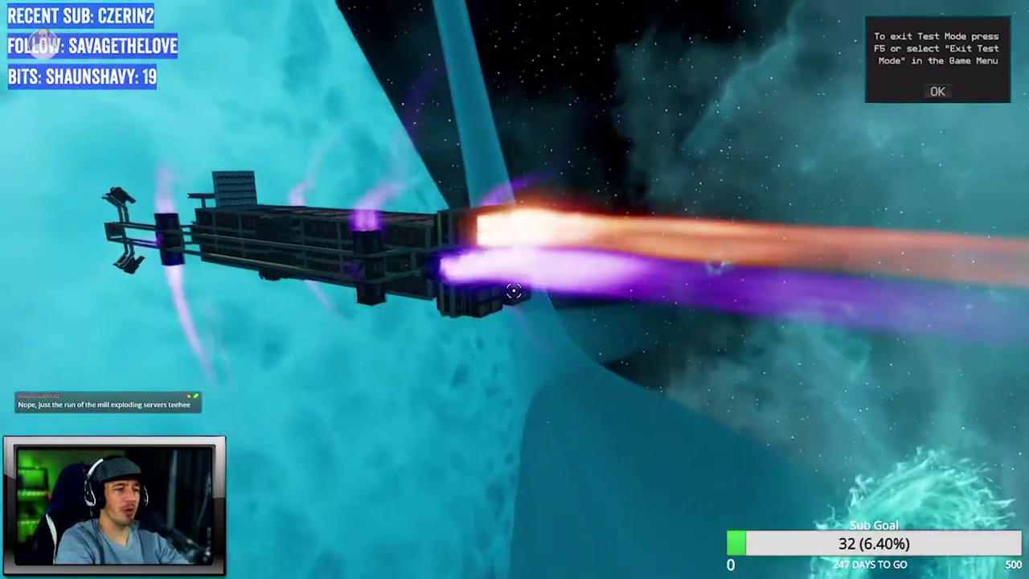
pyautogui.press('s')
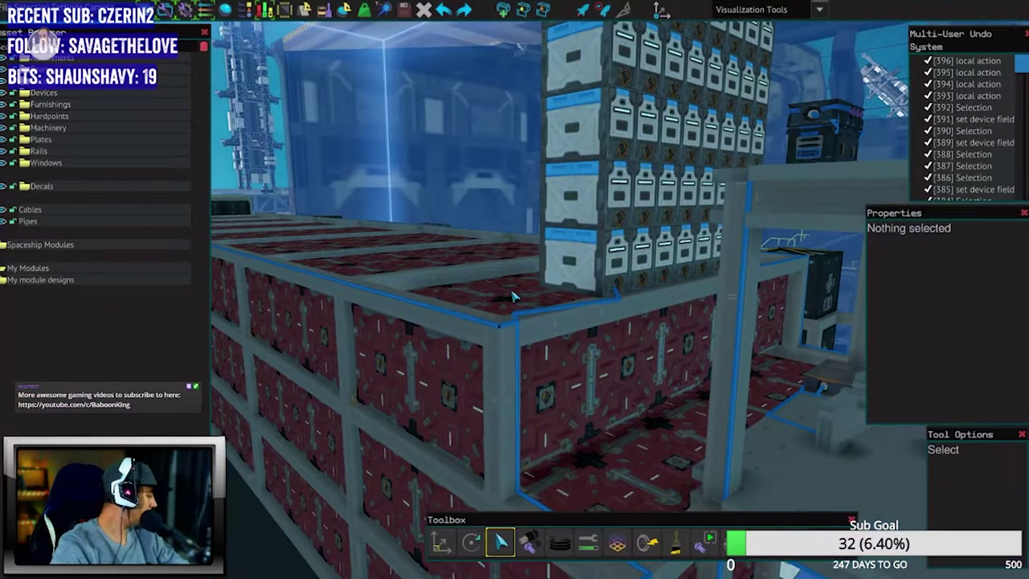
# Fly the camera through the ship's interior up to the gap in the green pipe runs.
pyautogui.press('w')
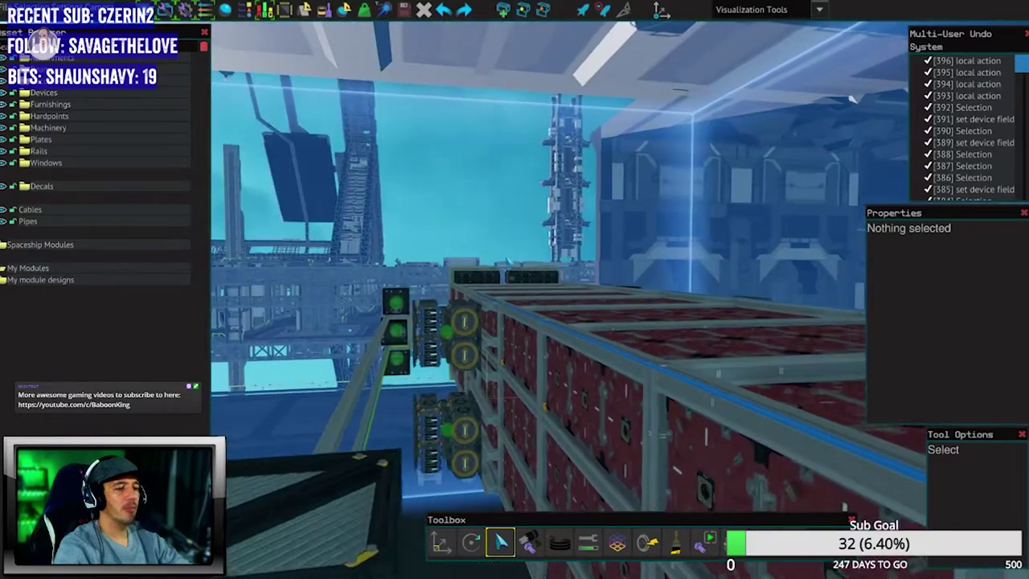
pyautogui.press('w')
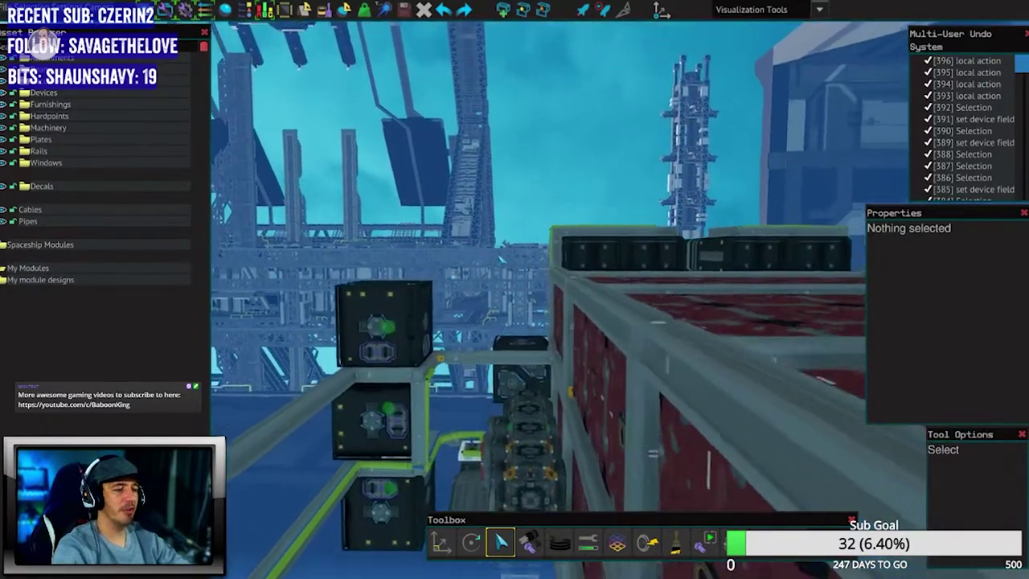
pyautogui.press('w')
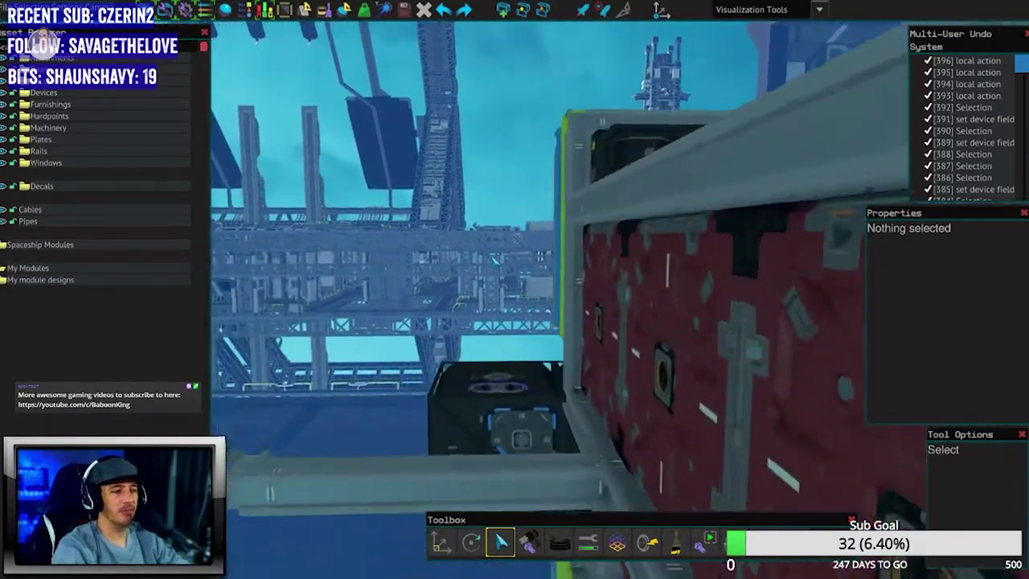
pyautogui.press('w')
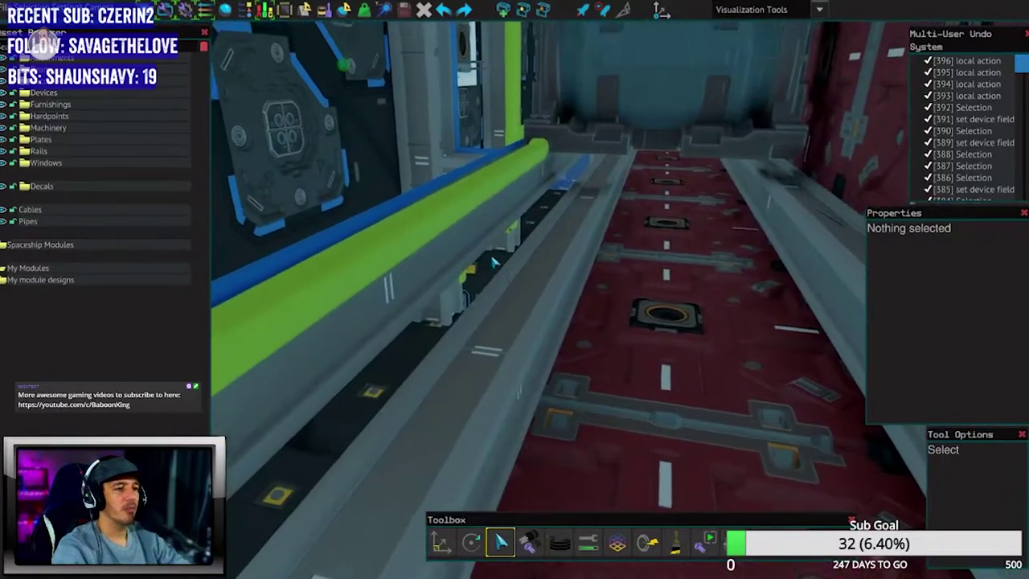
pyautogui.press('w')
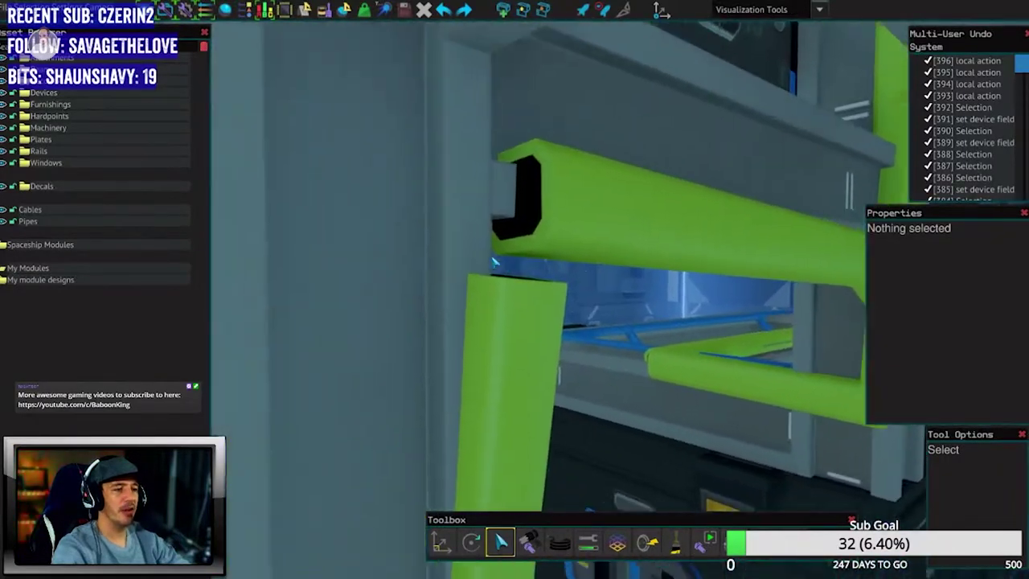
pyautogui.click(561, 543)
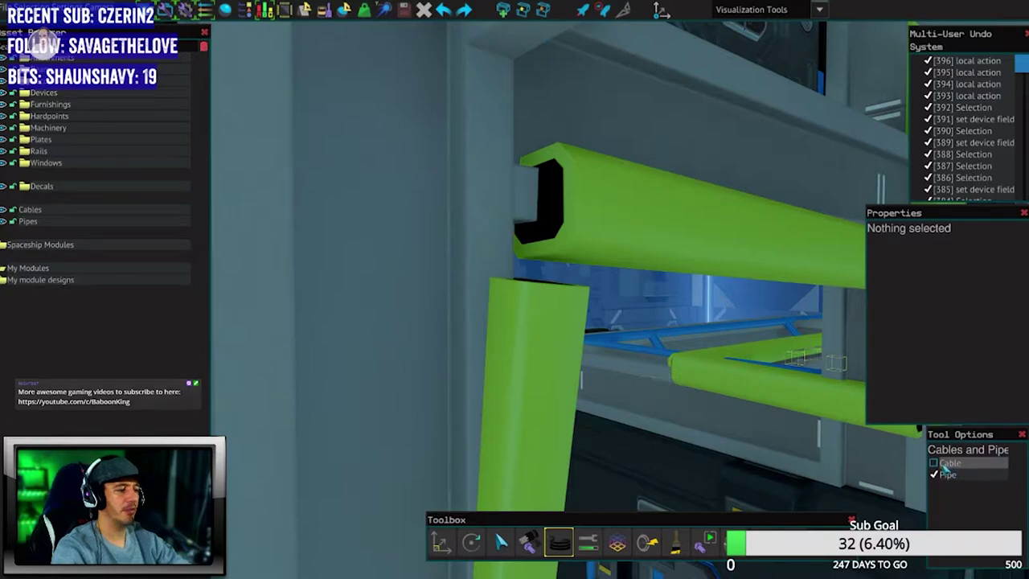
pyautogui.press('w')
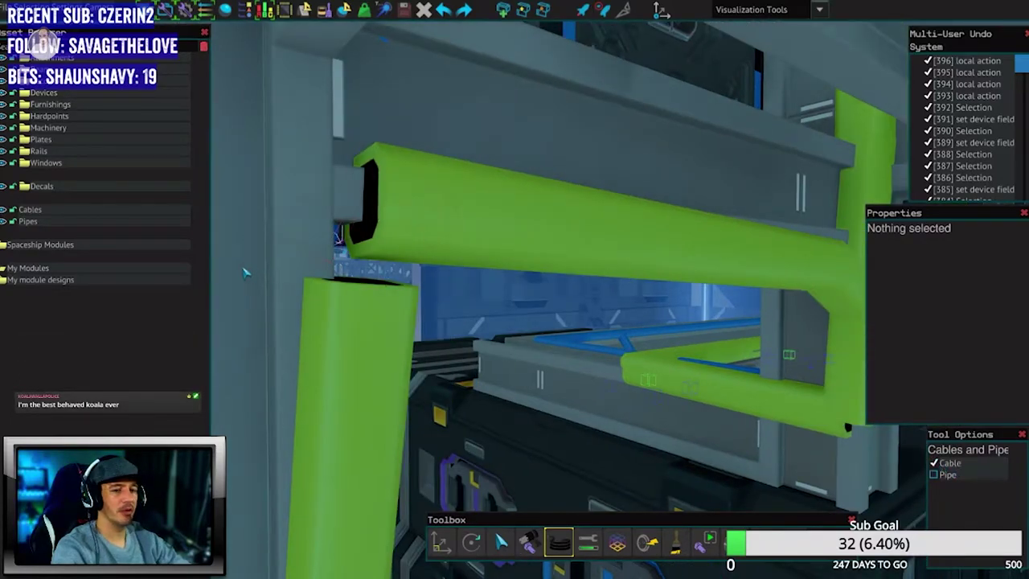
pyautogui.press('1')
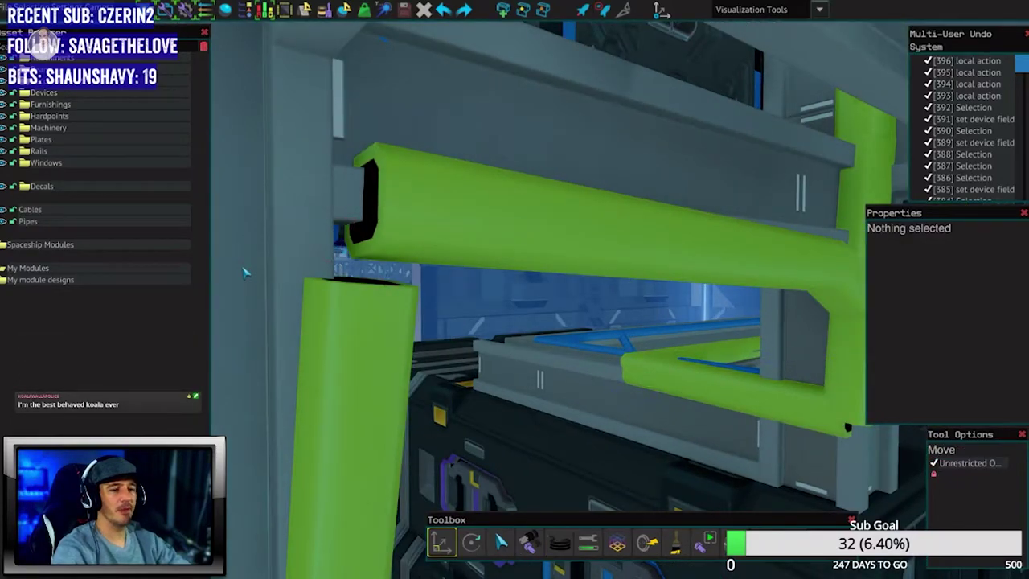
pyautogui.press('w')
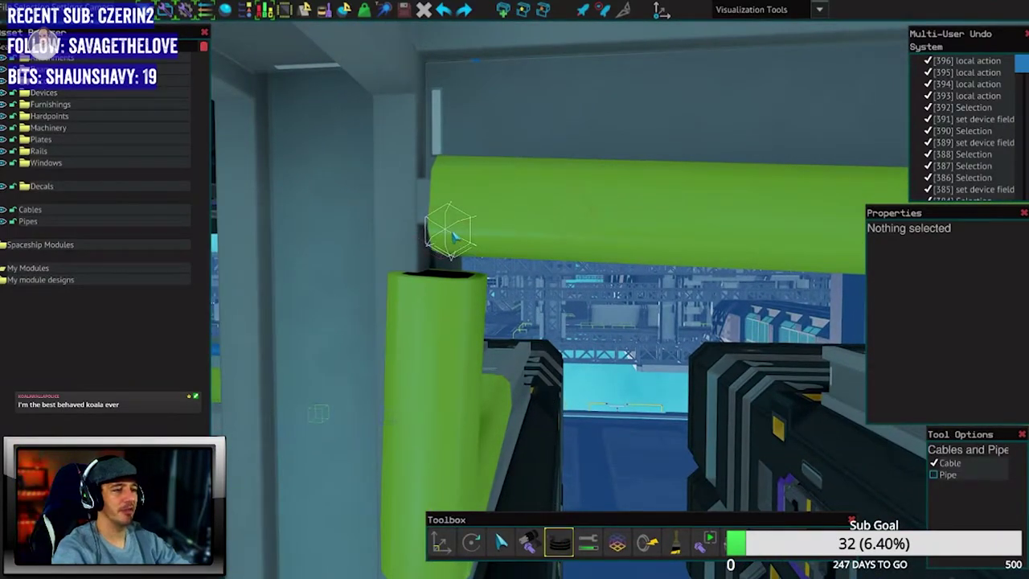
pyautogui.press('1')
pyautogui.press('w')
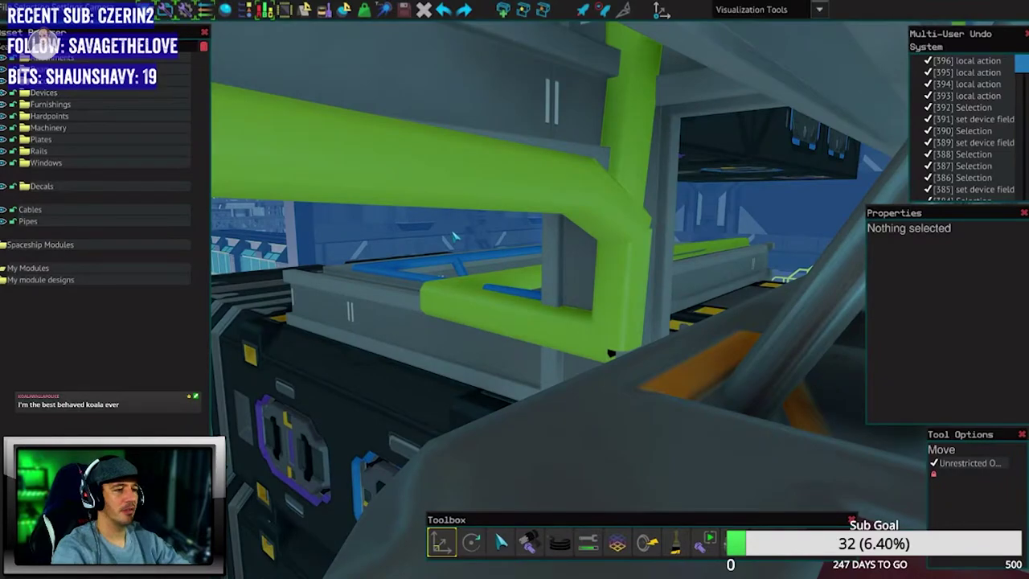
pyautogui.press('w')
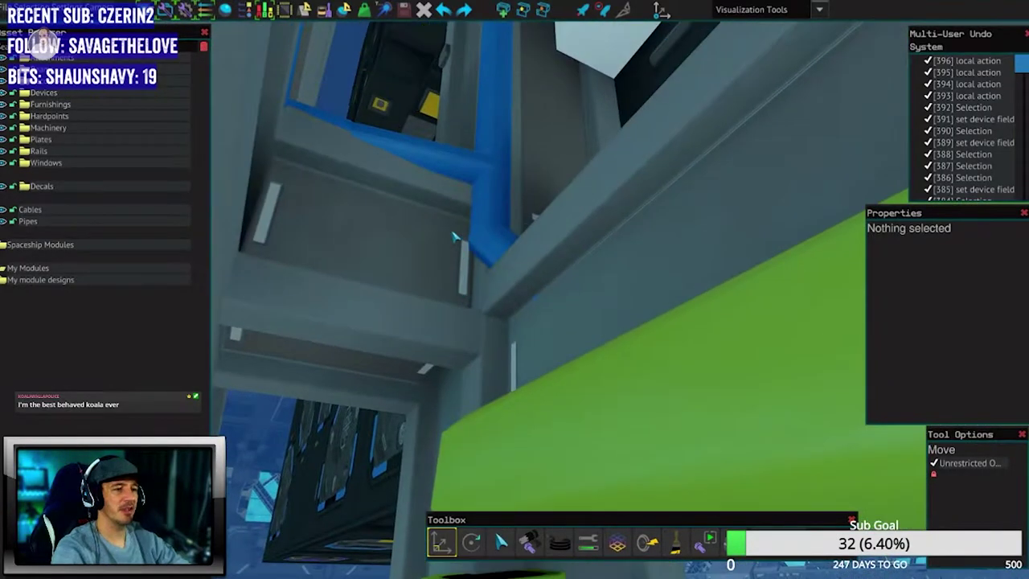
pyautogui.press('w')
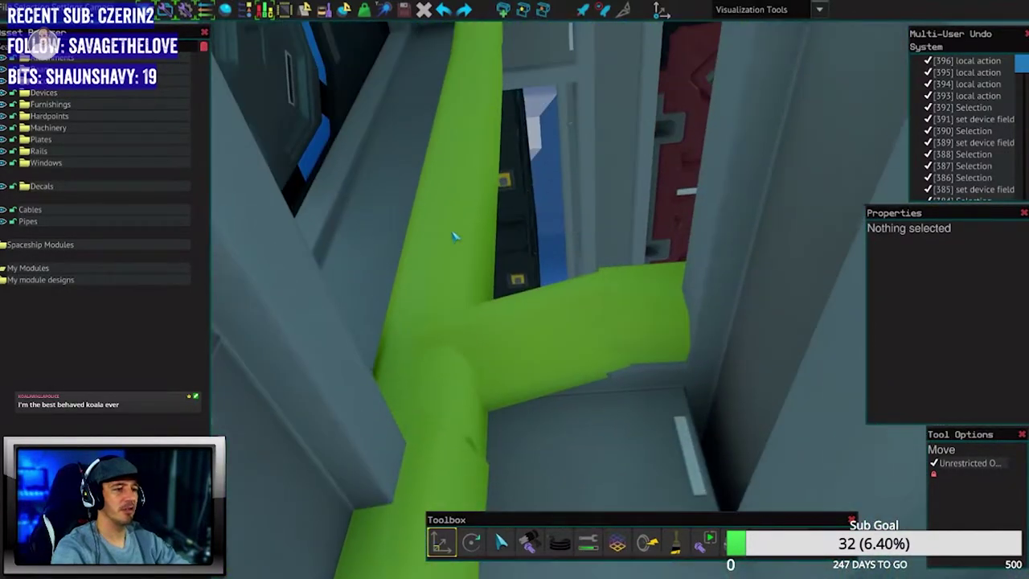
pyautogui.press('w')
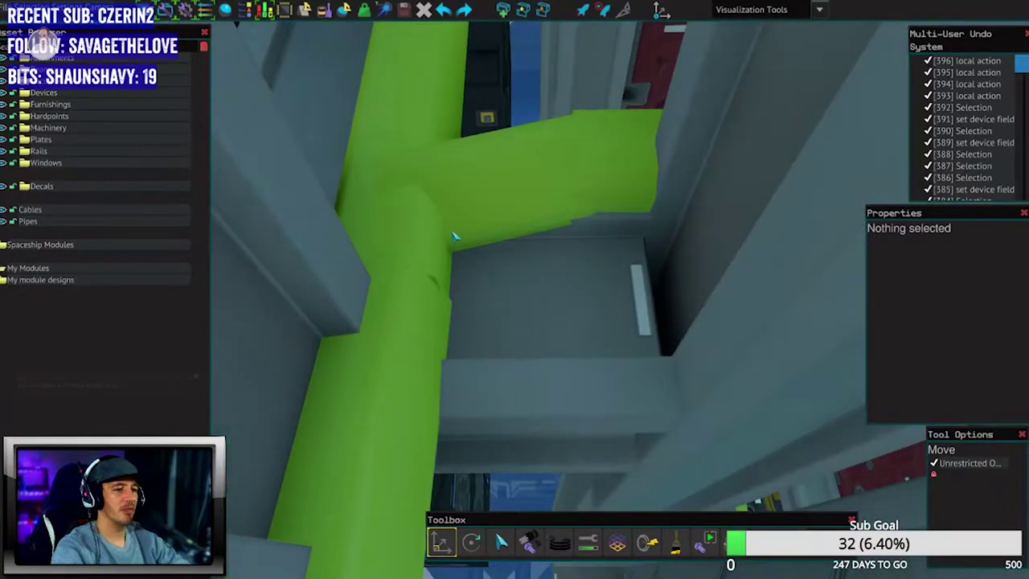
pyautogui.press('w')
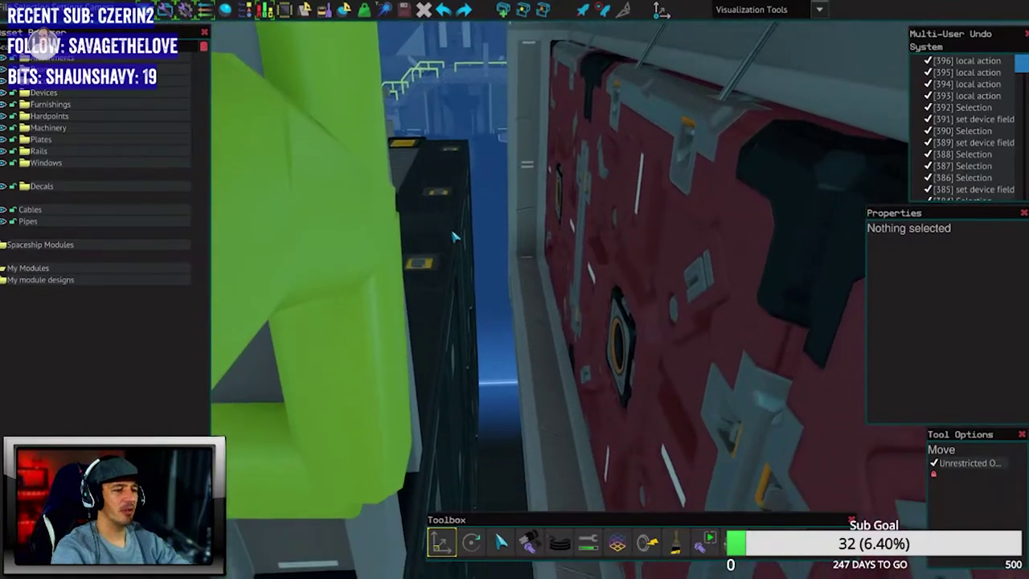
pyautogui.press('w')
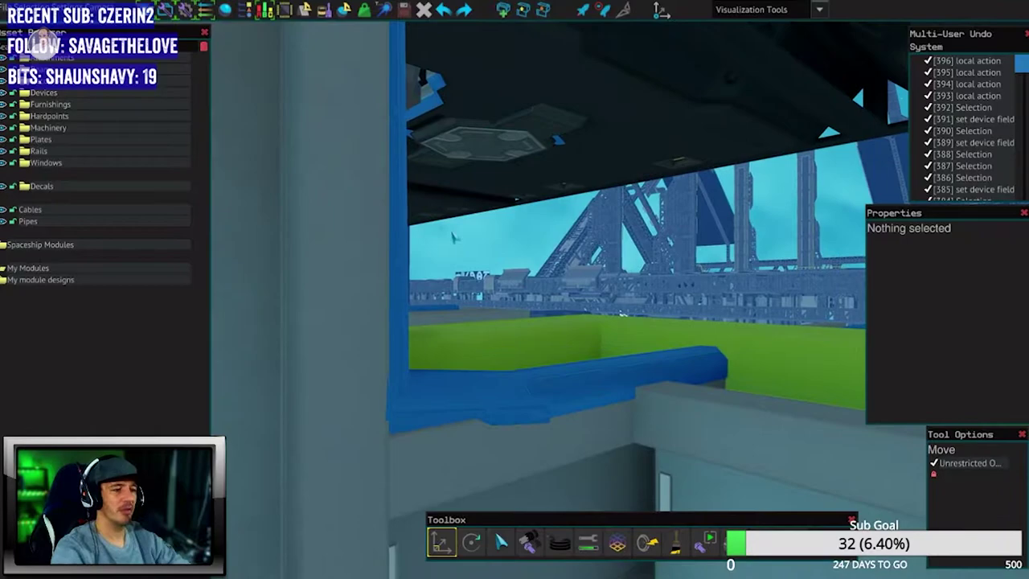
pyautogui.press('w')
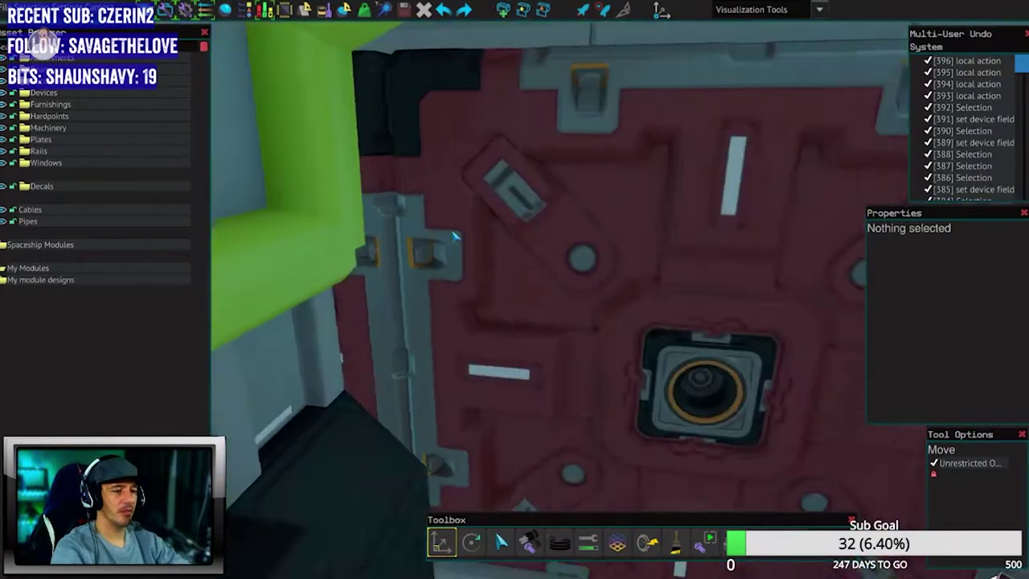
pyautogui.press('s')
pyautogui.click(563, 545)
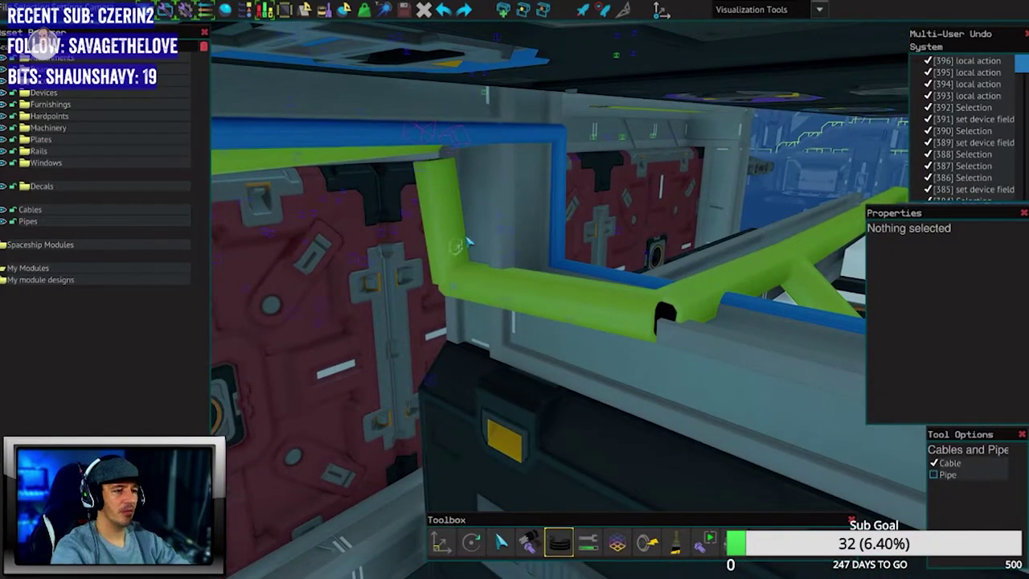
pyautogui.press('Escape')
pyautogui.press('w')
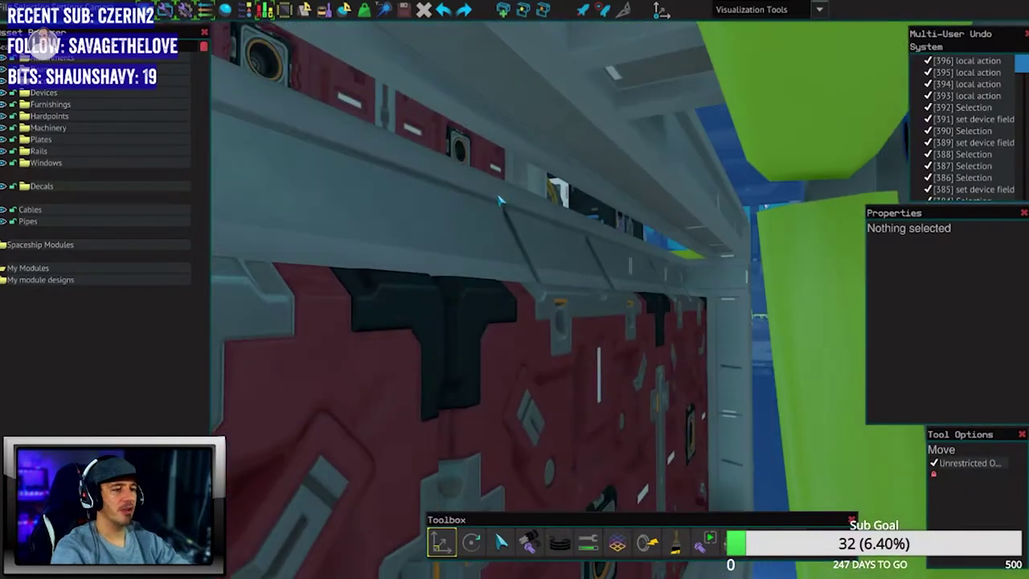
pyautogui.press('w')
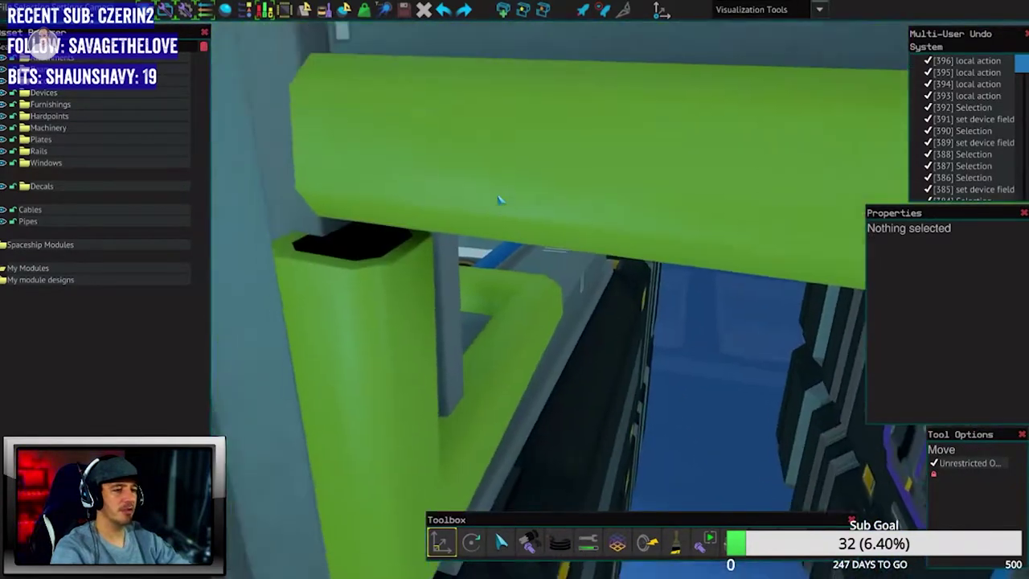
pyautogui.press('w')
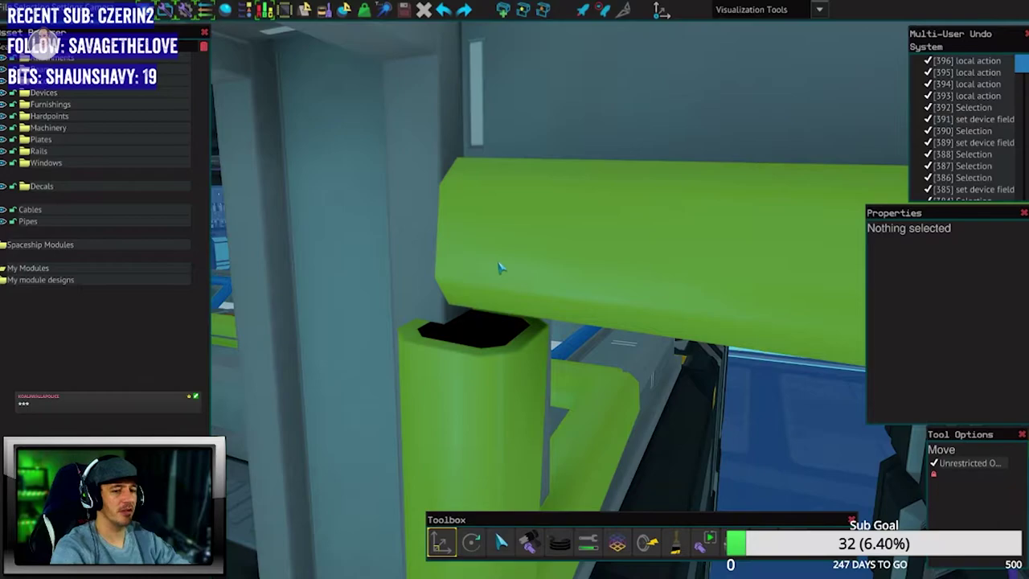
pyautogui.press('s')
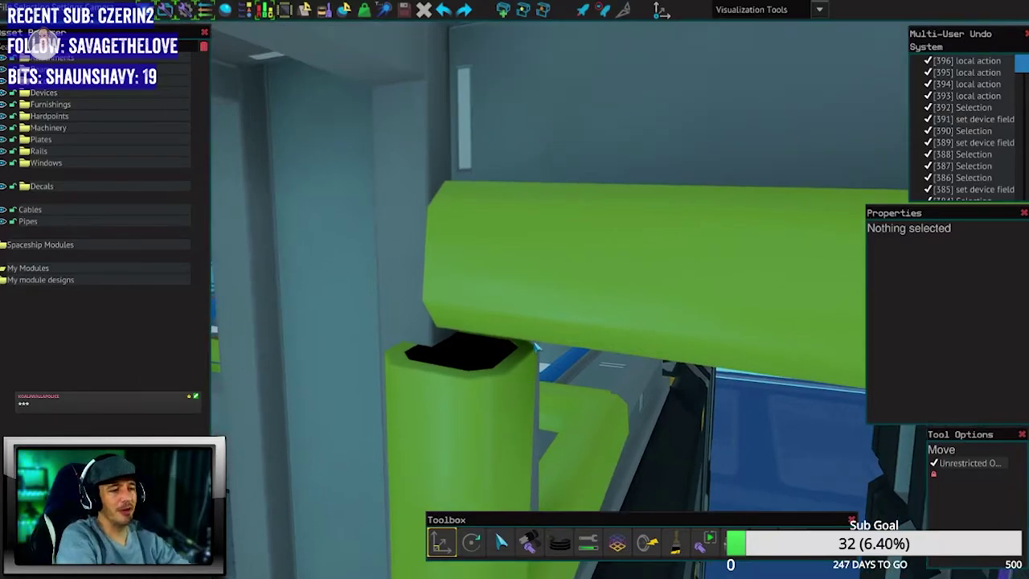
pyautogui.press('s')
pyautogui.press('5')
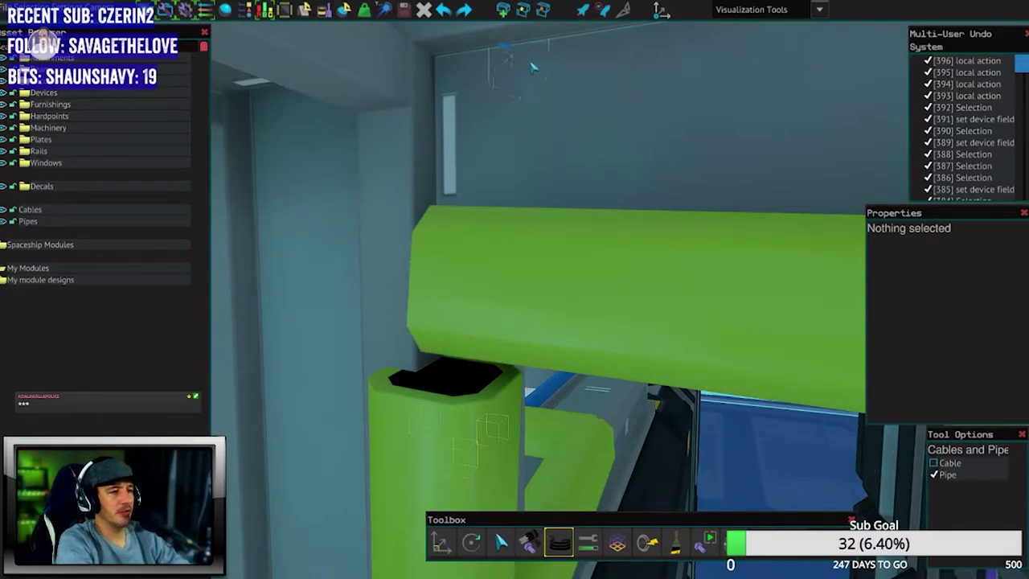
pyautogui.press('s')
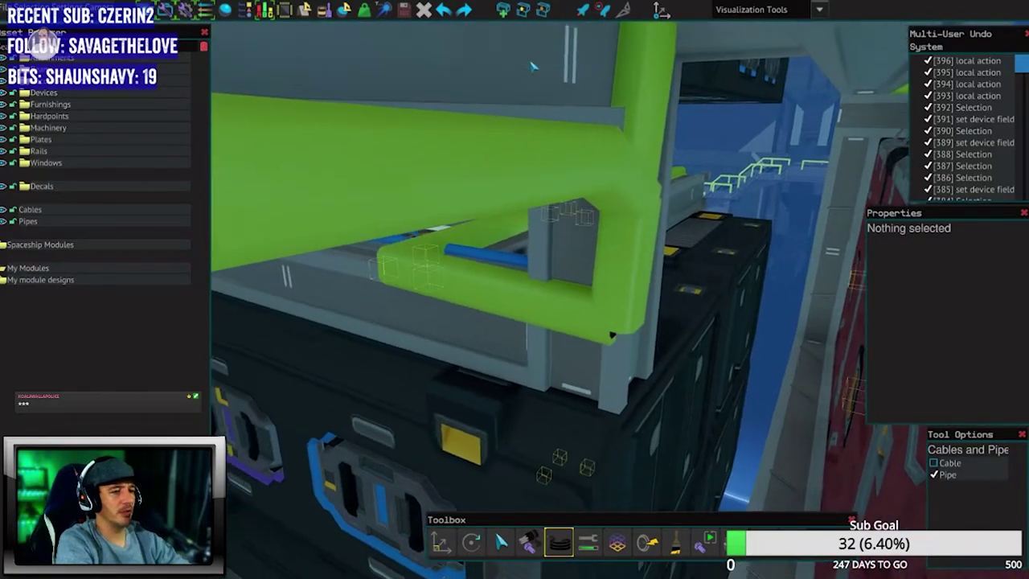
pyautogui.press('s')
pyautogui.press('s')
pyautogui.press('a')
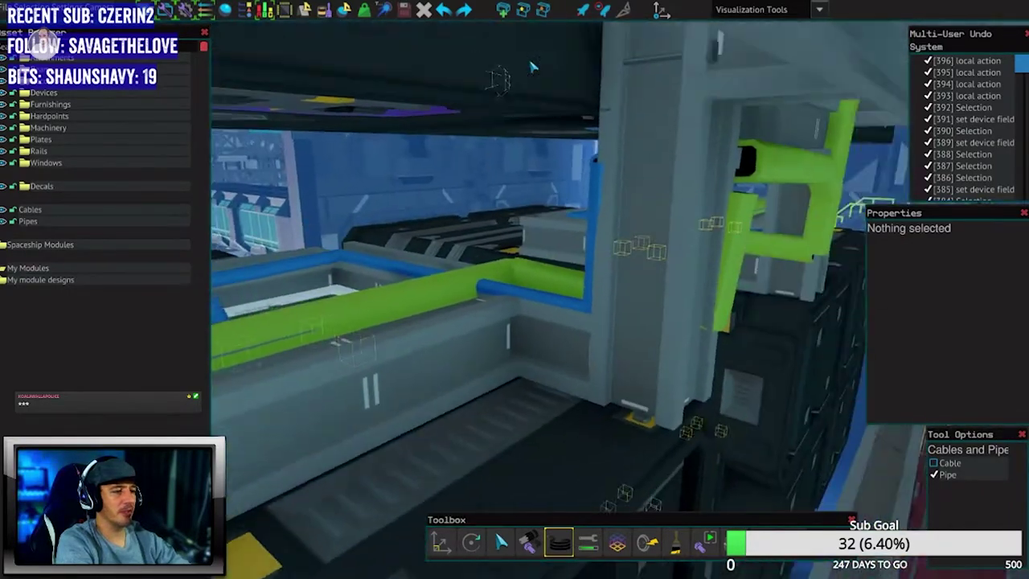
pyautogui.press('w')
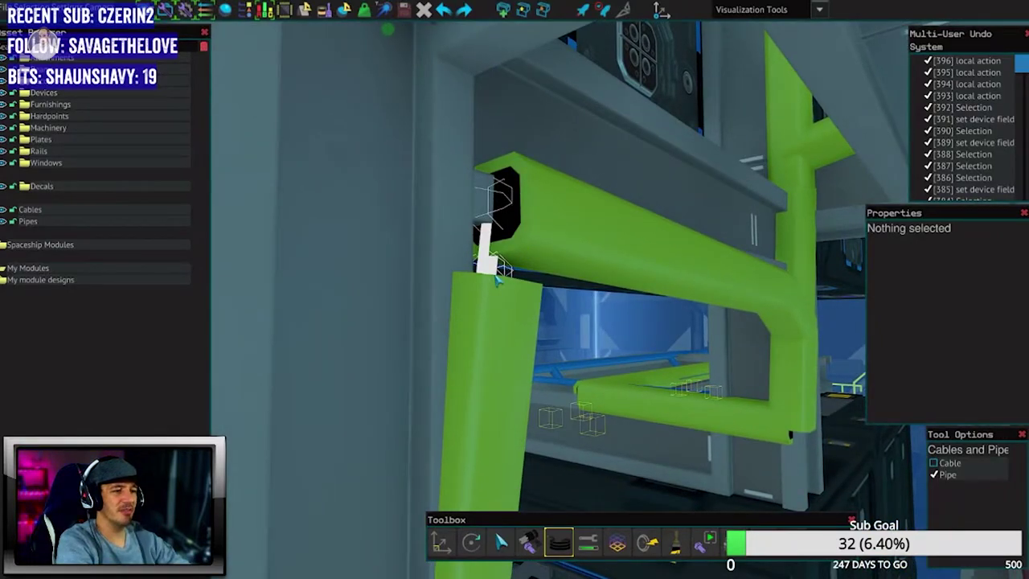
pyautogui.click(499, 277)
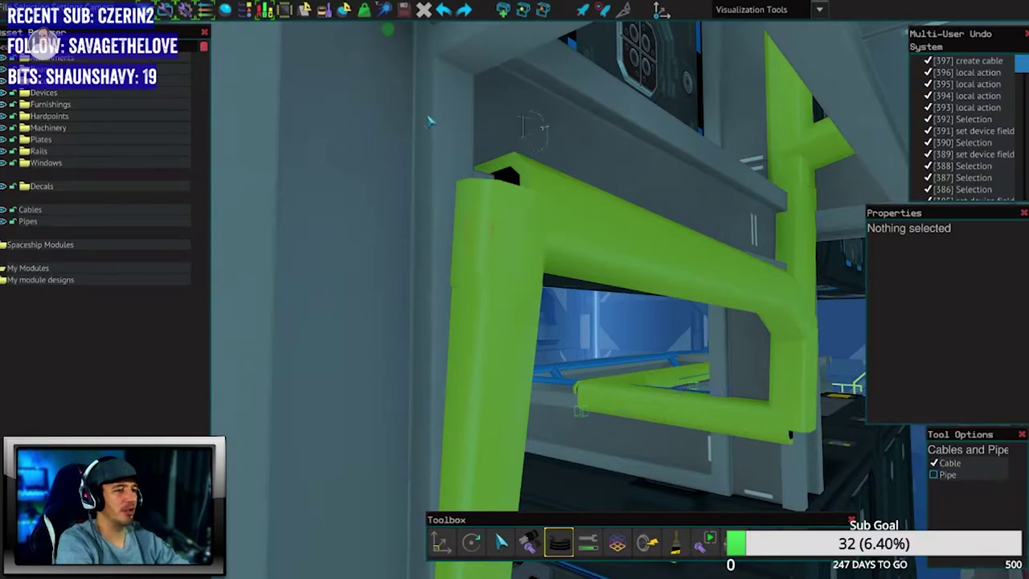
pyautogui.press('w')
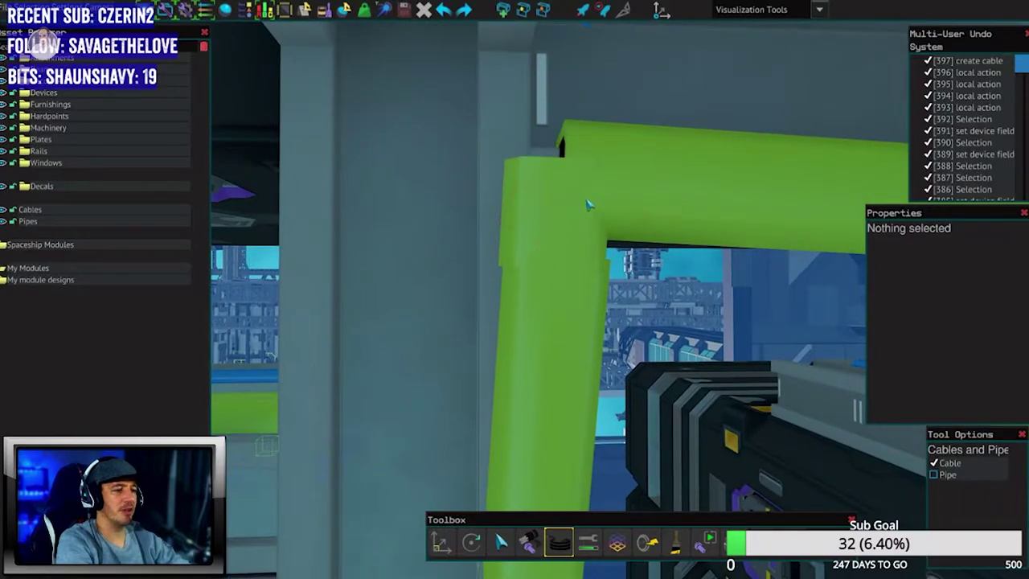
pyautogui.press('w')
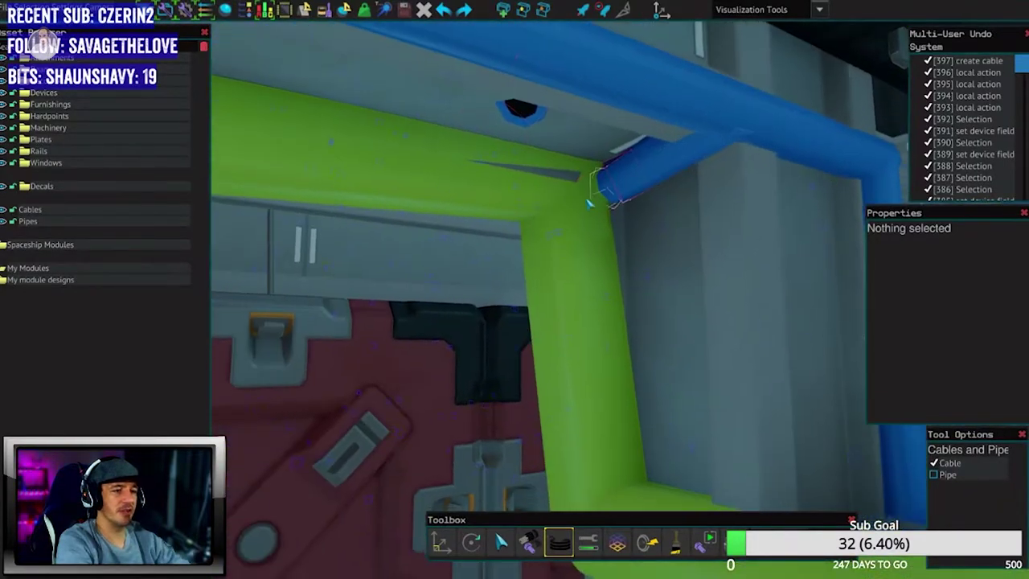
pyautogui.press('w')
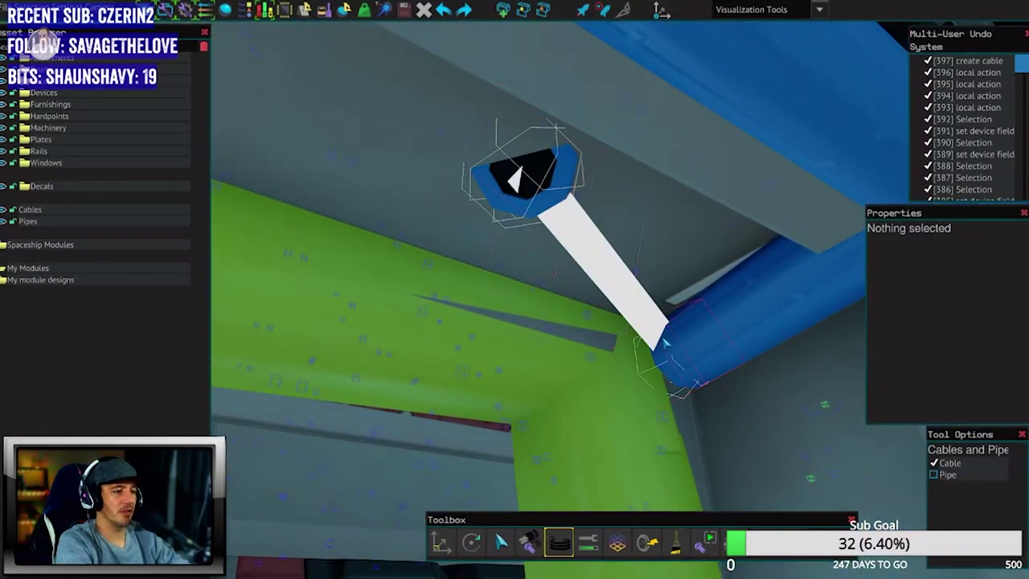
pyautogui.click(666, 342)
pyautogui.press('w')
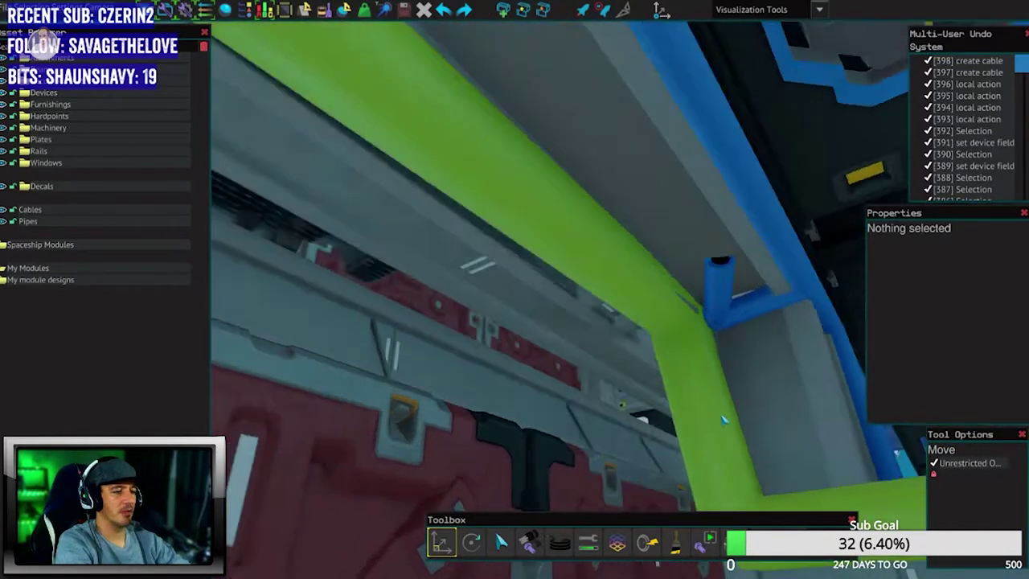
pyautogui.press('w')
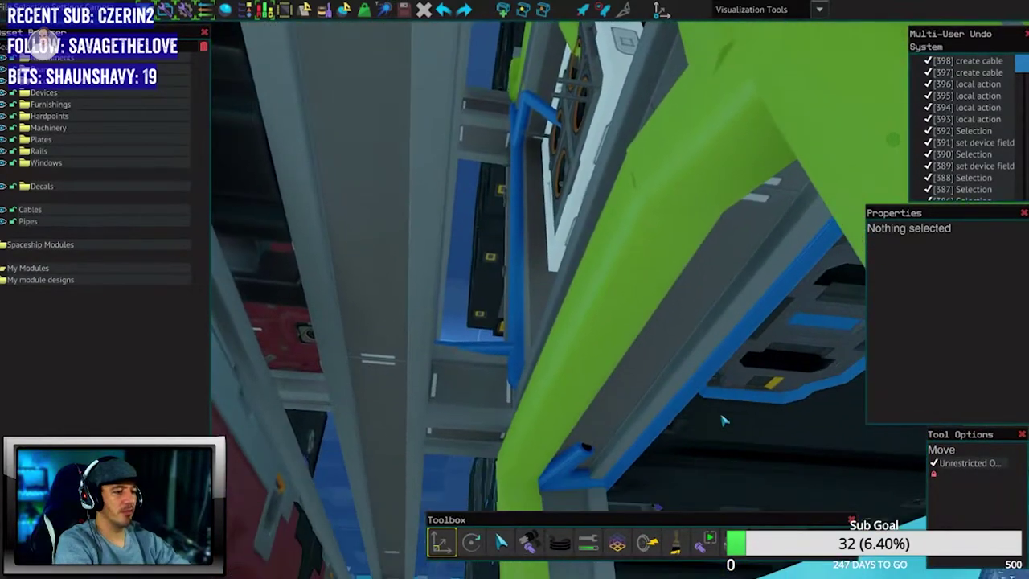
pyautogui.press('w')
pyautogui.click(560, 545)
pyautogui.press('w')
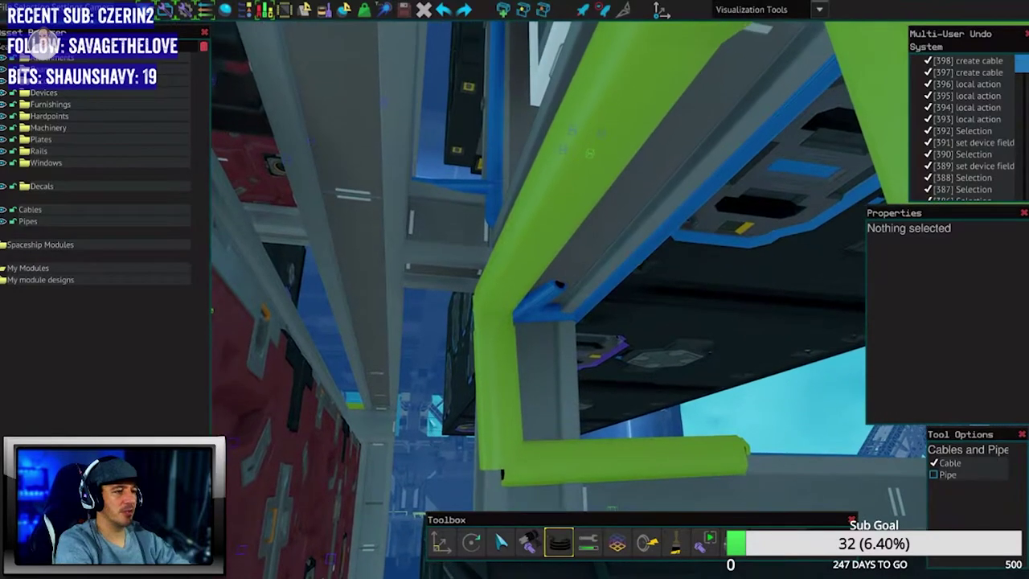
pyautogui.press('w')
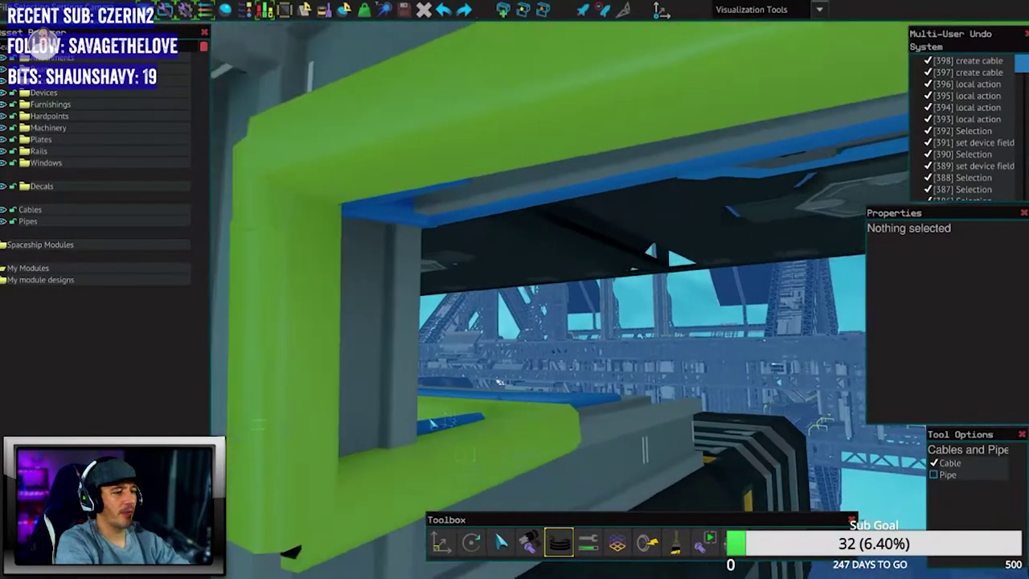
pyautogui.press('w')
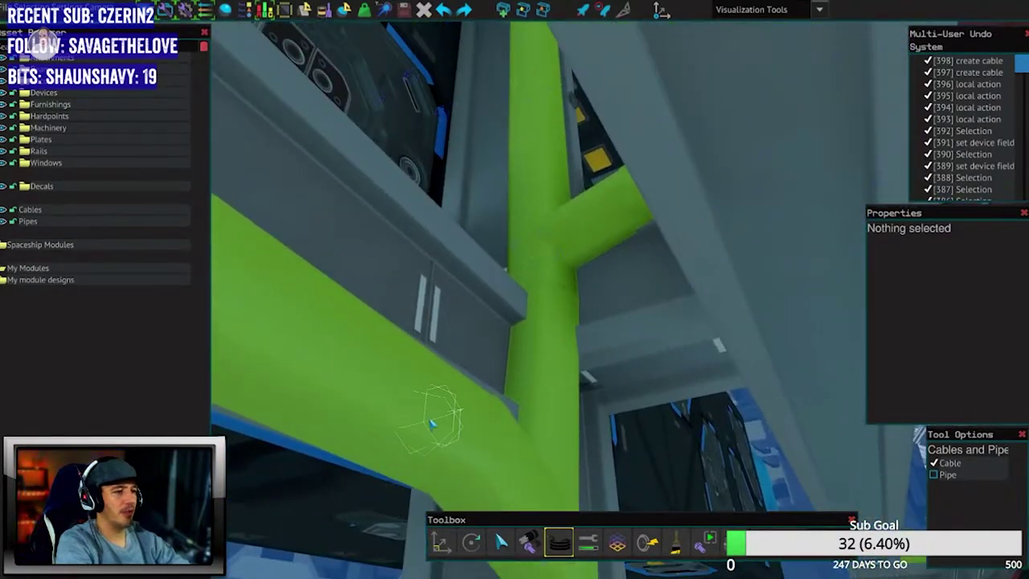
pyautogui.press('w')
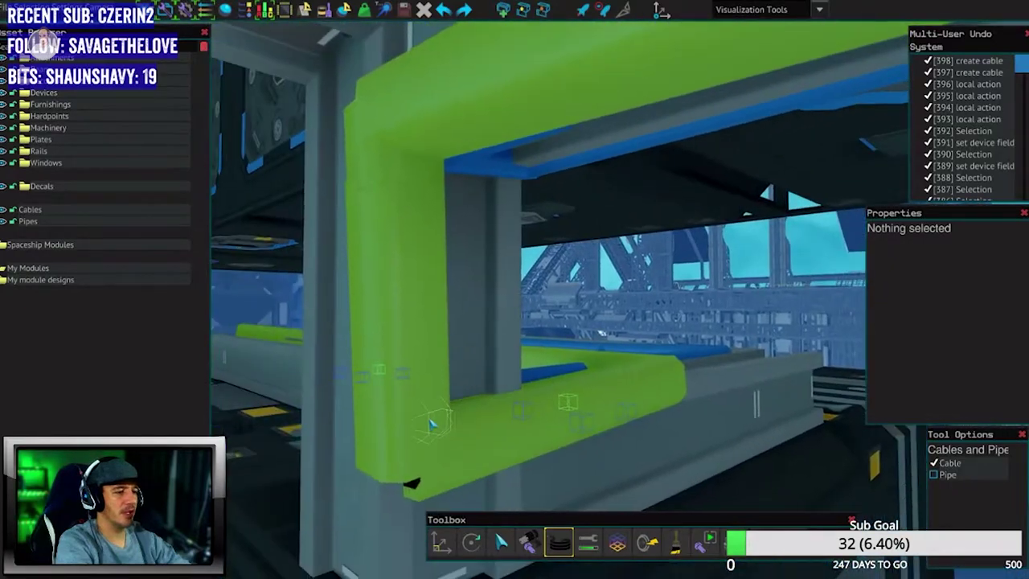
pyautogui.press('w')
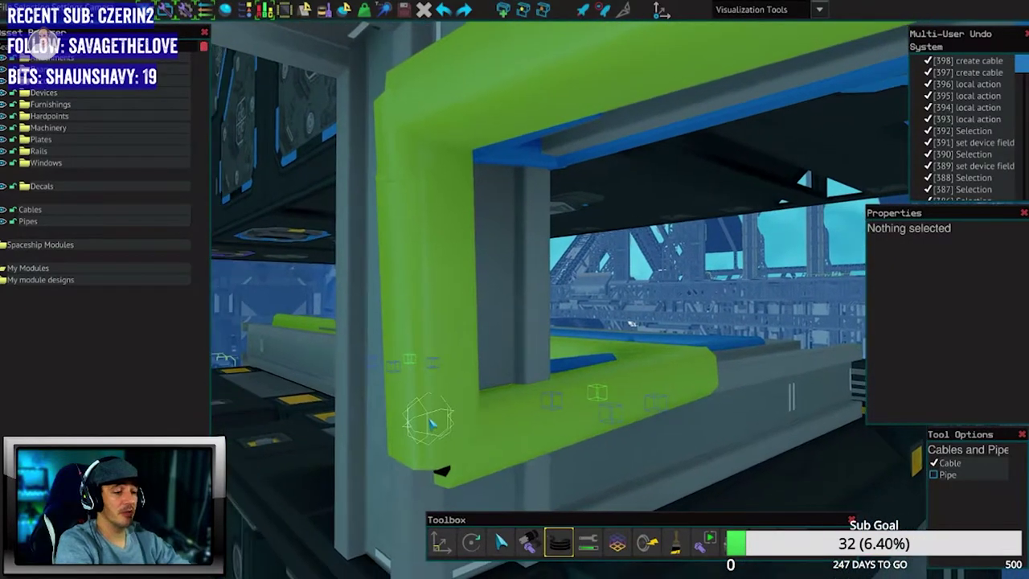
pyautogui.press('w')
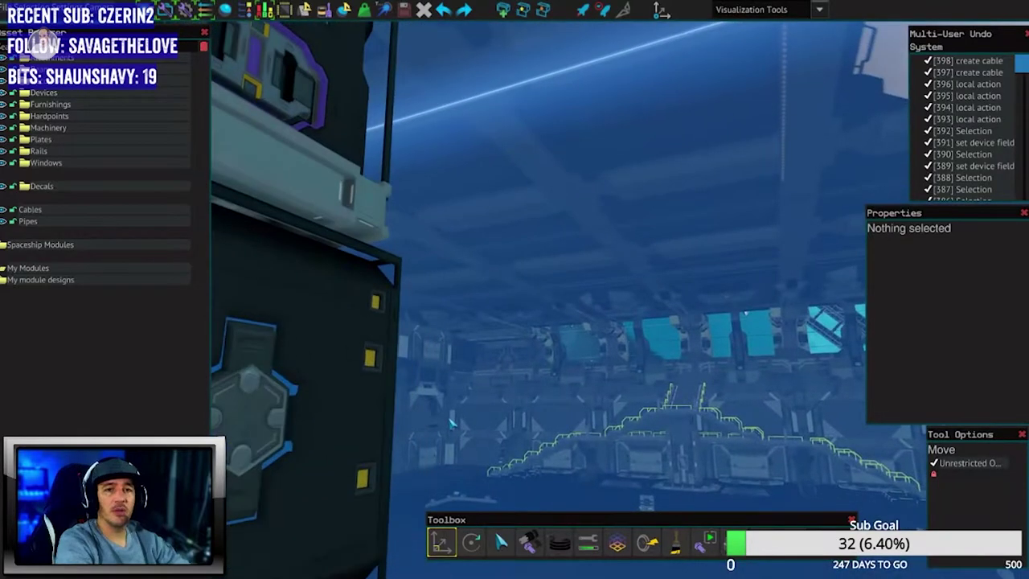
# Orbit around the ship's exterior toward the cockpit, then enter Test Mode with F5.
pyautogui.press('w')
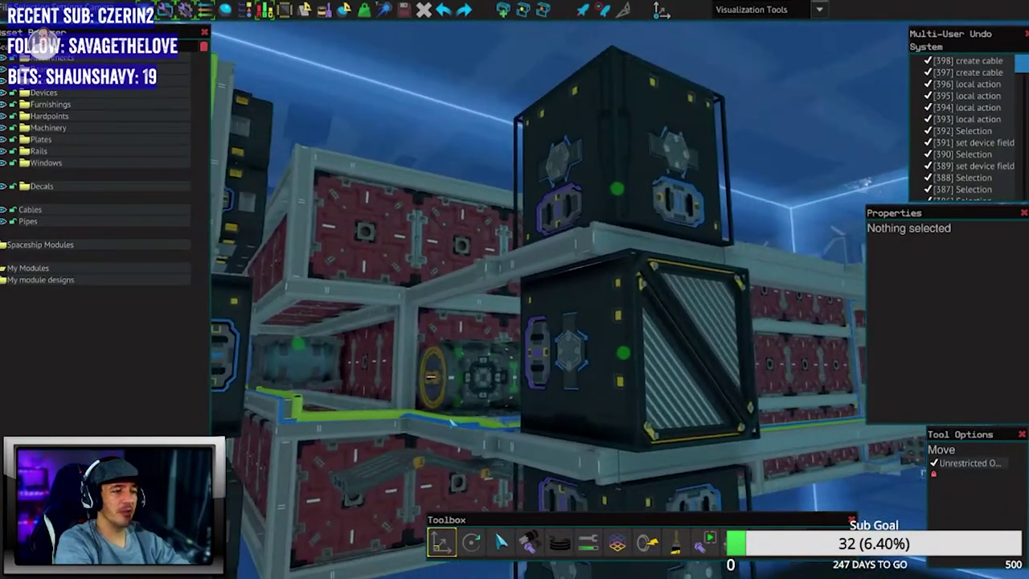
pyautogui.rightClick(453, 424)
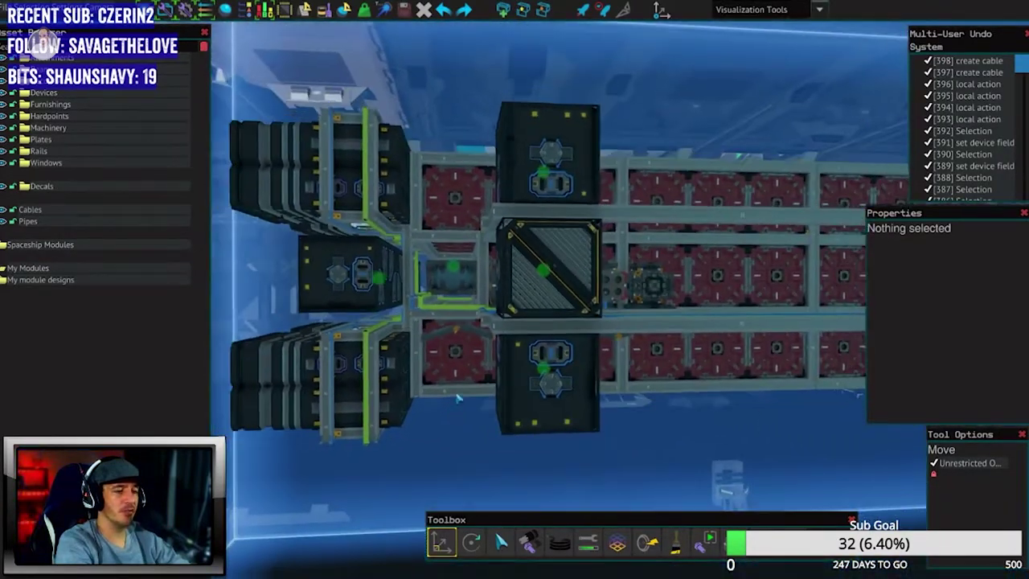
pyautogui.scroll(-2, 458, 398)
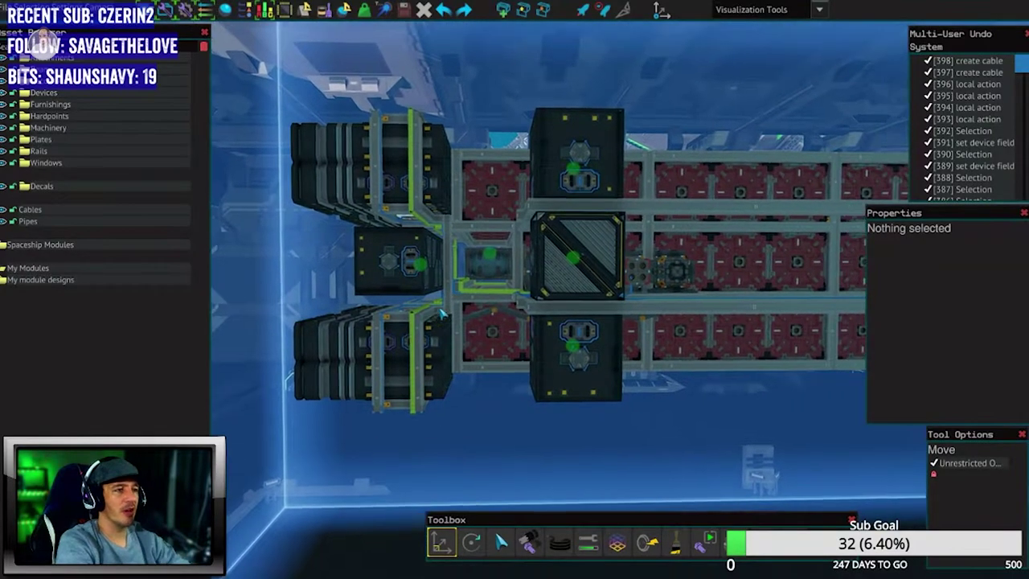
pyautogui.moveTo(443, 312); pyautogui.dragTo(447, 310)
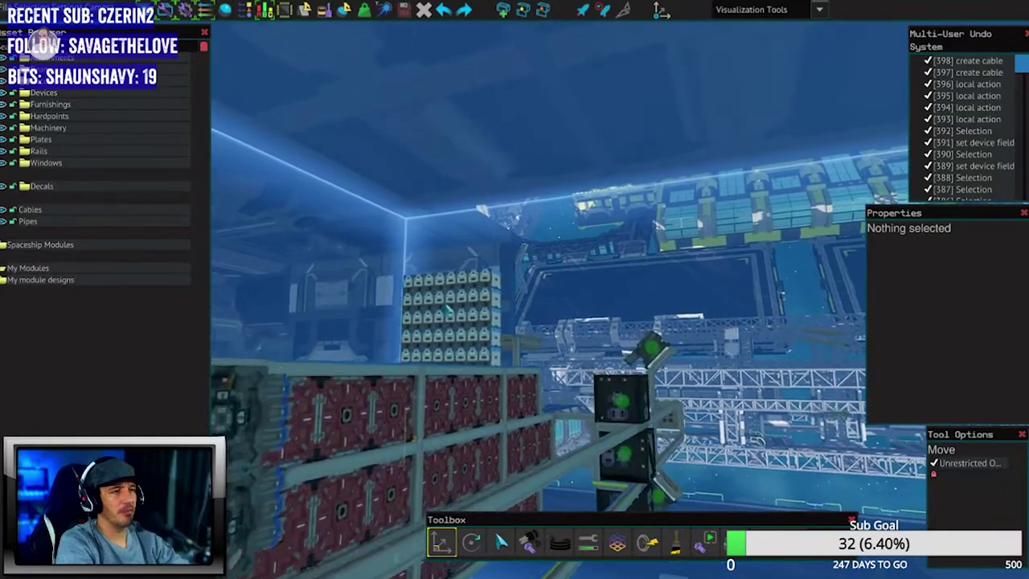
pyautogui.scroll(2, 448, 310)
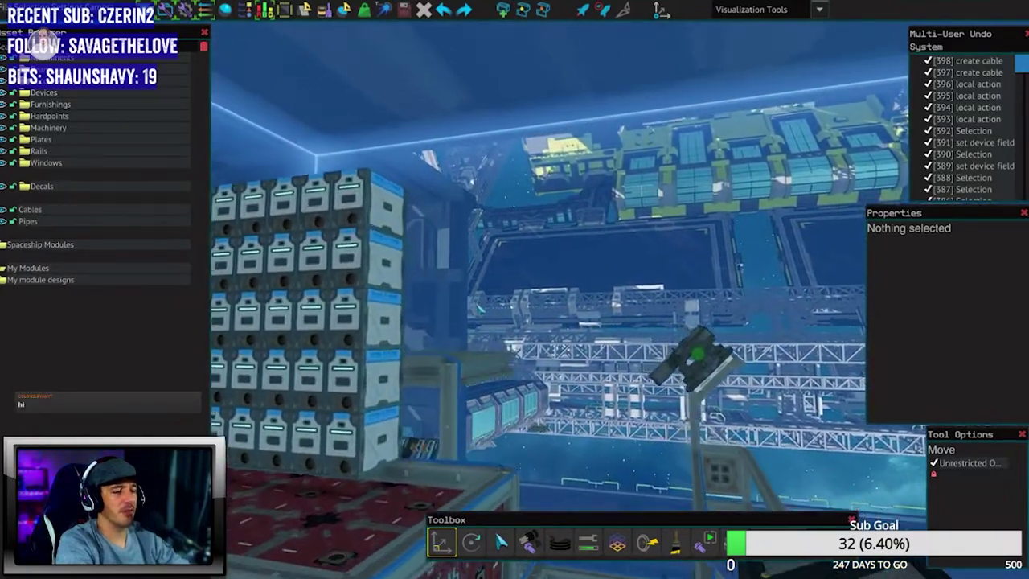
pyautogui.moveTo(480, 310); pyautogui.dragTo(480, 311)
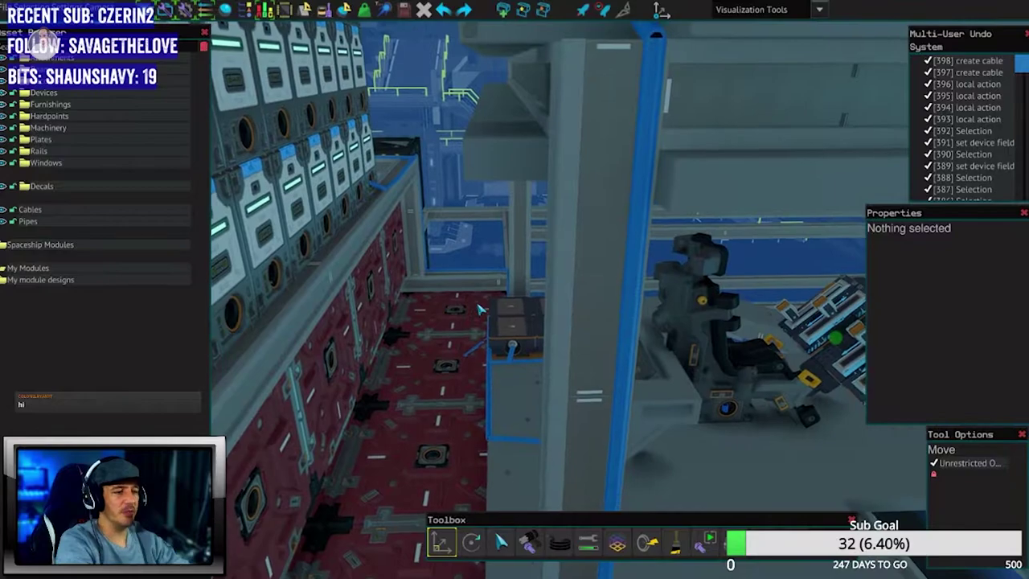
pyautogui.press('F5')
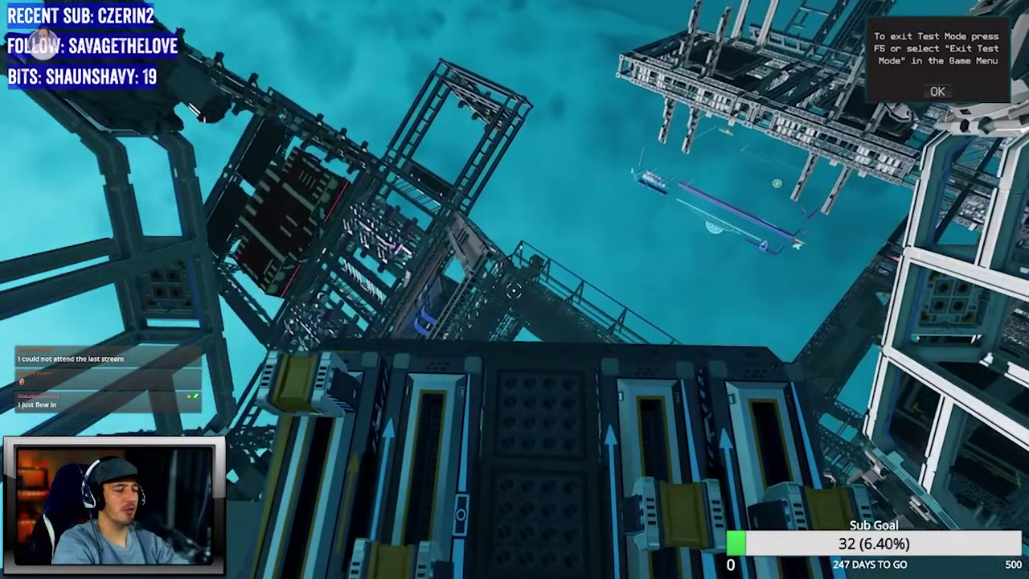
# Bring up the game menu and choose Continue to resume flying.
pyautogui.press('Escape')
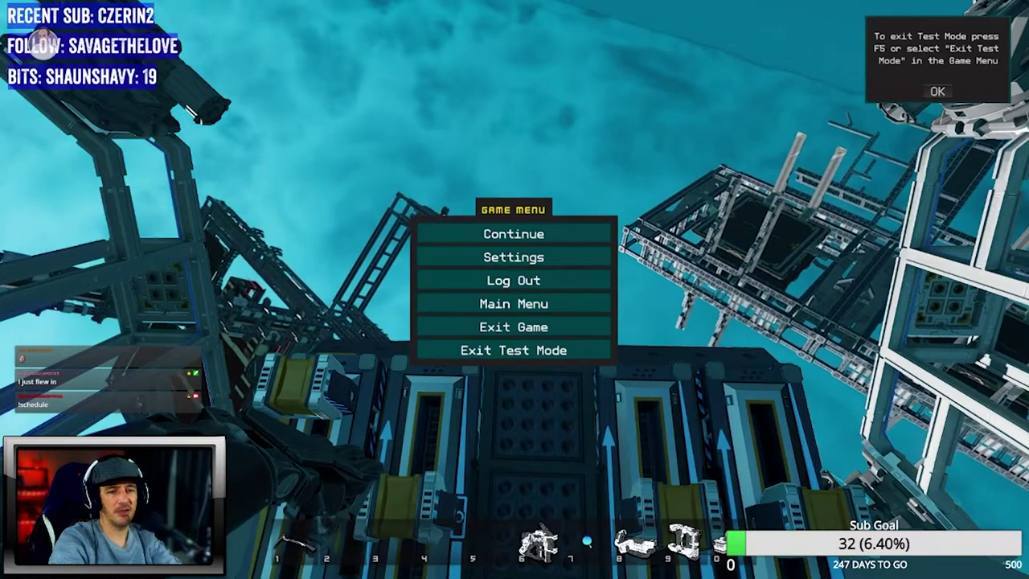
pyautogui.click(555, 233)
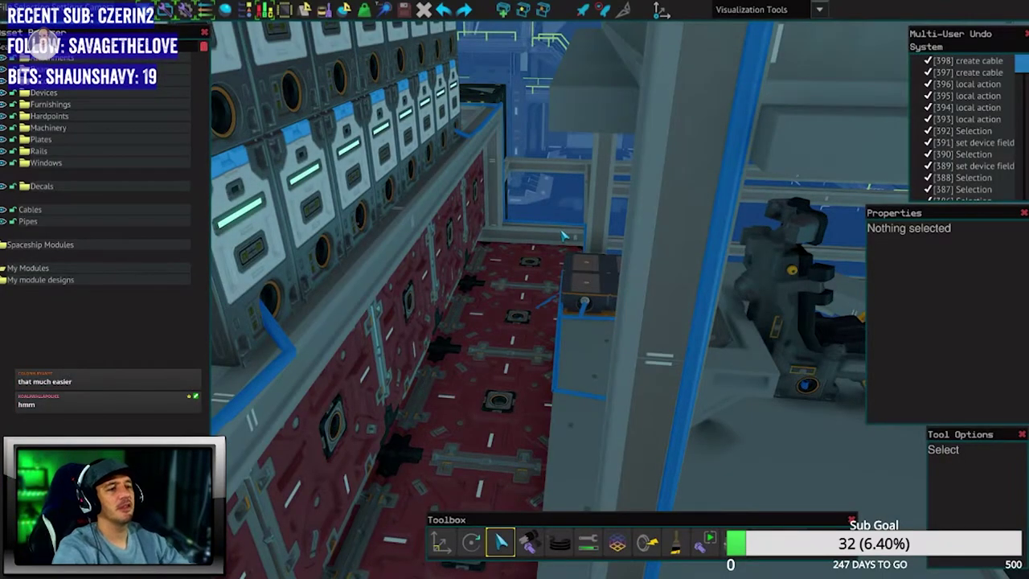
pyautogui.scroll(-8, 563, 235)
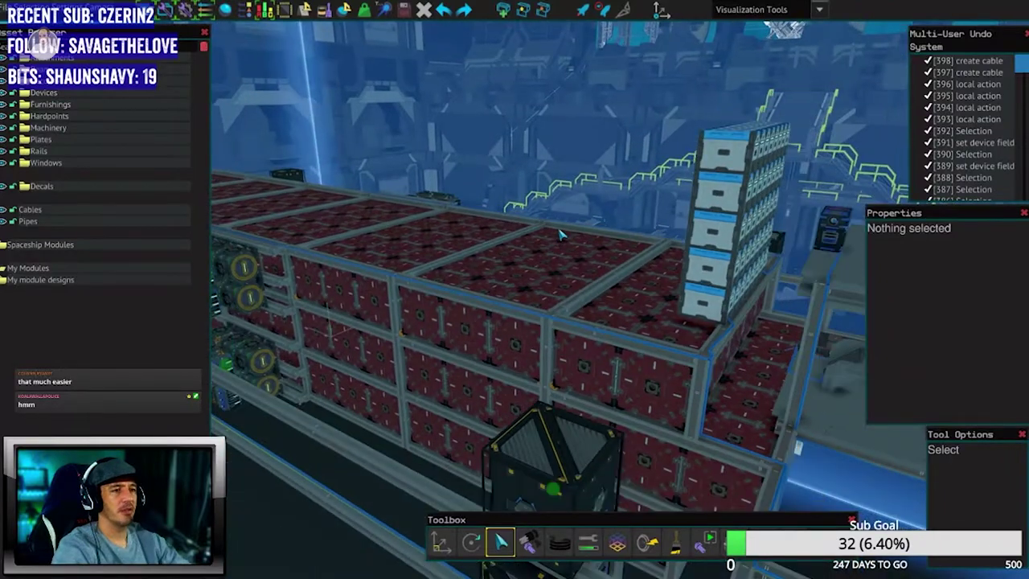
# Orbit around the hull, check the Virtual Mass setting, and start a new flight test.
pyautogui.moveTo(563, 235); pyautogui.dragTo(500, 207)
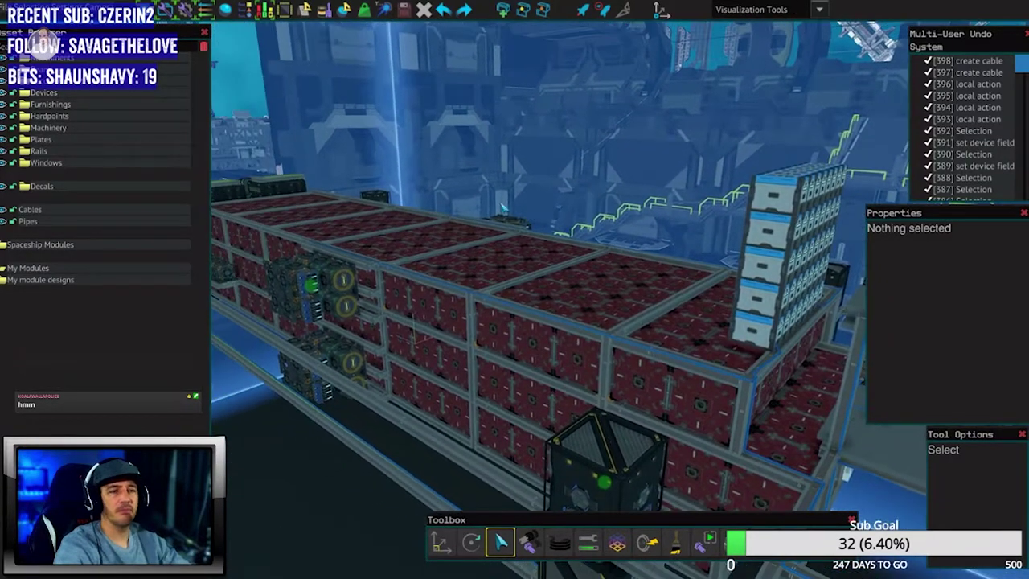
pyautogui.click(366, 9)
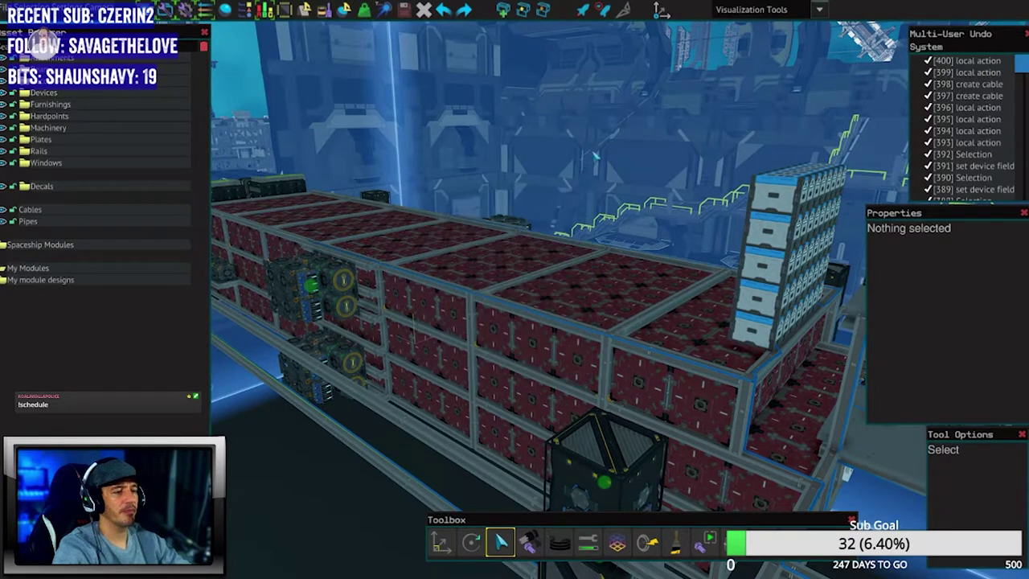
pyautogui.scroll(4, 595, 155)
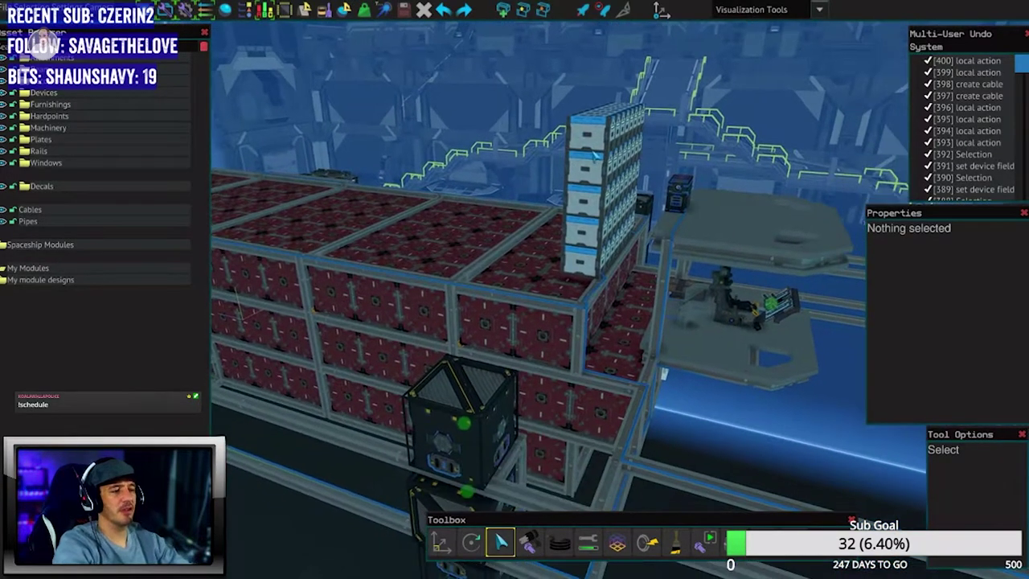
pyautogui.scroll(5, 595, 155)
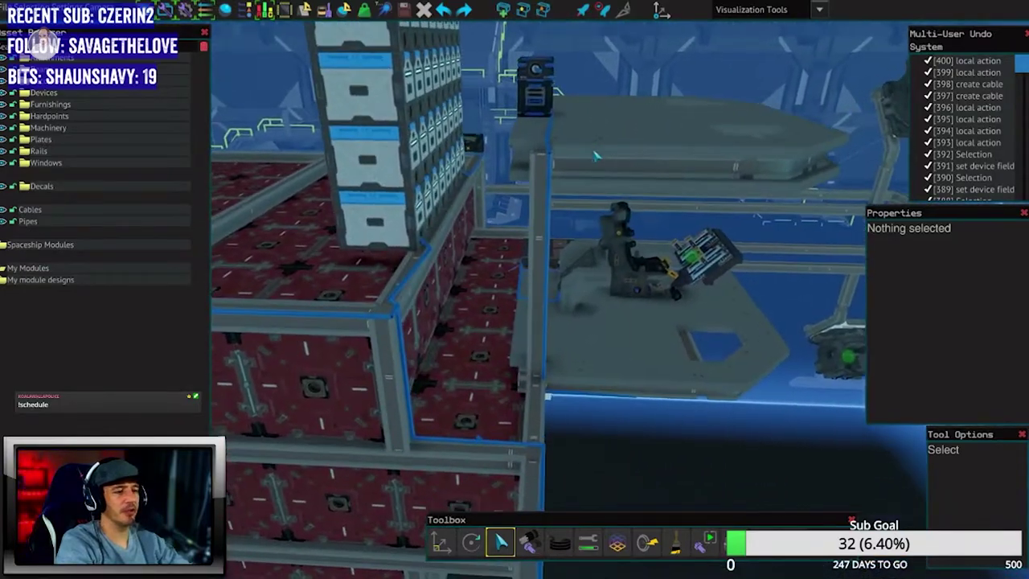
pyautogui.scroll(5, 595, 155)
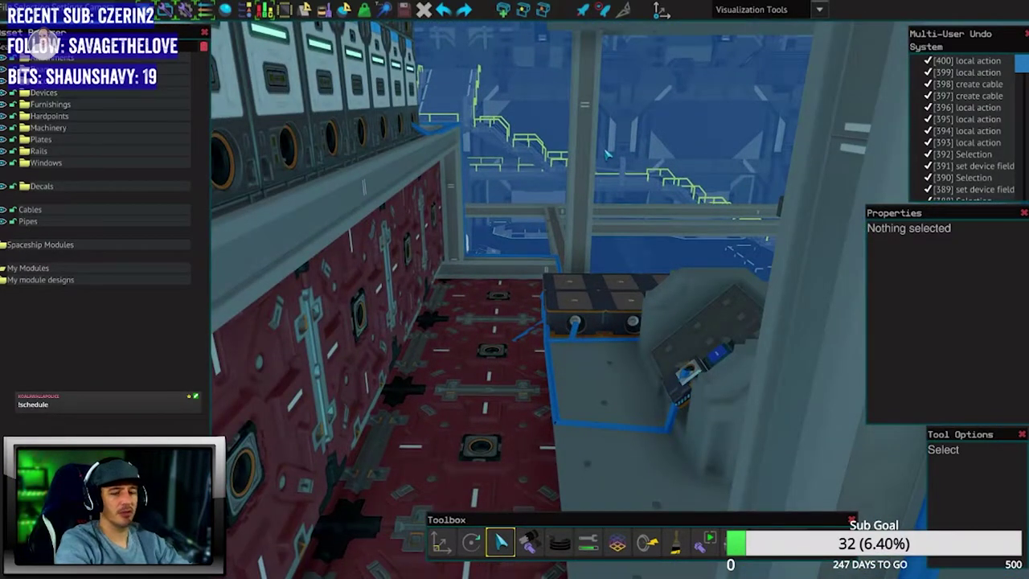
pyautogui.press('F5')
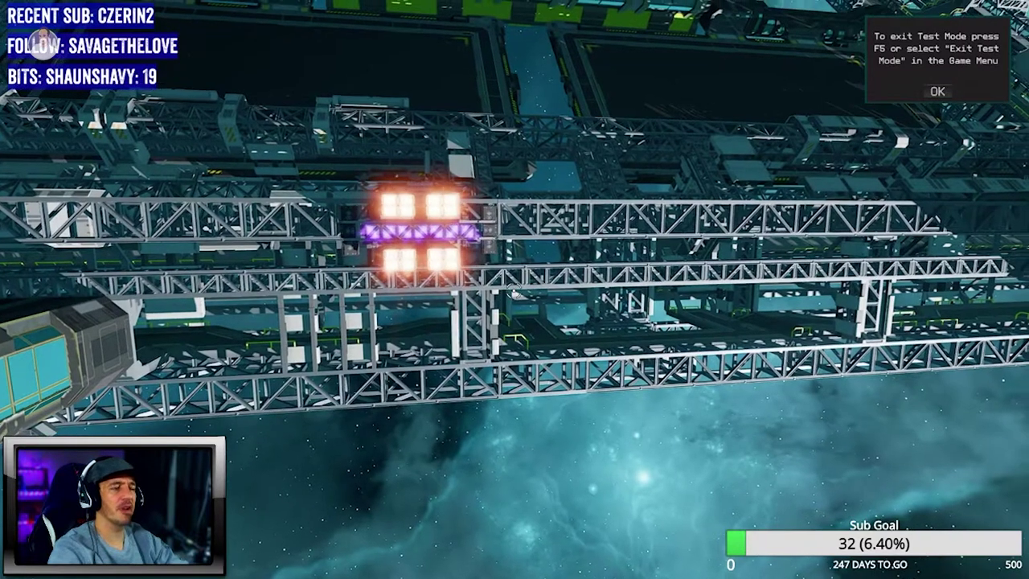
# Exit Test Mode with F5 and look over the ship from above the cargo tower.
pyautogui.press('F5')
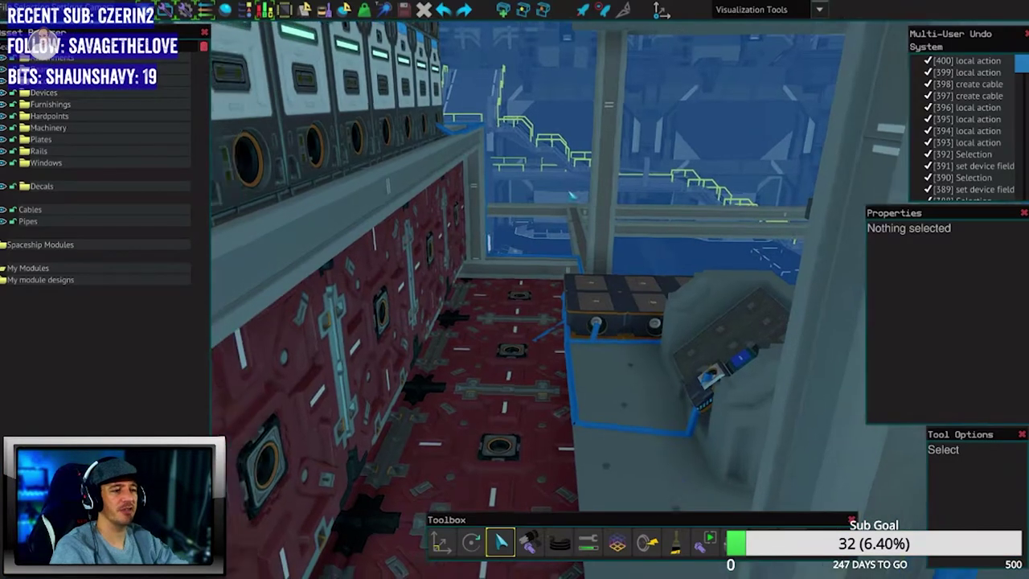
pyautogui.moveTo(575, 211)
pyautogui.mouseDown()
pyautogui.moveTo(569, 194)
pyautogui.moveTo(587, 201)
pyautogui.mouseUp()
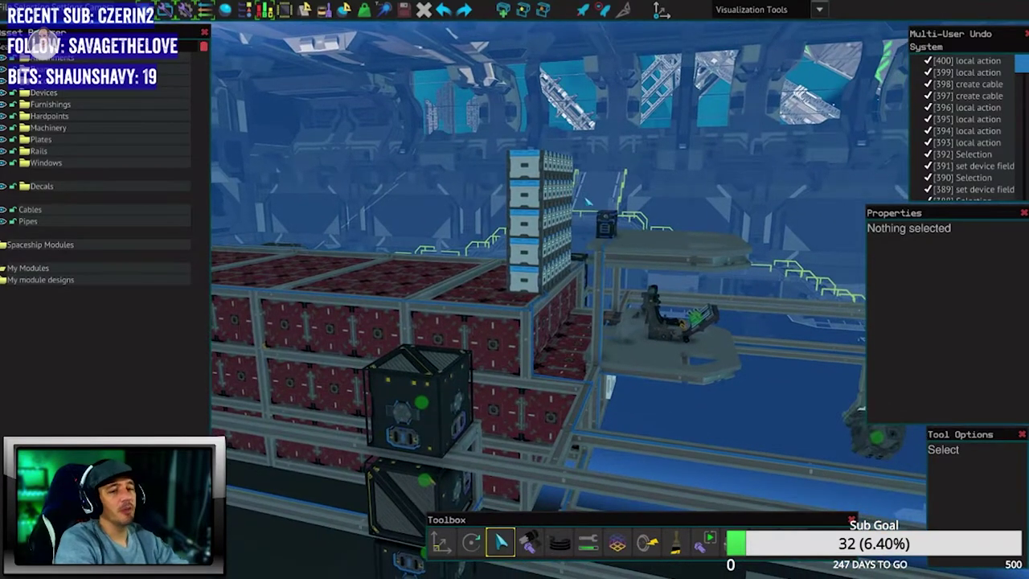
# Orbit around the hull to inspect a Modular Ore Cargo Crate, then deselect it.
pyautogui.moveTo(519, 219); pyautogui.dragTo(572, 315)
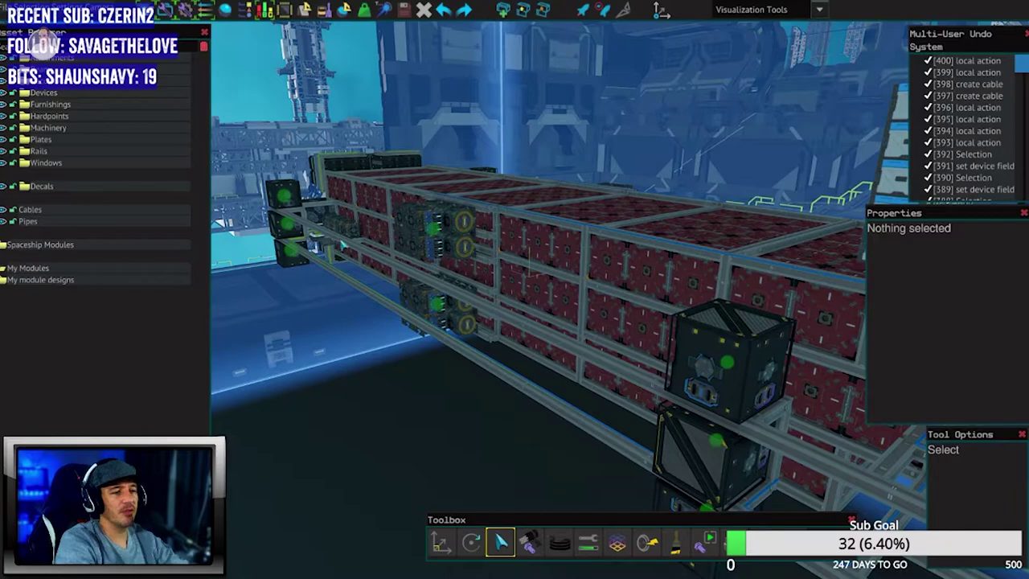
pyautogui.moveTo(515, 266); pyautogui.dragTo(462, 281)
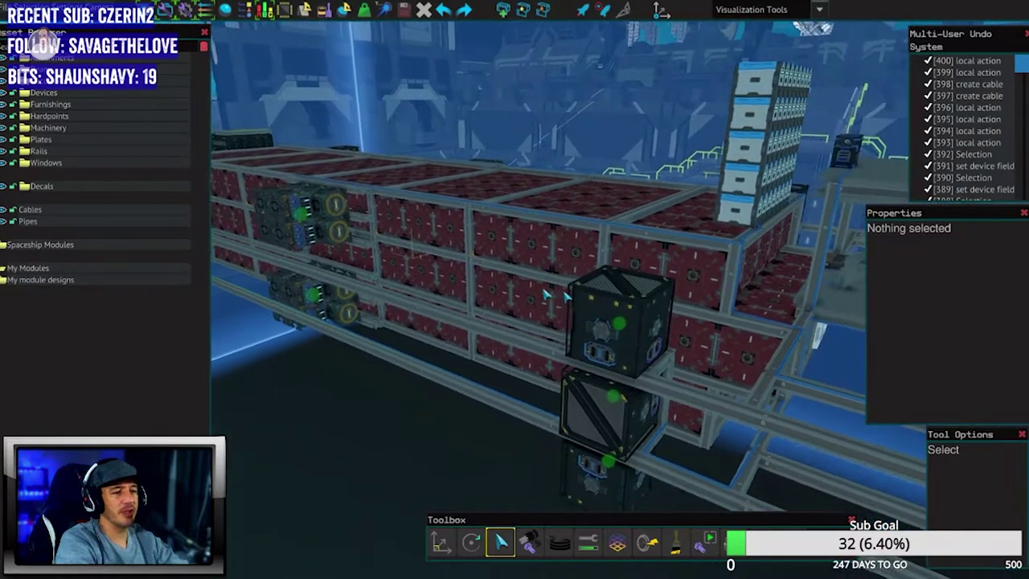
pyautogui.moveTo(492, 291); pyautogui.dragTo(492, 291)
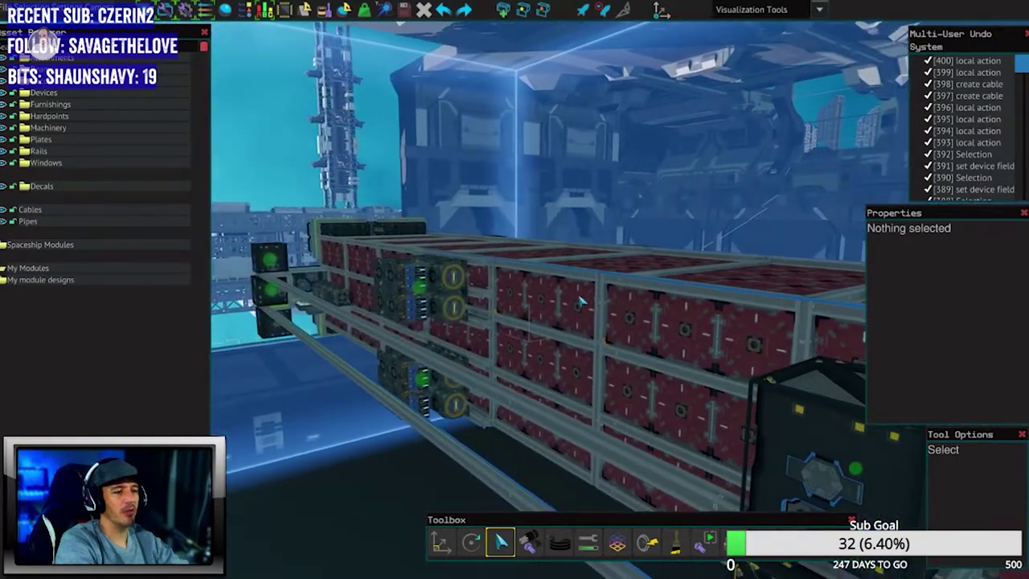
pyautogui.click(582, 301)
pyautogui.moveTo(514, 290); pyautogui.dragTo(514, 289)
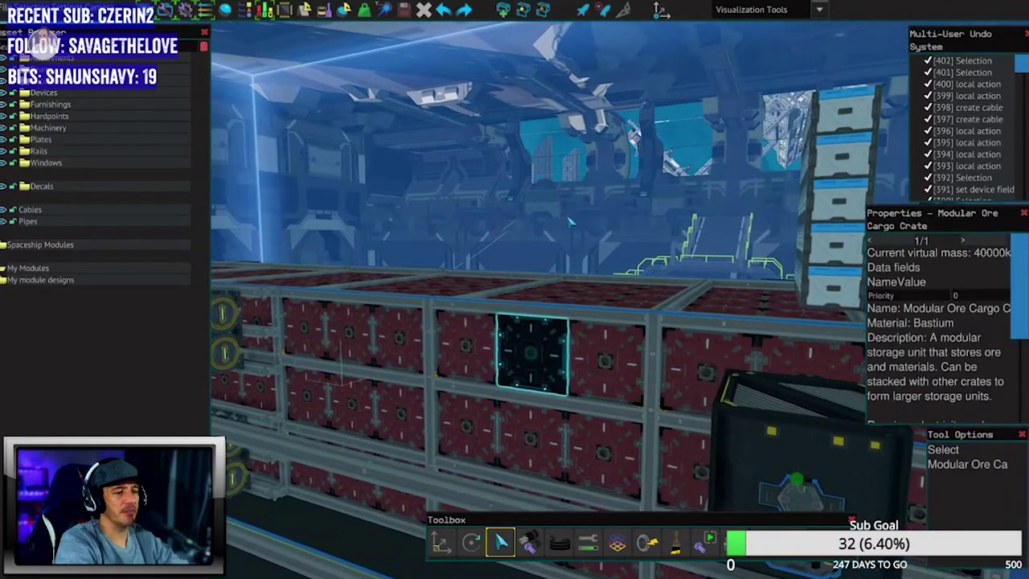
pyautogui.click(569, 221)
pyautogui.moveTo(570, 222); pyautogui.dragTo(575, 221)
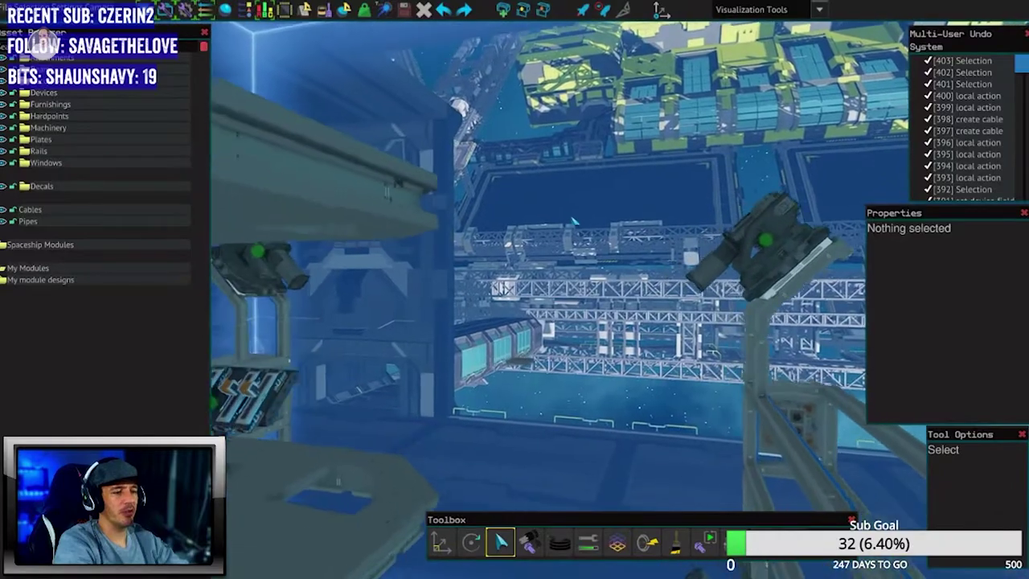
# Enter Test Mode with F5 and walk to the cockpit console's turret button.
pyautogui.press('F5')
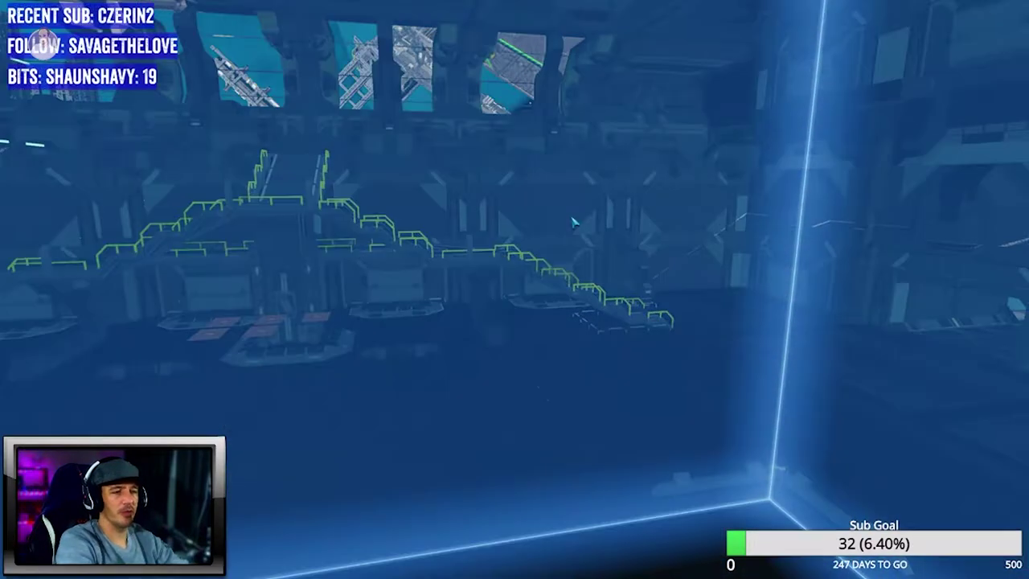
pyautogui.press('w')
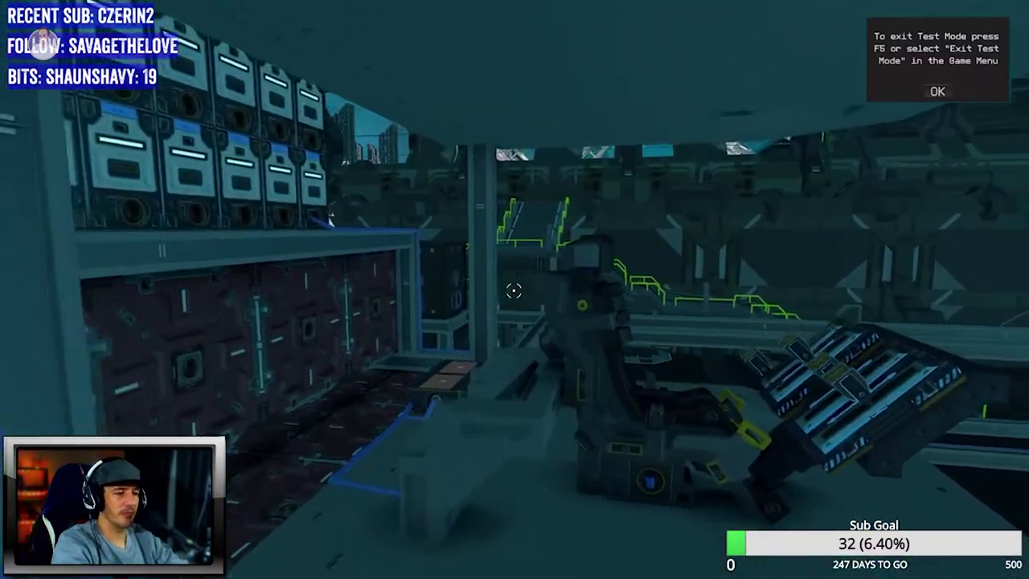
pyautogui.press('w')
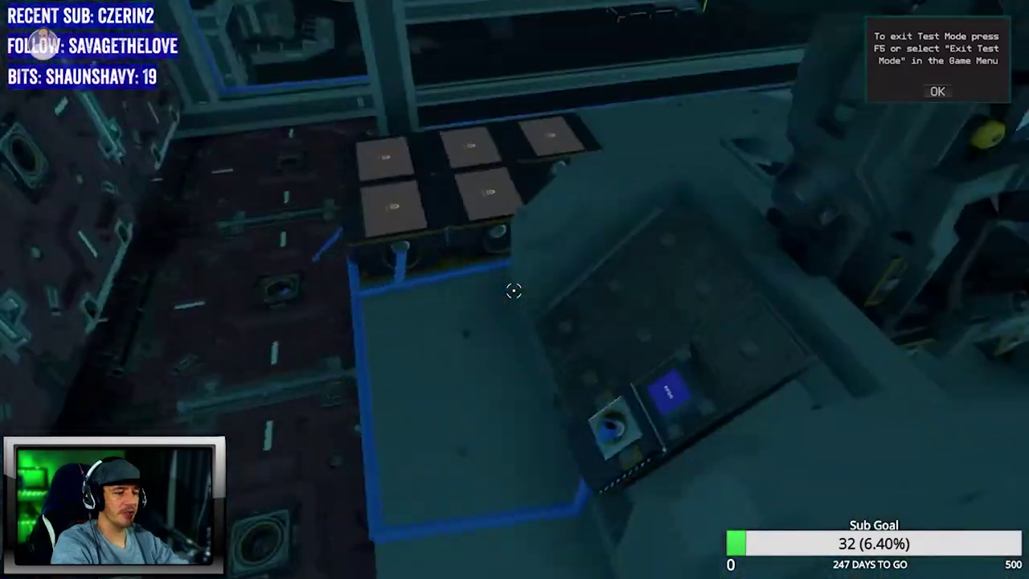
pyautogui.press('w')
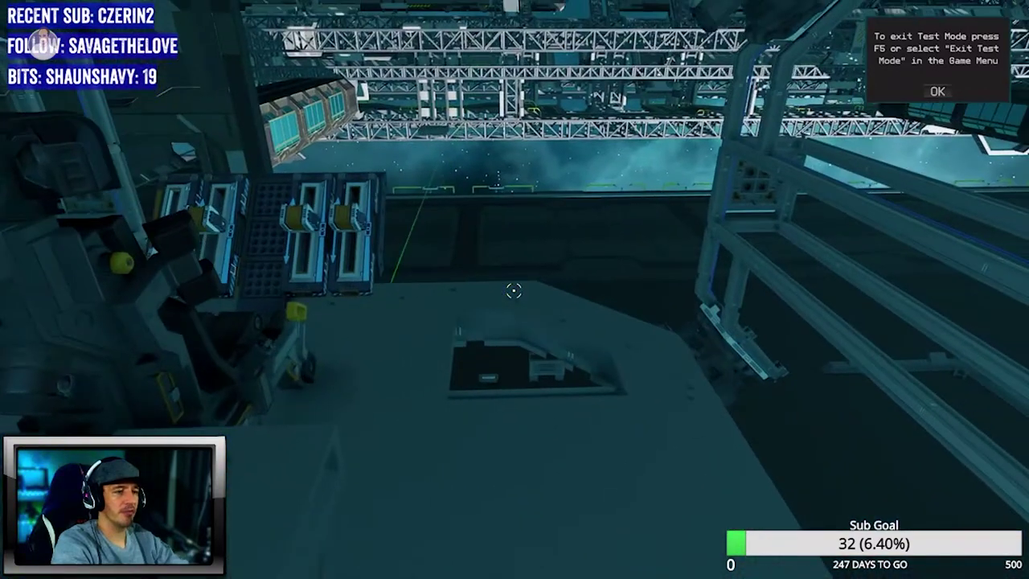
pyautogui.press('w')
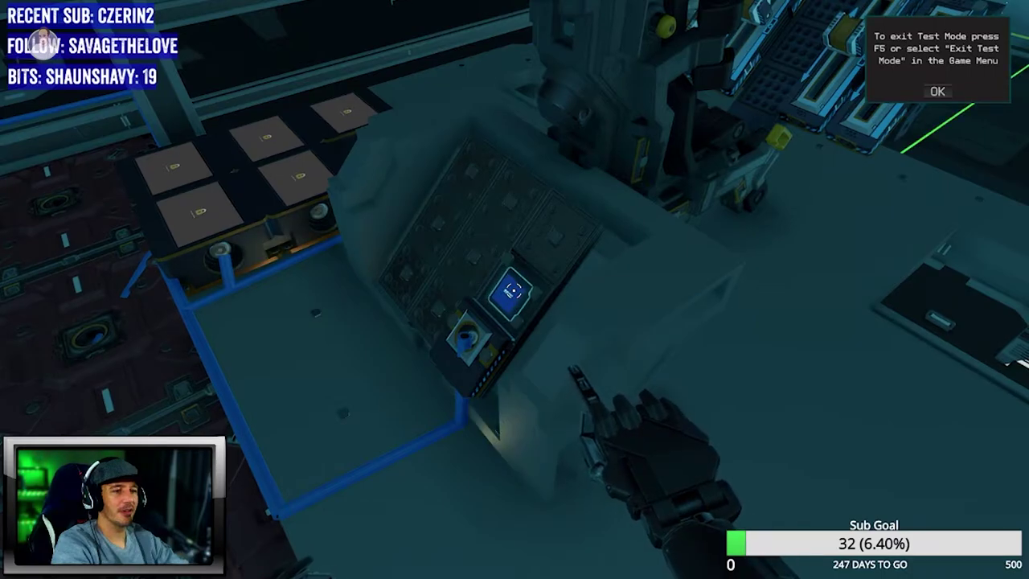
pyautogui.moveTo(514, 291); pyautogui.dragTo(515, 291)
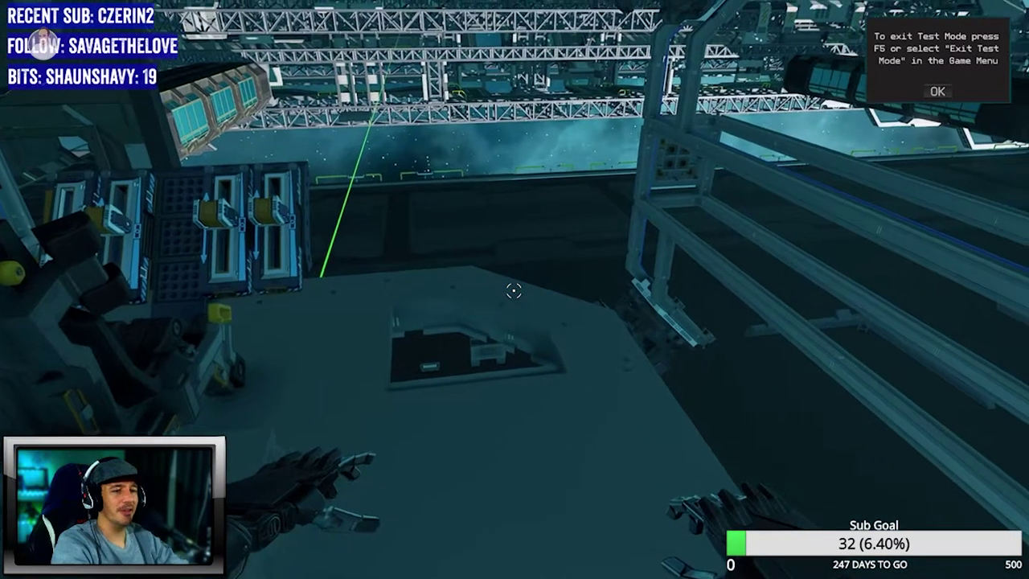
# Move through the station interior and fire the red laser turrets, watching from several angles.
pyautogui.press('w')
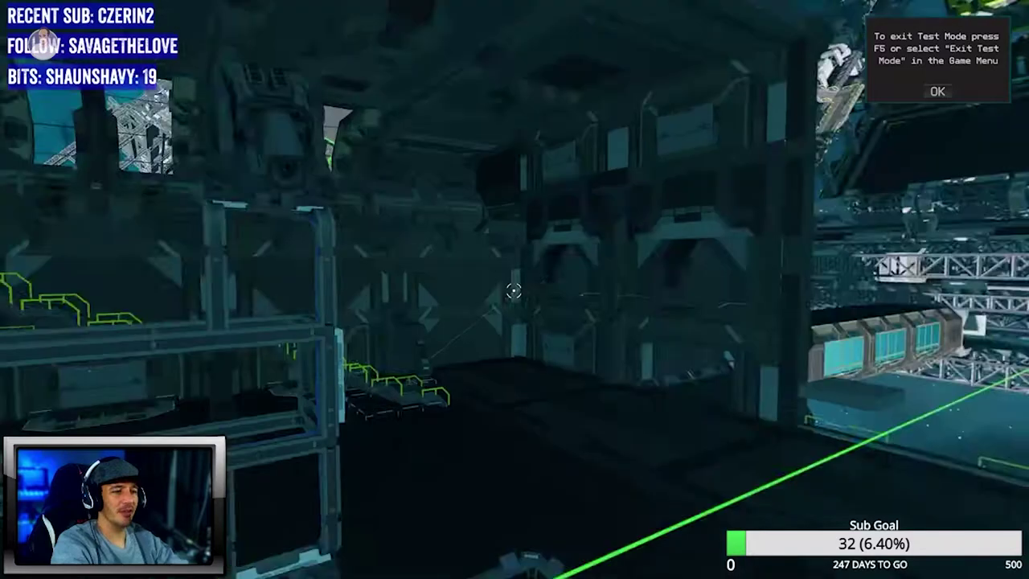
pyautogui.press('w')
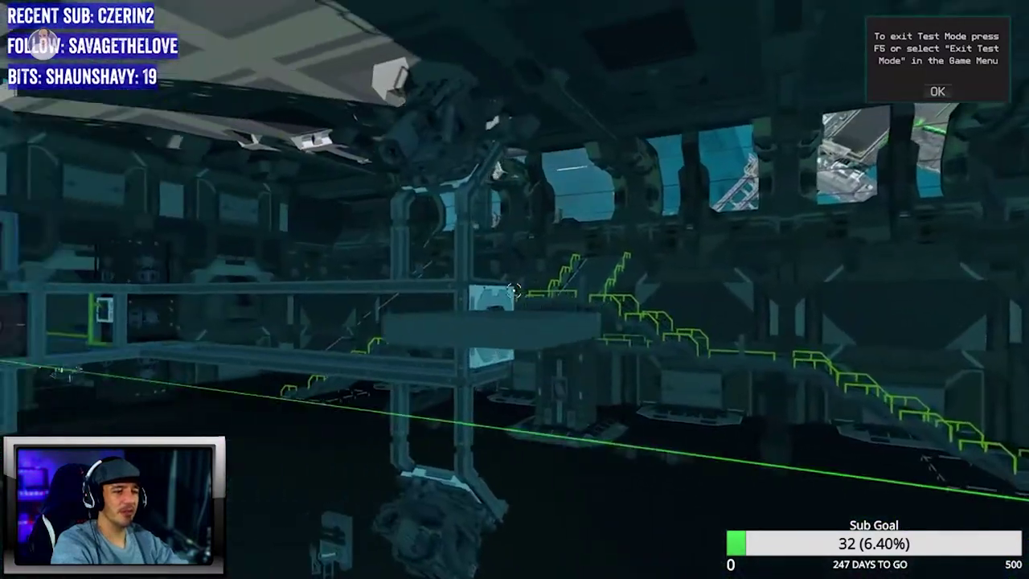
pyautogui.press('w')
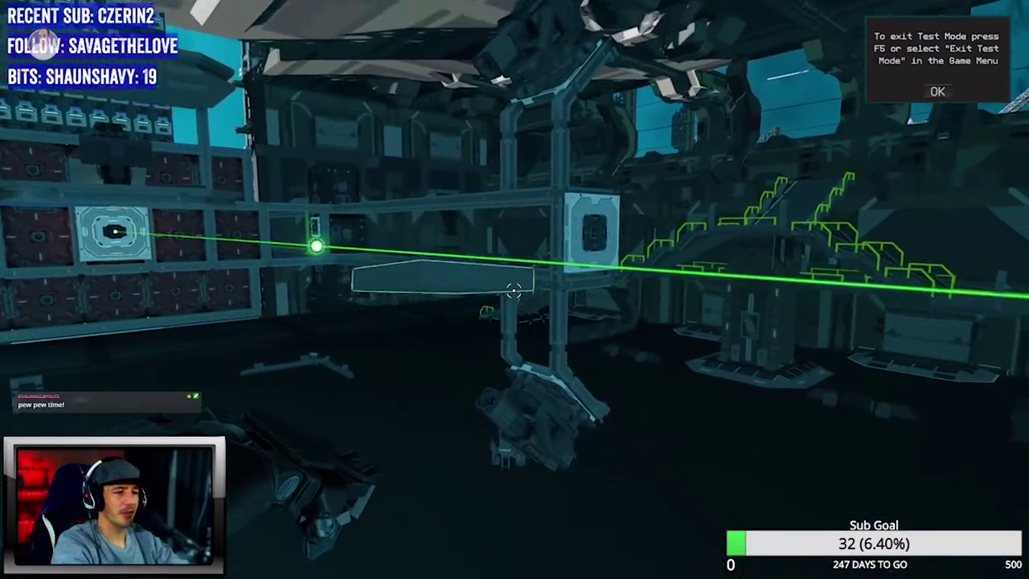
pyautogui.press('w')
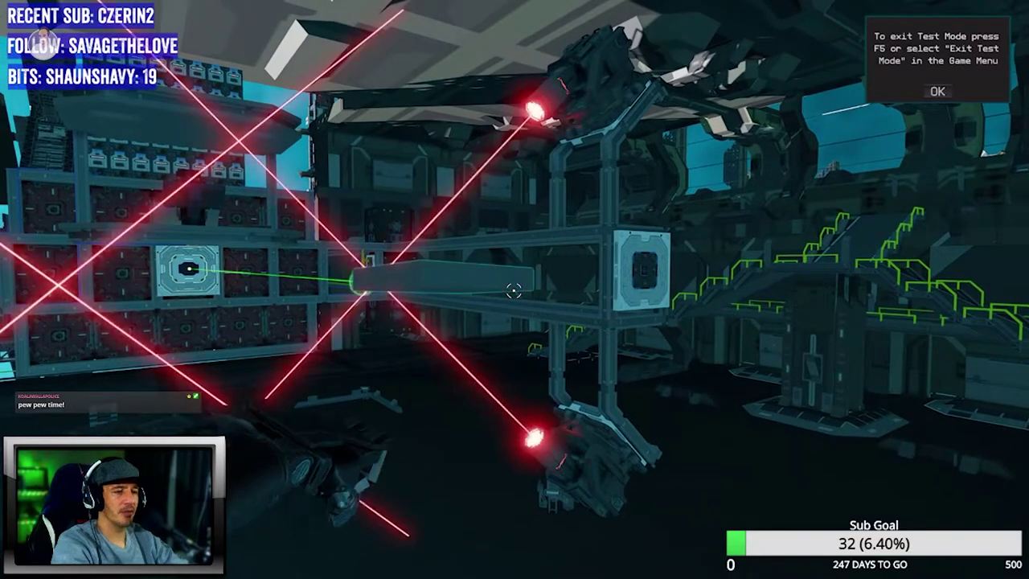
pyautogui.press('w')
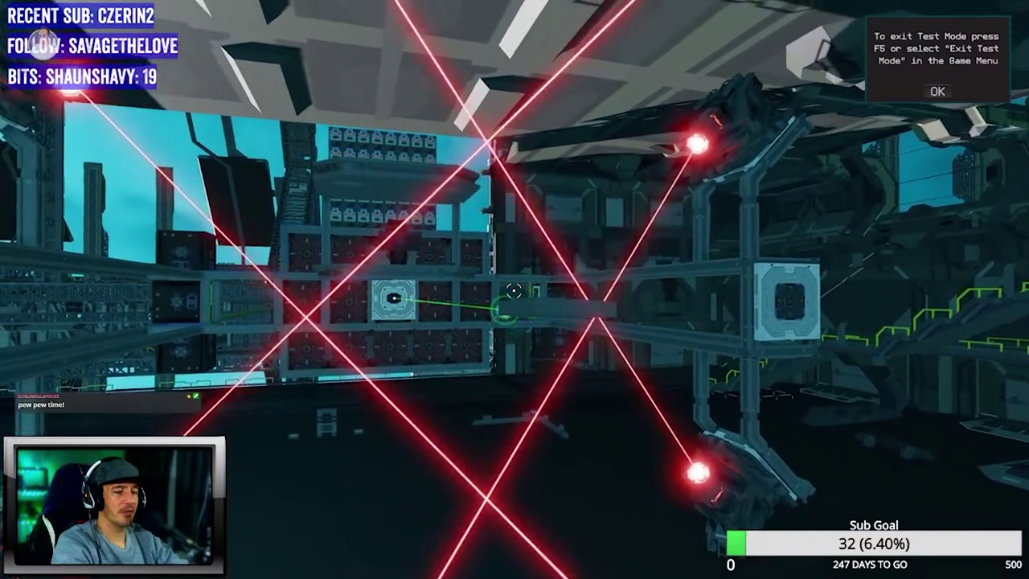
pyautogui.press('w')
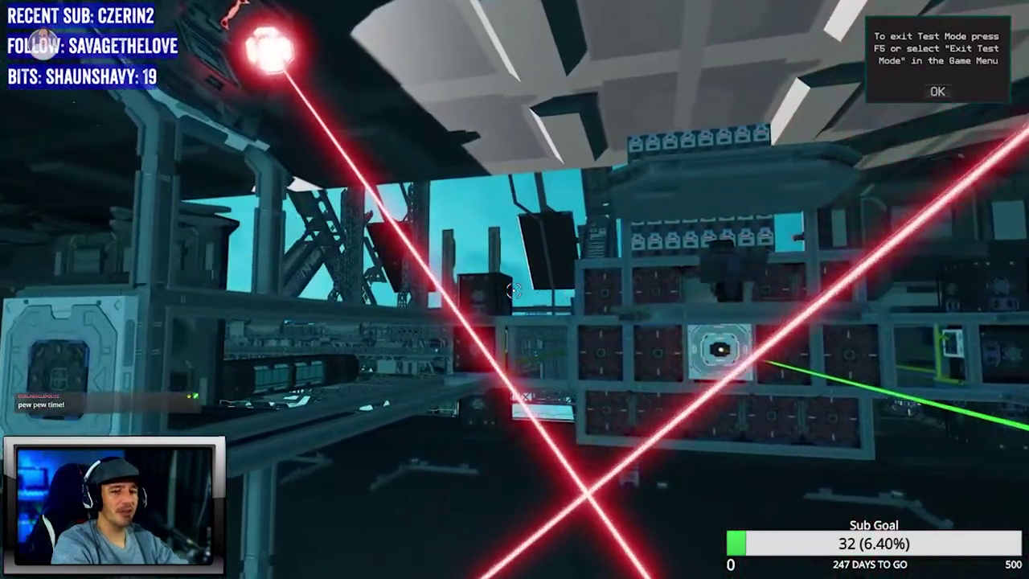
pyautogui.press('w')
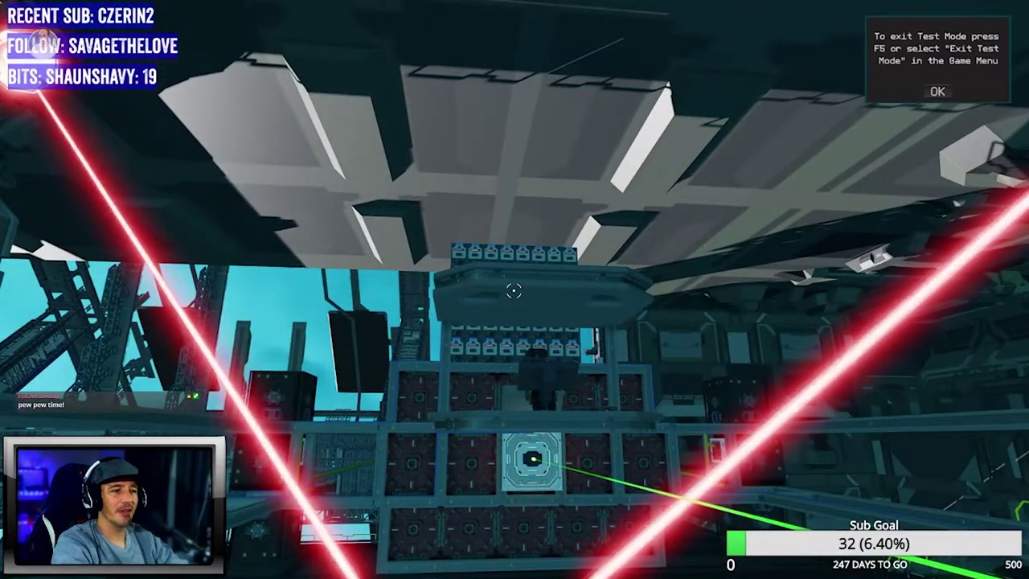
pyautogui.press('w')
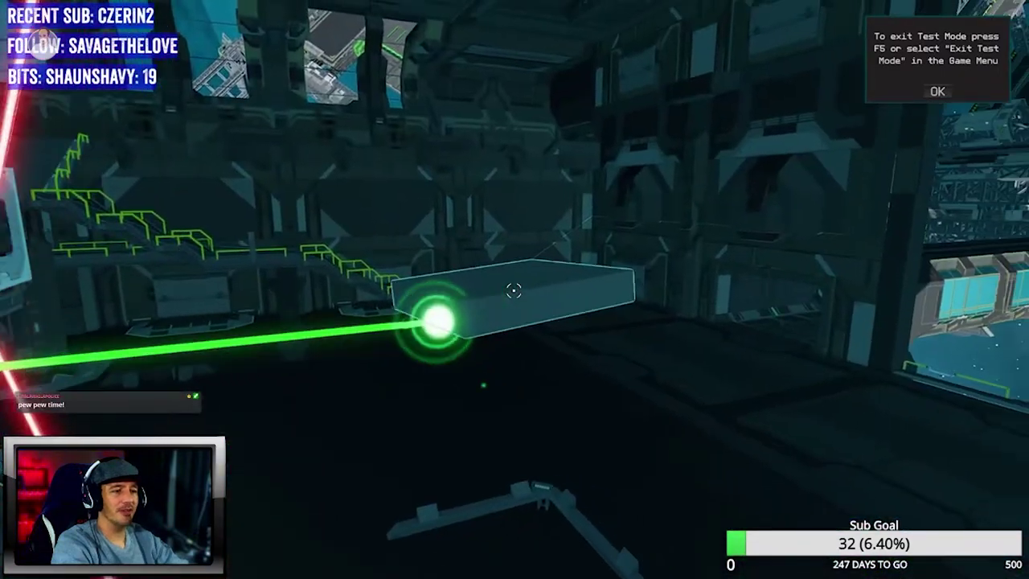
pyautogui.press('w')
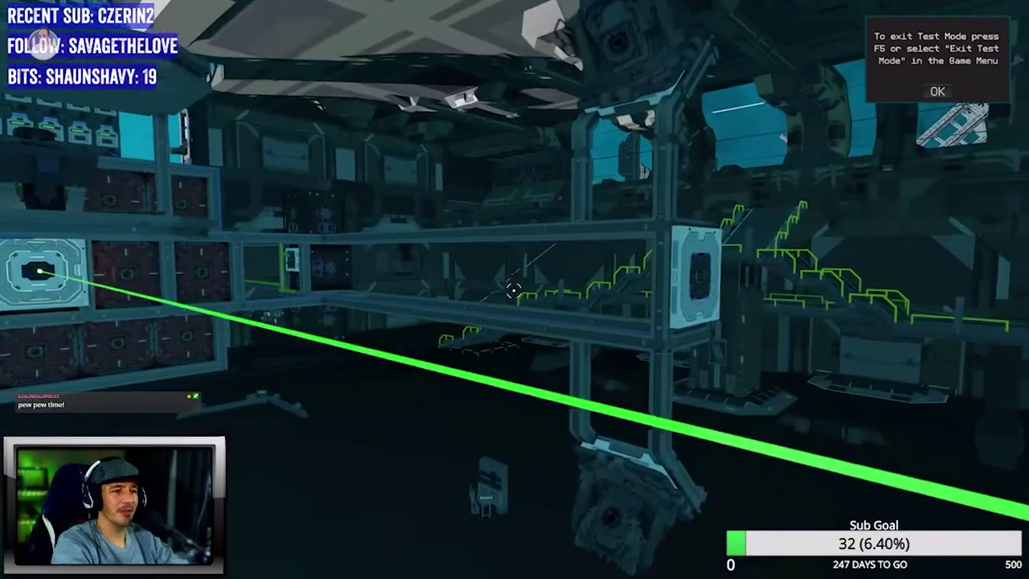
pyautogui.press('w')
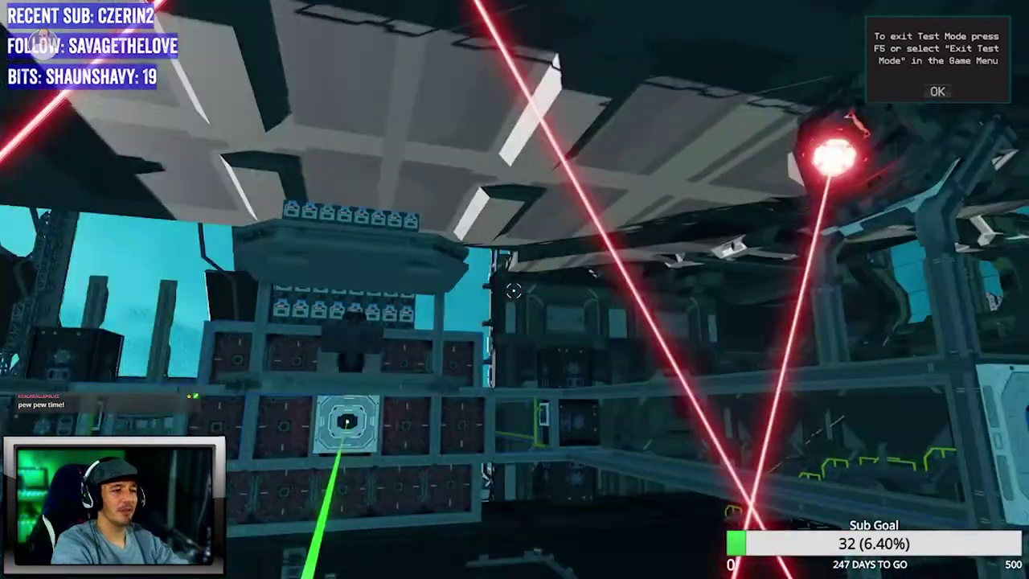
pyautogui.press('w')
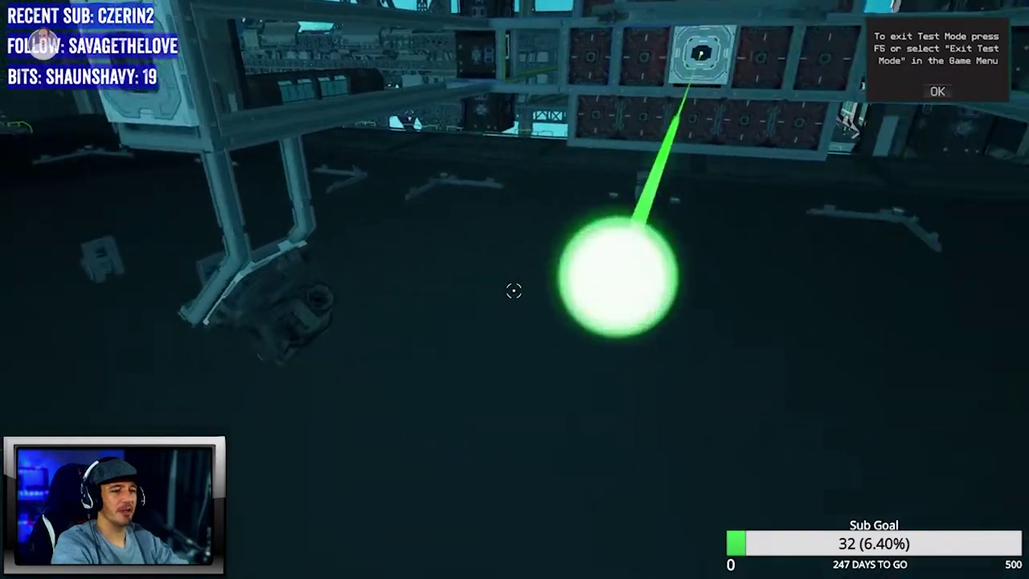
# Fire a green orb from a turret, circle the firing turrets, then head back into the ship.
pyautogui.press('w')
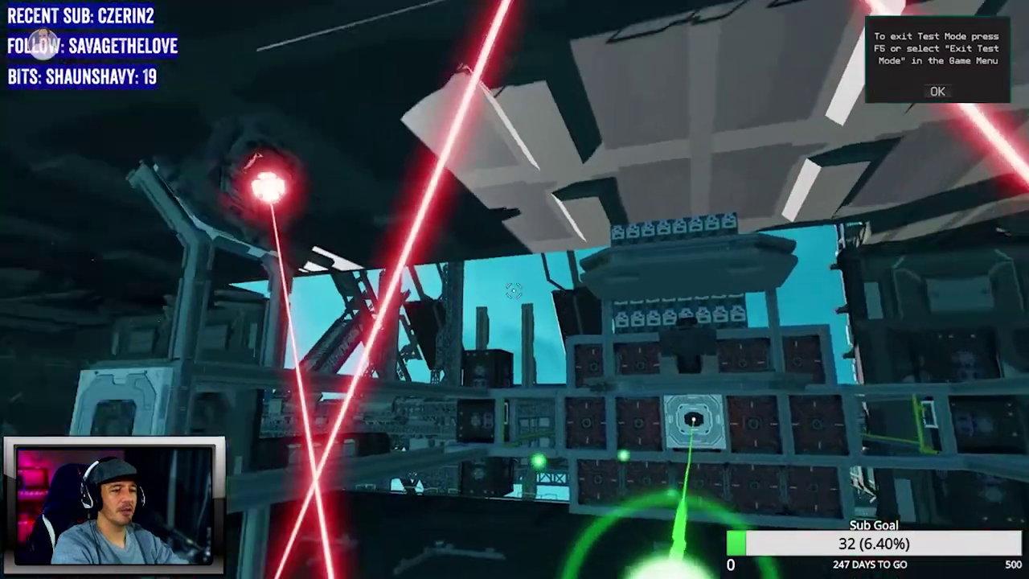
pyautogui.press('w')
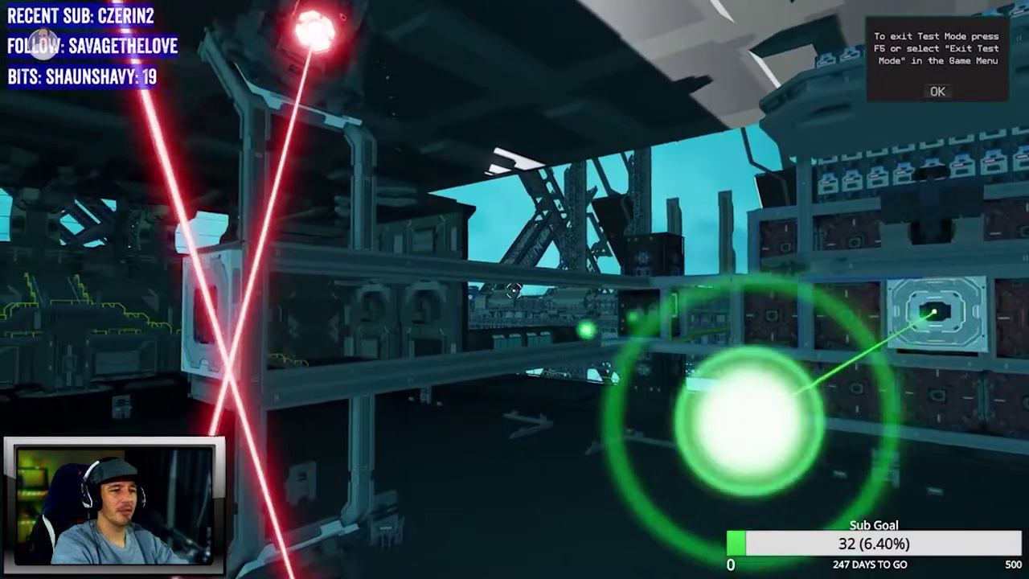
pyautogui.press('w')
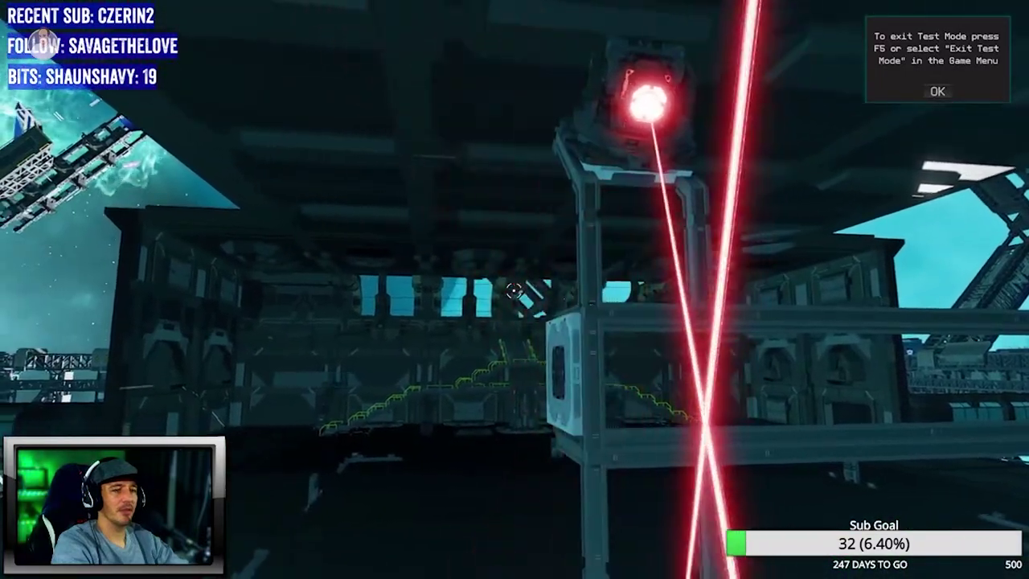
pyautogui.press('w')
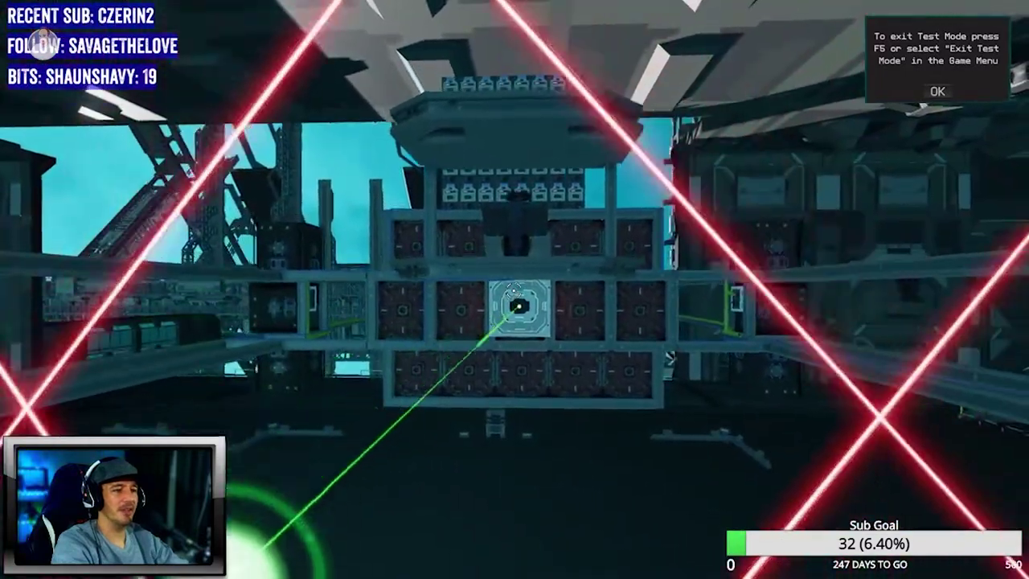
pyautogui.press('s')
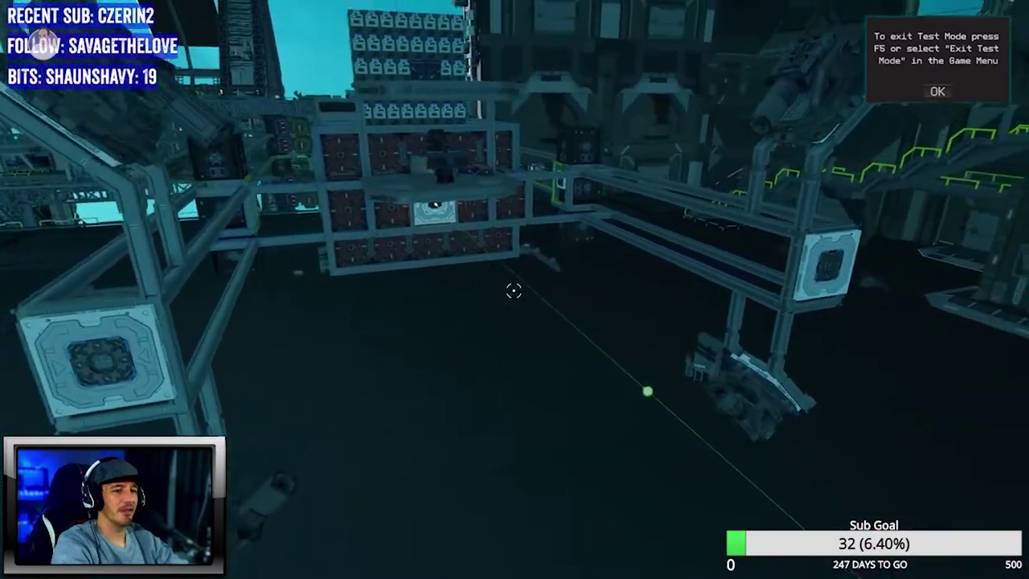
pyautogui.press('w')
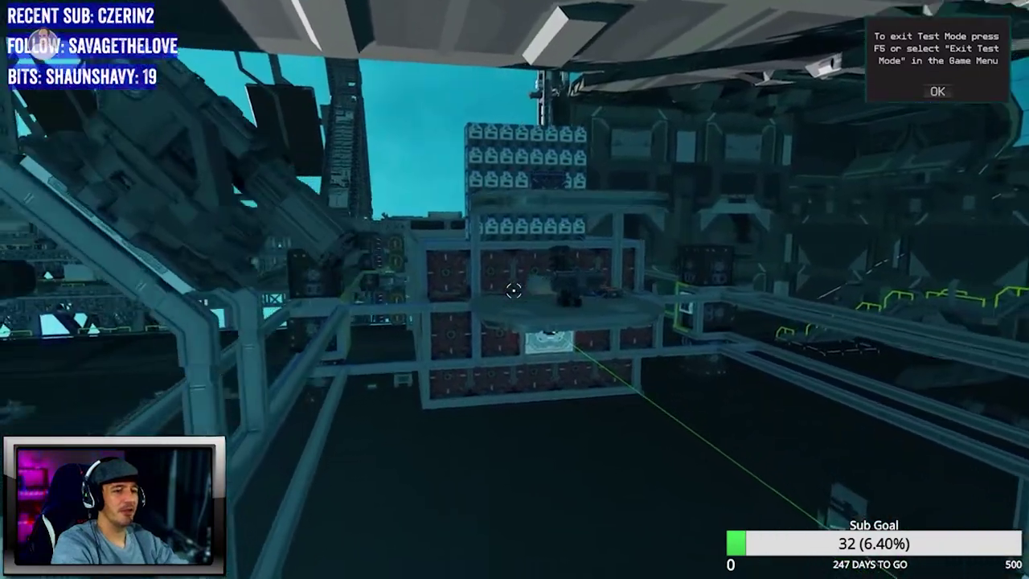
pyautogui.press('w')
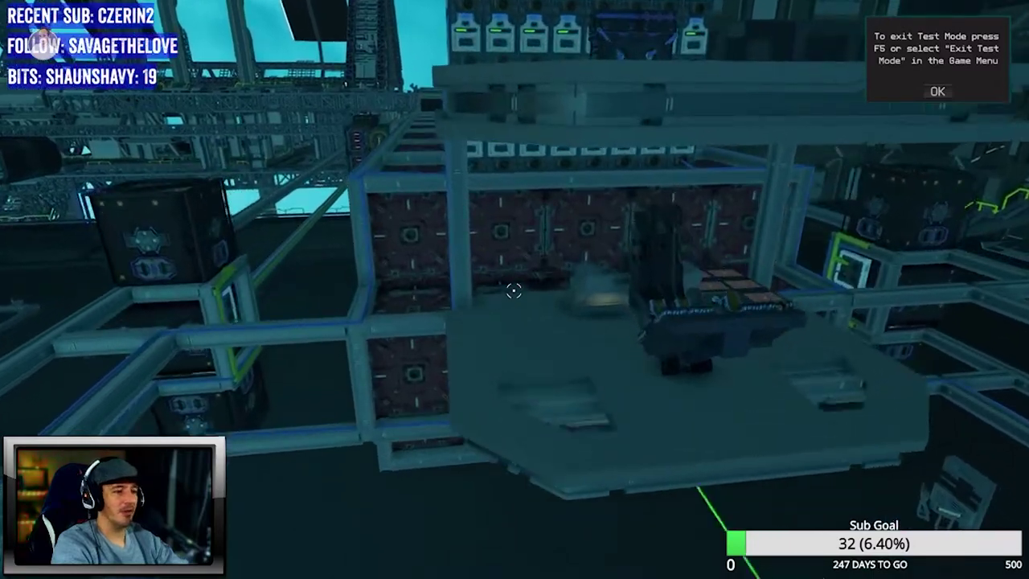
pyautogui.press('w')
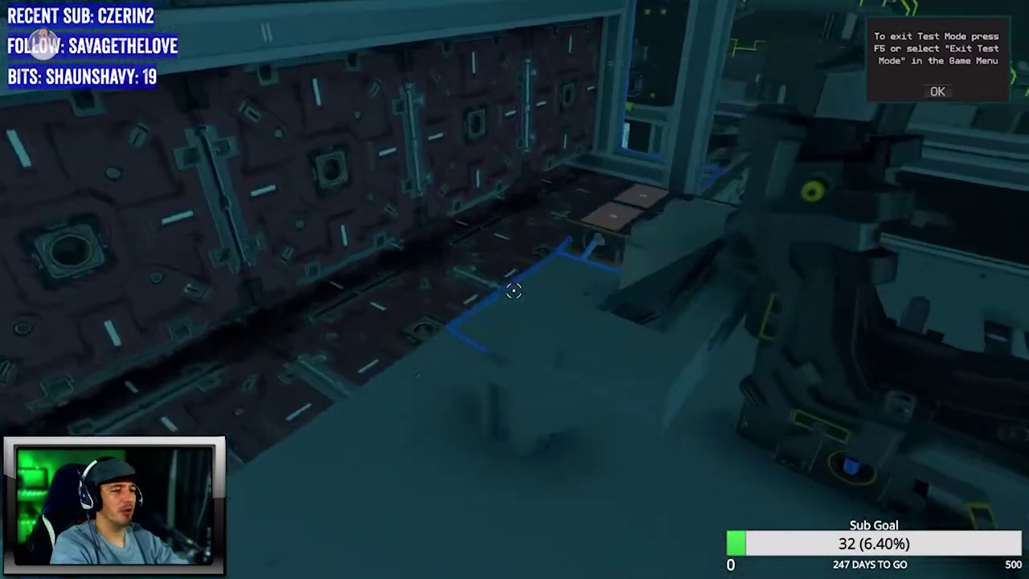
pyautogui.press('w')
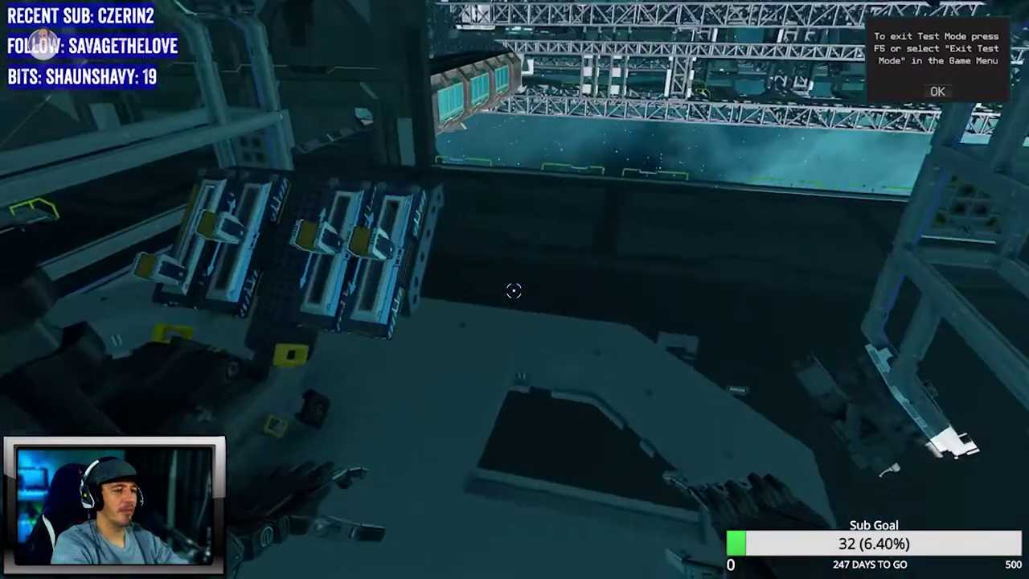
pyautogui.press('w')
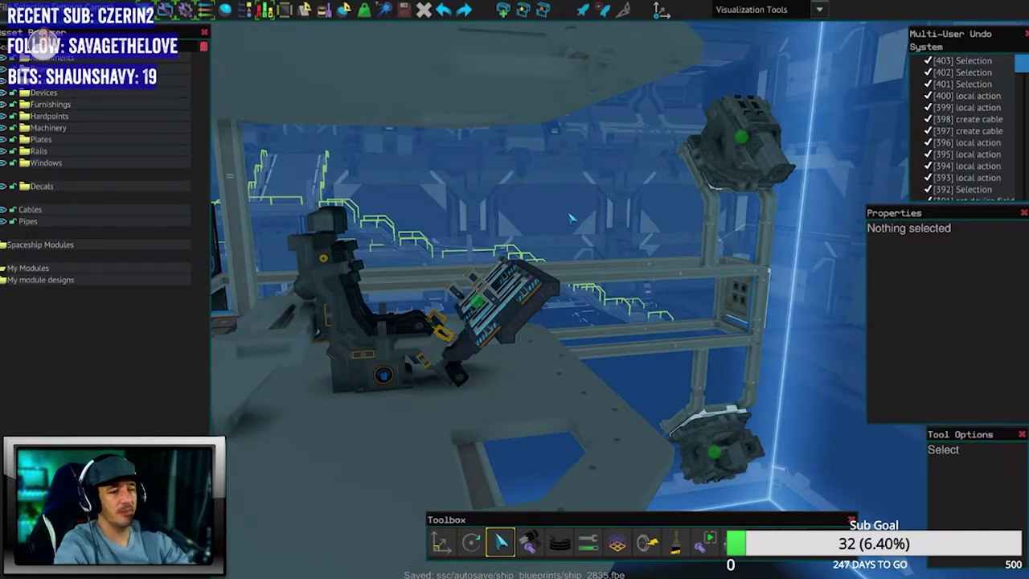
# Orbit slightly around the ship build in the designer, then bring up the Game Menu with Escape.
pyautogui.moveTo(575, 222); pyautogui.dragTo(571, 217)
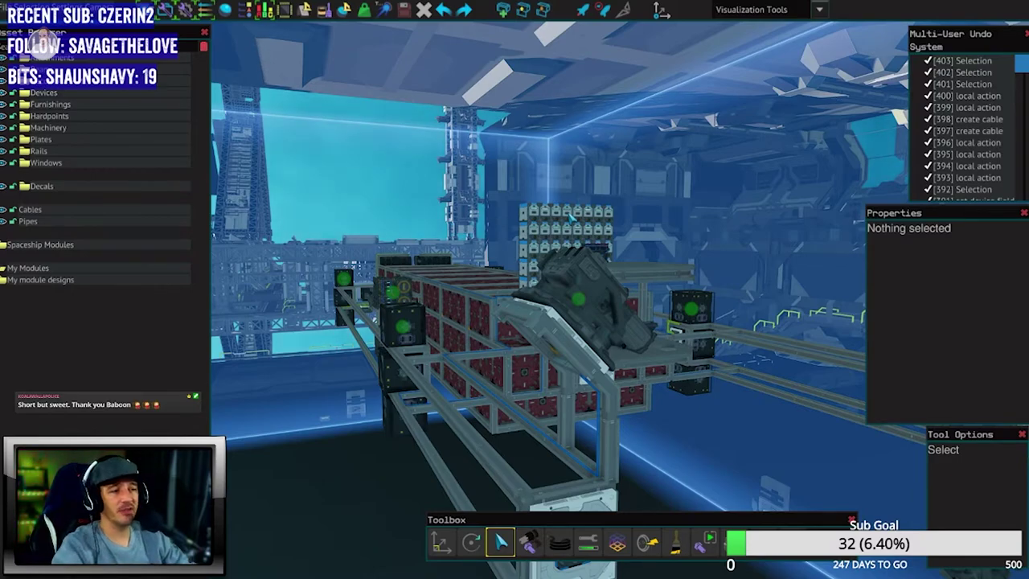
pyautogui.moveTo(573, 215); pyautogui.dragTo(573, 217)
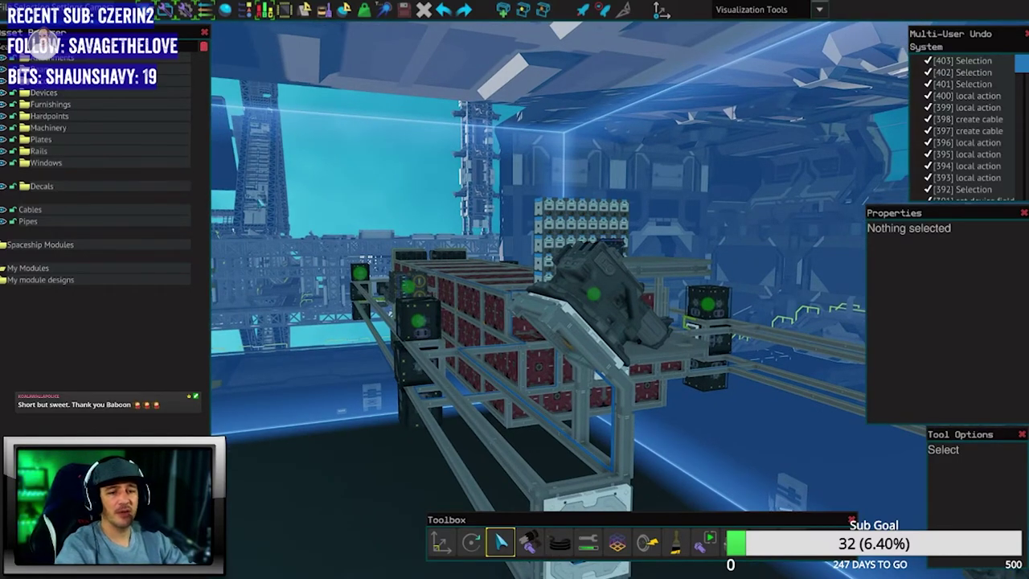
pyautogui.press('Escape')
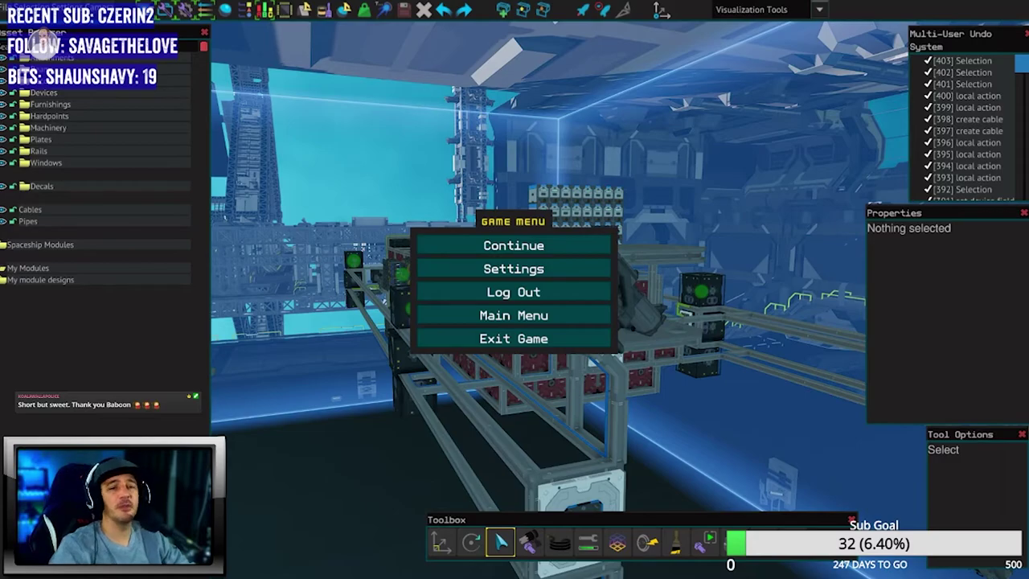